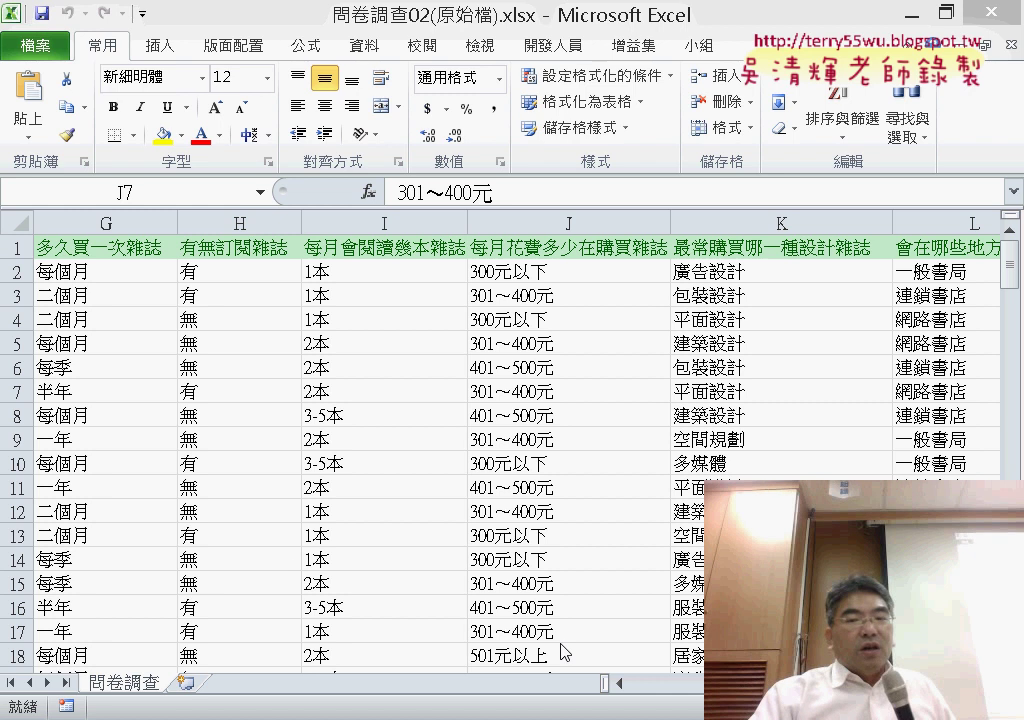
# Back in Excel, select the gender entries B2:B3 in the 問卷調查02 survey data.
pyautogui.hotkey('alt', 'Tab')
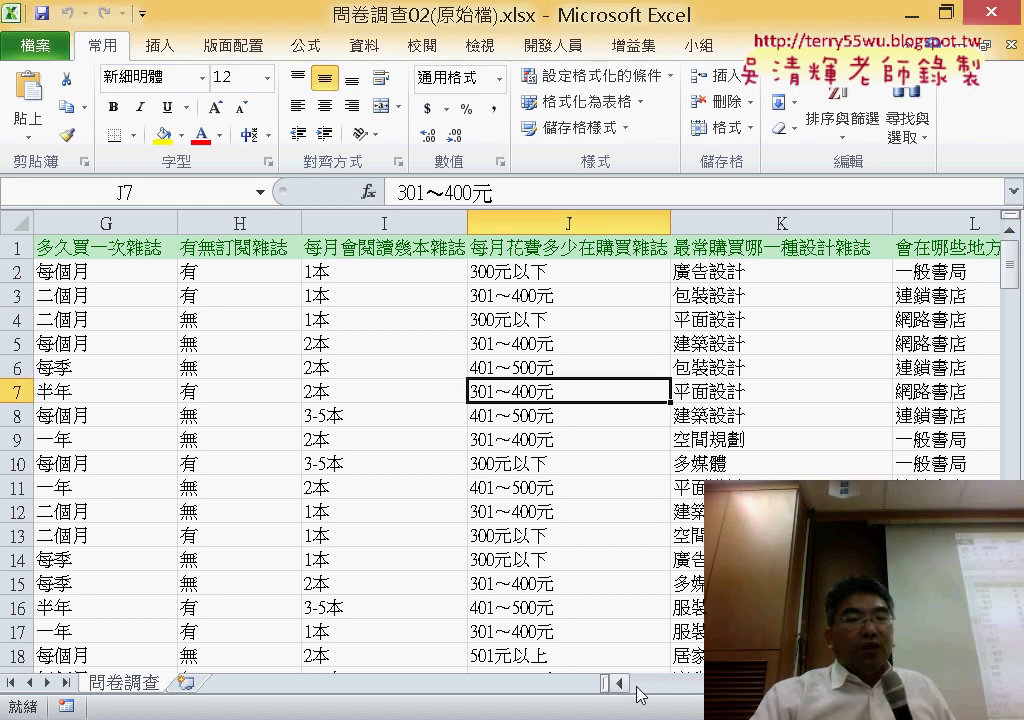
pyautogui.click(640, 690)
pyautogui.moveTo(143, 295); pyautogui.dragTo(152, 283)
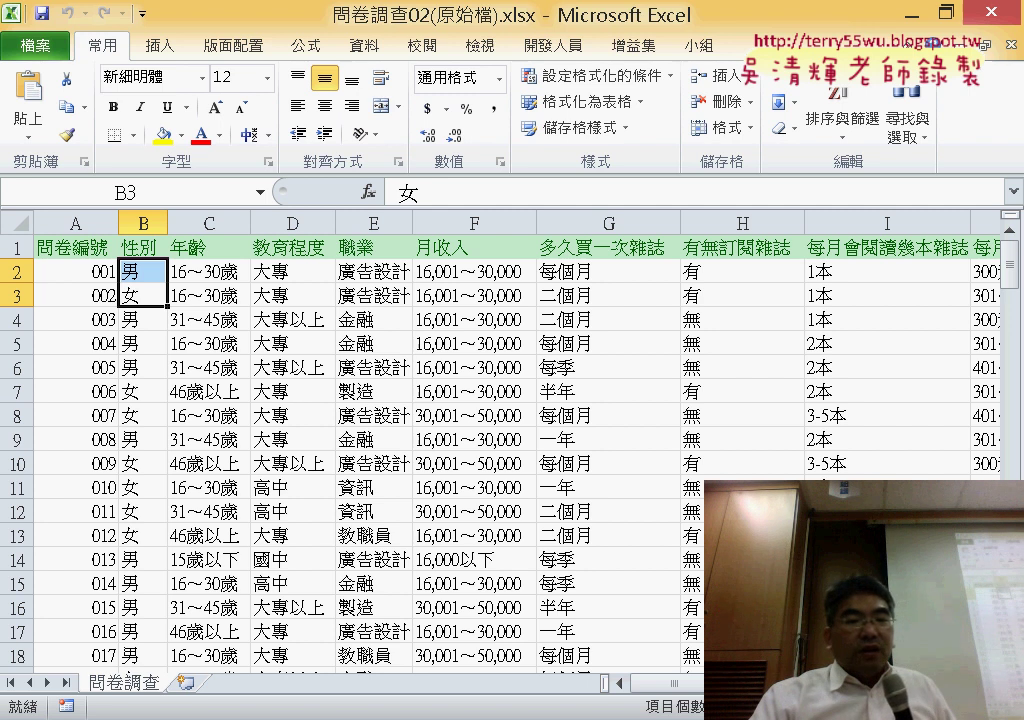
# Glance at the sample-files folder window, minimize it, and switch to the PowerPoint deck.
pyautogui.click(430, 715)
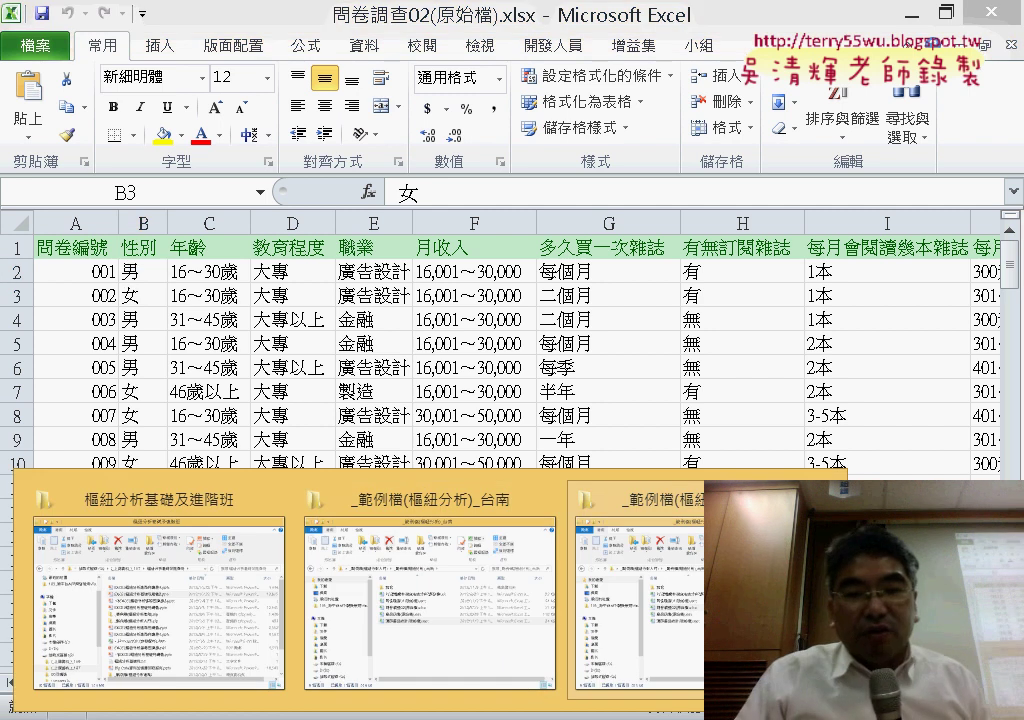
pyautogui.click(640, 605)
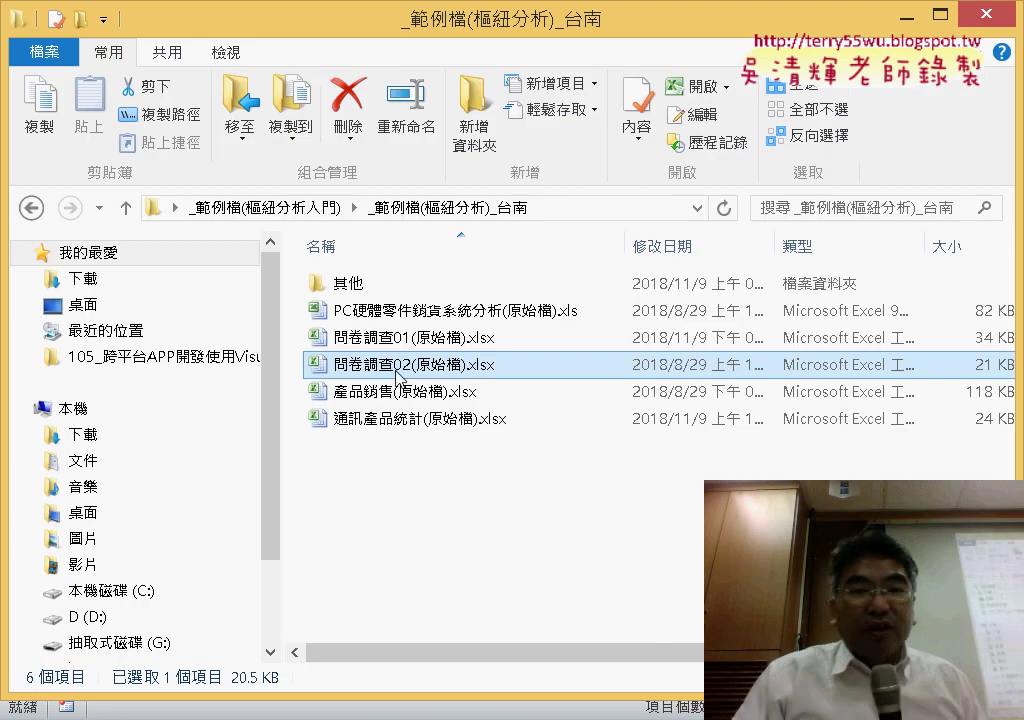
pyautogui.click(906, 15)
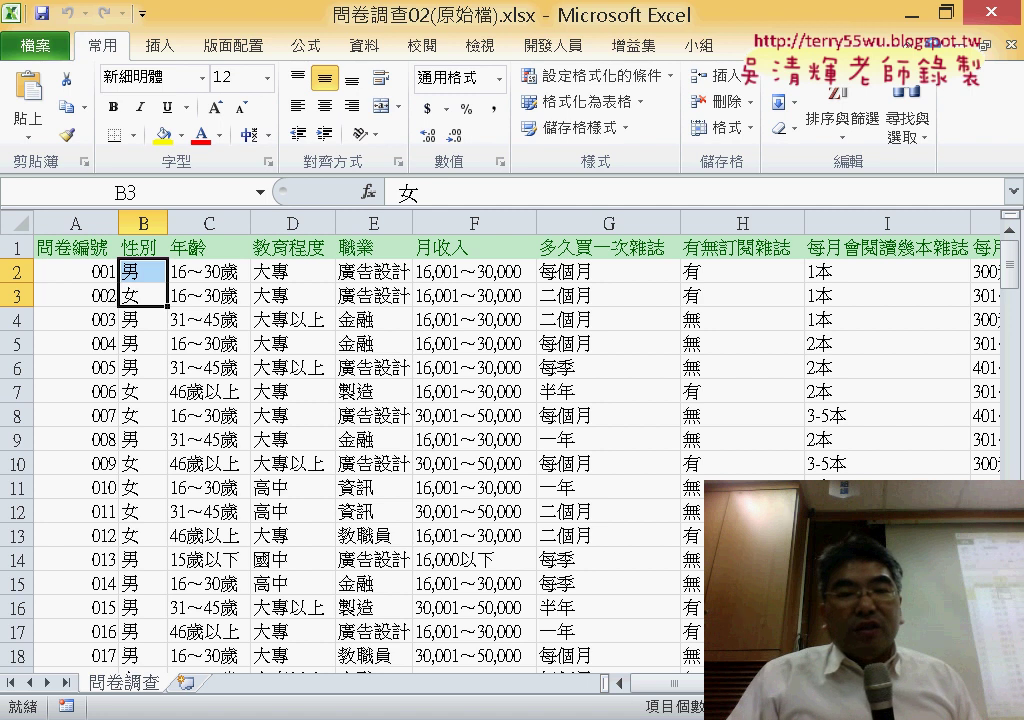
pyautogui.hotkey('alt', 'Tab')
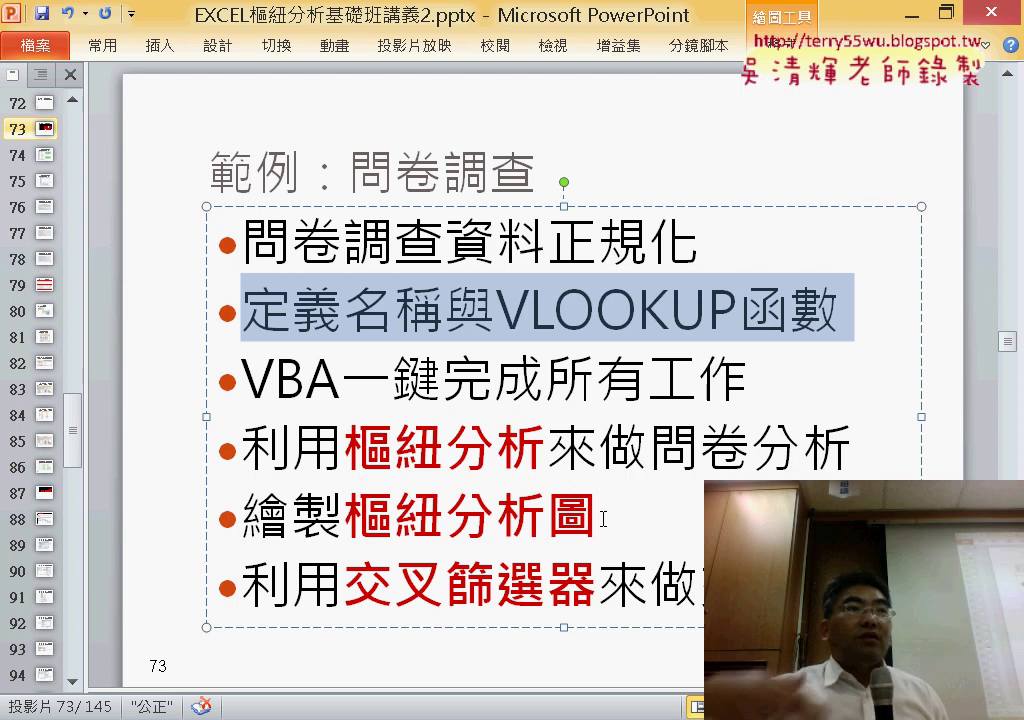
# On slide 74, circle the 主要考量 table in red ink, erase it, and continue to slide 75.
pyautogui.scroll(-3, 644, 525)
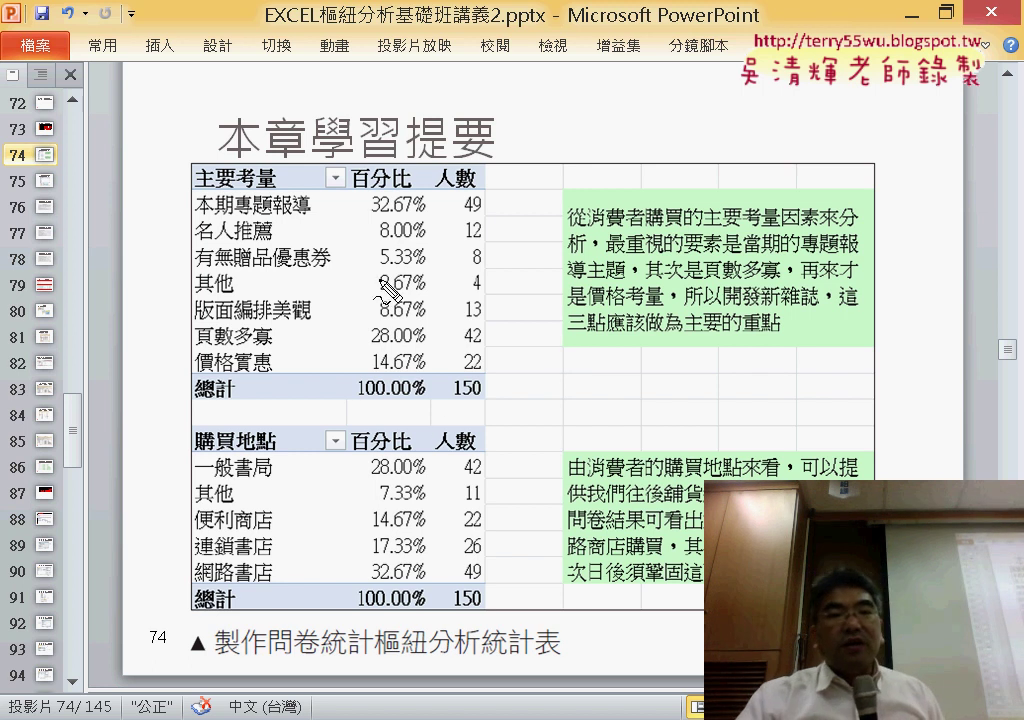
pyautogui.moveTo(463, 406)
pyautogui.mouseDown()
pyautogui.moveTo(205, 395)
pyautogui.moveTo(178, 362)
pyautogui.moveTo(172, 184)
pyautogui.moveTo(444, 172)
pyautogui.moveTo(503, 408)
pyautogui.mouseUp()
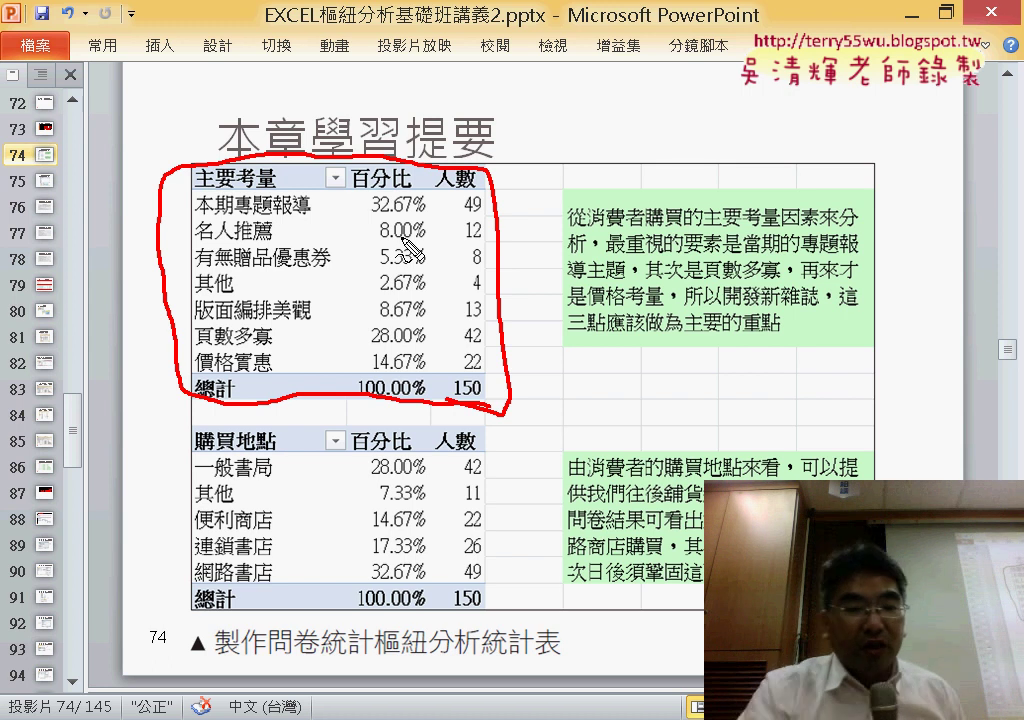
pyautogui.press('Escape')
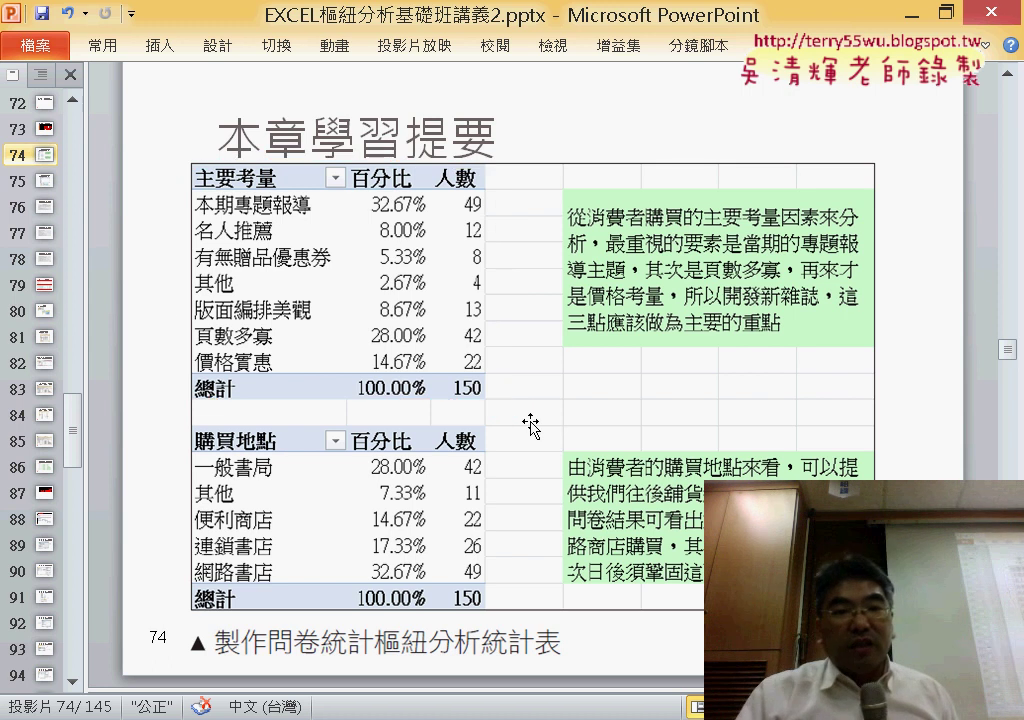
pyautogui.scroll(-1, 545, 430)
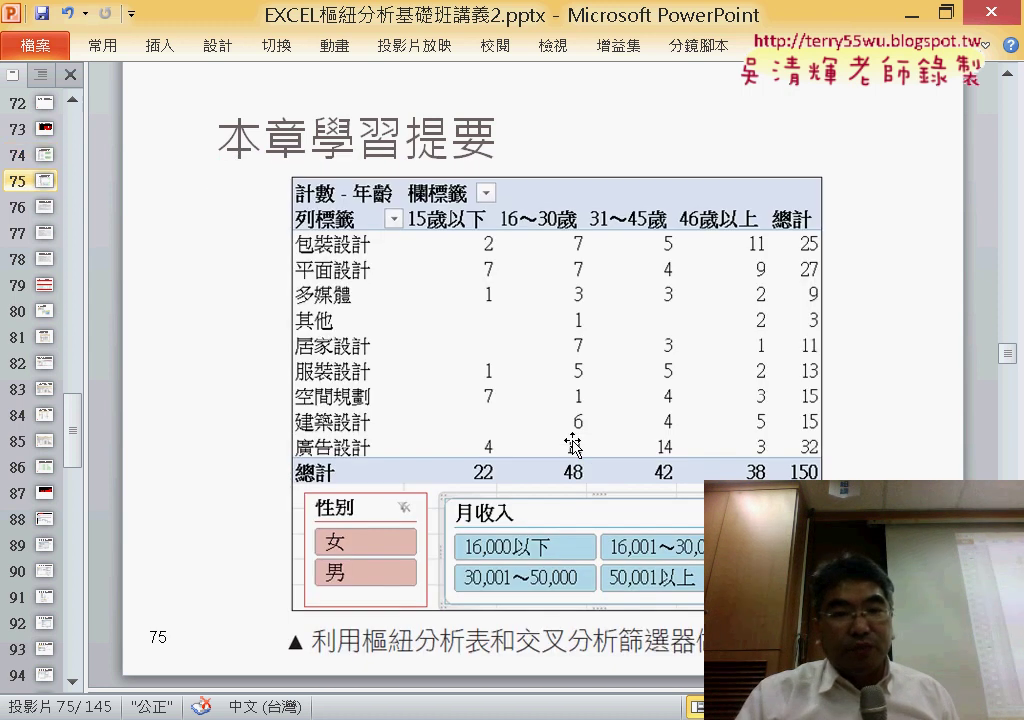
# Scroll through slides 75 to 81, ending on the Name Manager slide for 性別.
pyautogui.scroll(-1, 573, 444)
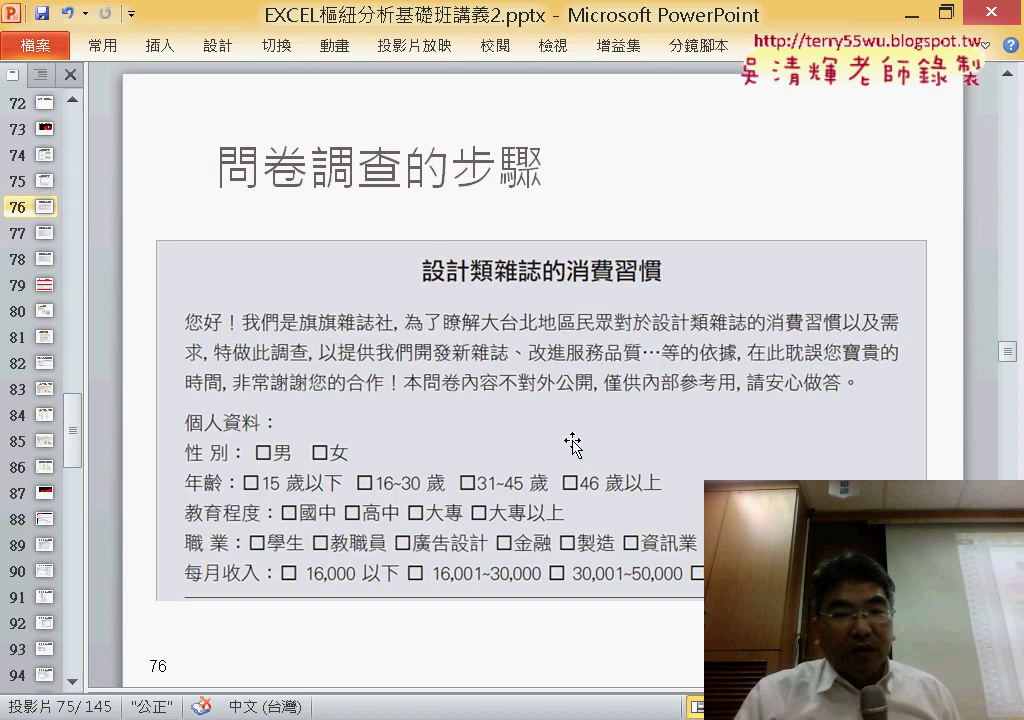
pyautogui.scroll(-1, 573, 444)
pyautogui.scroll(-1, 573, 444)
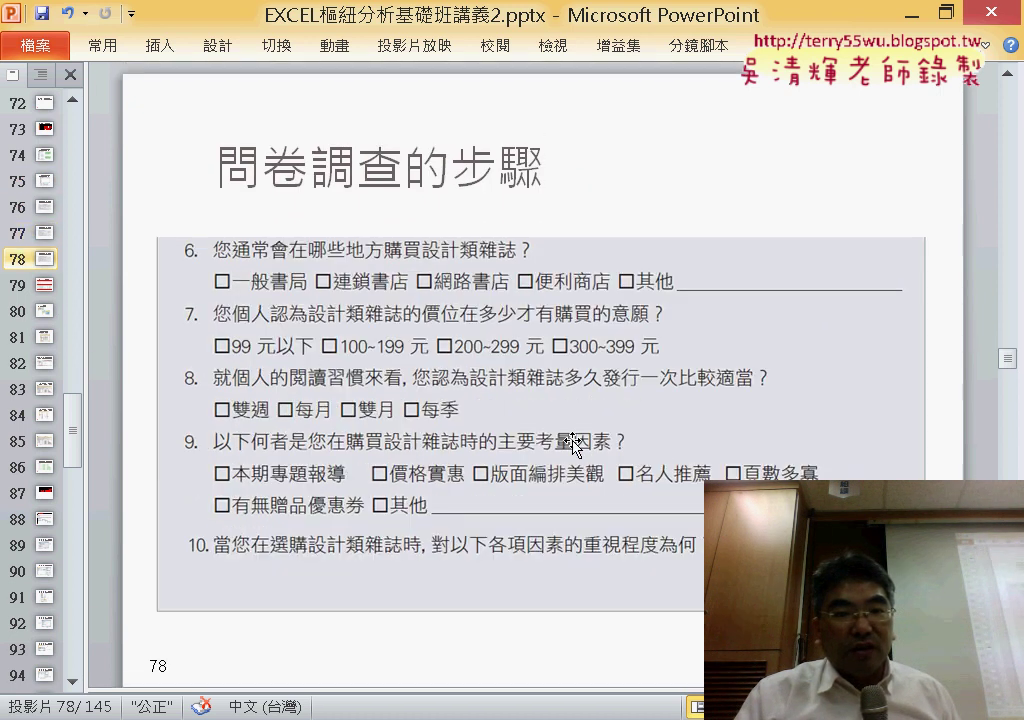
pyautogui.scroll(-1, 573, 444)
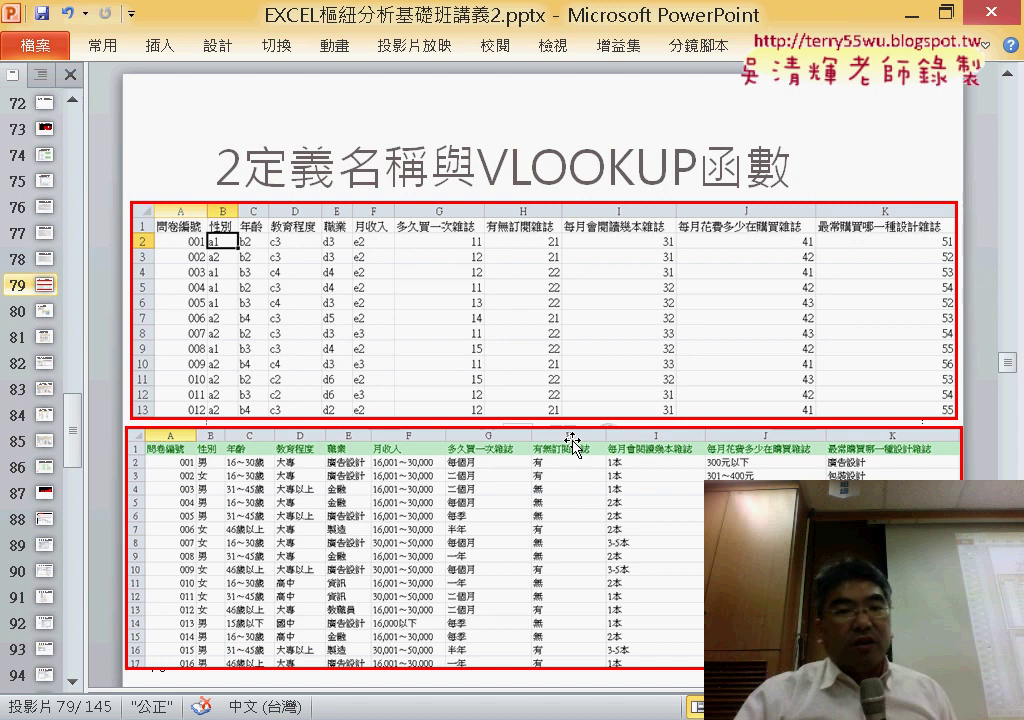
pyautogui.scroll(-1, 633, 383)
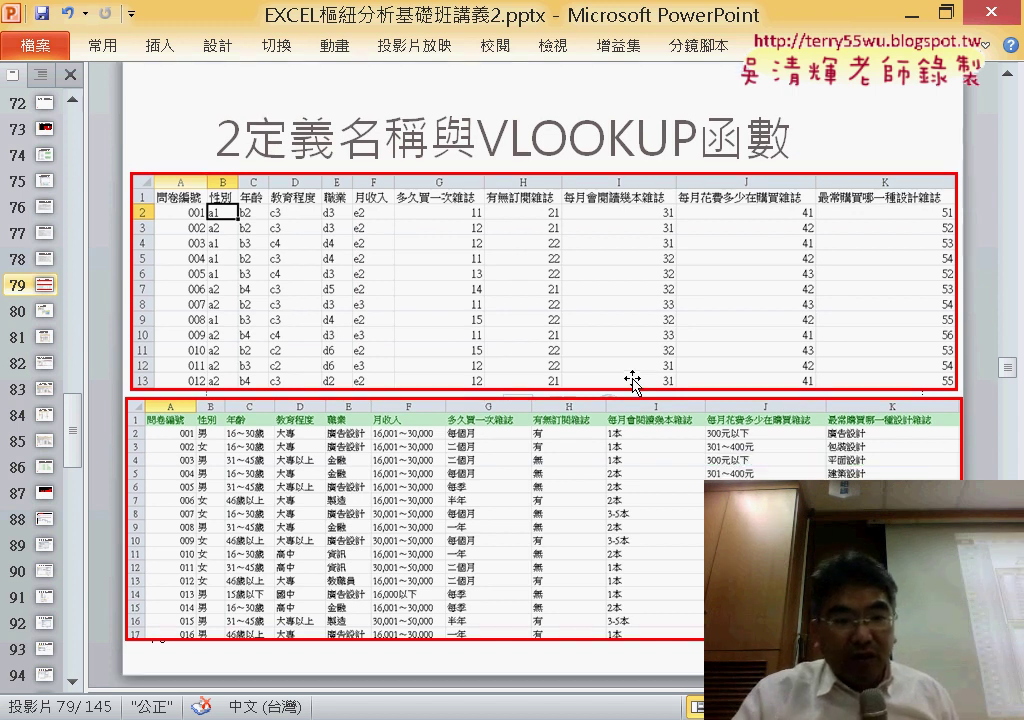
pyautogui.scroll(-1, 633, 383)
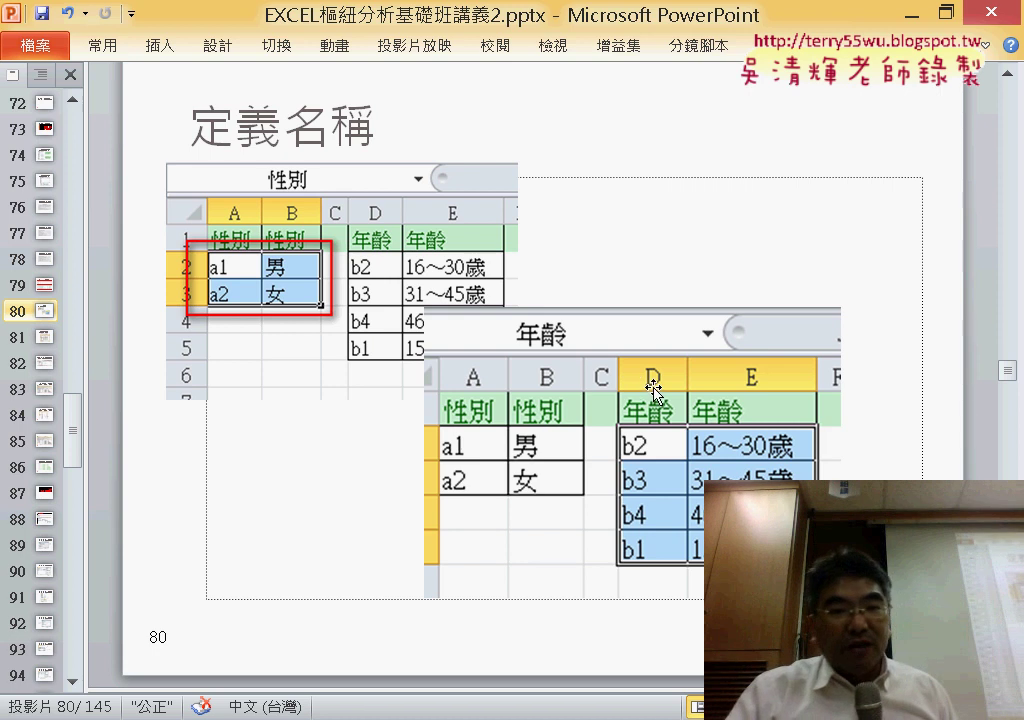
pyautogui.scroll(-1, 656, 398)
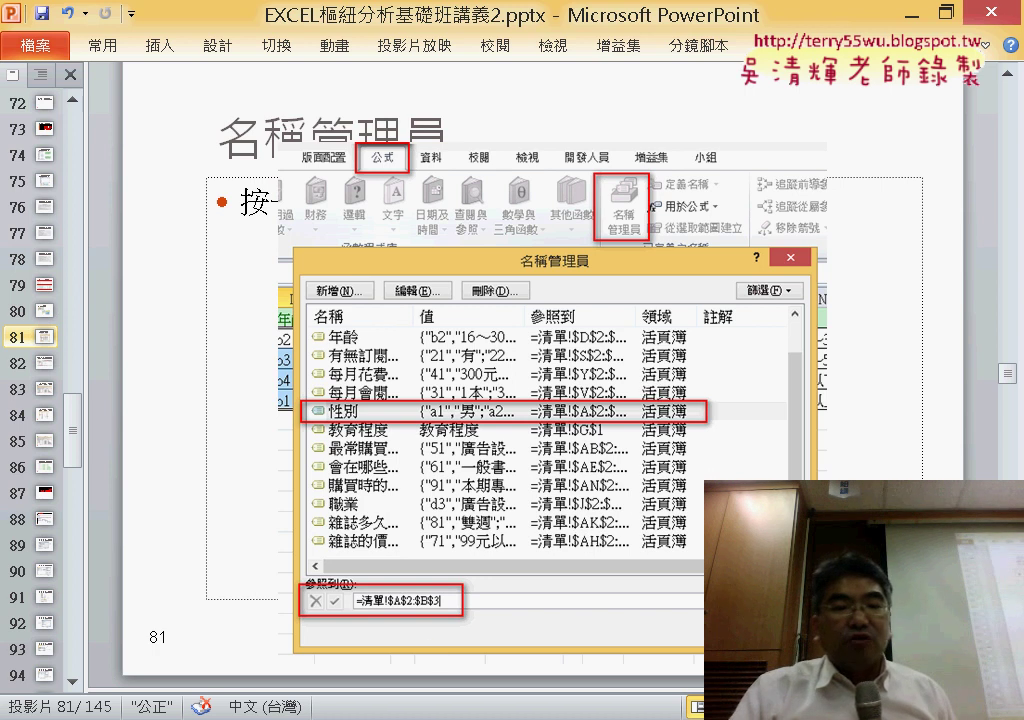
# Open 問卷調查01(原始檔).xlsx from the sample-files folder window.
pyautogui.click(490, 497)
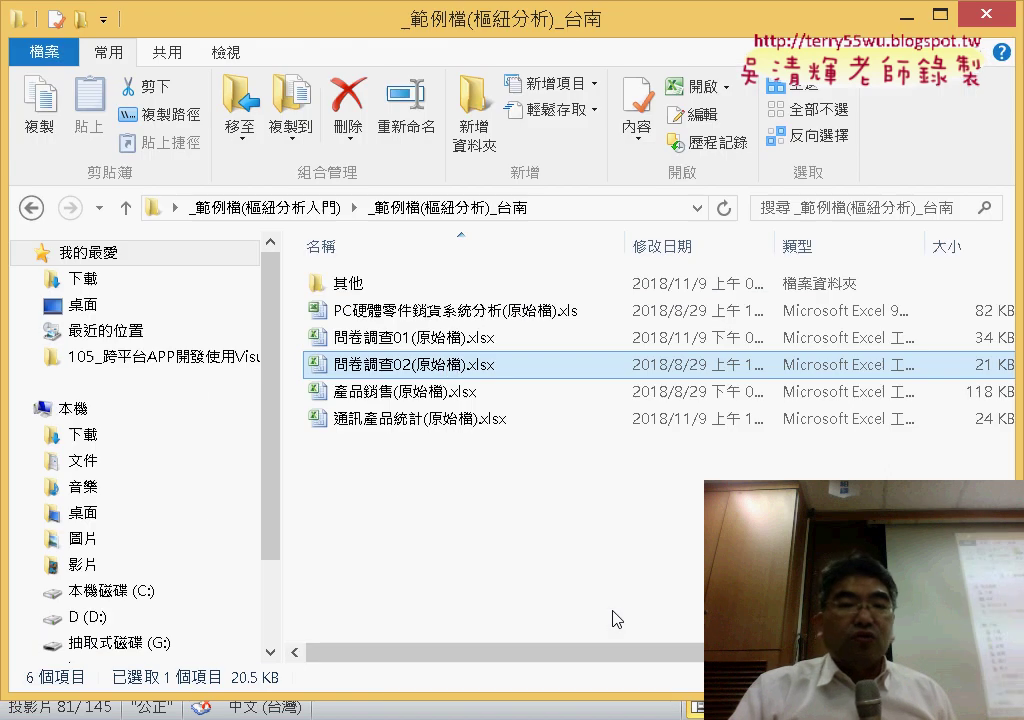
pyautogui.doubleClick(449, 337)
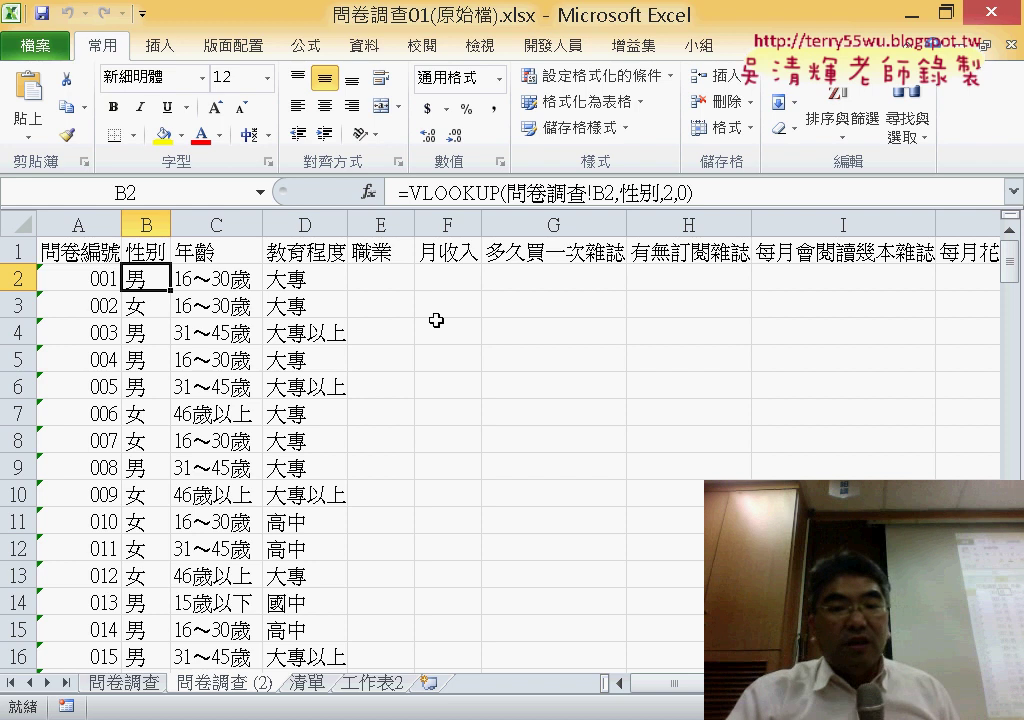
# Switch to the 清單 sheet, select the AK2:AL5 code list, then header cell AK1.
pyautogui.click(310, 684)
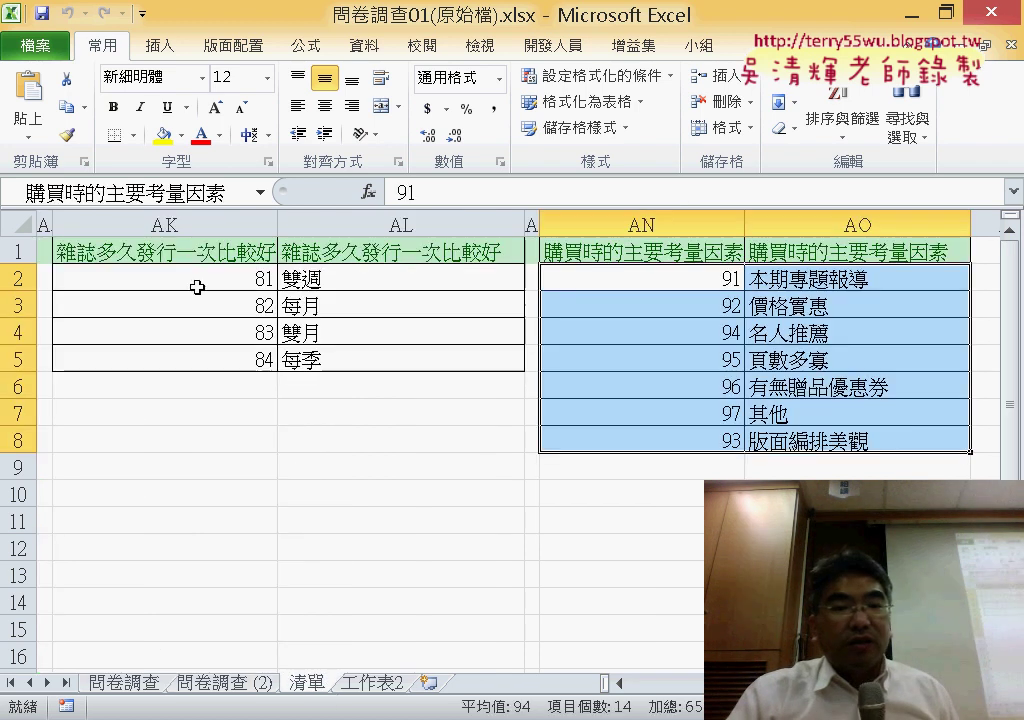
pyautogui.moveTo(199, 286); pyautogui.dragTo(371, 362)
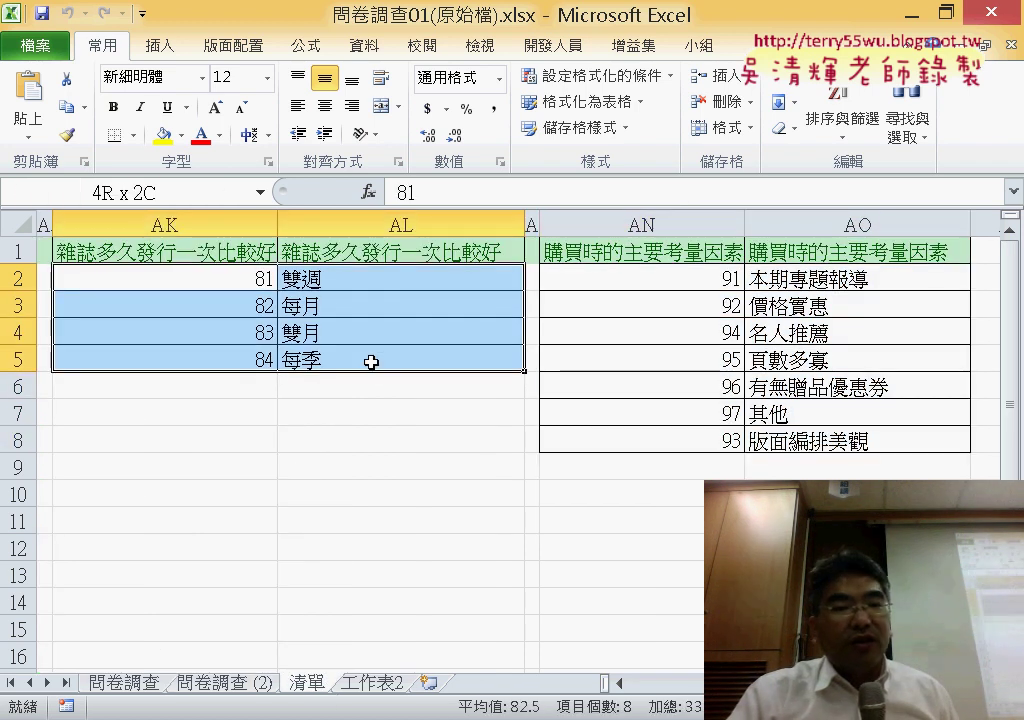
pyautogui.click(190, 250)
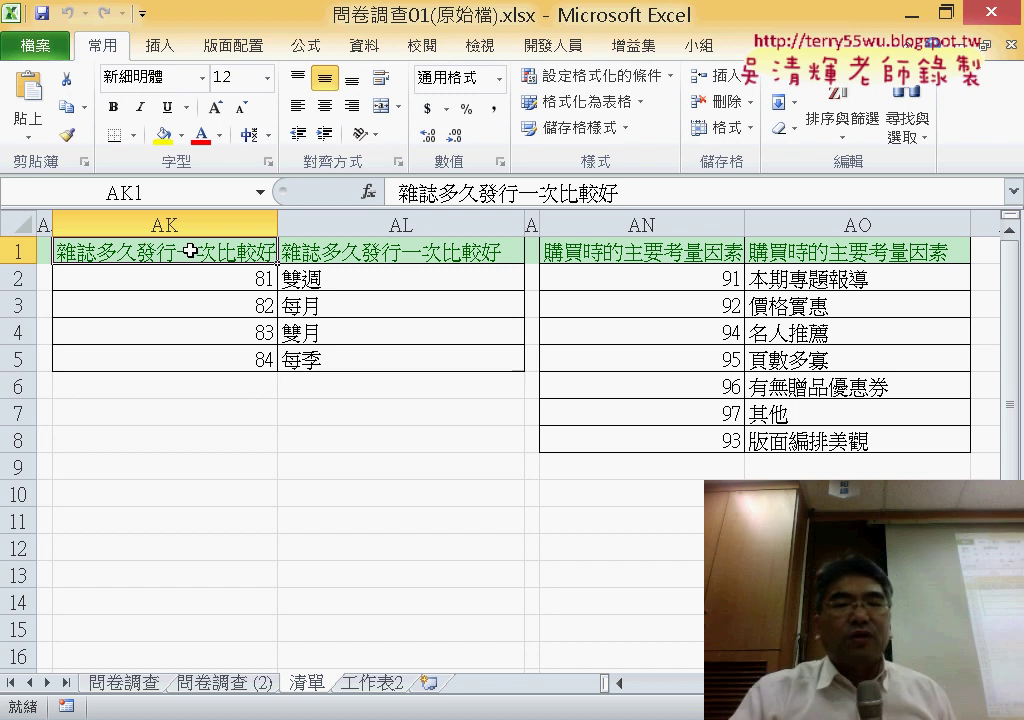
# Show the Formulas tab and mark its defined-names tools with red ink, then clear it.
pyautogui.click(364, 47)
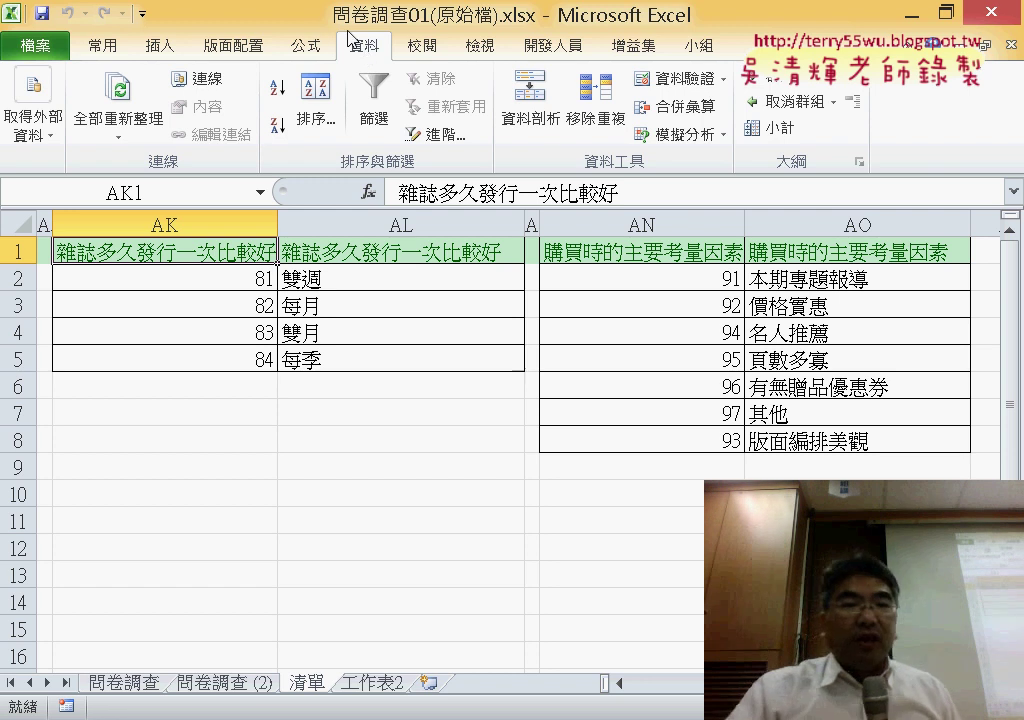
pyautogui.click(306, 47)
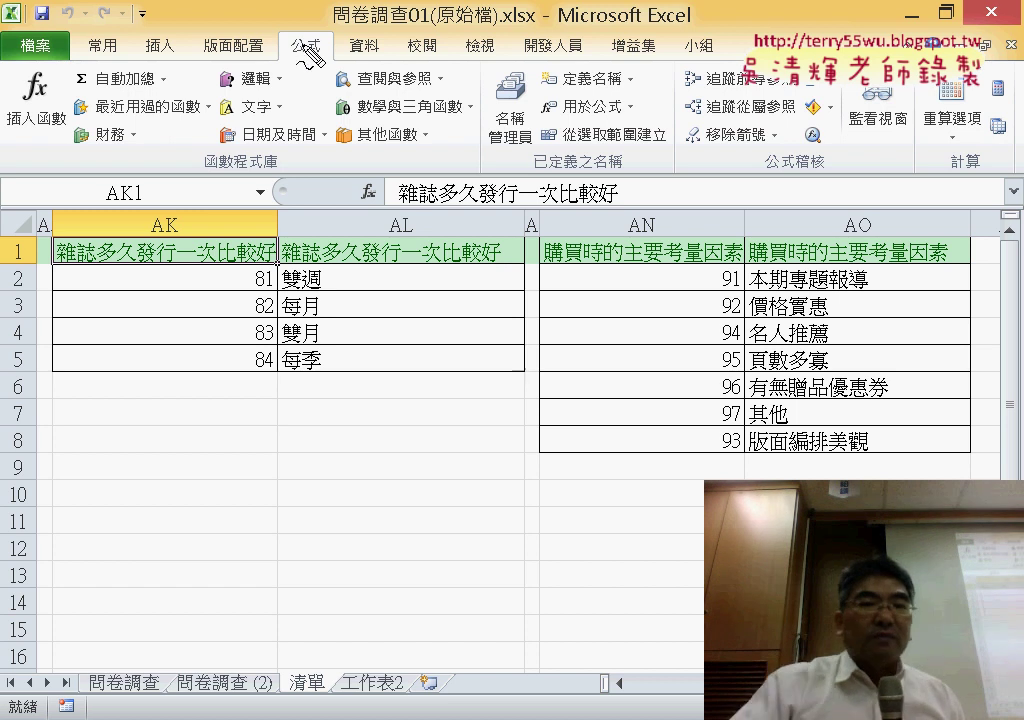
pyautogui.moveTo(500, 82); pyautogui.dragTo(537, 163)
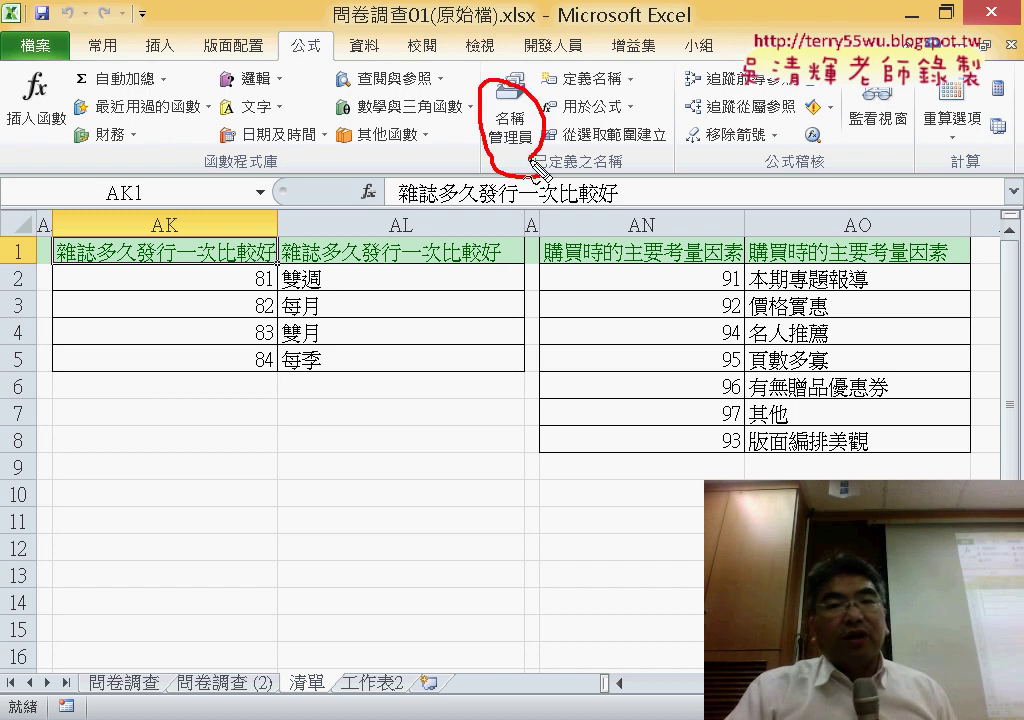
pyautogui.moveTo(567, 388); pyautogui.dragTo(522, 183)
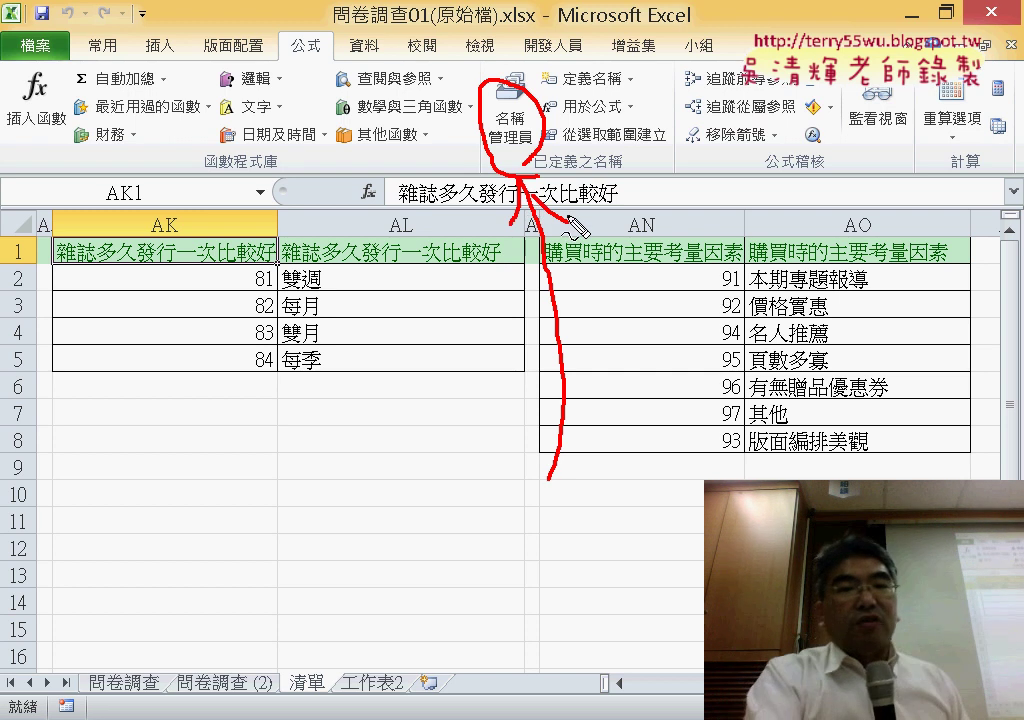
pyautogui.press('Escape')
# Open Name Manager, move it left, and widen the Name column to show full names.
pyautogui.click(513, 120)
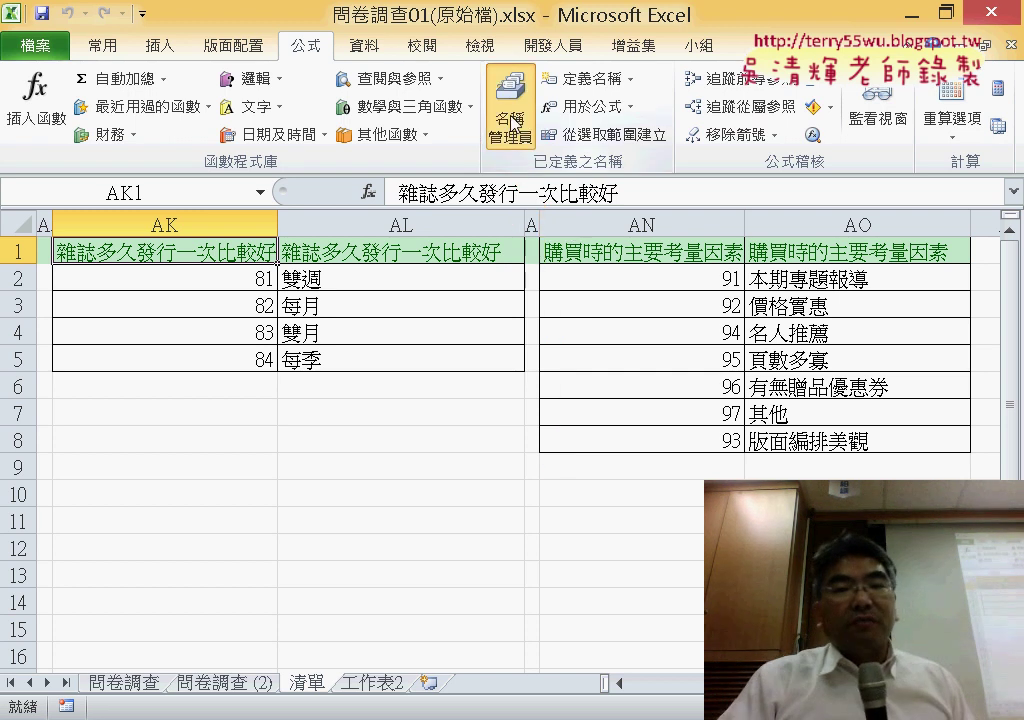
pyautogui.moveTo(437, 82); pyautogui.dragTo(296, 78)
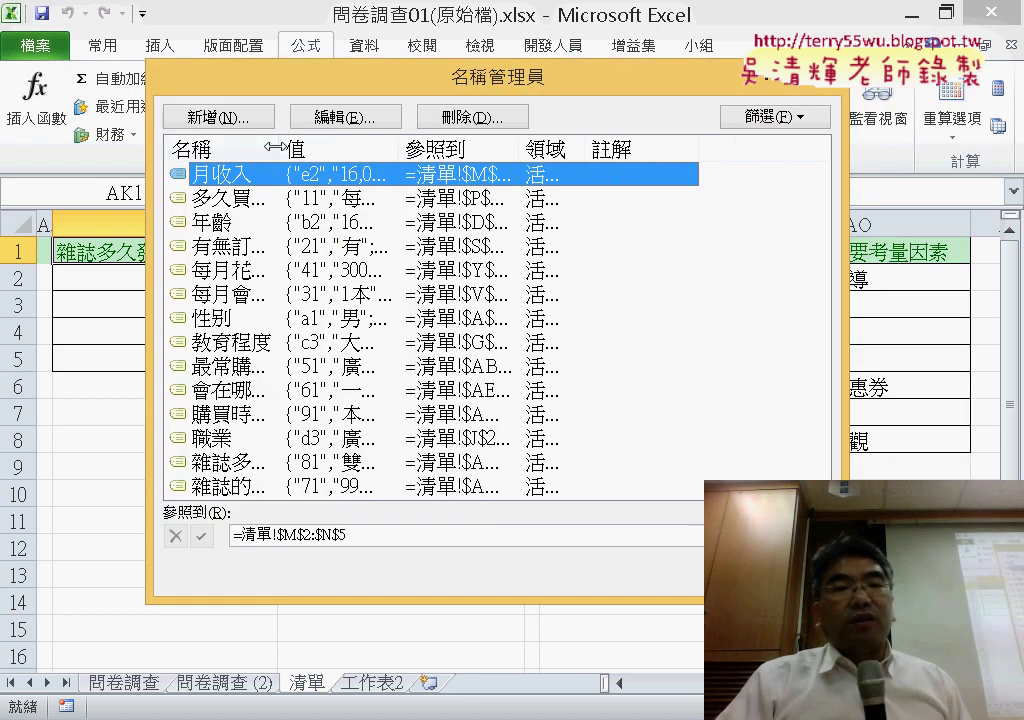
pyautogui.moveTo(275, 147); pyautogui.dragTo(403, 145)
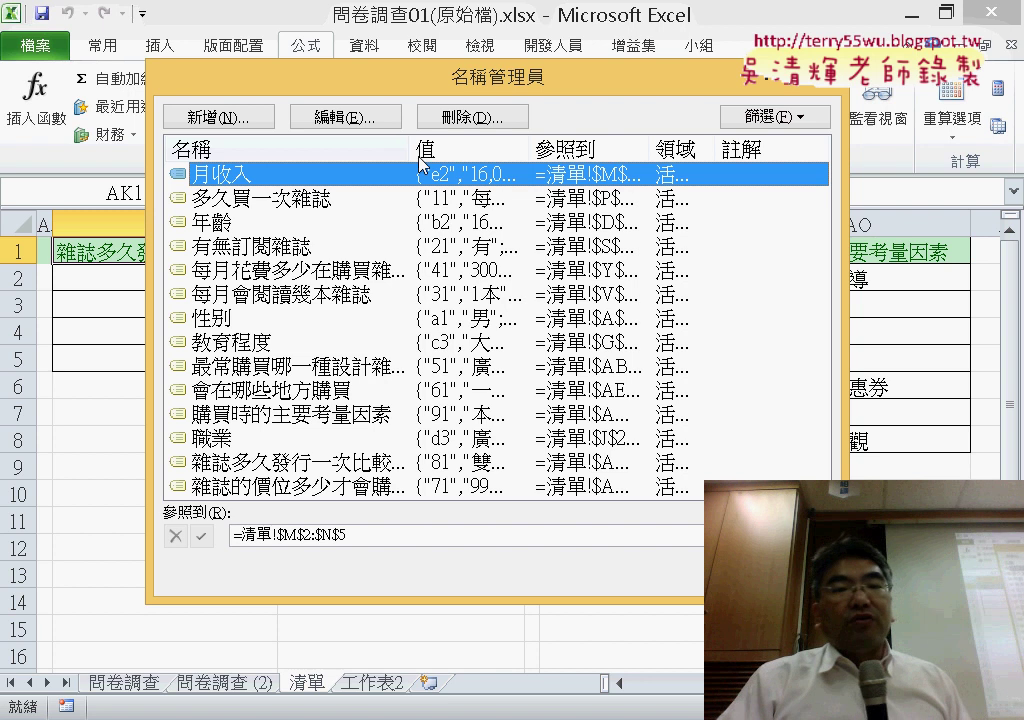
# Select 年齡, circle it in red ink, and reveal its range 清單!$D$2:$E$5 on the sheet.
pyautogui.click(250, 224)
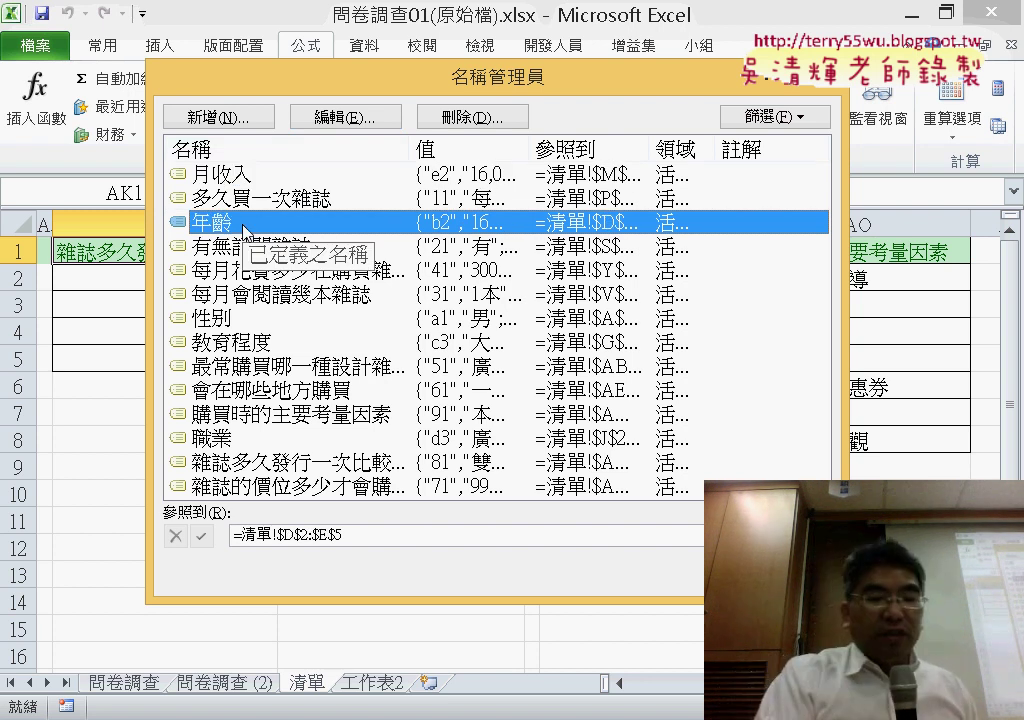
pyautogui.moveTo(210, 230)
pyautogui.mouseDown()
pyautogui.moveTo(199, 402)
pyautogui.moveTo(267, 560)
pyautogui.moveTo(343, 507)
pyautogui.moveTo(300, 520)
pyautogui.mouseUp()
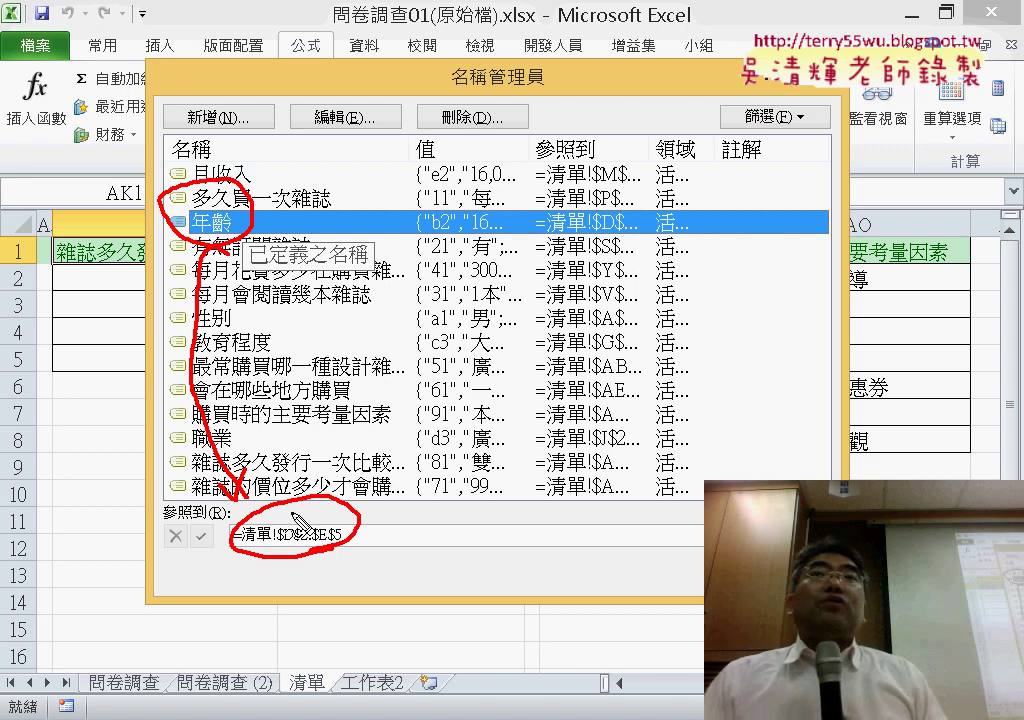
pyautogui.press('Escape')
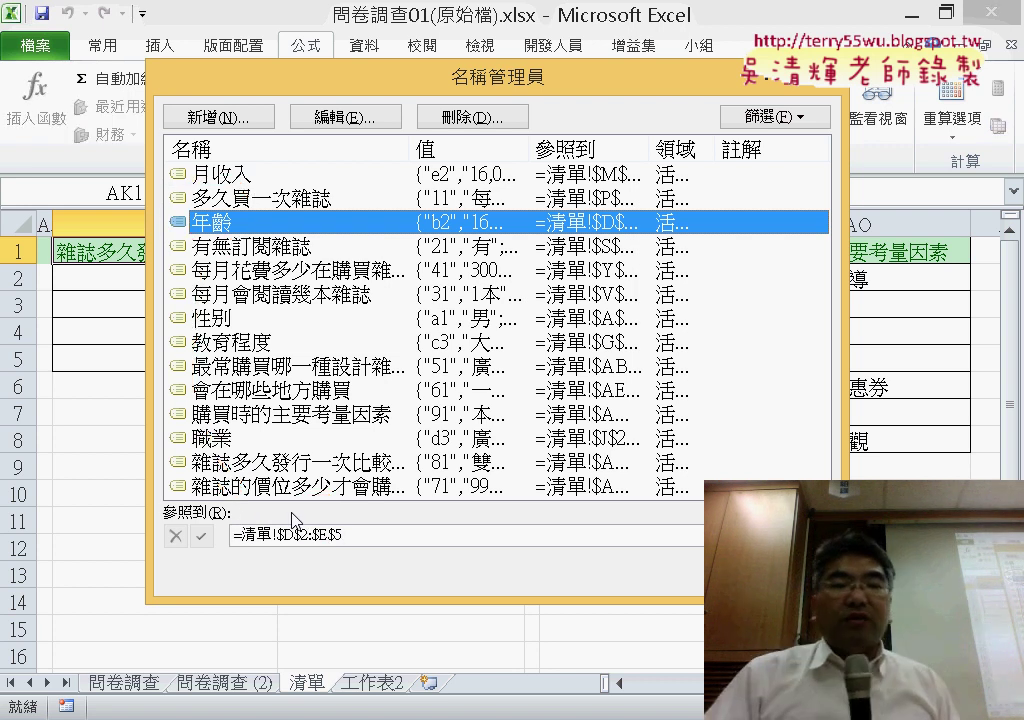
pyautogui.click(363, 537)
pyautogui.moveTo(434, 95); pyautogui.dragTo(692, 121)
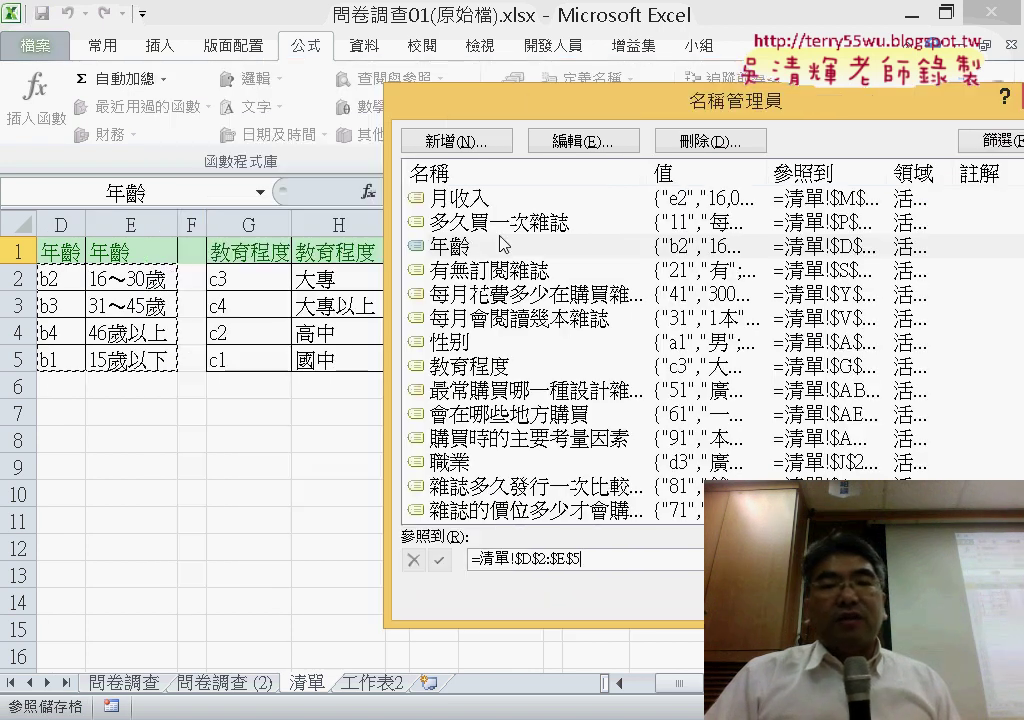
pyautogui.click(600, 559)
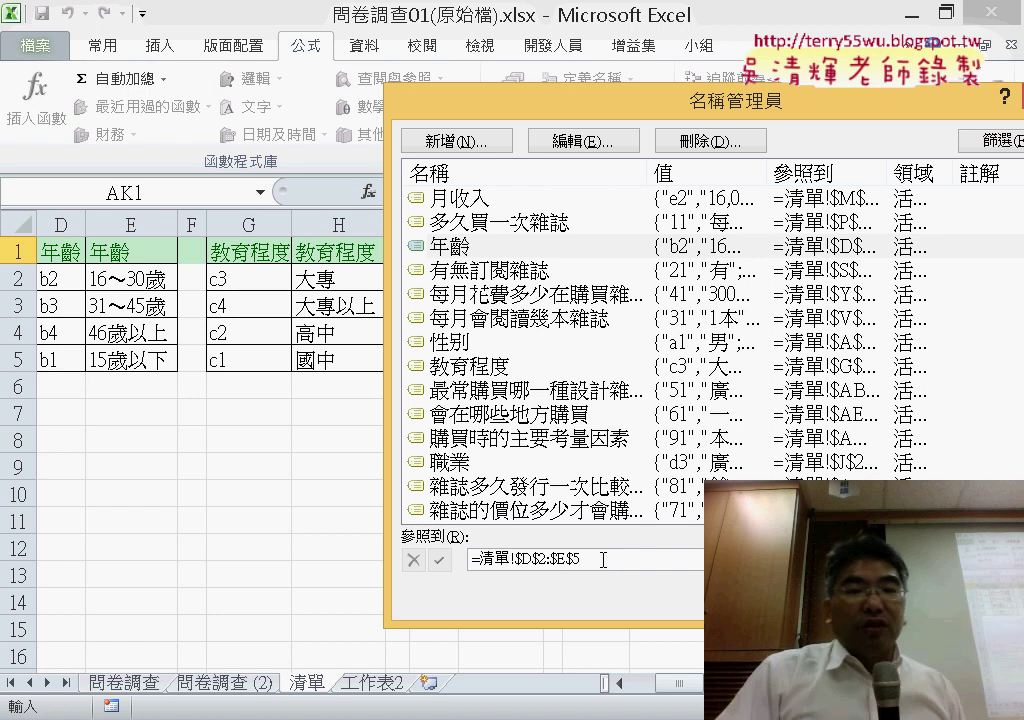
pyautogui.click(516, 248)
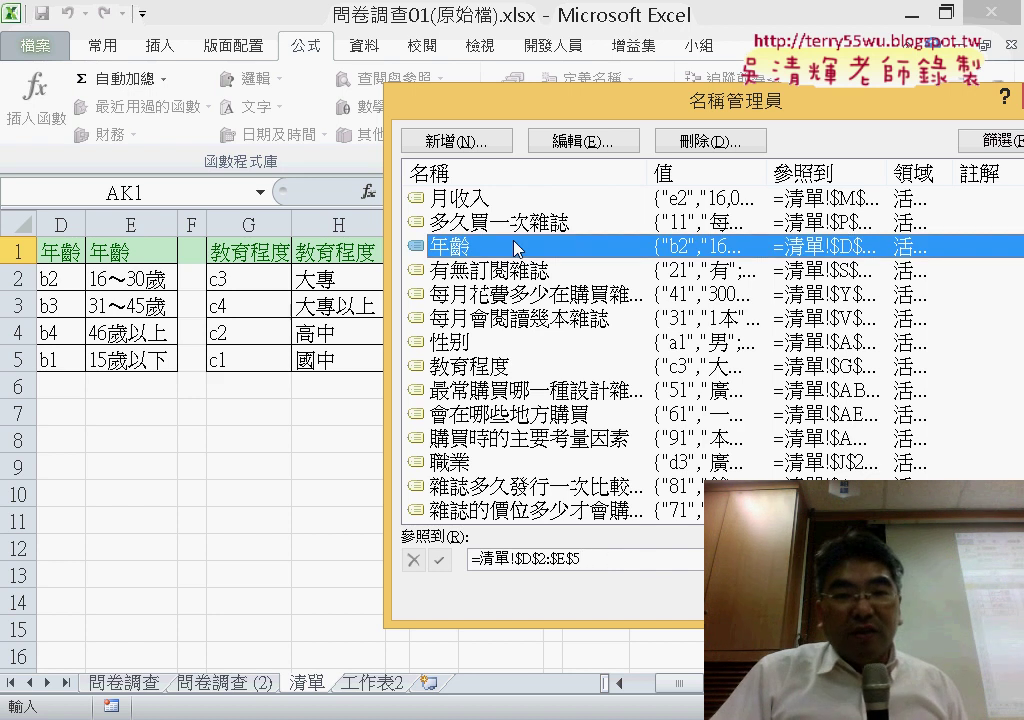
pyautogui.click(598, 558)
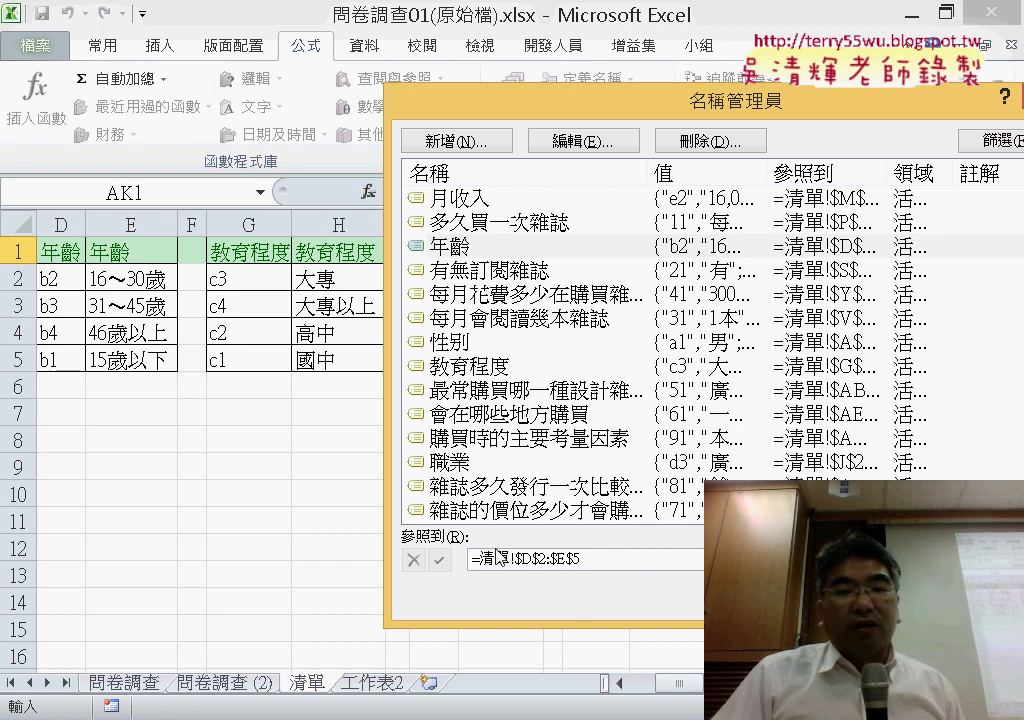
pyautogui.click(515, 300)
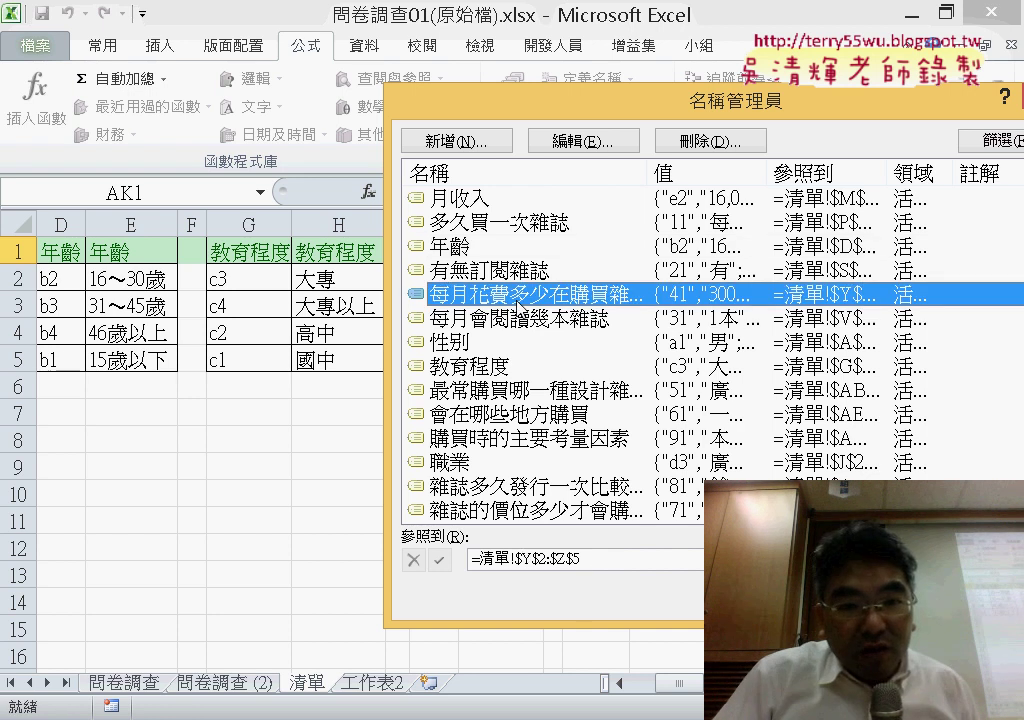
pyautogui.click(510, 245)
pyautogui.click(620, 560)
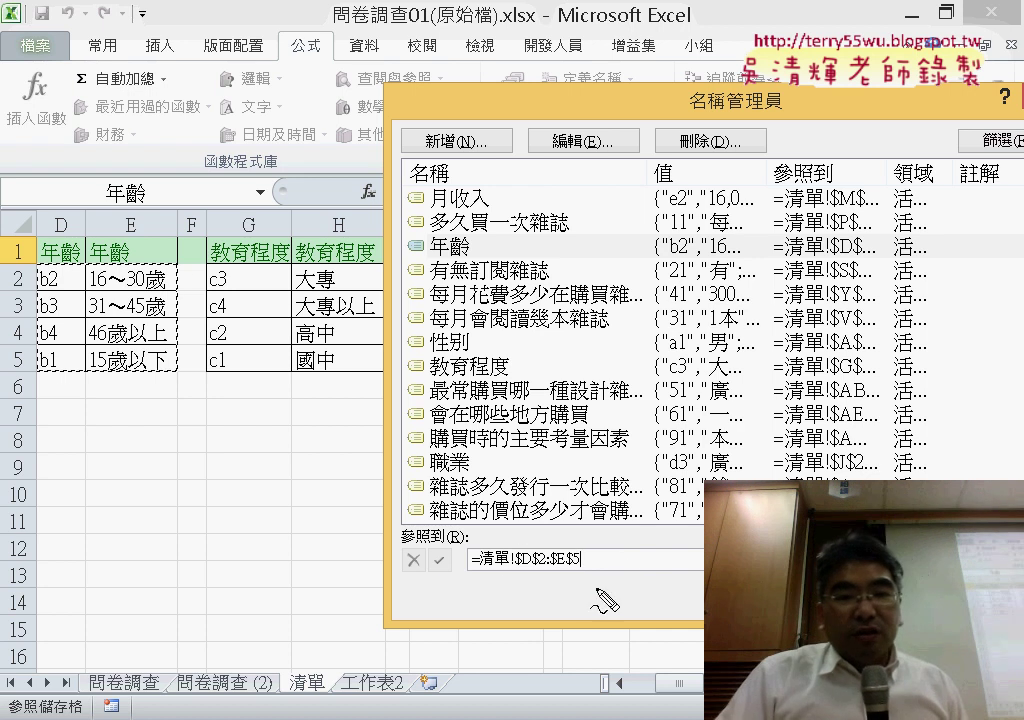
pyautogui.moveTo(600, 588)
pyautogui.mouseDown()
pyautogui.moveTo(425, 563)
pyautogui.moveTo(162, 445)
pyautogui.mouseUp()
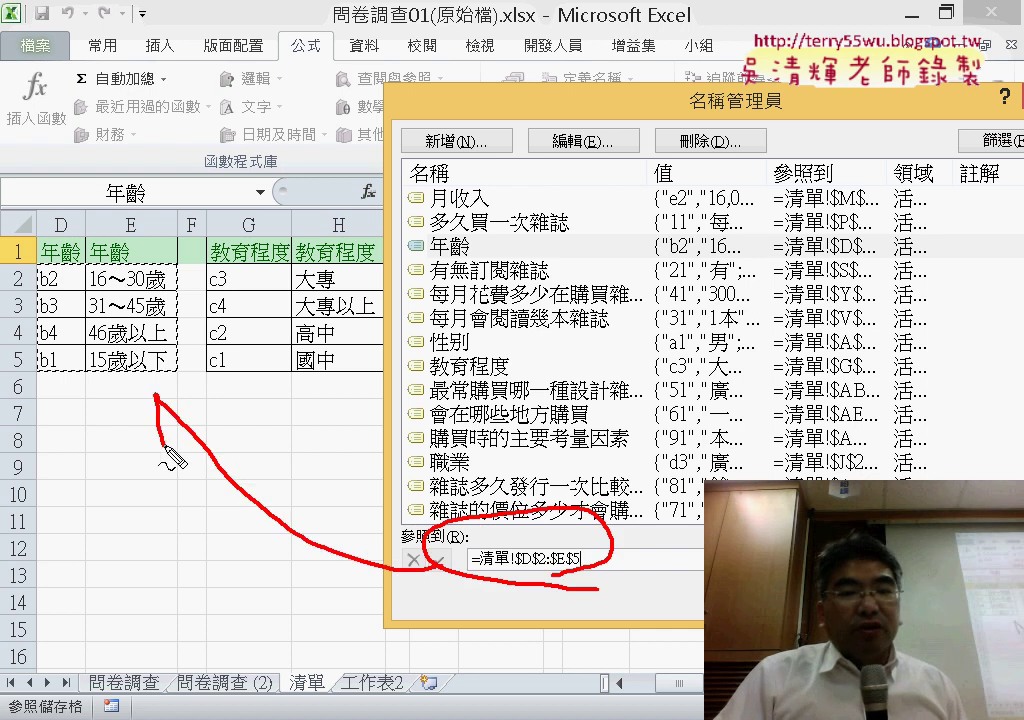
pyautogui.moveTo(160, 400); pyautogui.dragTo(140, 382)
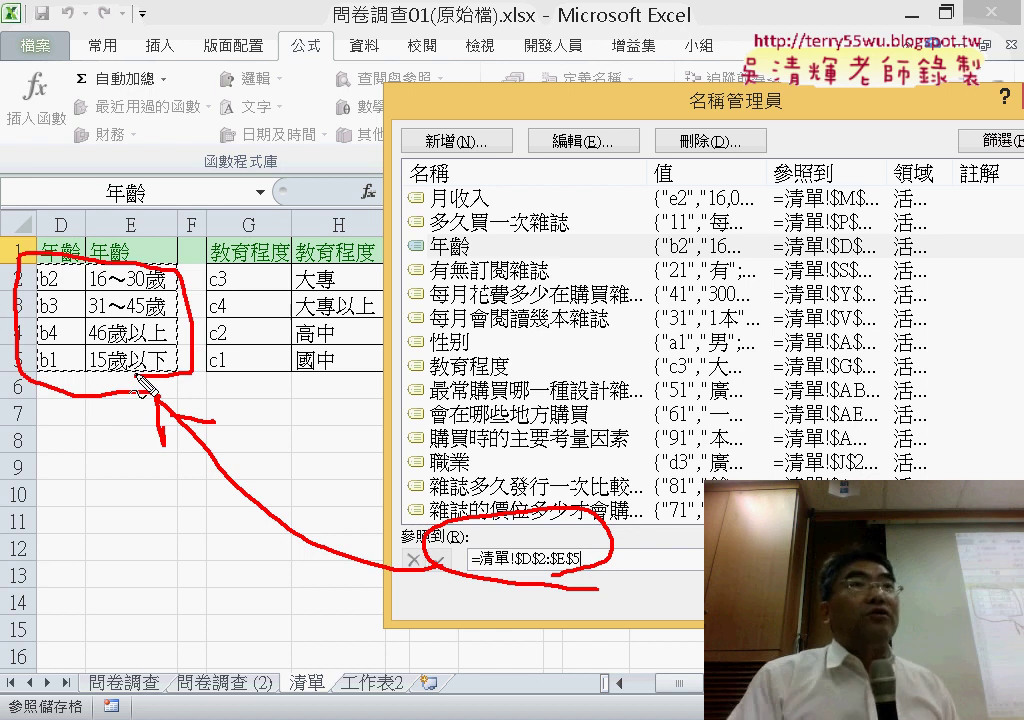
pyautogui.press('Escape')
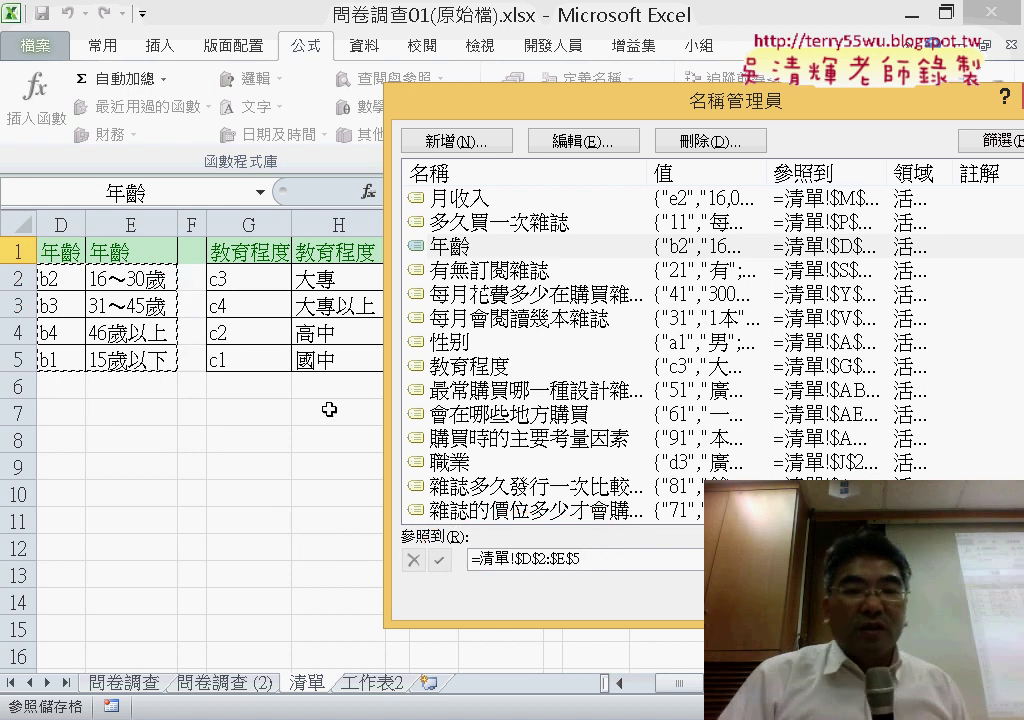
# Clear the accidentally altered 年齡 reference formula in the Refers to box.
pyautogui.write('+')
pyautogui.click(60, 252)
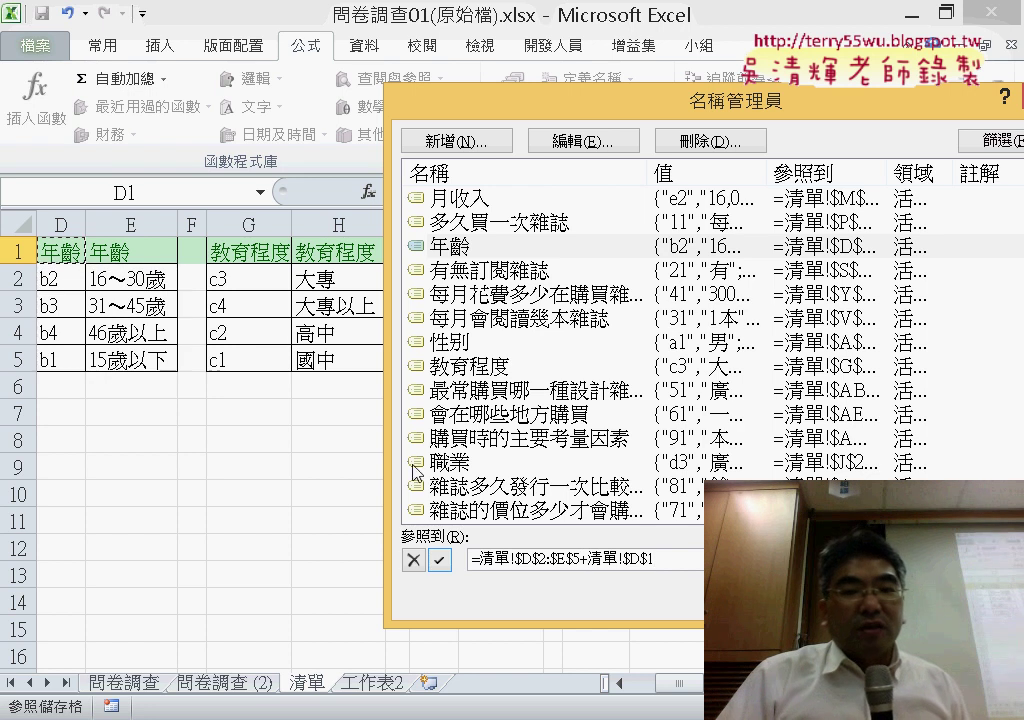
pyautogui.moveTo(688, 558); pyautogui.dragTo(470, 558)
pyautogui.press('BackSpace')
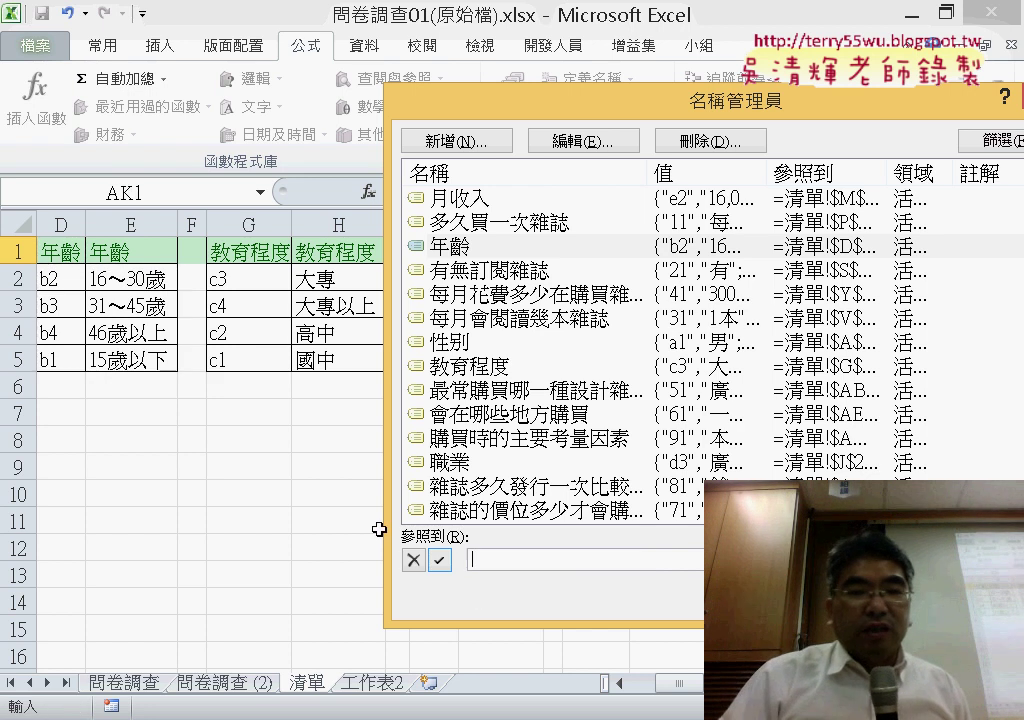
# Reselect D2:E5 for 年齡, confirm the reference, and close Name Manager.
pyautogui.click(65, 258)
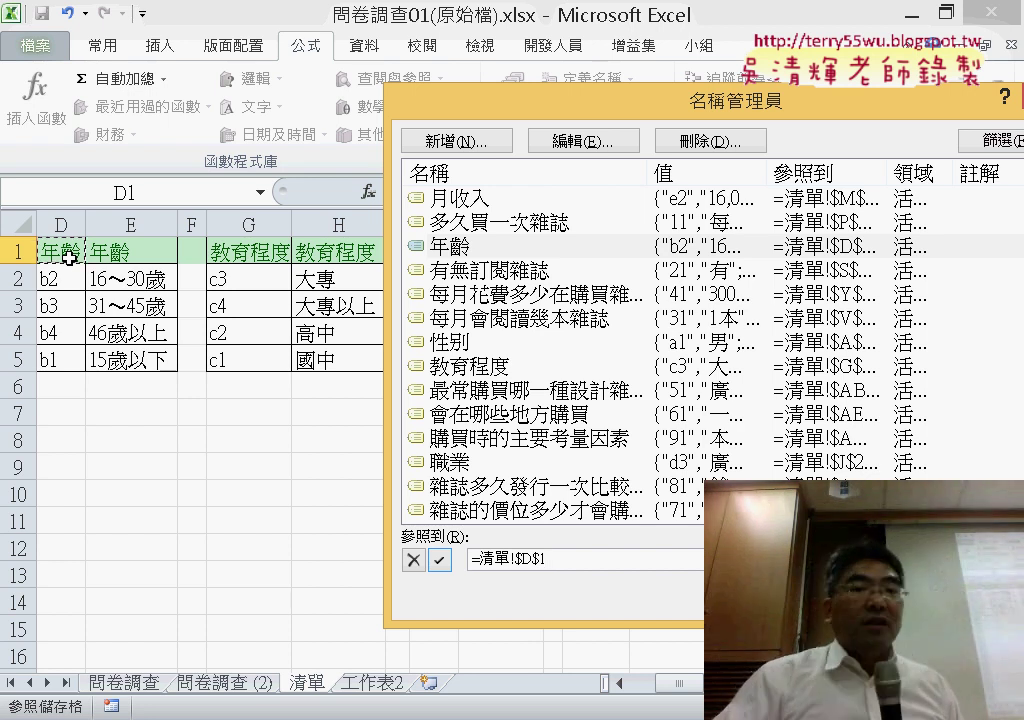
pyautogui.moveTo(65, 280); pyautogui.dragTo(148, 361)
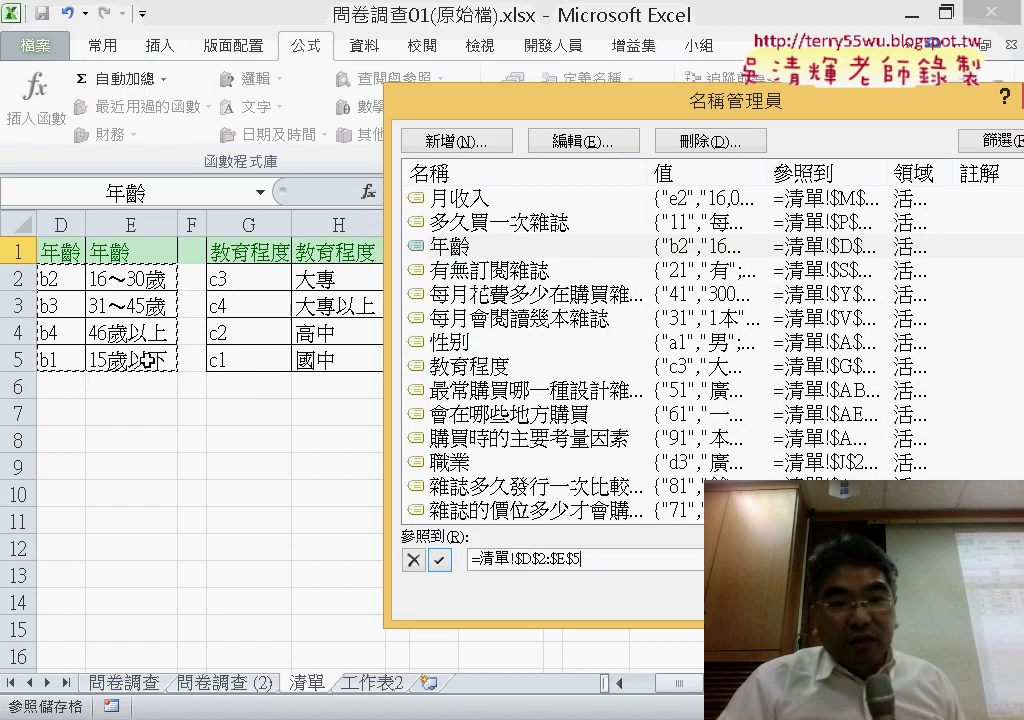
pyautogui.click(441, 563)
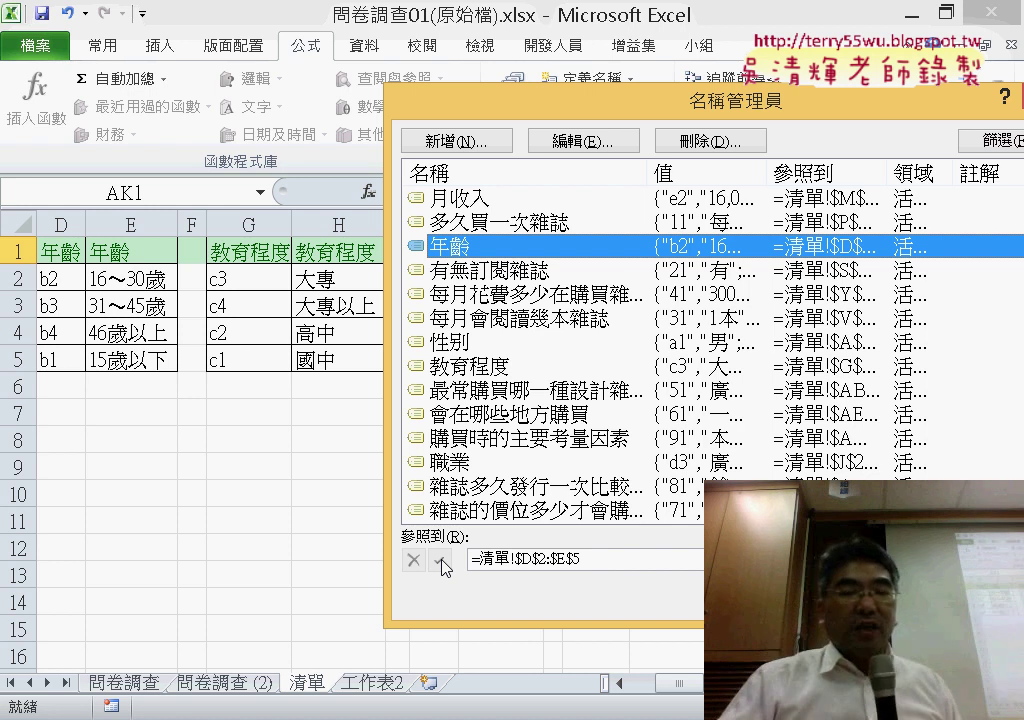
pyautogui.moveTo(547, 105); pyautogui.dragTo(216, 113)
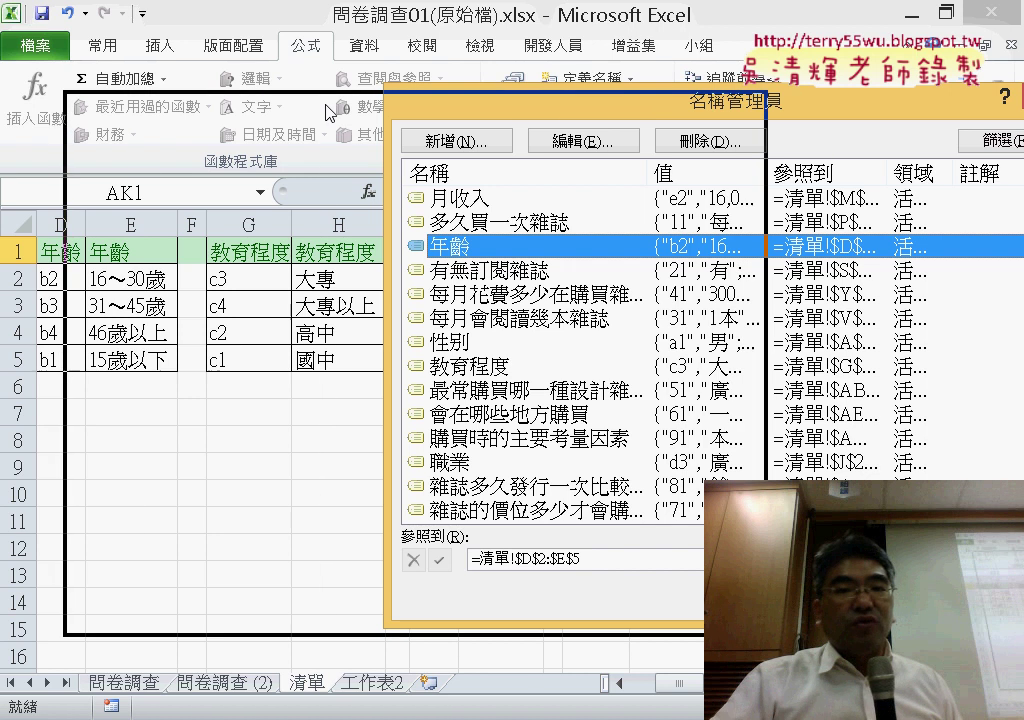
pyautogui.click(699, 612)
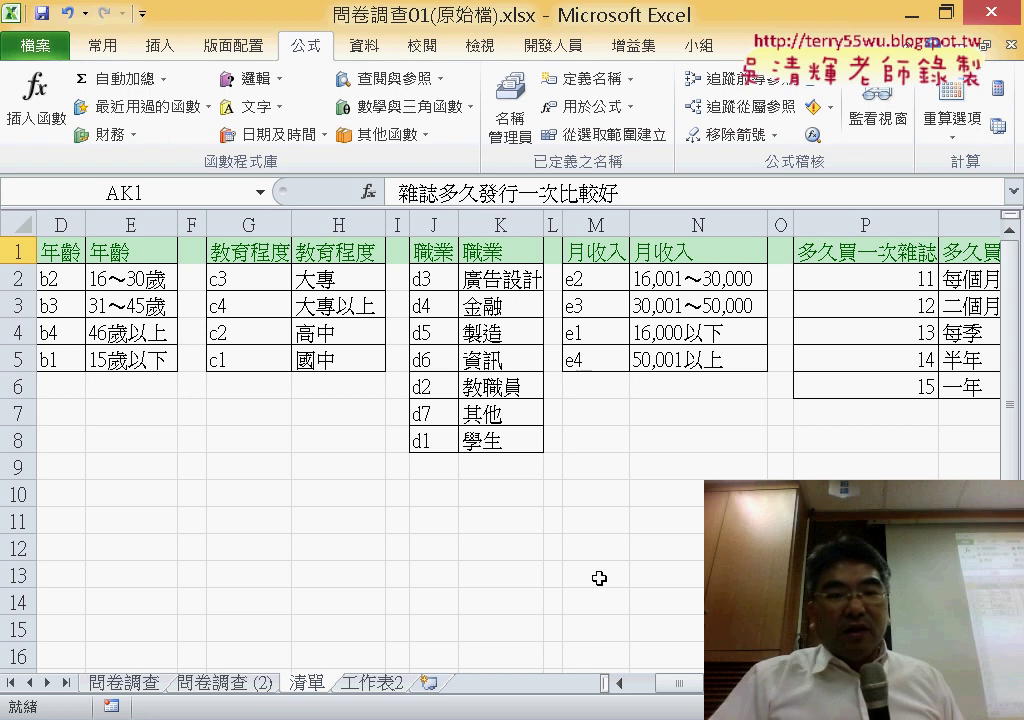
# Close 問卷調查01 without saving, select E9 in 問卷調查02, and switch to PowerPoint.
pyautogui.click(990, 11)
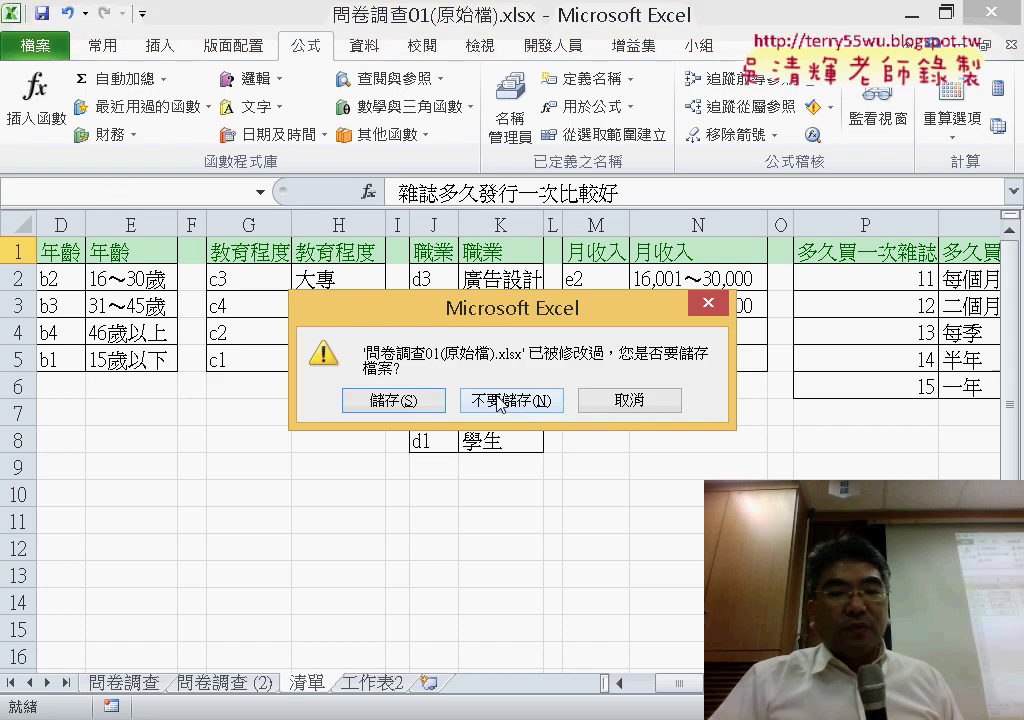
pyautogui.click(408, 398)
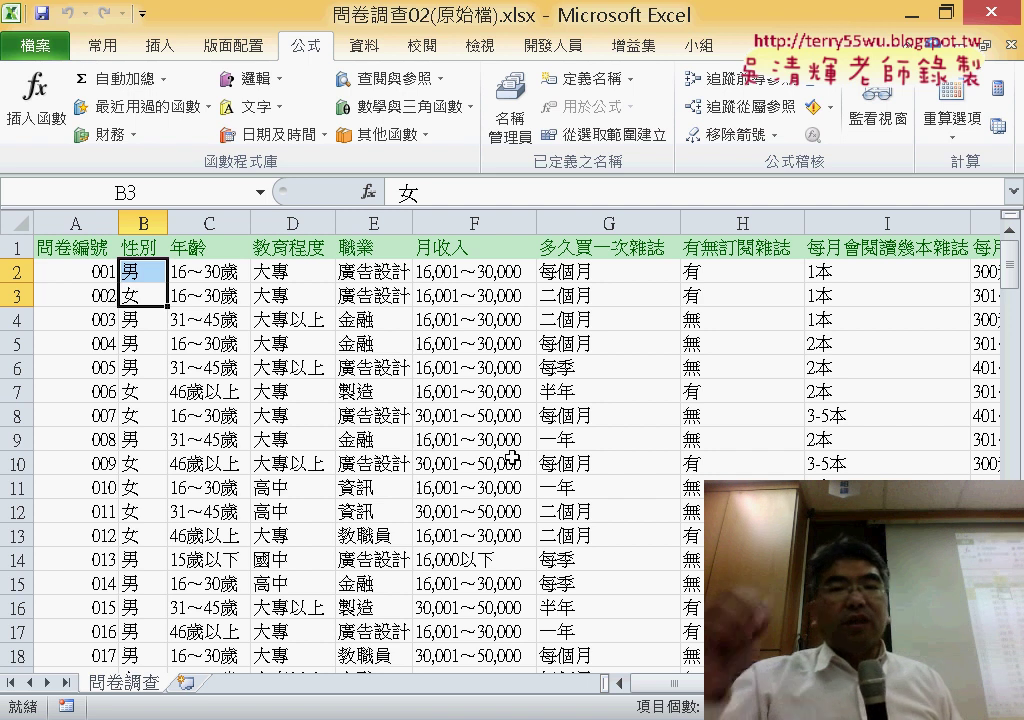
pyautogui.click(404, 432)
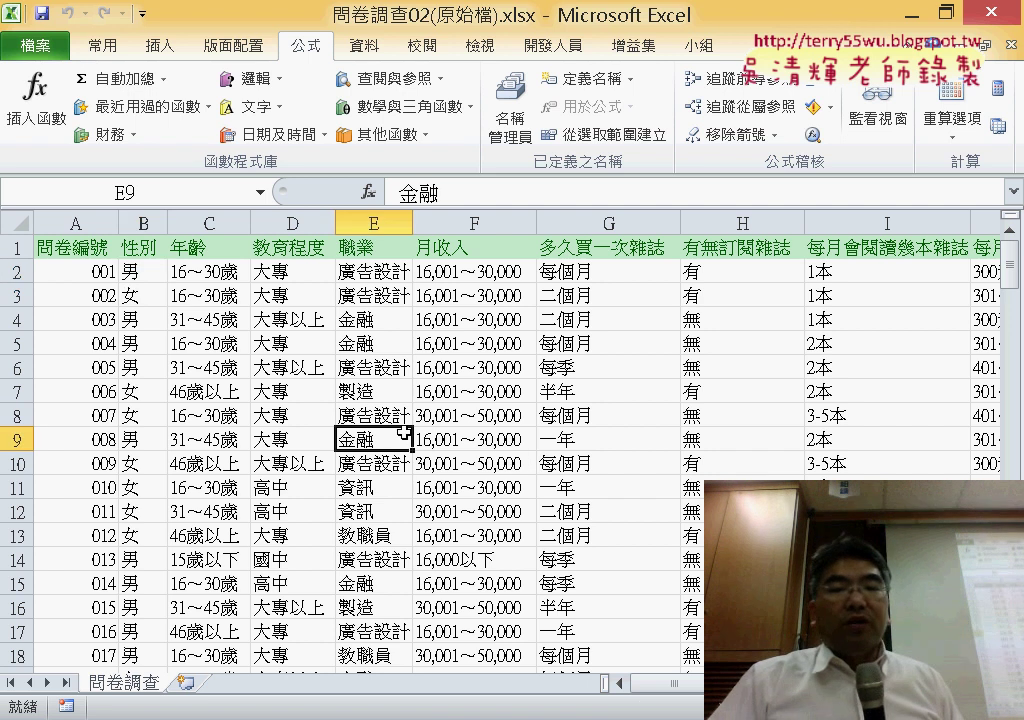
pyautogui.hotkey('alt', 'Tab')
# Page through the VLOOKUP and VBA slides 82–86, then scroll on to slide 87.
pyautogui.press('pagedown')
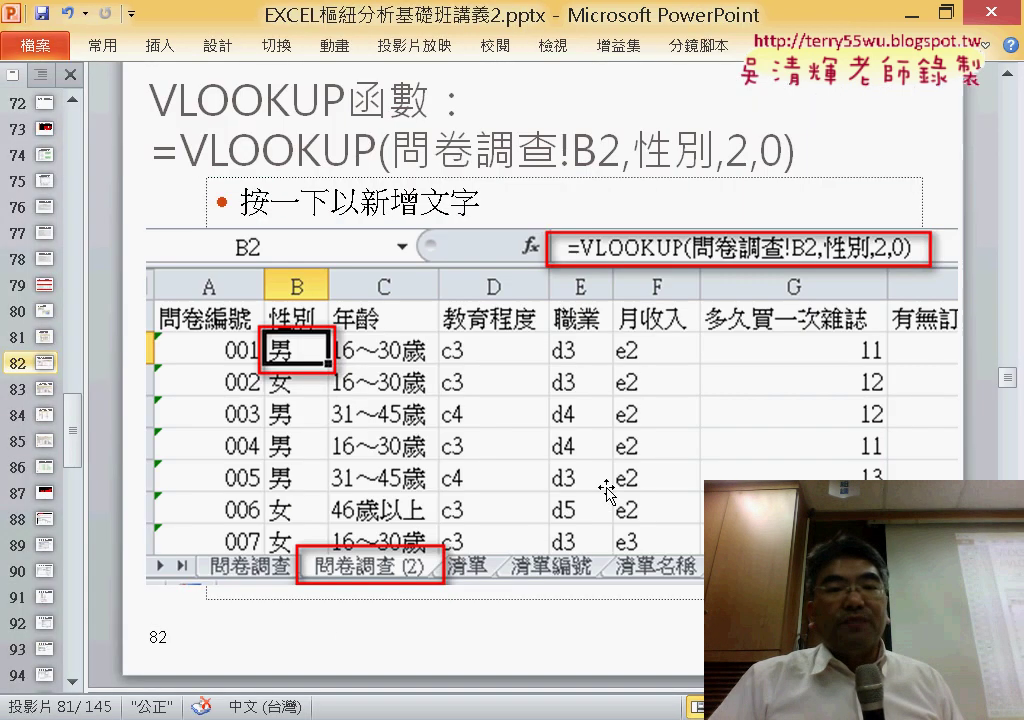
pyautogui.press('pagedown')
pyautogui.press('pagedown')
pyautogui.press('pagedown')
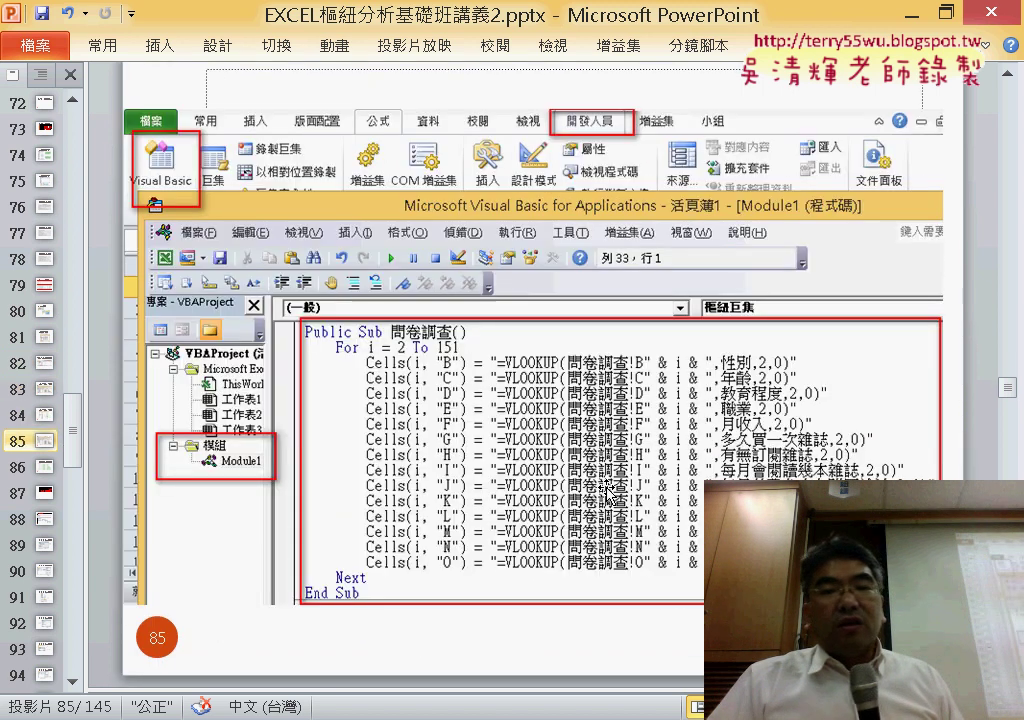
pyautogui.press('pageup')
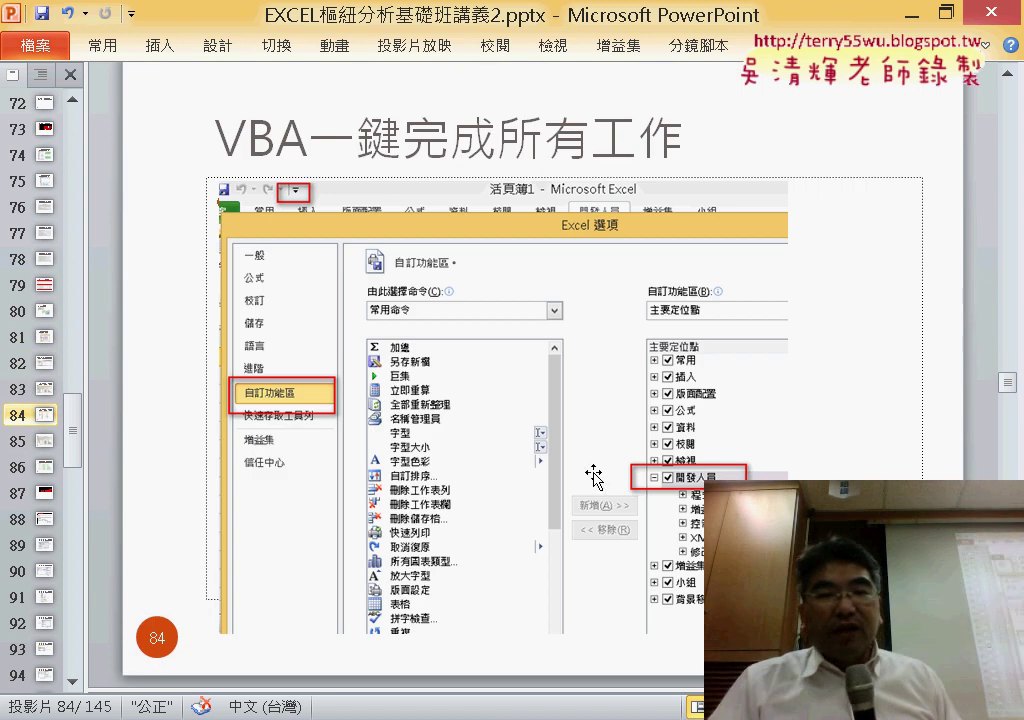
pyautogui.press('pagedown')
pyautogui.press('pagedown')
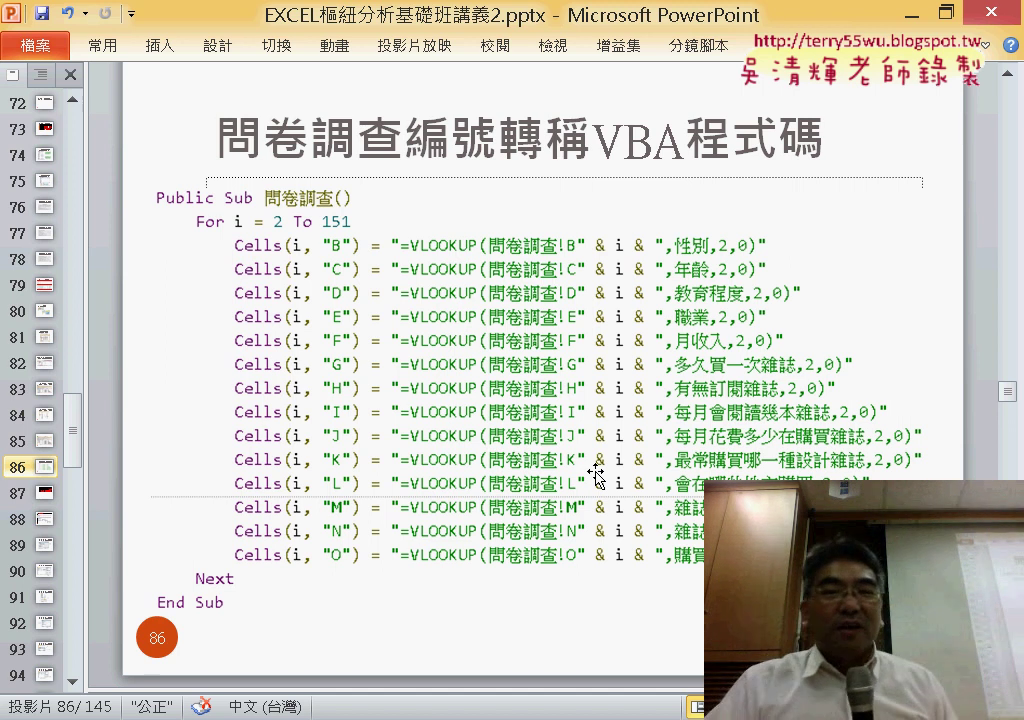
pyautogui.scroll(-2, 595, 473)
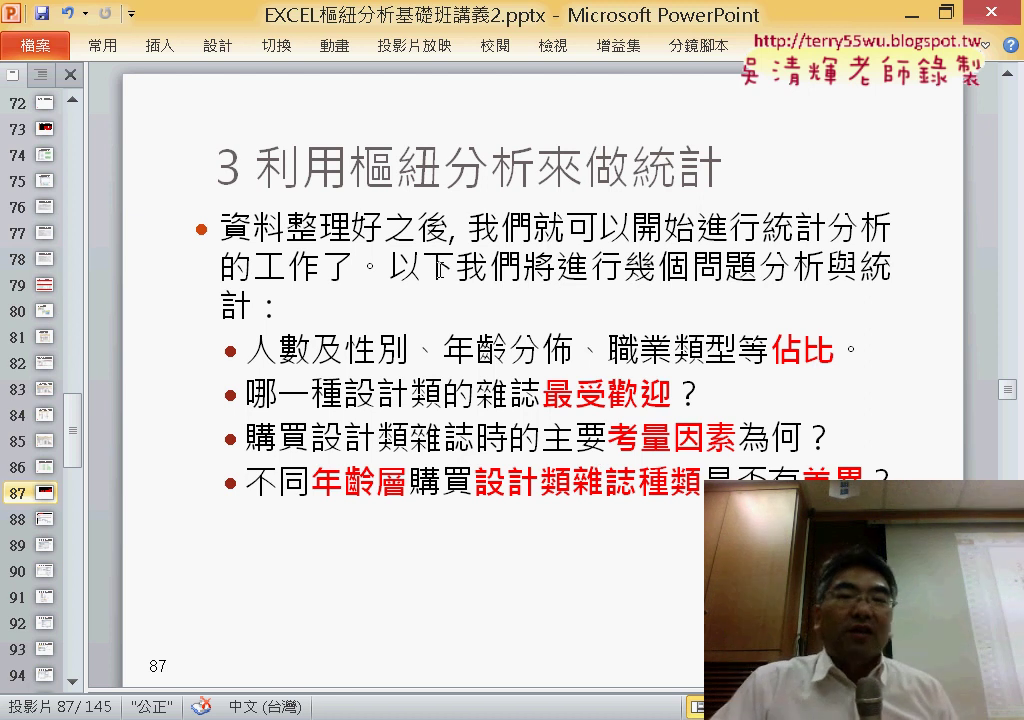
# Highlight 樞紐, 統計, 人數 and 性別 on slide 87, then return to the Excel survey workbook.
pyautogui.moveTo(350, 168); pyautogui.dragTo(537, 168)
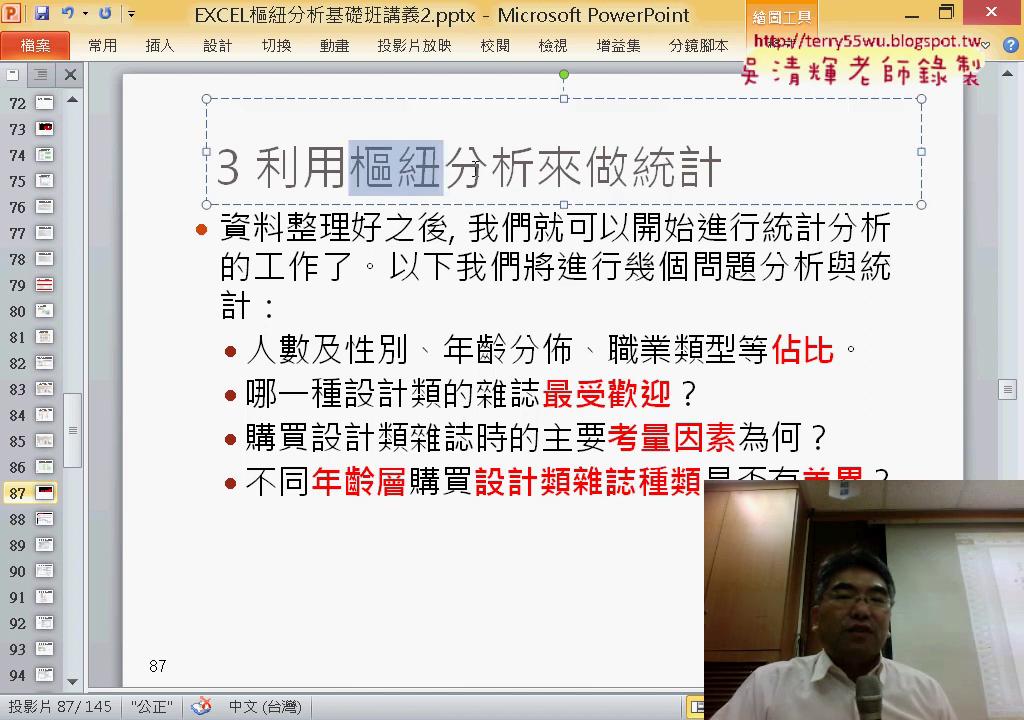
pyautogui.moveTo(640, 168); pyautogui.dragTo(716, 170)
pyautogui.click(607, 352)
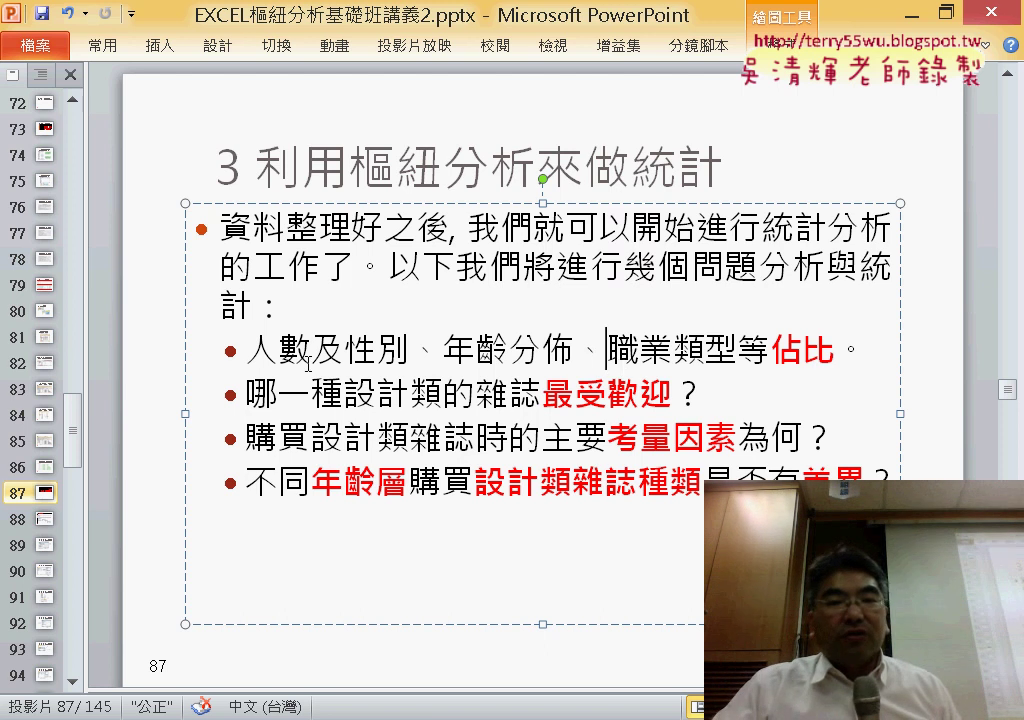
pyautogui.moveTo(312, 354); pyautogui.dragTo(253, 336)
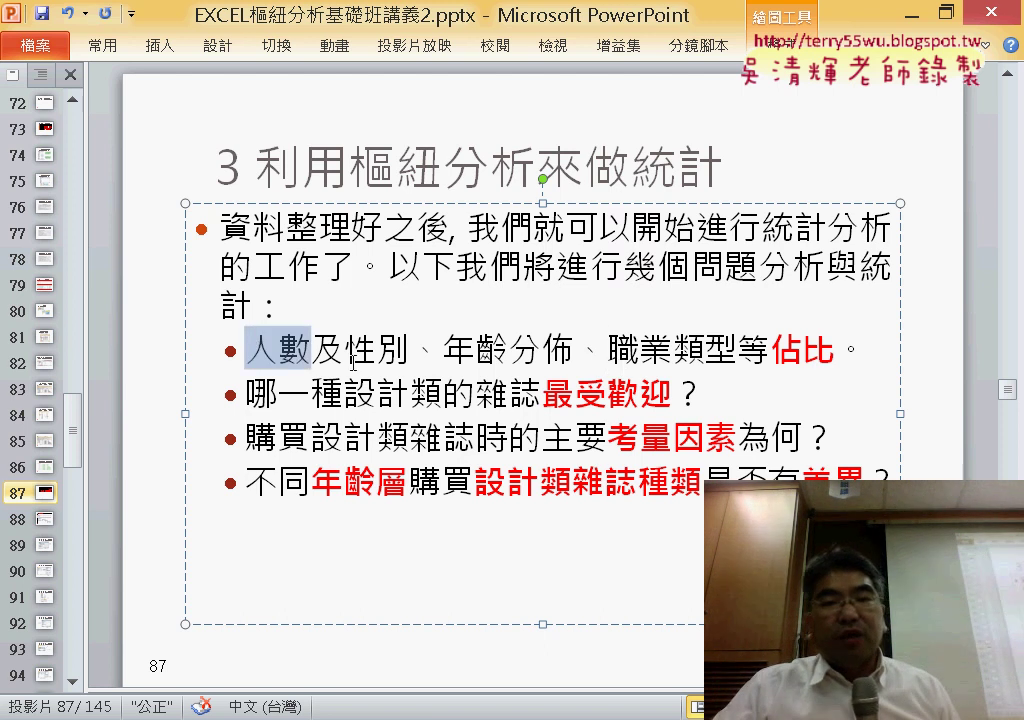
pyautogui.moveTo(344, 350)
pyautogui.mouseDown()
pyautogui.moveTo(420, 364)
pyautogui.moveTo(737, 352)
pyautogui.mouseUp()
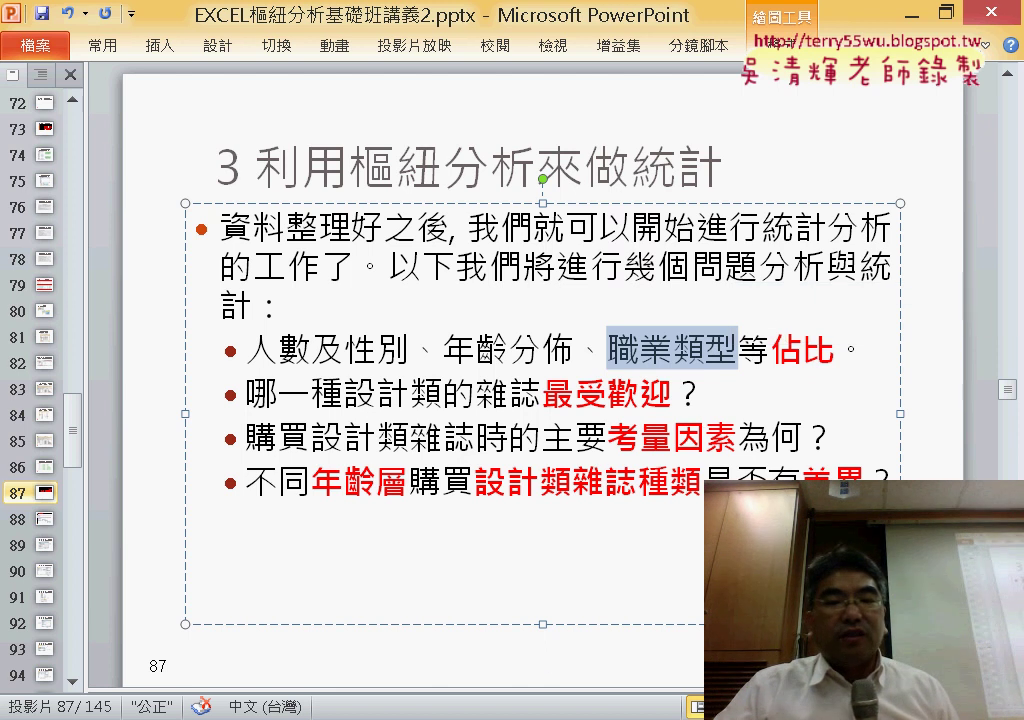
pyautogui.click(264, 710)
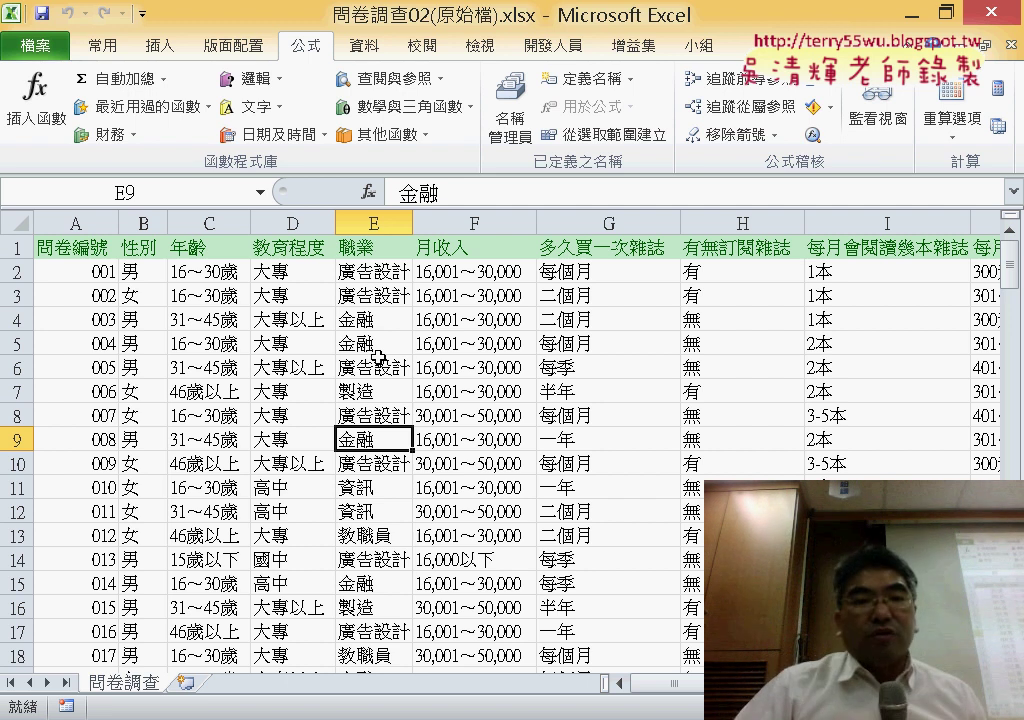
# Jump from A2 down to the last survey row, A151, showing response 150.
pyautogui.click(95, 266)
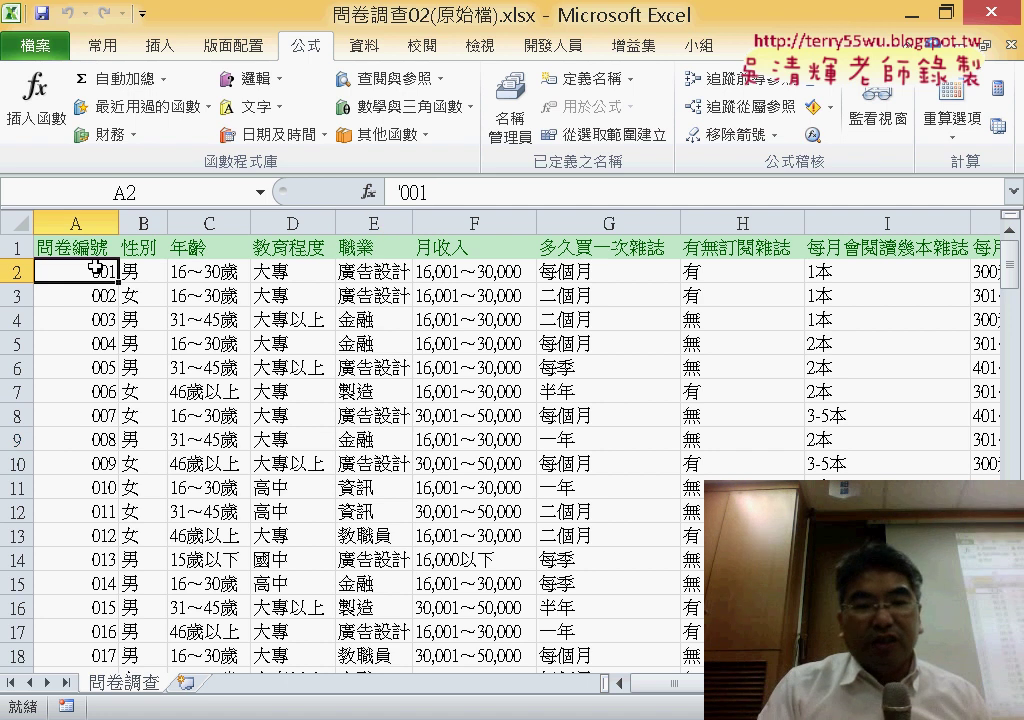
pyautogui.hotkey('ctrl', 'Down')
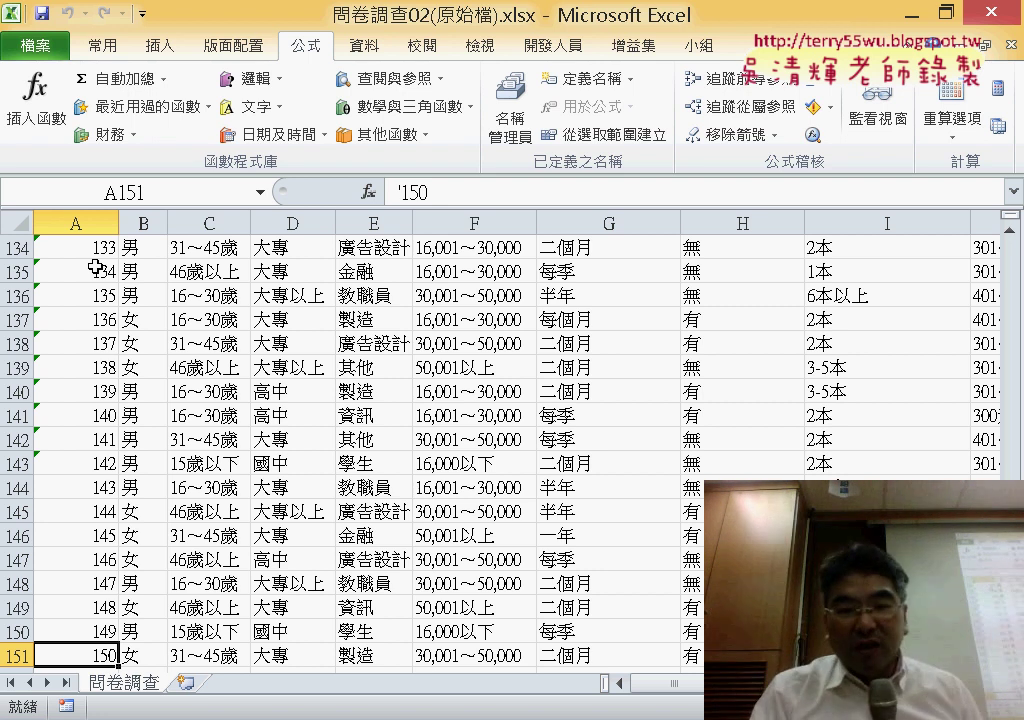
pyautogui.hotkey('ctrl', 'Home')
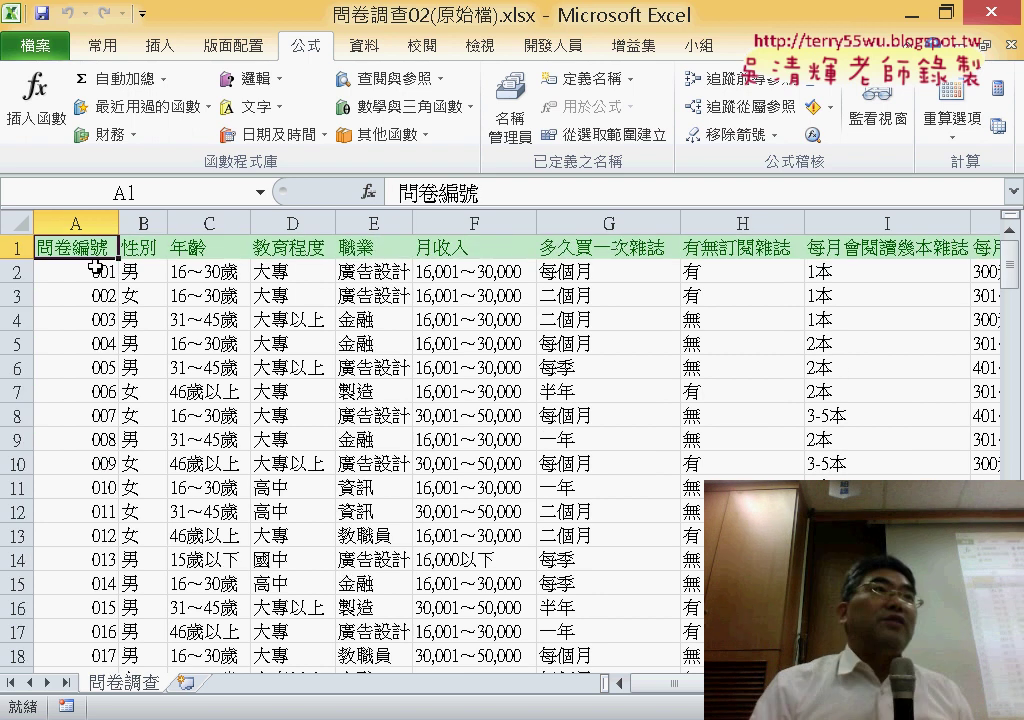
pyautogui.hotkey('ctrl', 'Down')
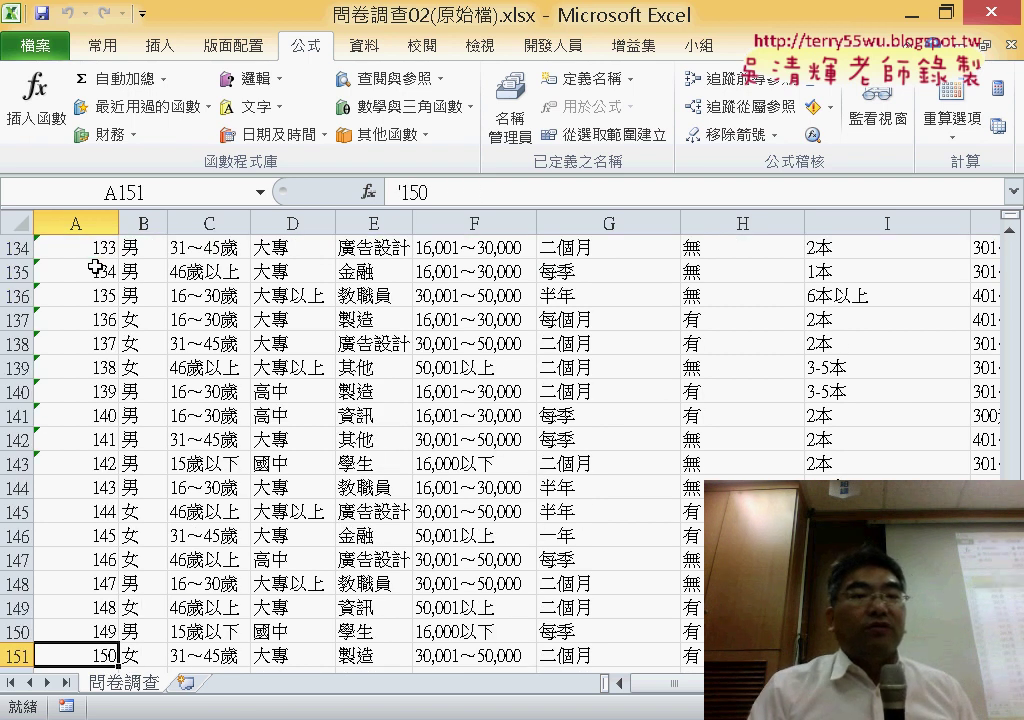
pyautogui.hotkey('ctrl', 'Up')
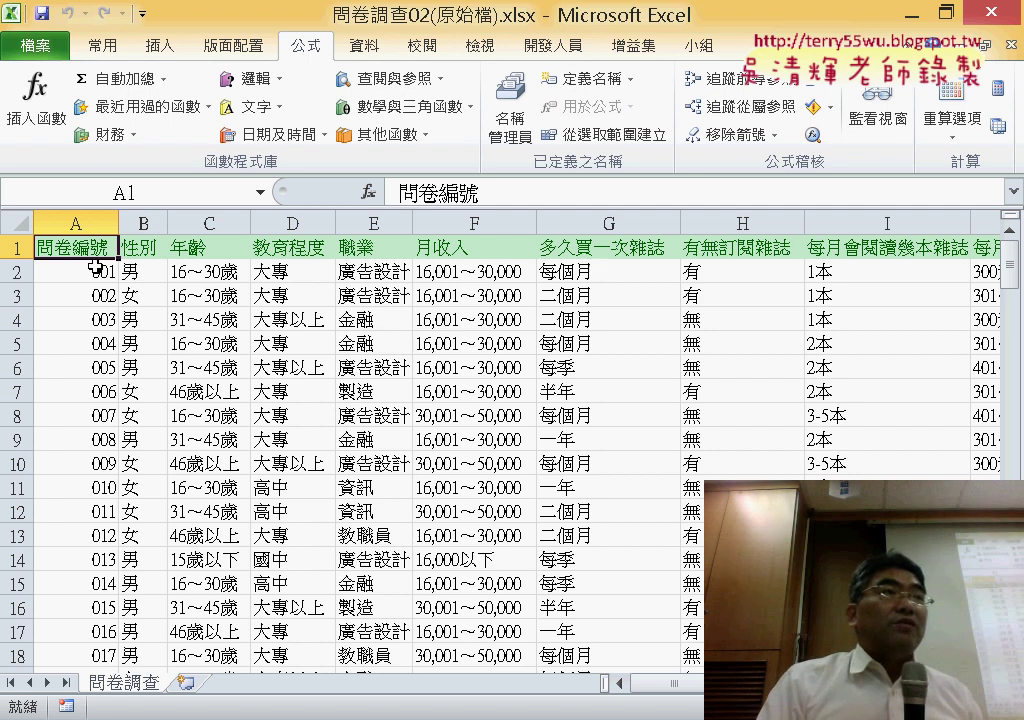
pyautogui.hotkey('ctrl', 'Down')
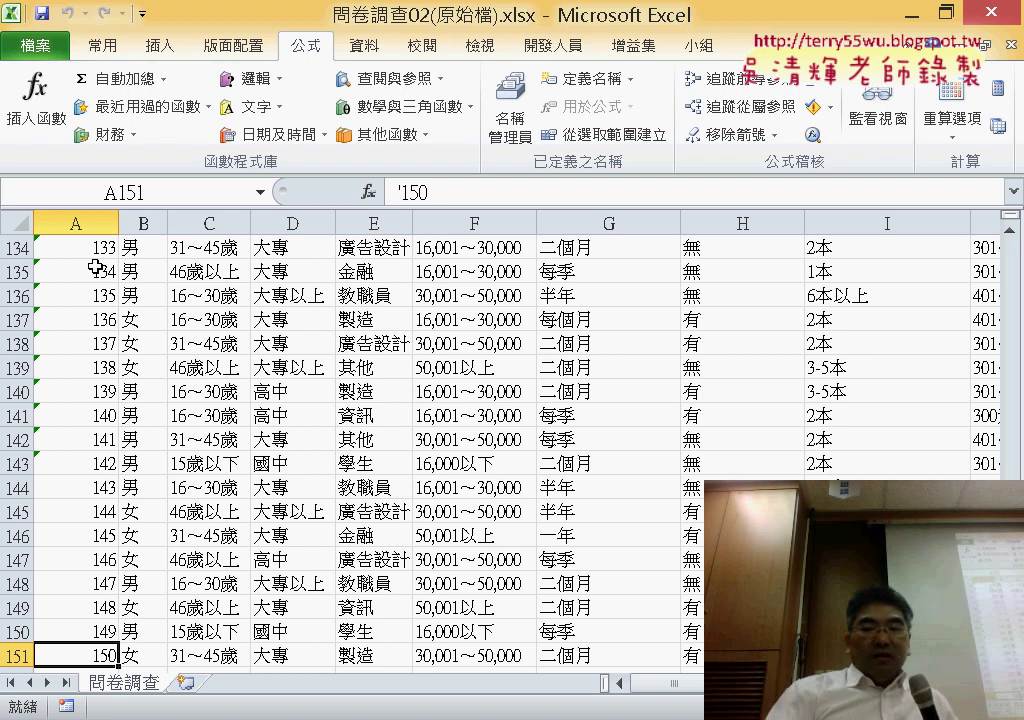
pyautogui.press('Right')
pyautogui.press('Right')
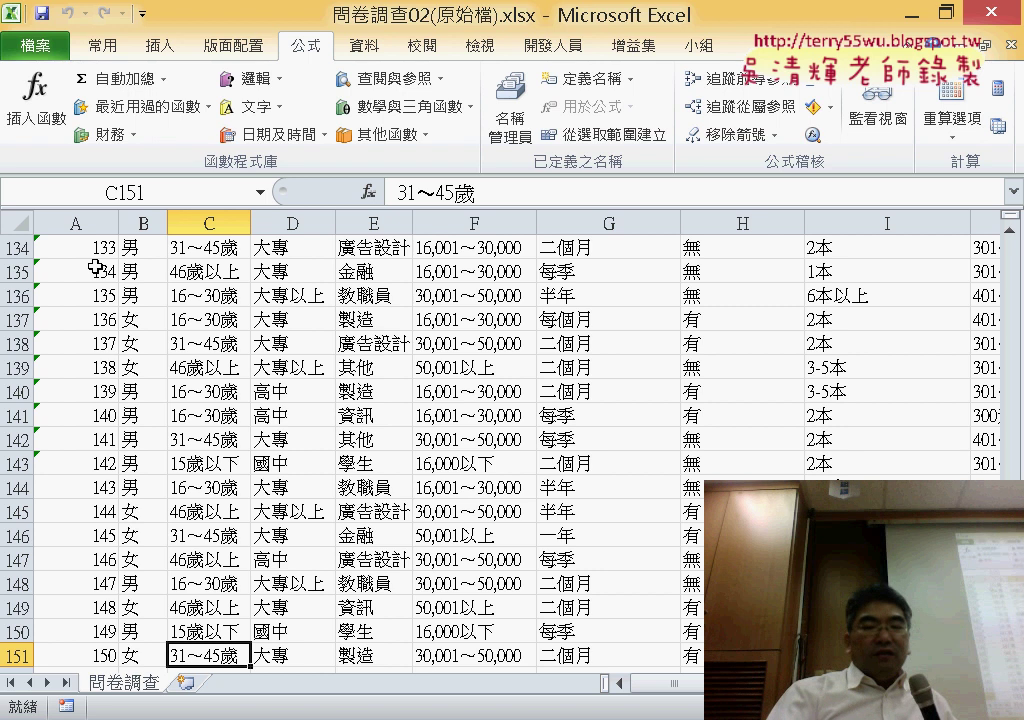
pyautogui.hotkey('ctrl', 'Up')
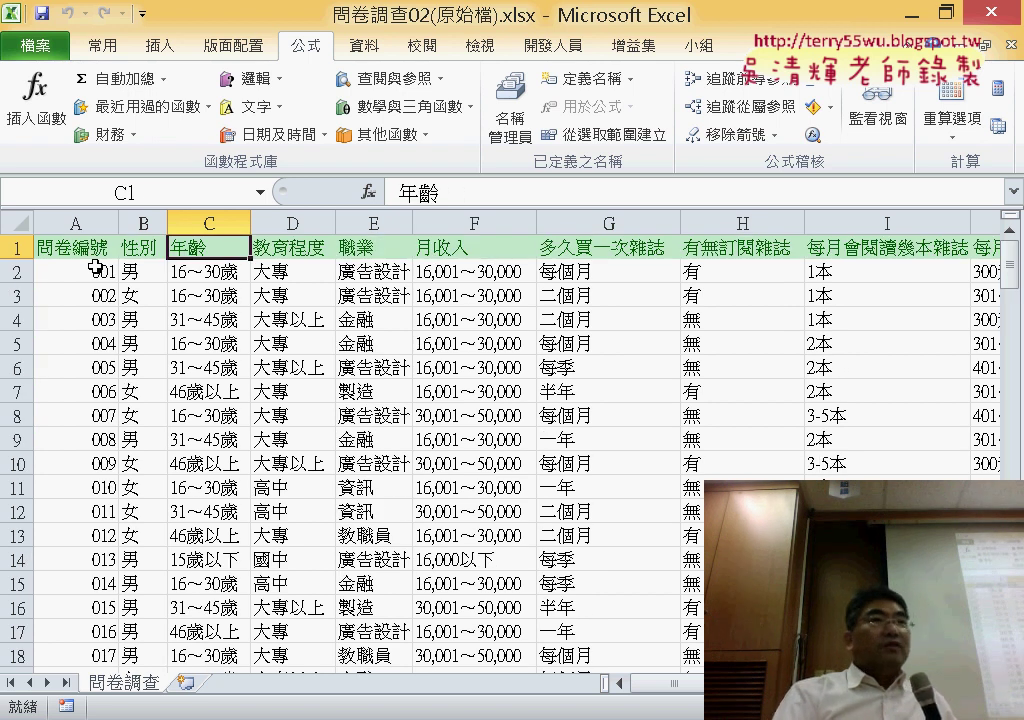
pyautogui.press('Right')
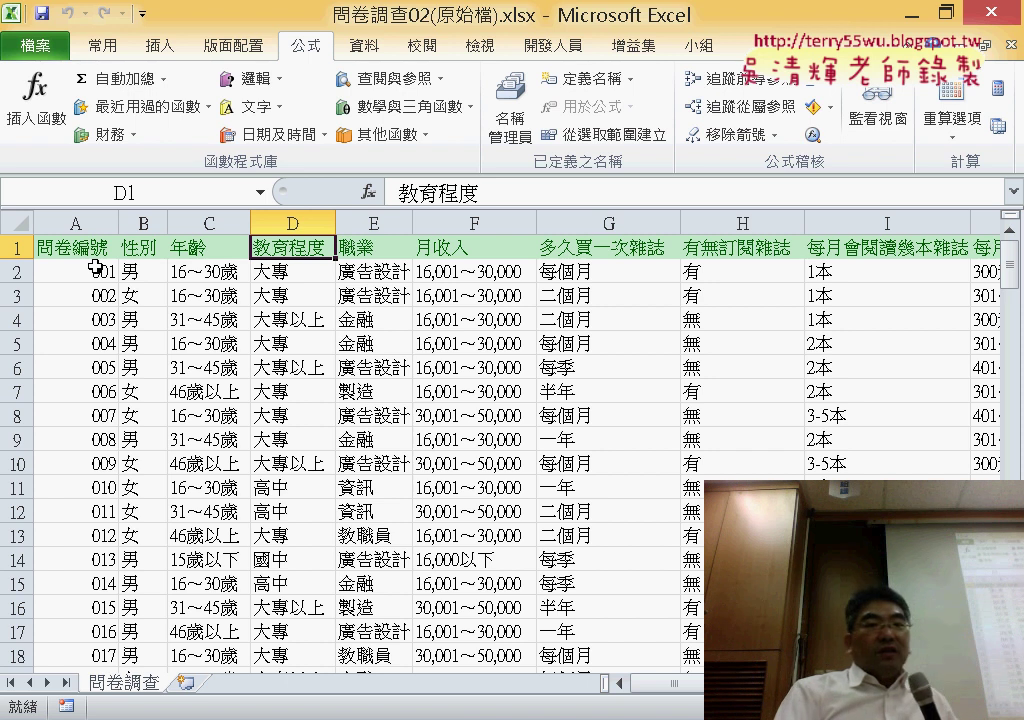
pyautogui.press('Right')
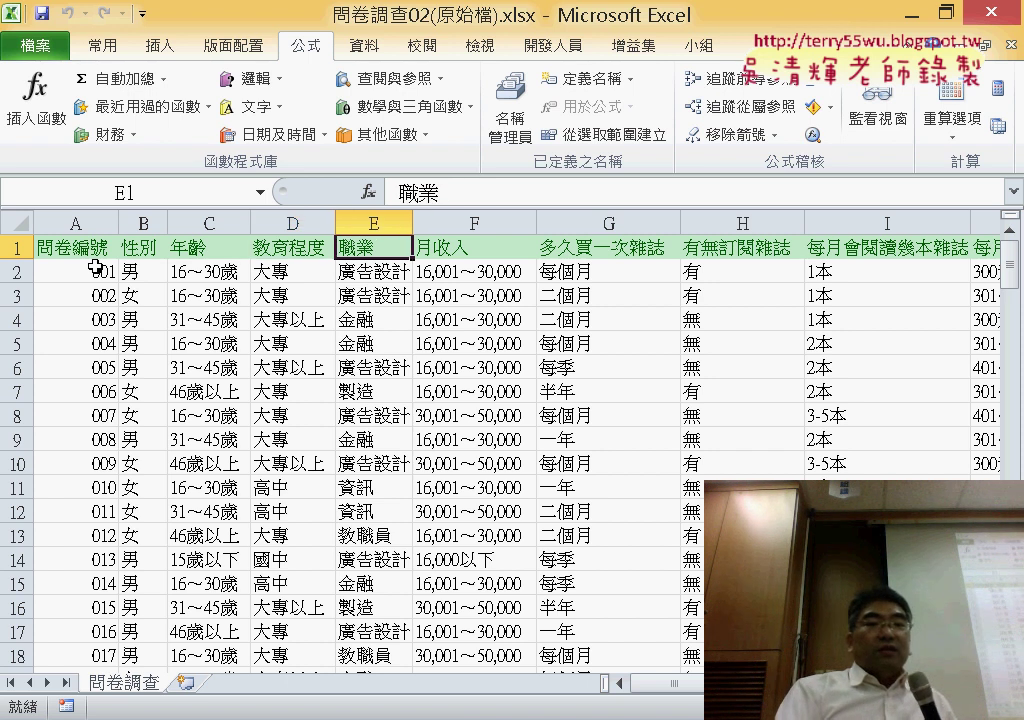
pyautogui.press('Right')
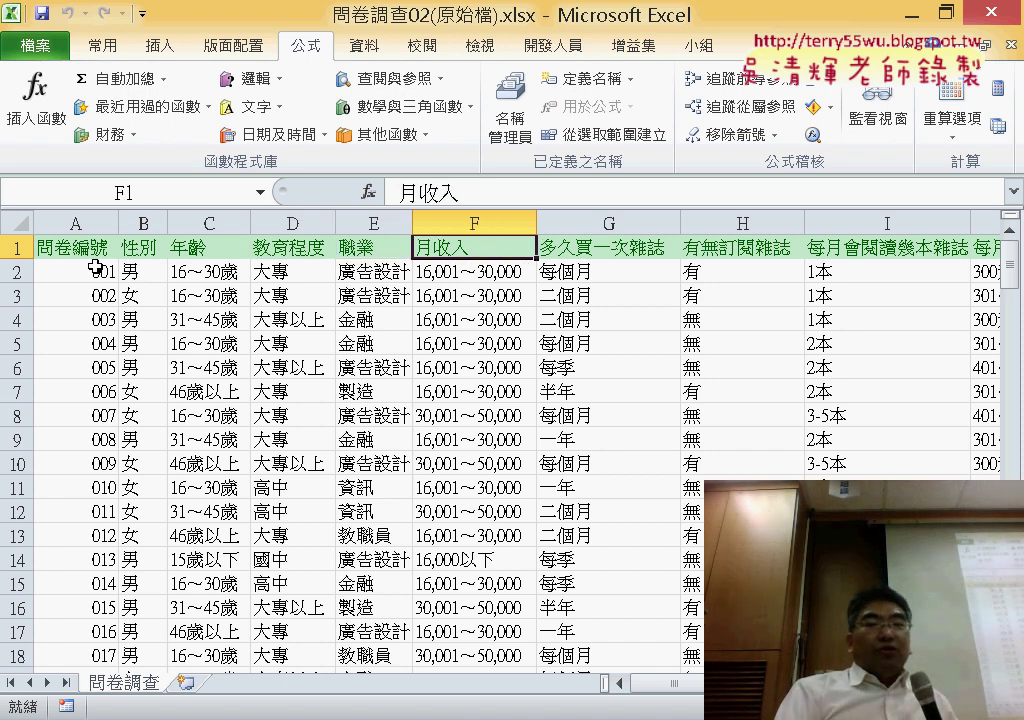
pyautogui.press('Right')
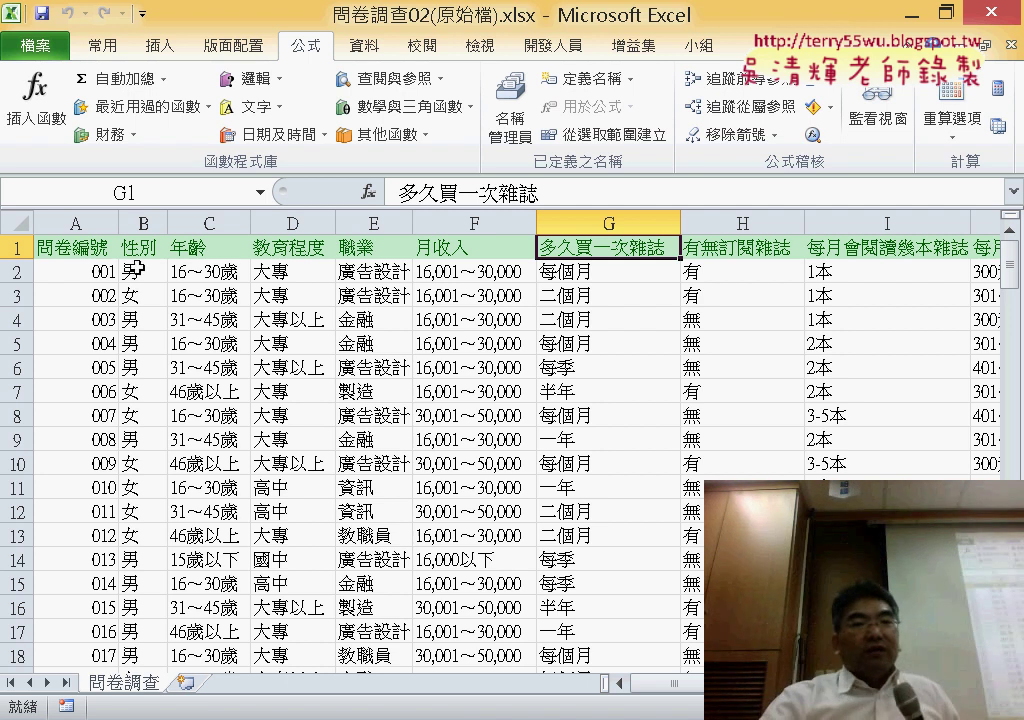
# Insert a new worksheet and rename it 性別.
pyautogui.click(141, 223)
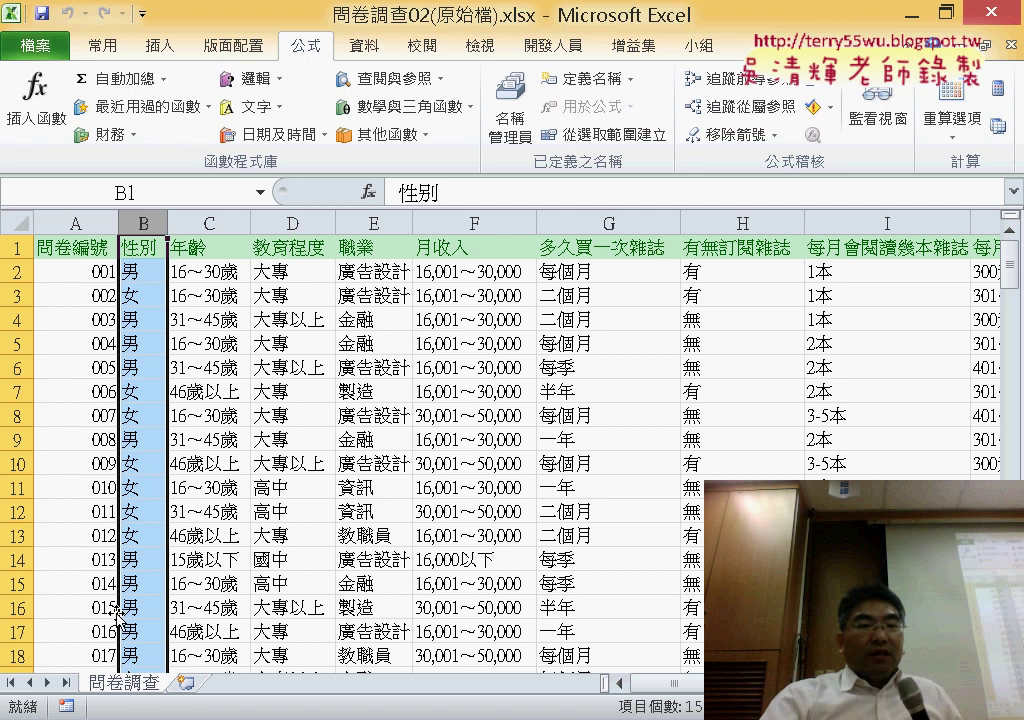
pyautogui.click(189, 690)
pyautogui.click(135, 684)
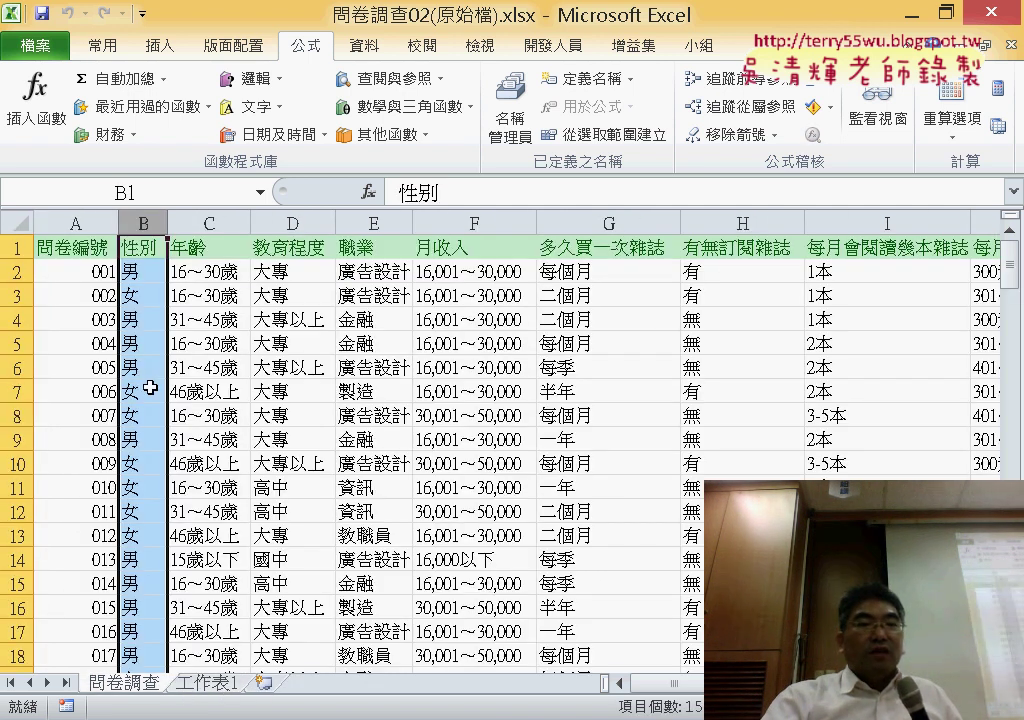
pyautogui.click(143, 247)
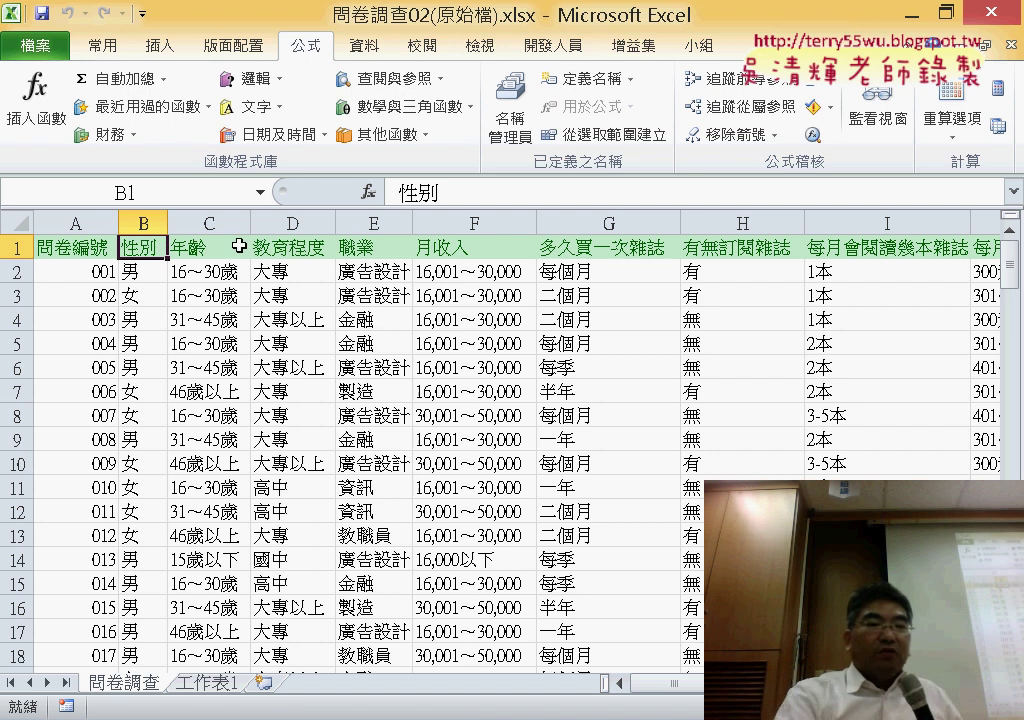
pyautogui.hotkey('ctrl', 'c')
pyautogui.click(212, 685)
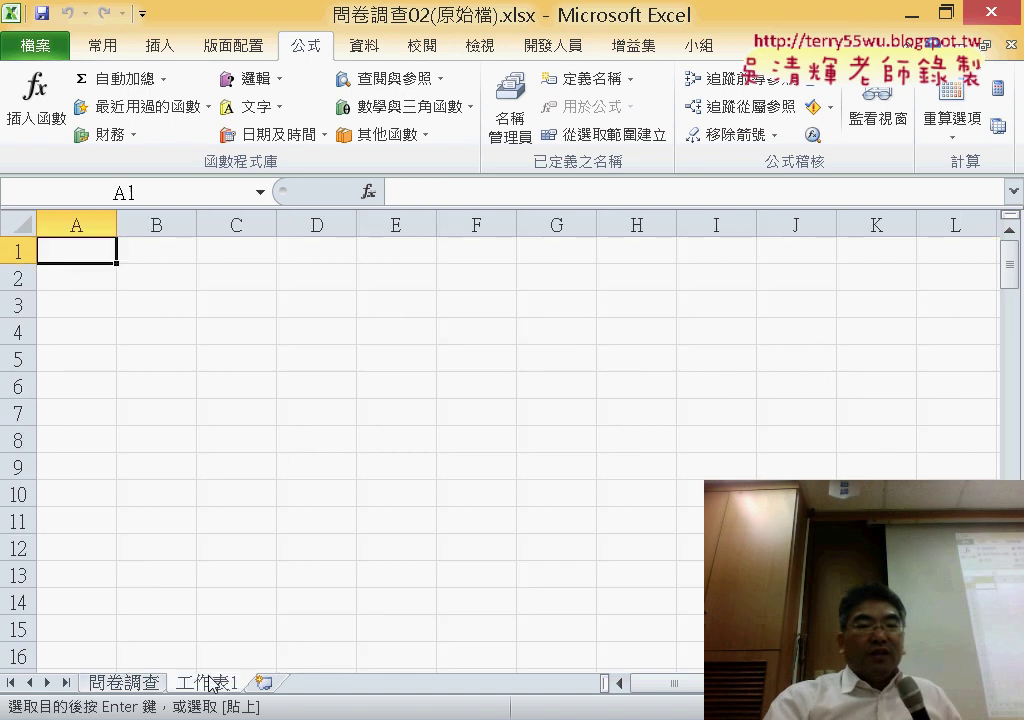
pyautogui.doubleClick(210, 684)
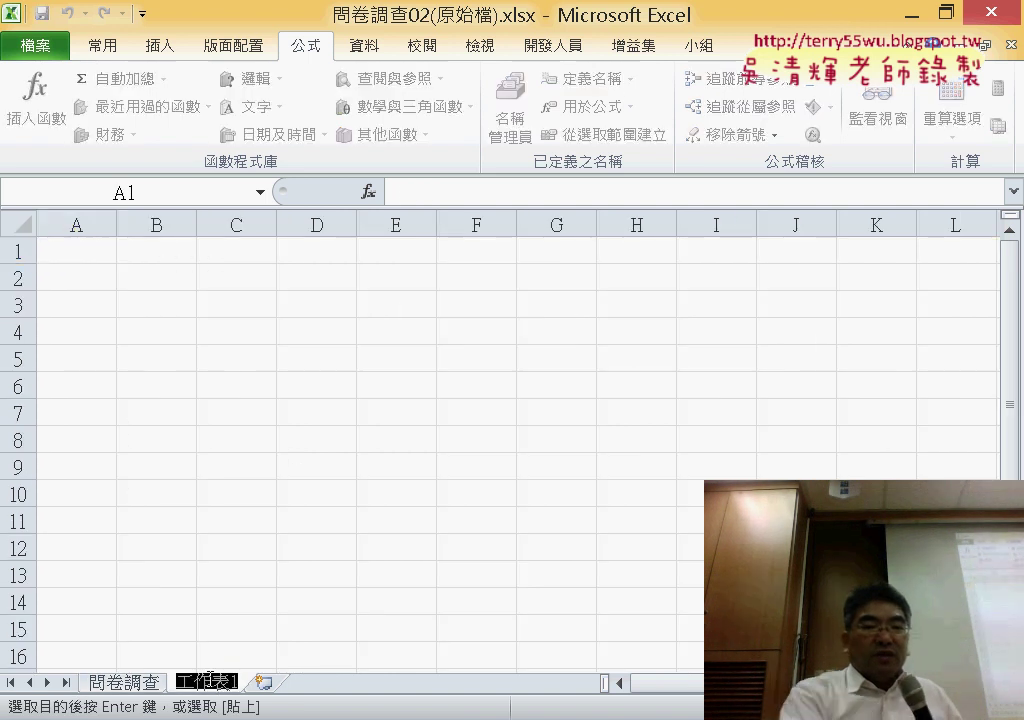
pyautogui.write('性別')
pyautogui.press('Return')
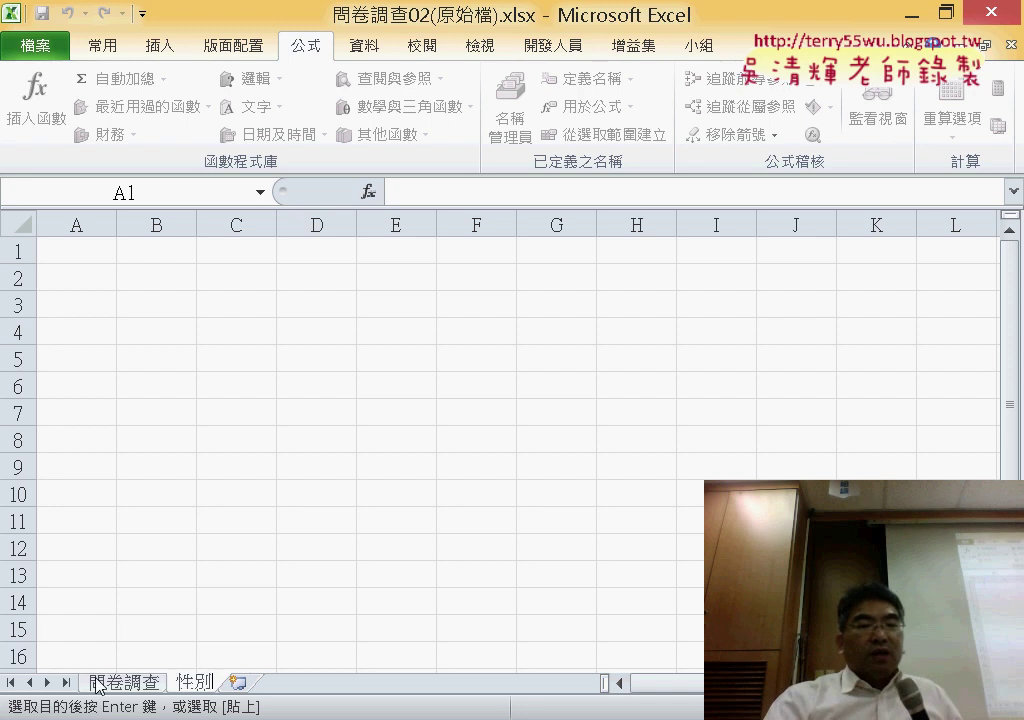
# Copy the 問卷調查 gender column B and paste it into A1 of the 性別 sheet.
pyautogui.click(97, 685)
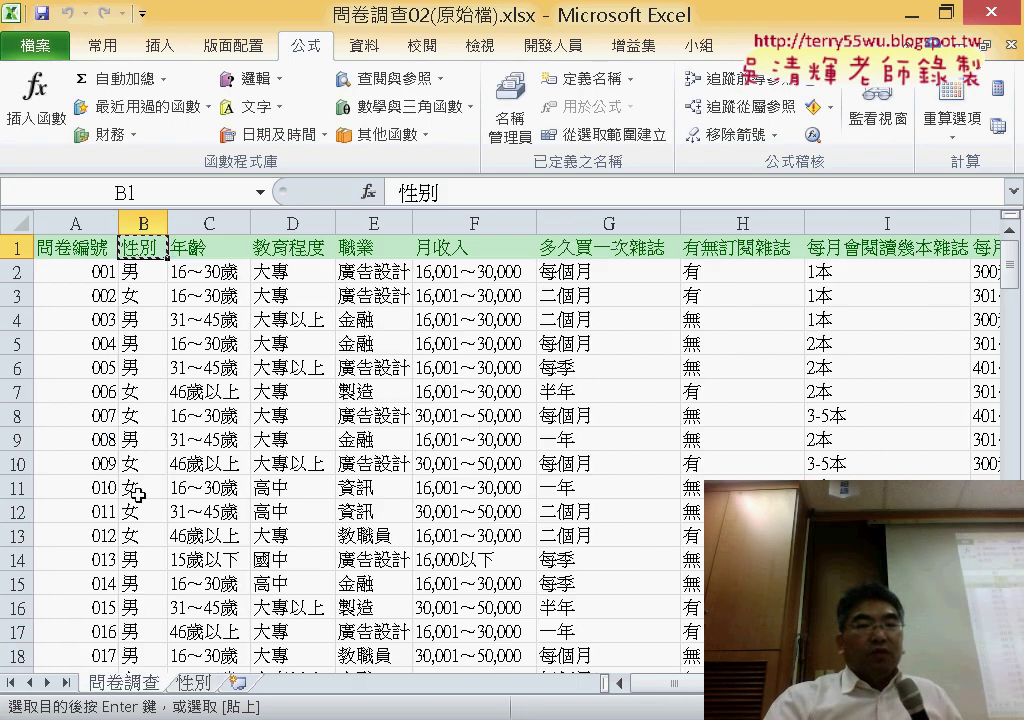
pyautogui.click(143, 222)
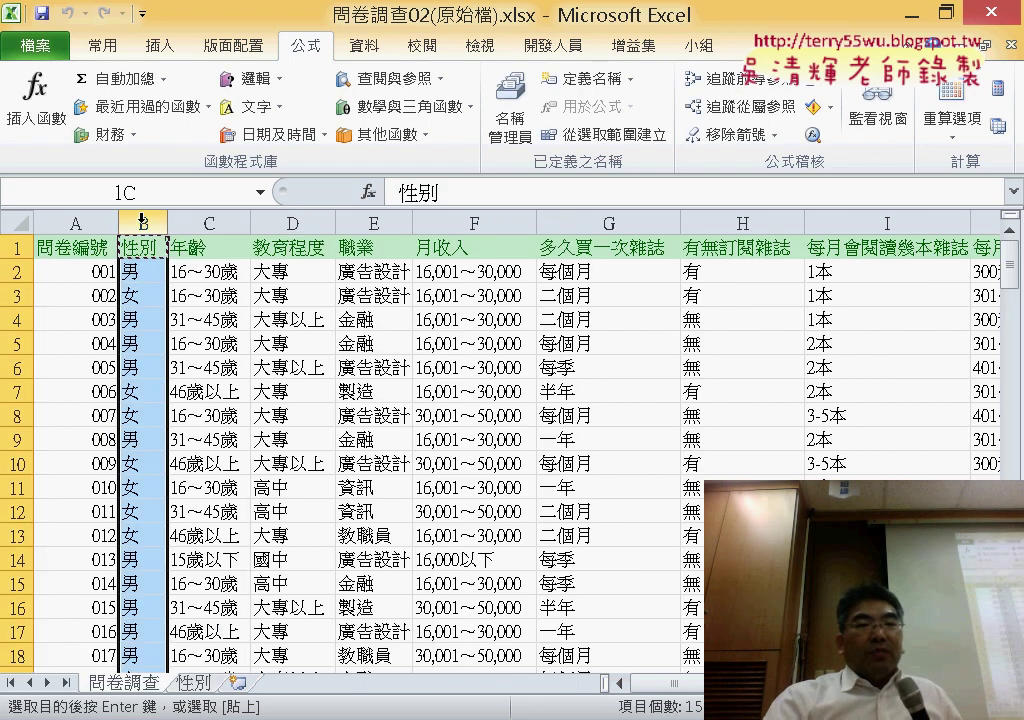
pyautogui.rightClick(140, 293)
pyautogui.click(194, 342)
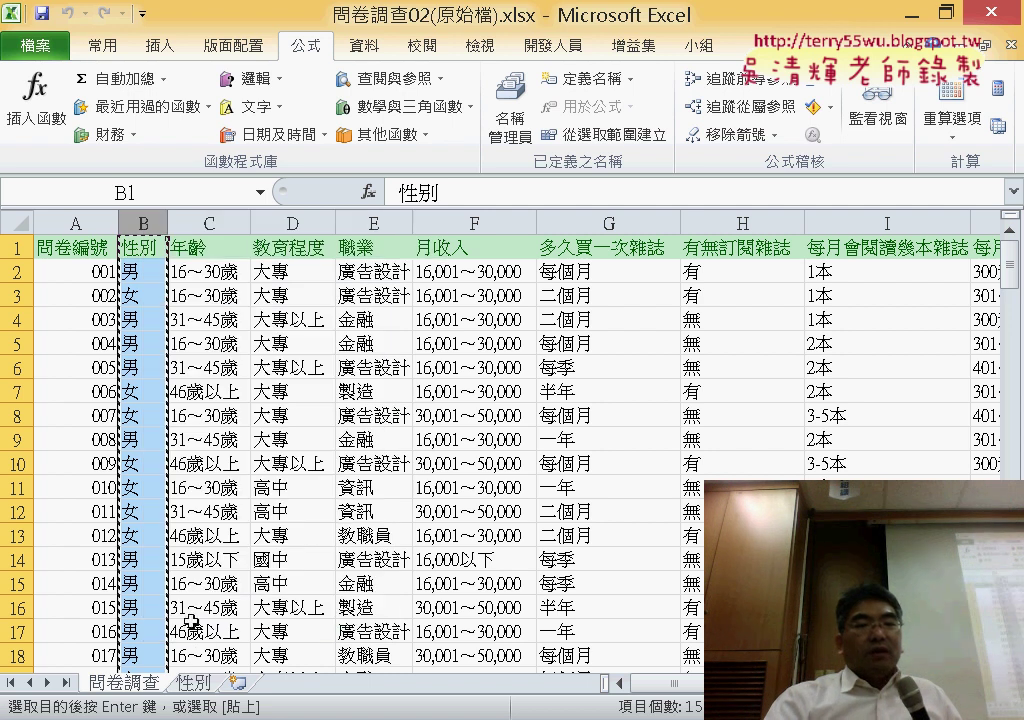
pyautogui.click(195, 682)
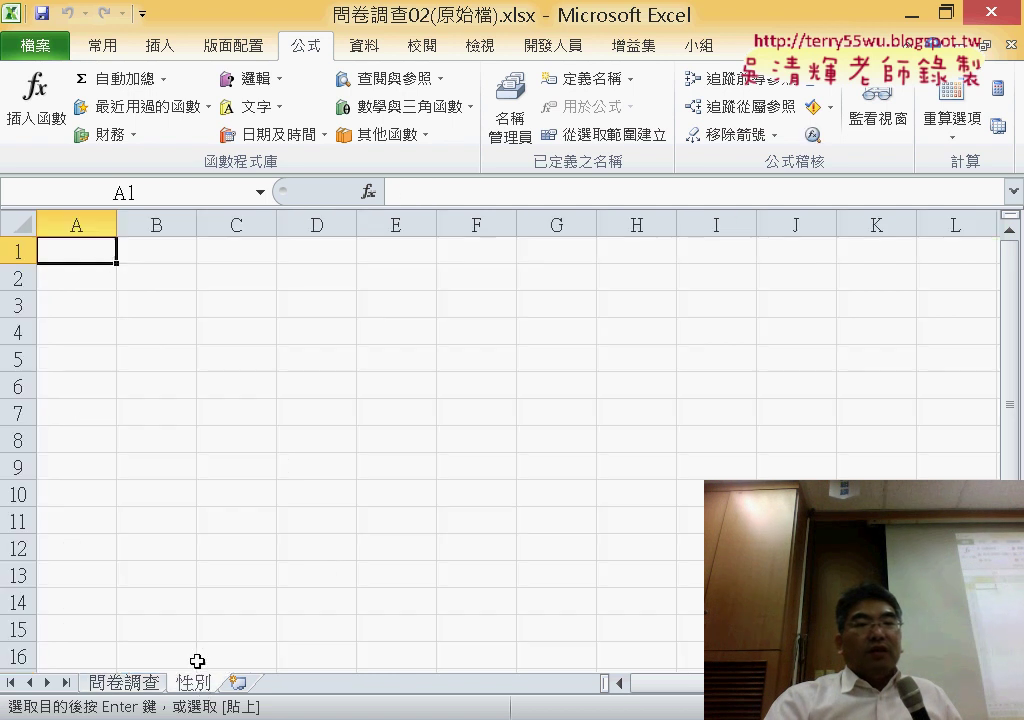
pyautogui.rightClick(85, 249)
pyautogui.click(137, 341)
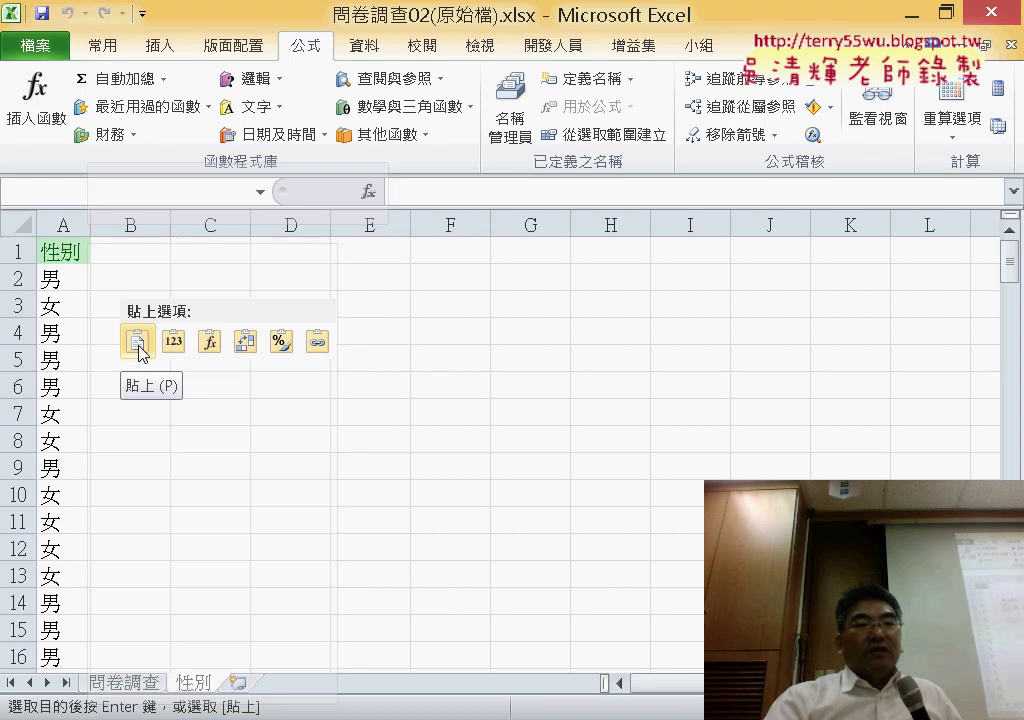
pyautogui.click(140, 352)
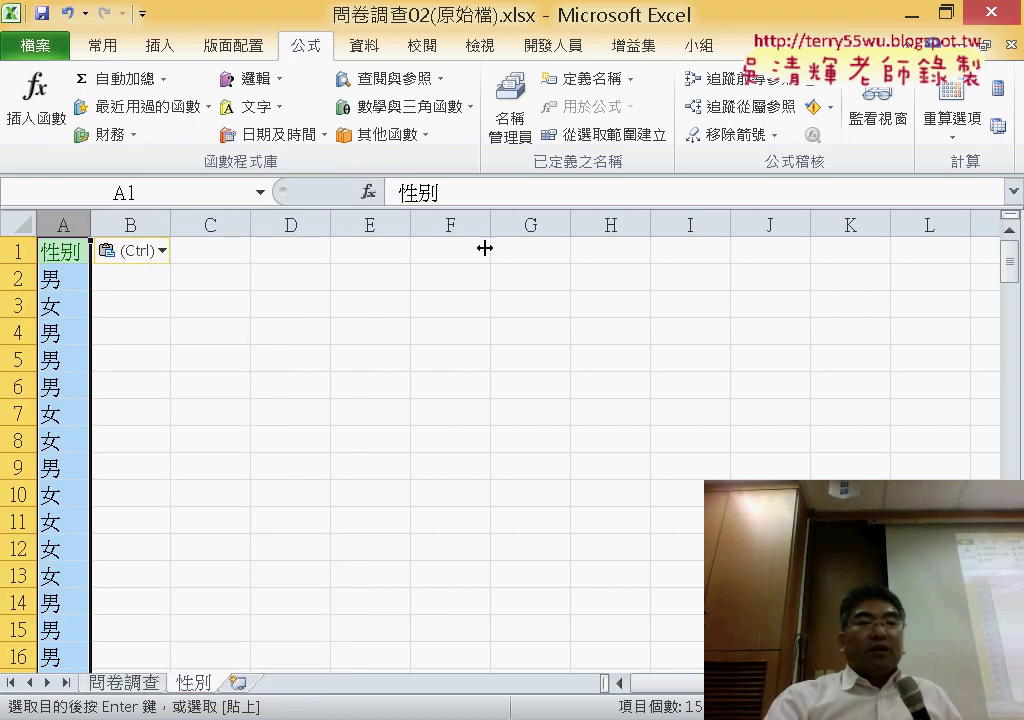
# Remove duplicates from column A so only 性別, 男 and 女 remain.
pyautogui.click(364, 45)
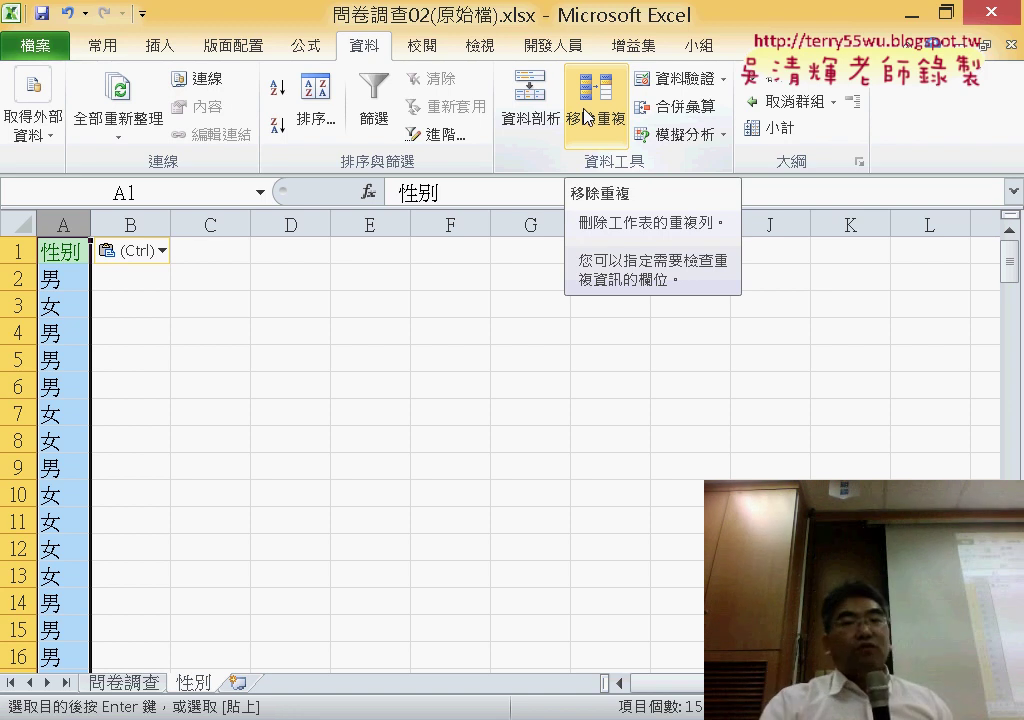
pyautogui.click(598, 115)
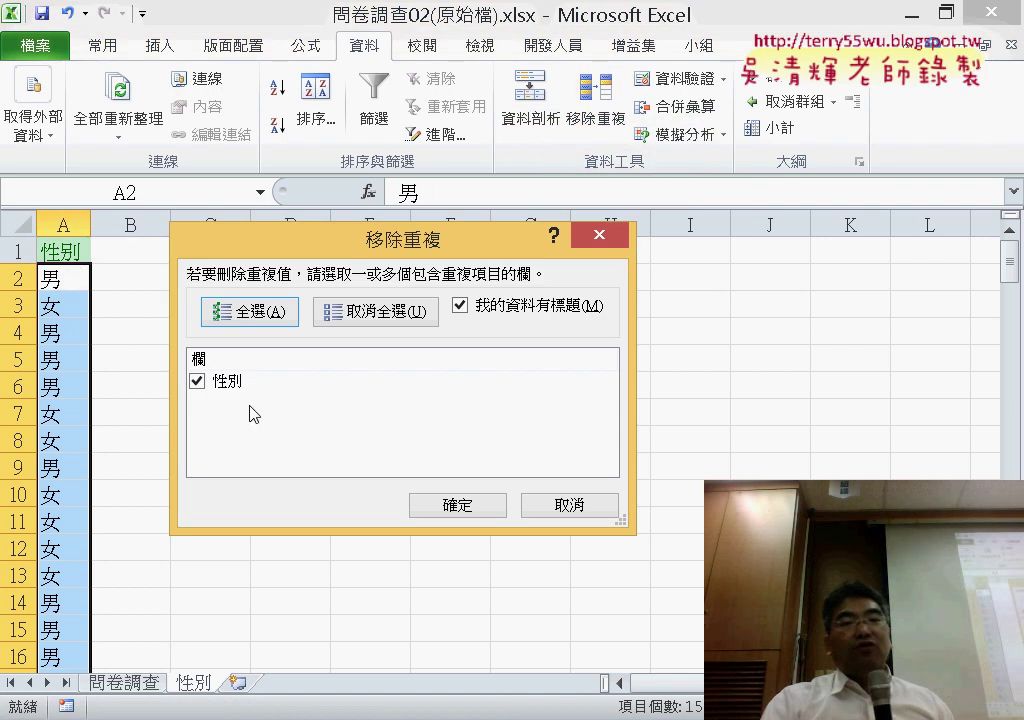
pyautogui.click(476, 505)
pyautogui.click(512, 436)
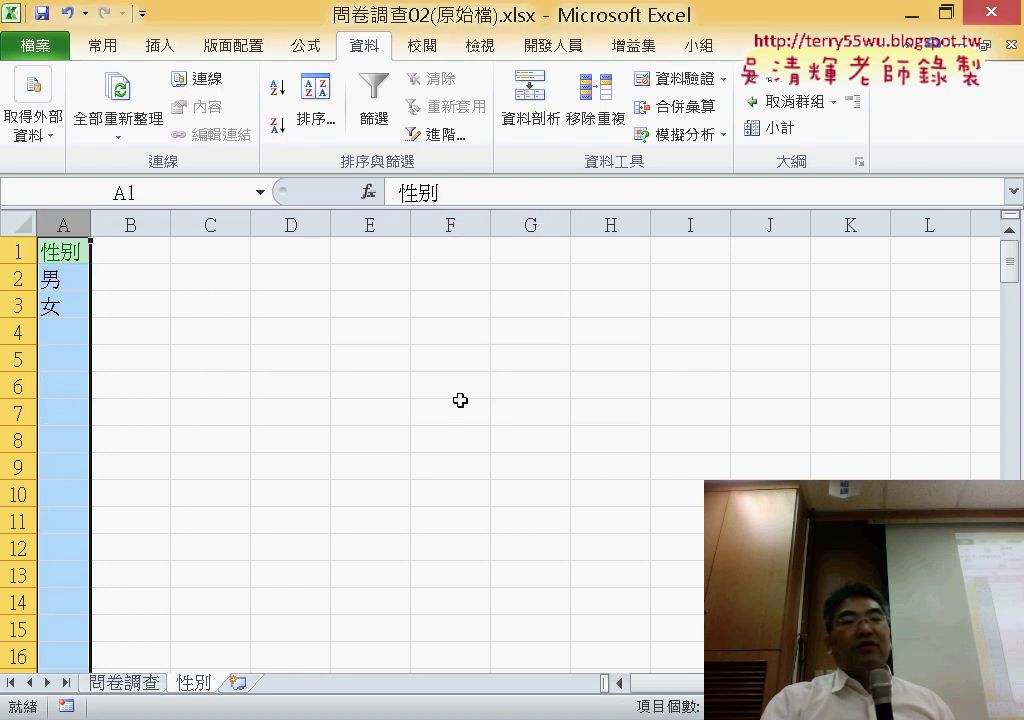
pyautogui.moveTo(121, 258); pyautogui.dragTo(127, 306)
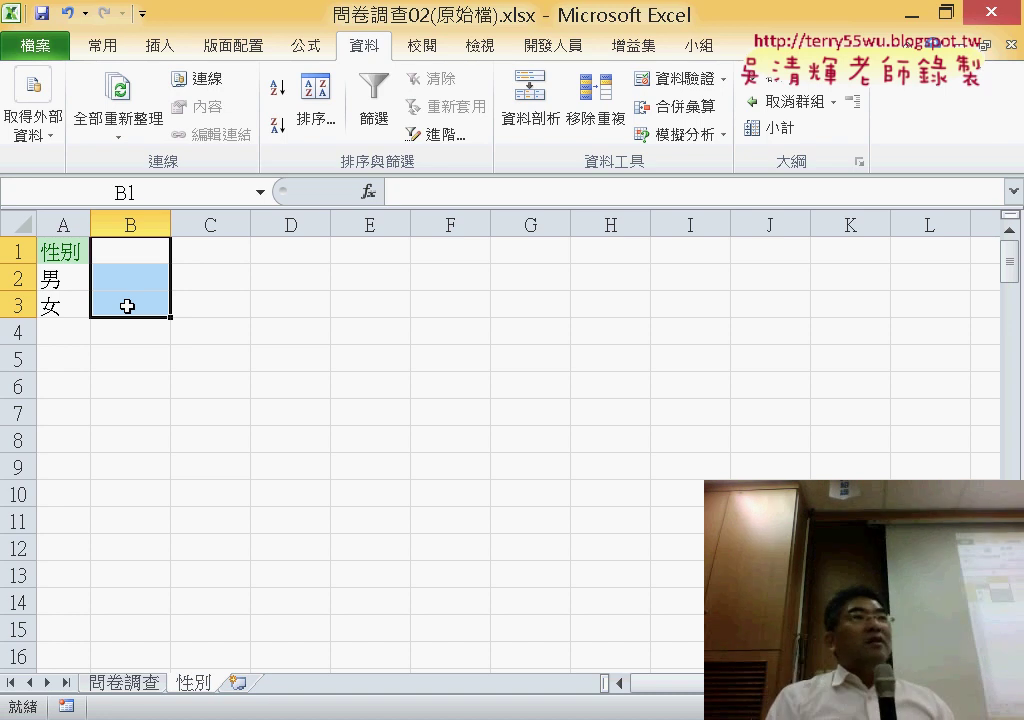
# Enter the heading 比數 in B1, then return to the 問卷調查 sheet.
pyautogui.click(140, 254)
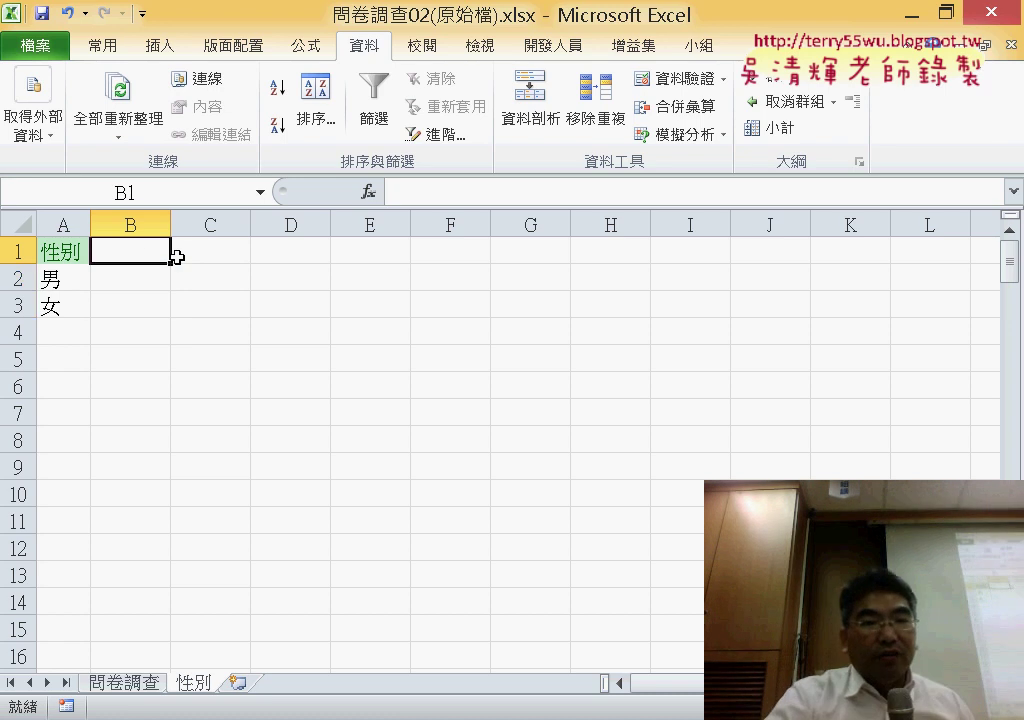
pyautogui.write('ㄅㄧ3')
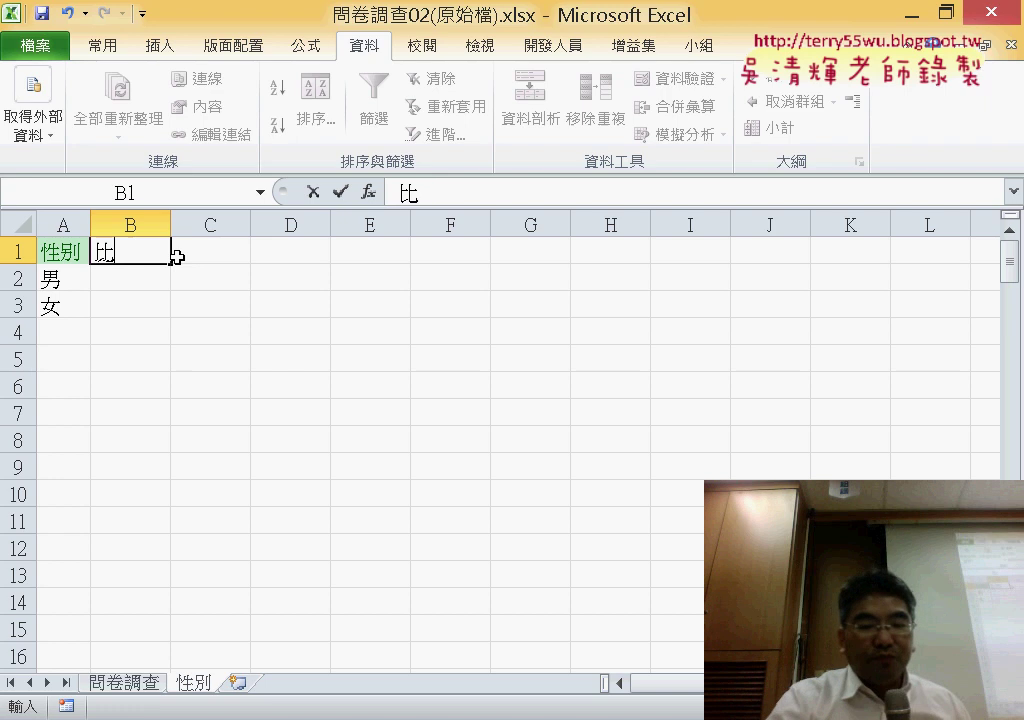
pyautogui.write('ㄕㄨ4')
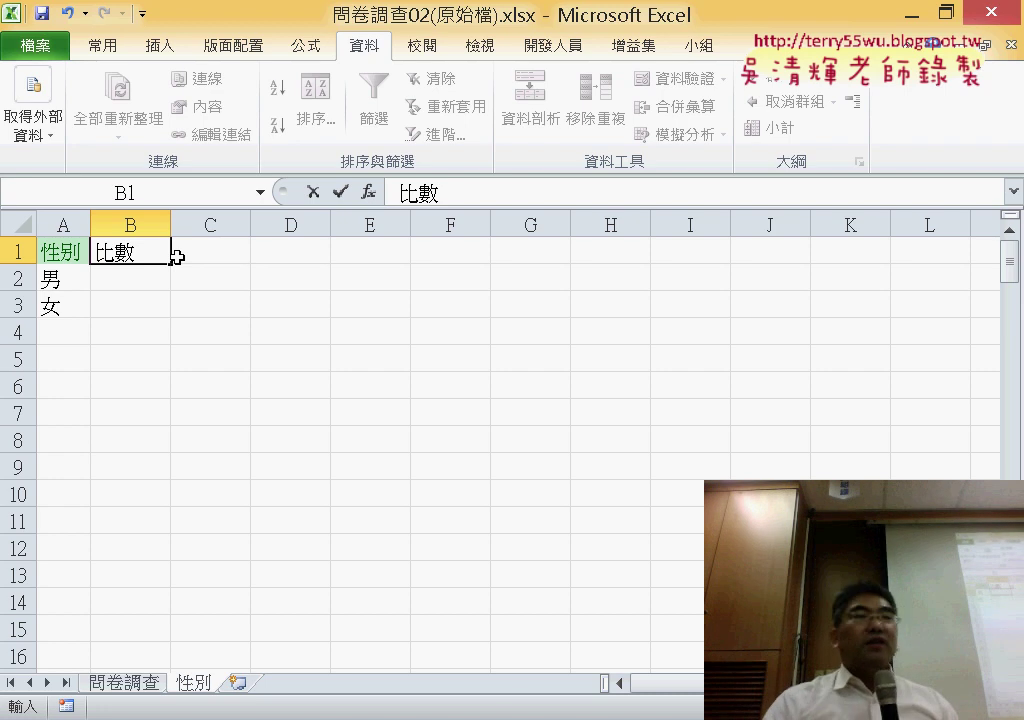
pyautogui.press('Return')
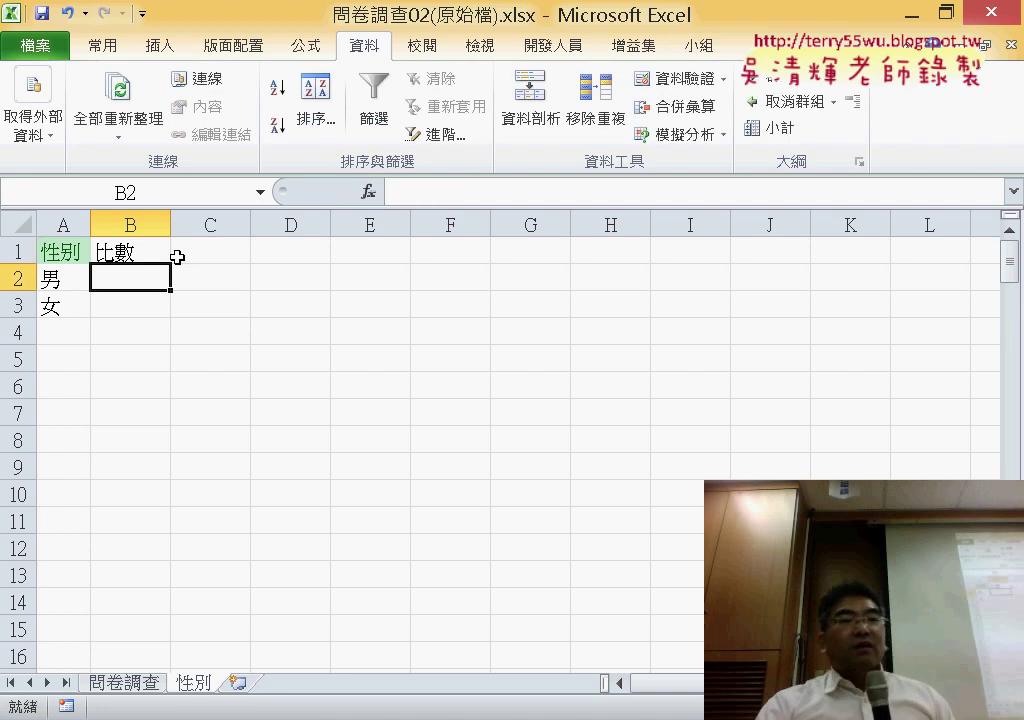
pyautogui.click(125, 683)
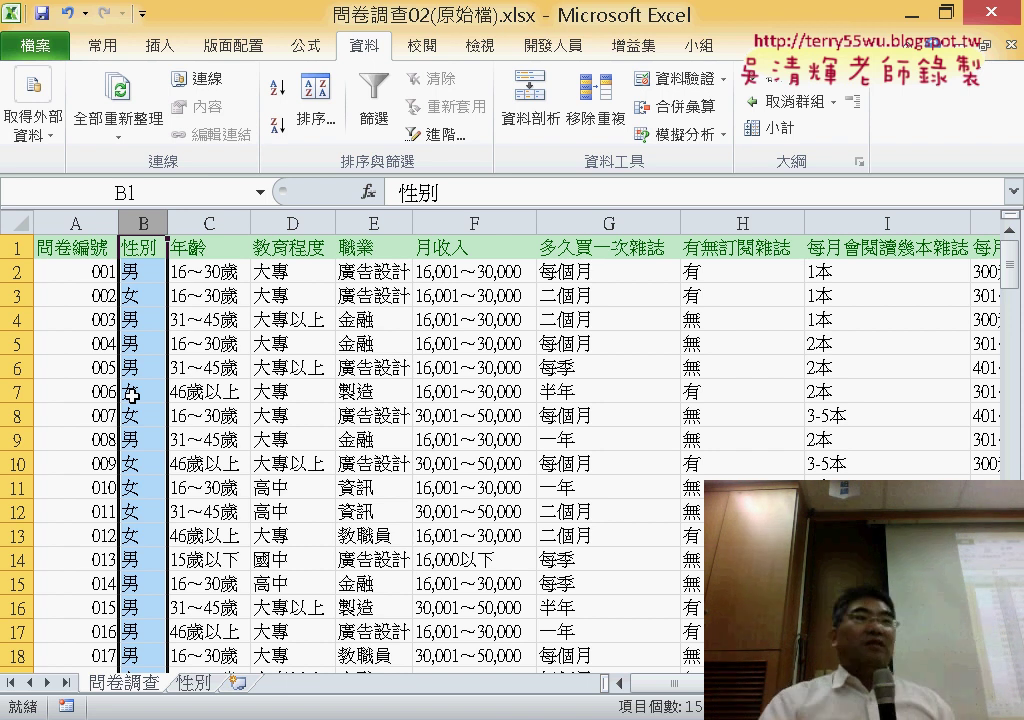
# For cell B2 on the 性別 sheet, choose COUNTIF from the 統計 (Statistical) category.
pyautogui.click(194, 683)
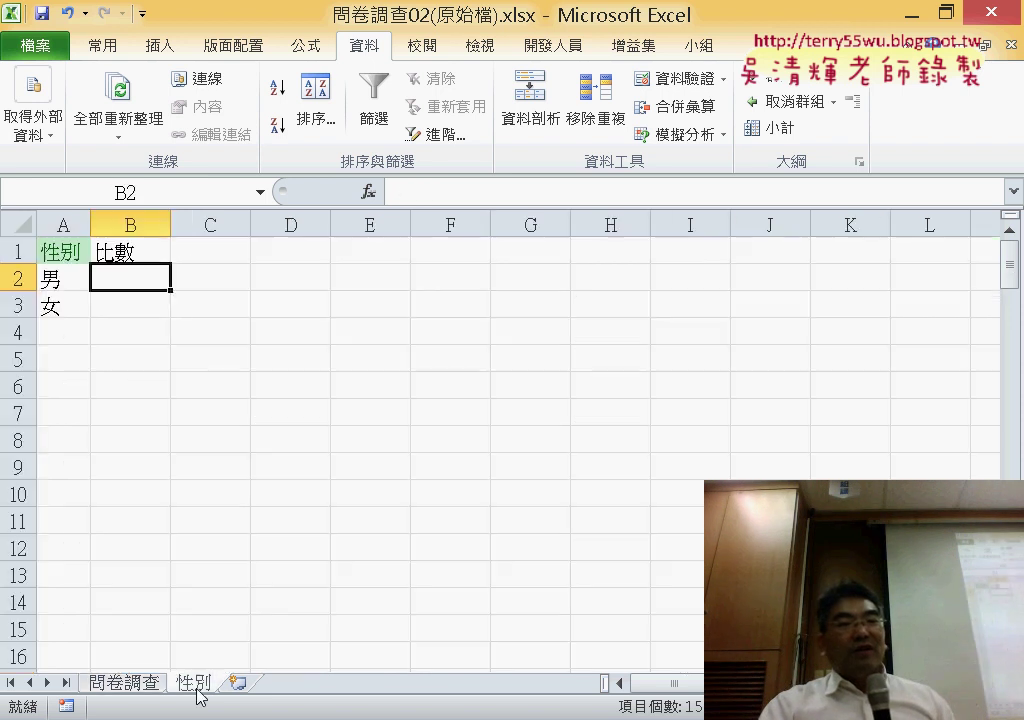
pyautogui.click(369, 191)
pyautogui.click(397, 273)
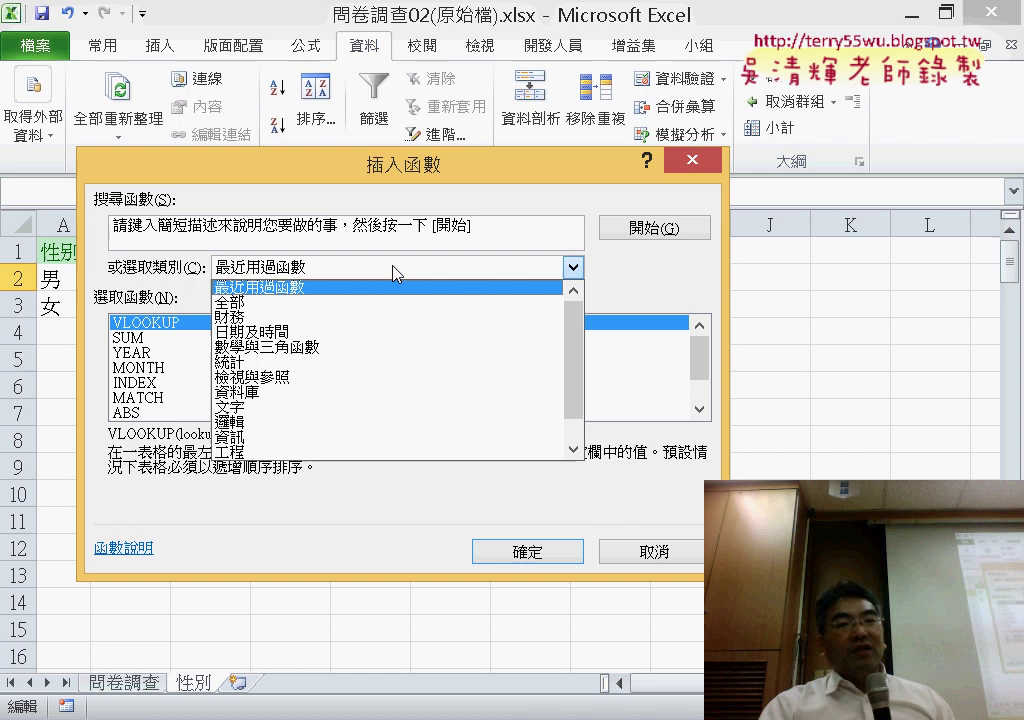
pyautogui.click(356, 362)
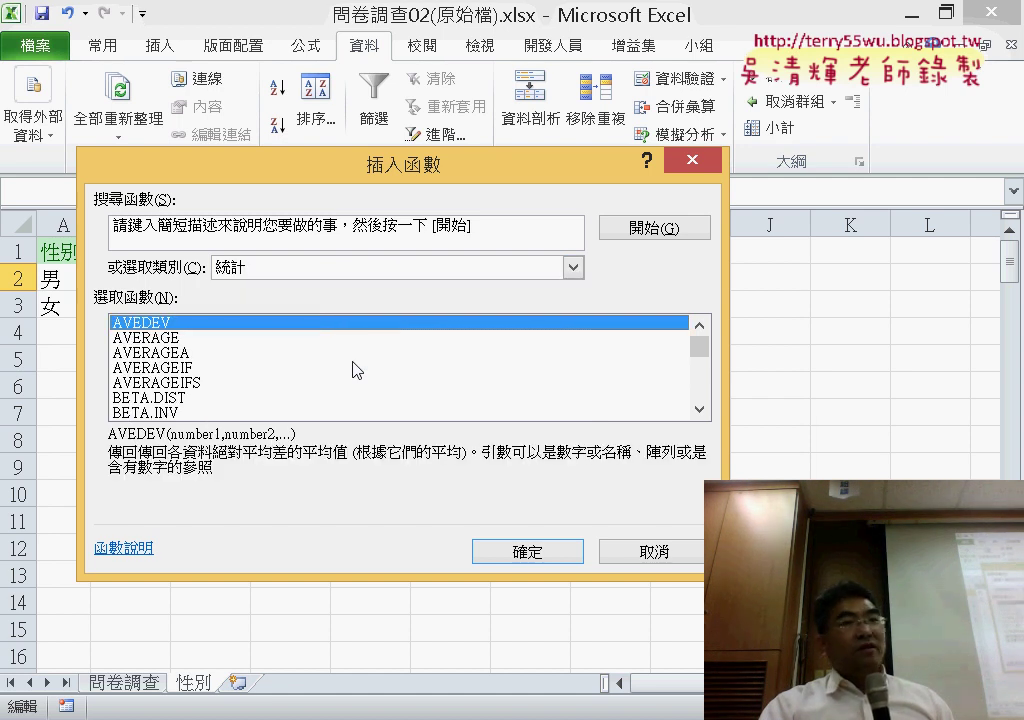
pyautogui.click(701, 409)
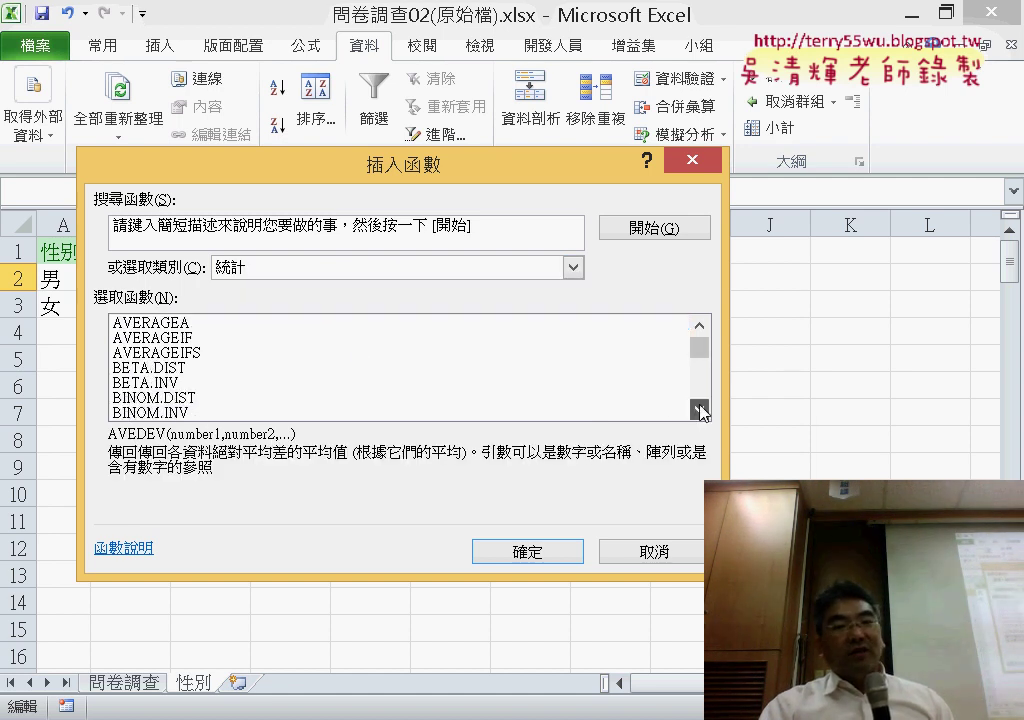
pyautogui.click(701, 409)
pyautogui.click(701, 409)
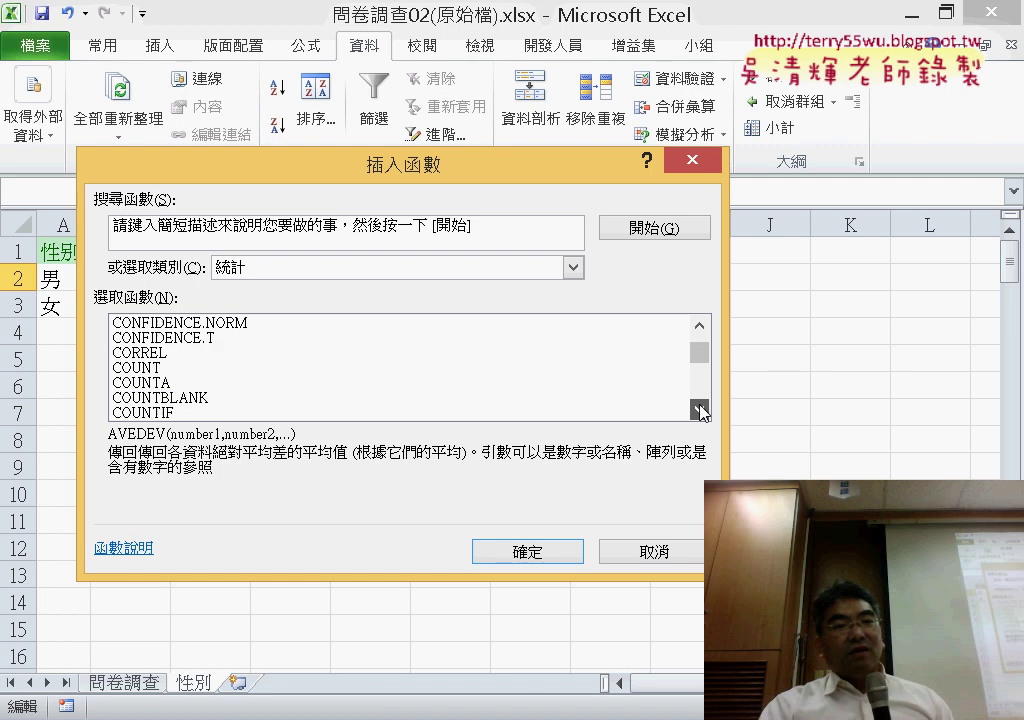
pyautogui.click(701, 409)
pyautogui.click(701, 409)
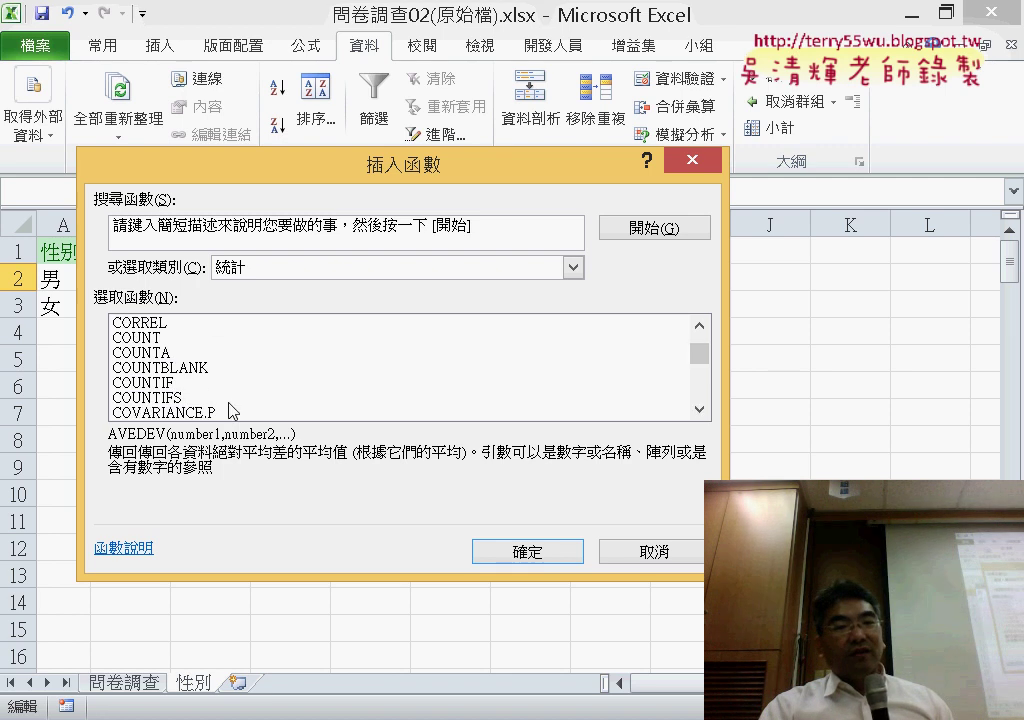
pyautogui.click(160, 383)
pyautogui.moveTo(345, 178); pyautogui.dragTo(530, 103)
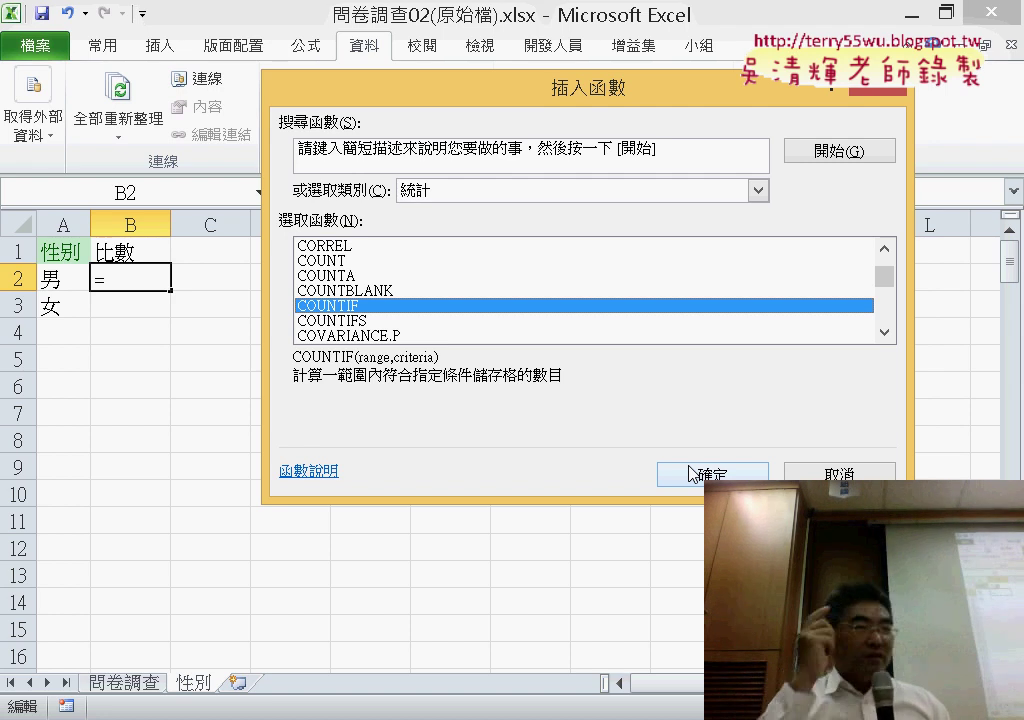
# Open COUNTIF's arguments, try selecting the gender range on 問卷調查, then cancel.
pyautogui.click(690, 472)
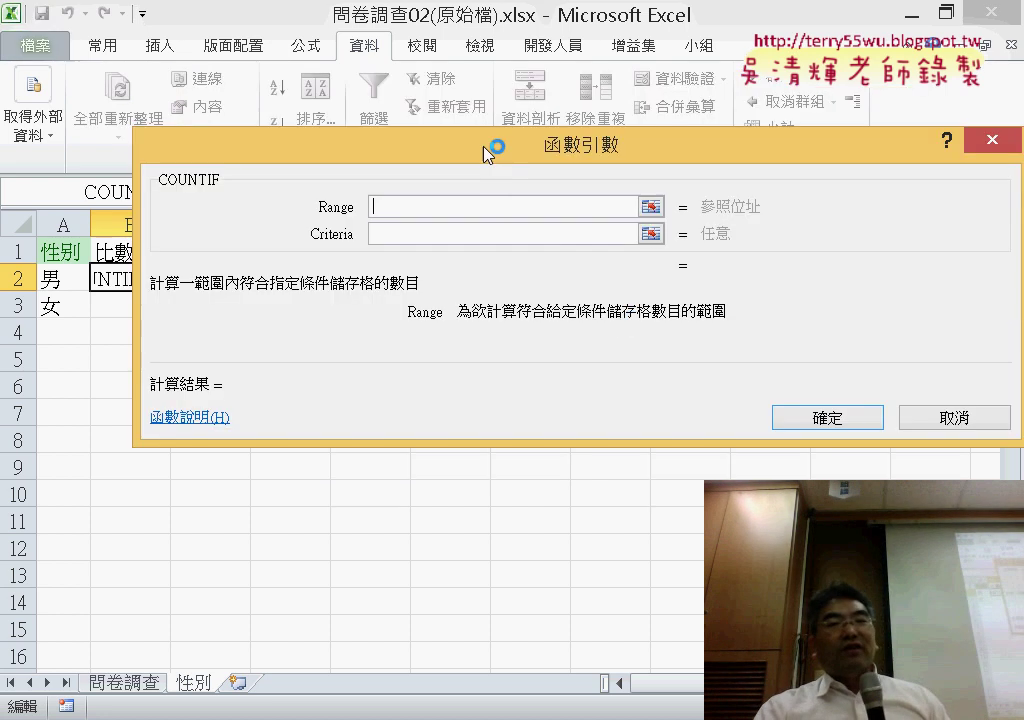
pyautogui.moveTo(487, 152); pyautogui.dragTo(591, 168)
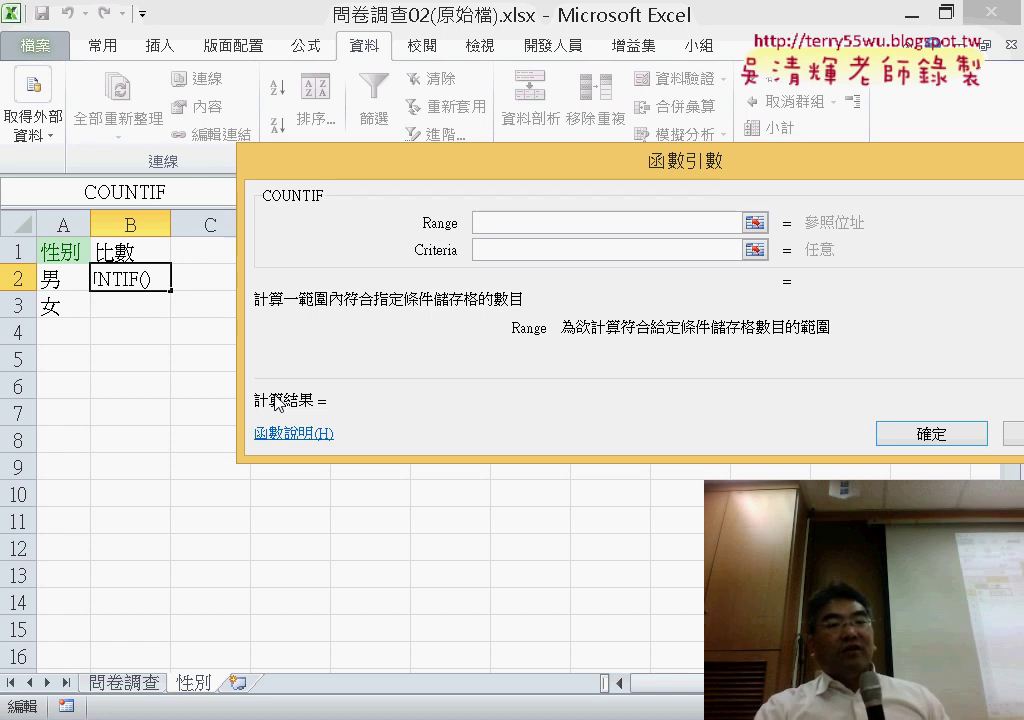
pyautogui.click(122, 682)
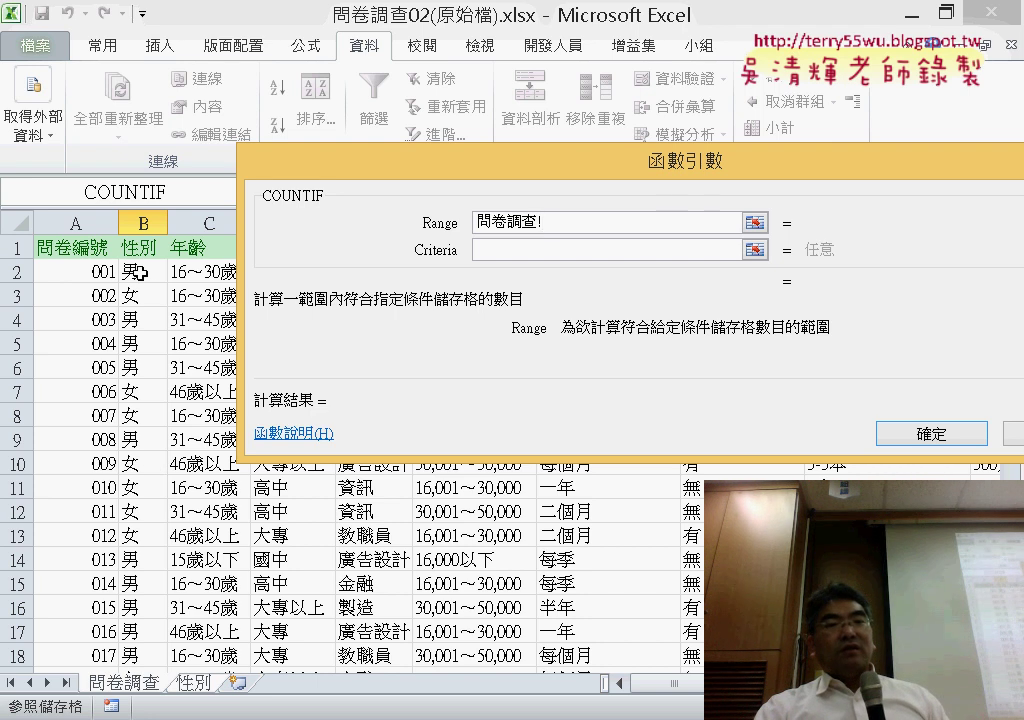
pyautogui.click(142, 272)
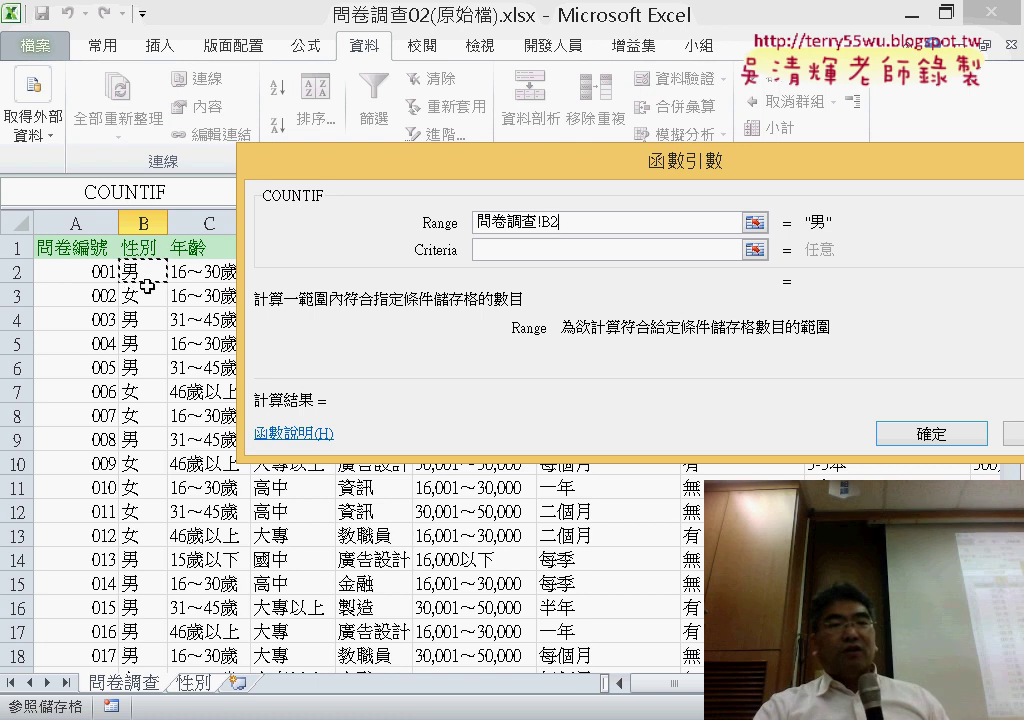
pyautogui.moveTo(142, 270)
pyautogui.mouseDown()
pyautogui.moveTo(150, 660)
pyautogui.moveTo(148, 475)
pyautogui.mouseUp()
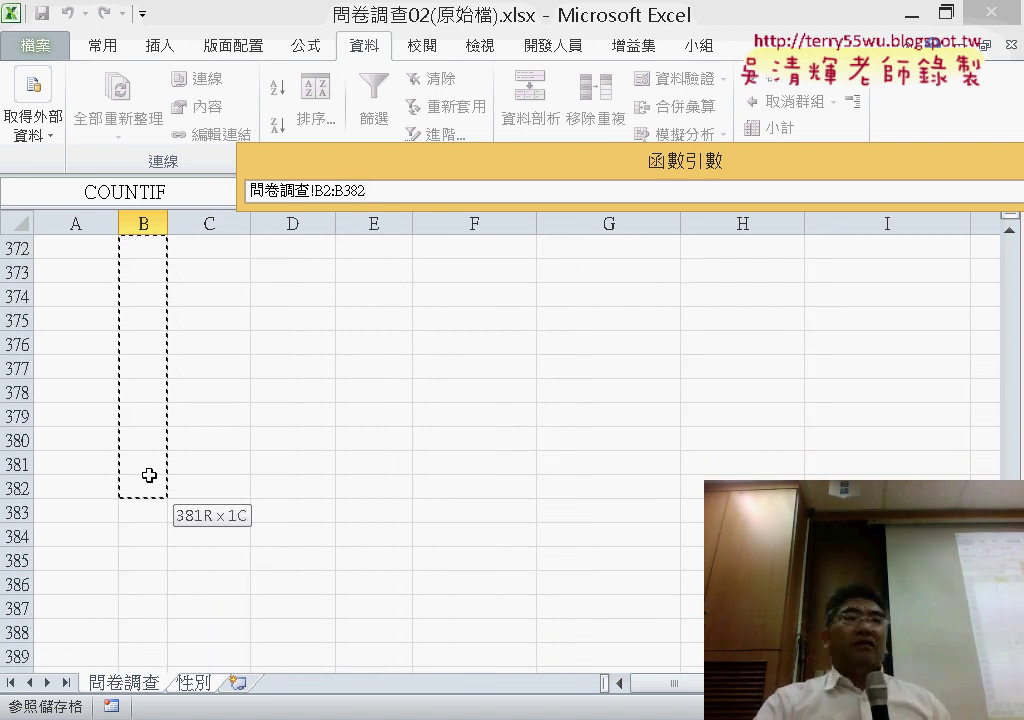
pyautogui.moveTo(148, 475); pyautogui.dragTo(127, 85)
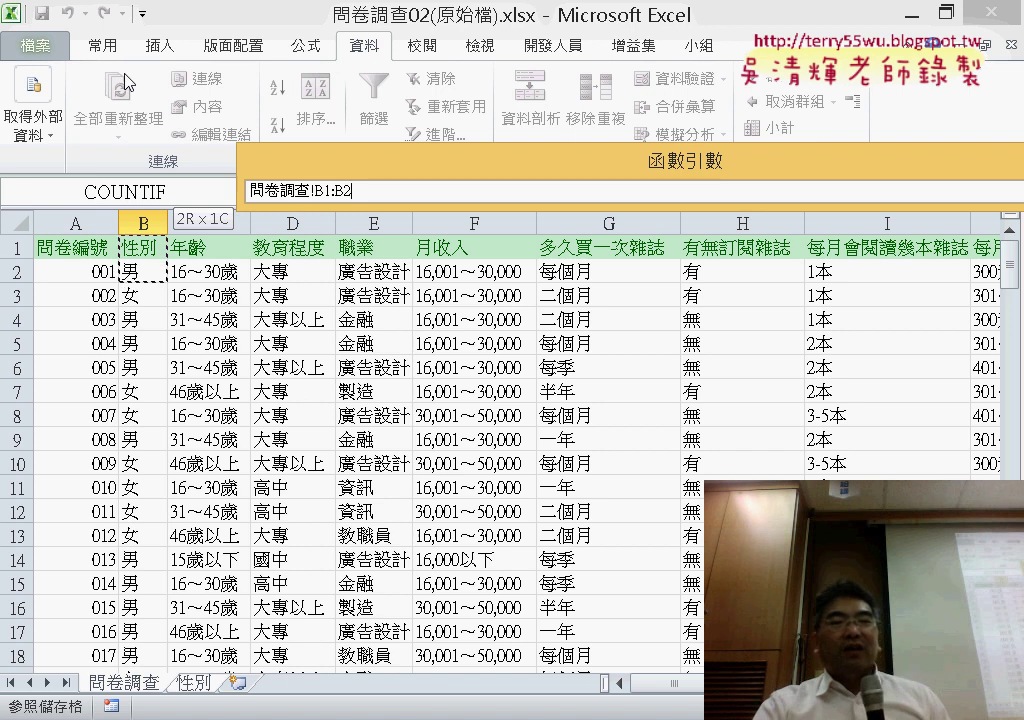
pyautogui.moveTo(125, 87); pyautogui.dragTo(148, 272)
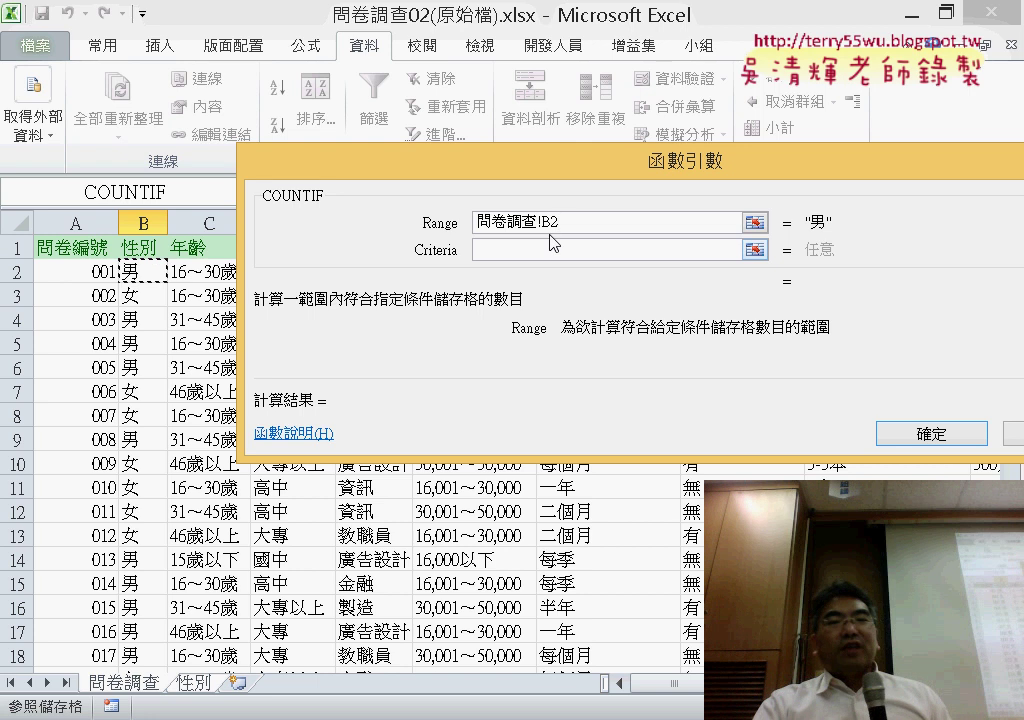
pyautogui.click(595, 227)
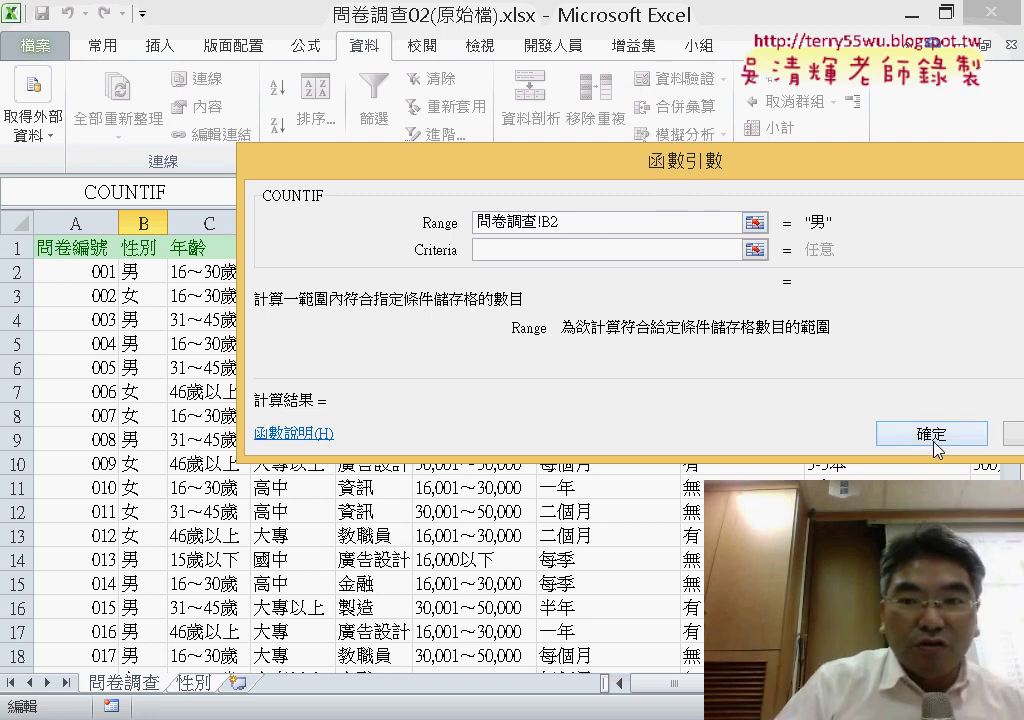
pyautogui.click(1004, 436)
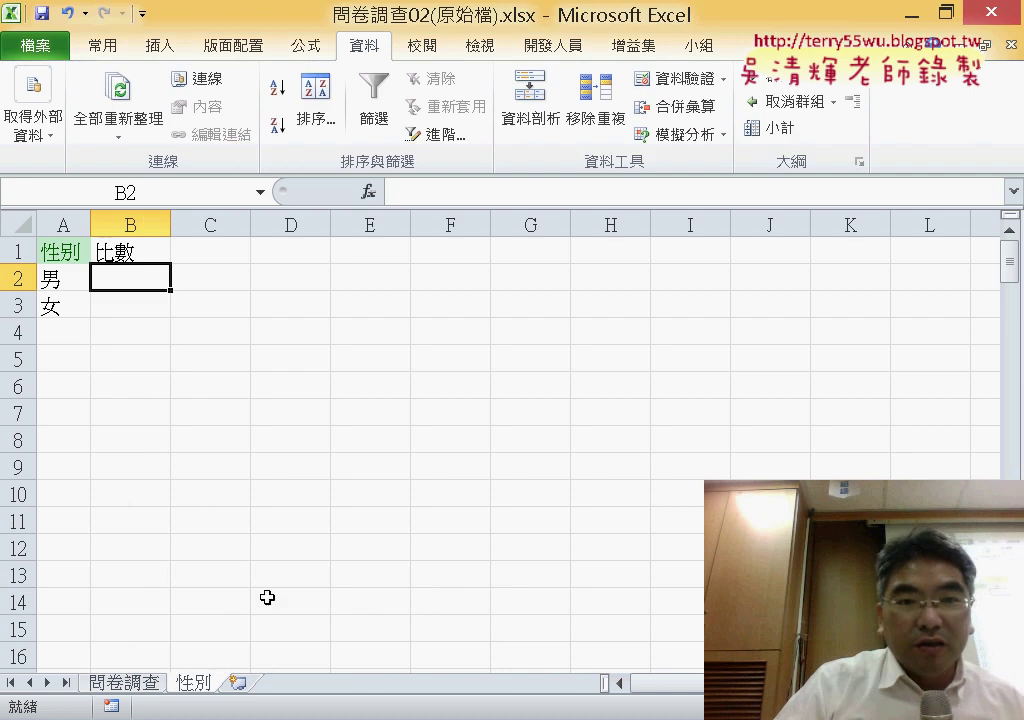
# Start COUNTIF in B2 with the absolute range 問卷調查!$B$2:$B$151.
pyautogui.click(369, 191)
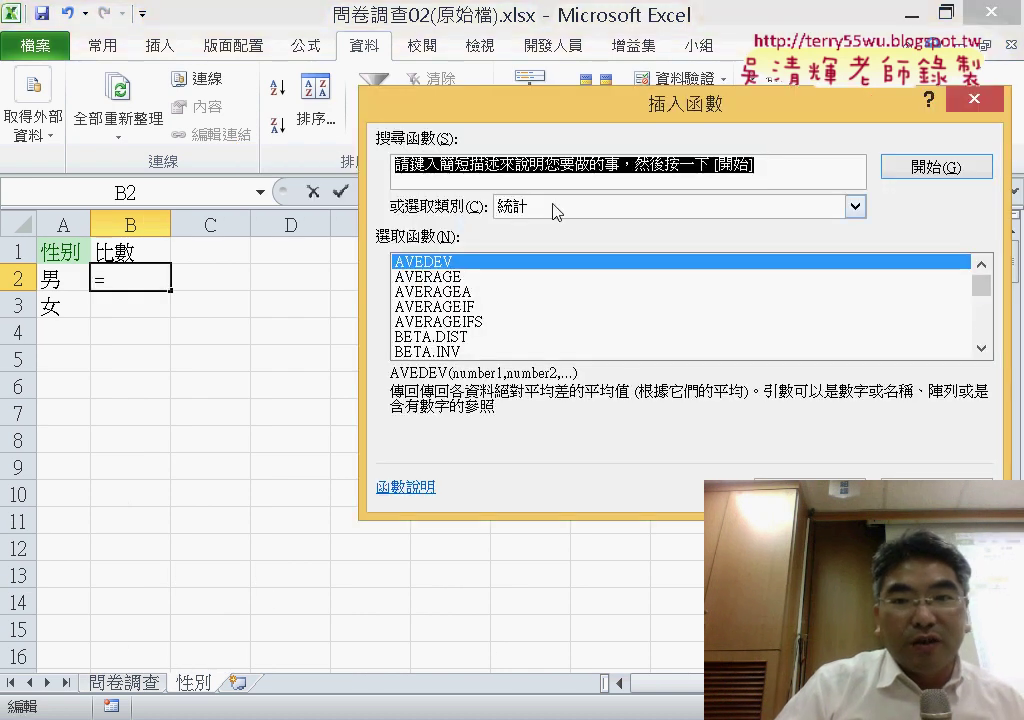
pyautogui.moveTo(976, 298); pyautogui.dragTo(978, 312)
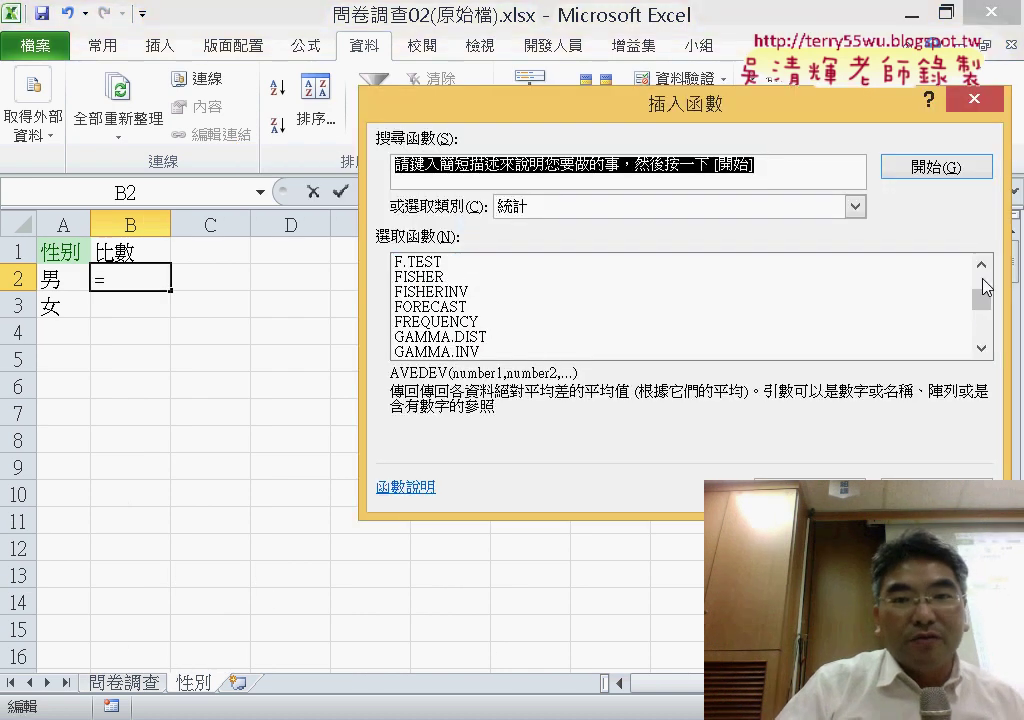
pyautogui.click(983, 265)
pyautogui.click(983, 265)
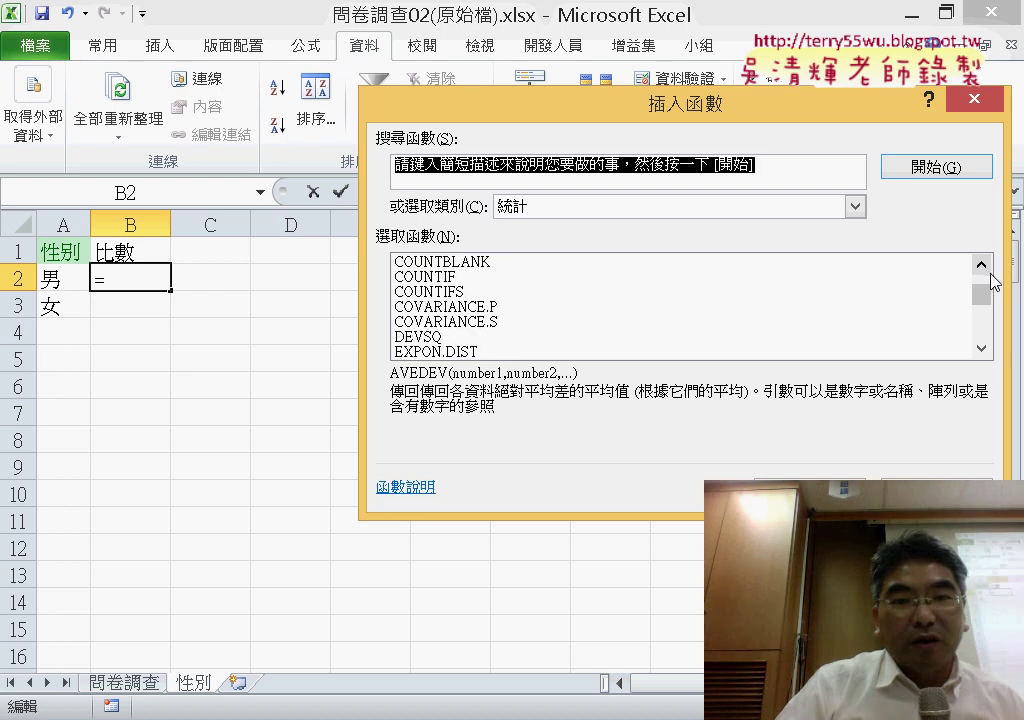
pyautogui.doubleClick(450, 292)
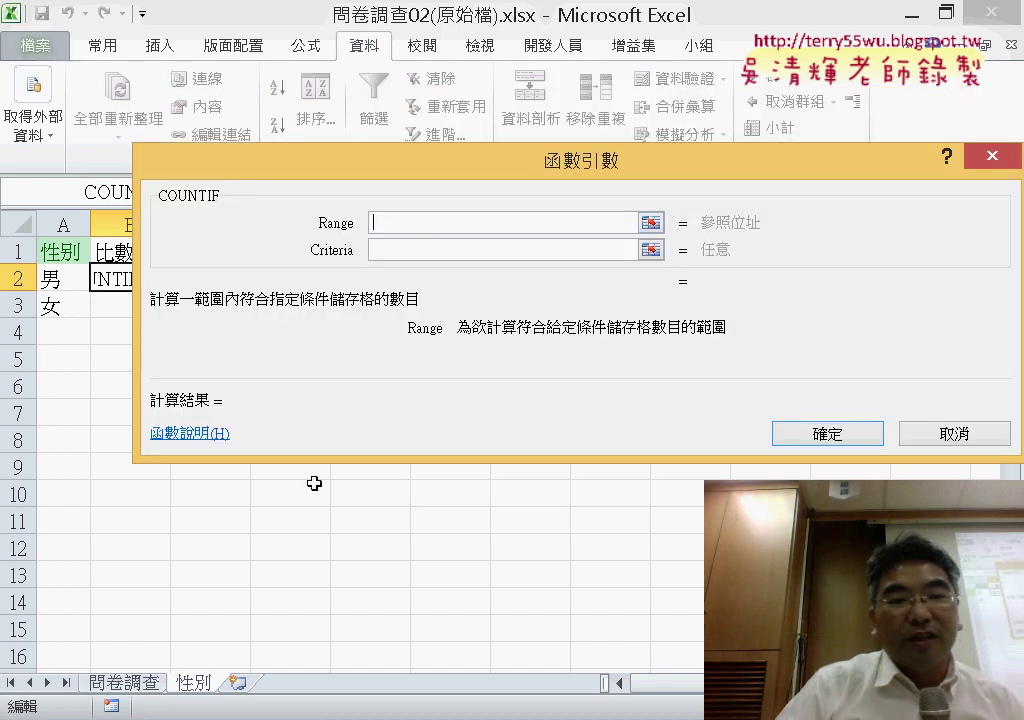
pyautogui.click(155, 681)
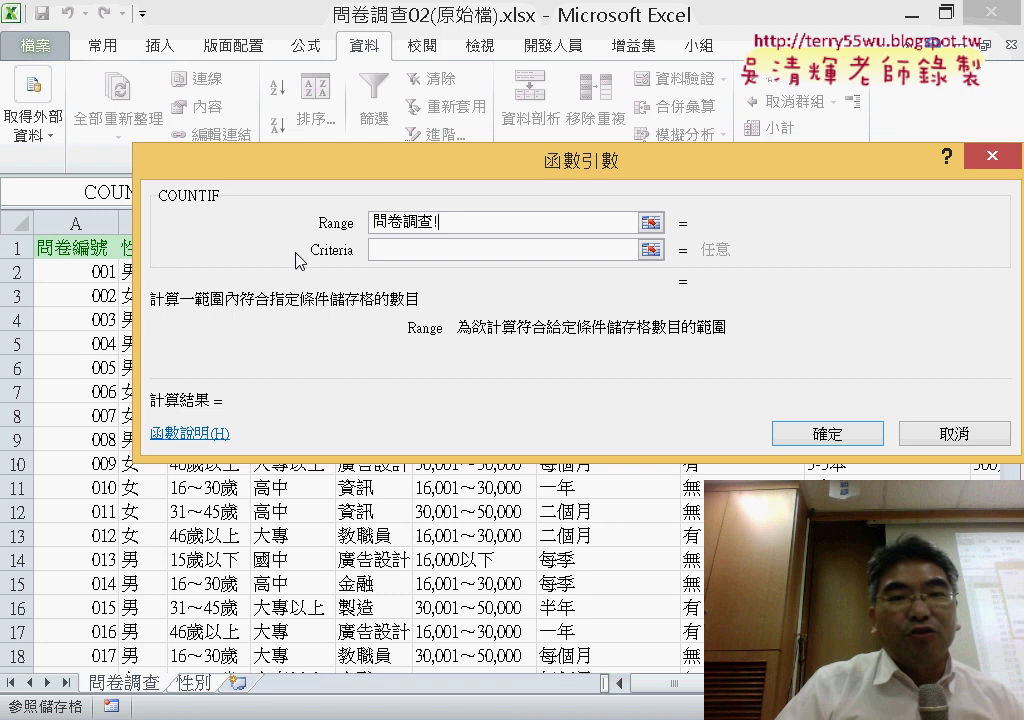
pyautogui.moveTo(357, 183); pyautogui.dragTo(521, 170)
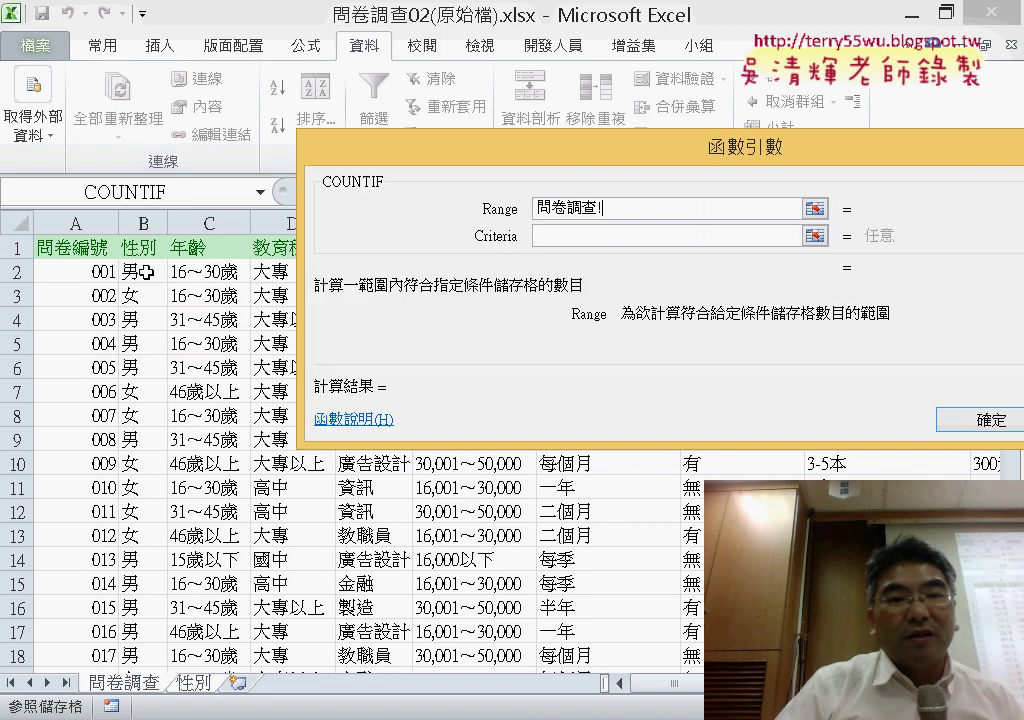
pyautogui.click(146, 272)
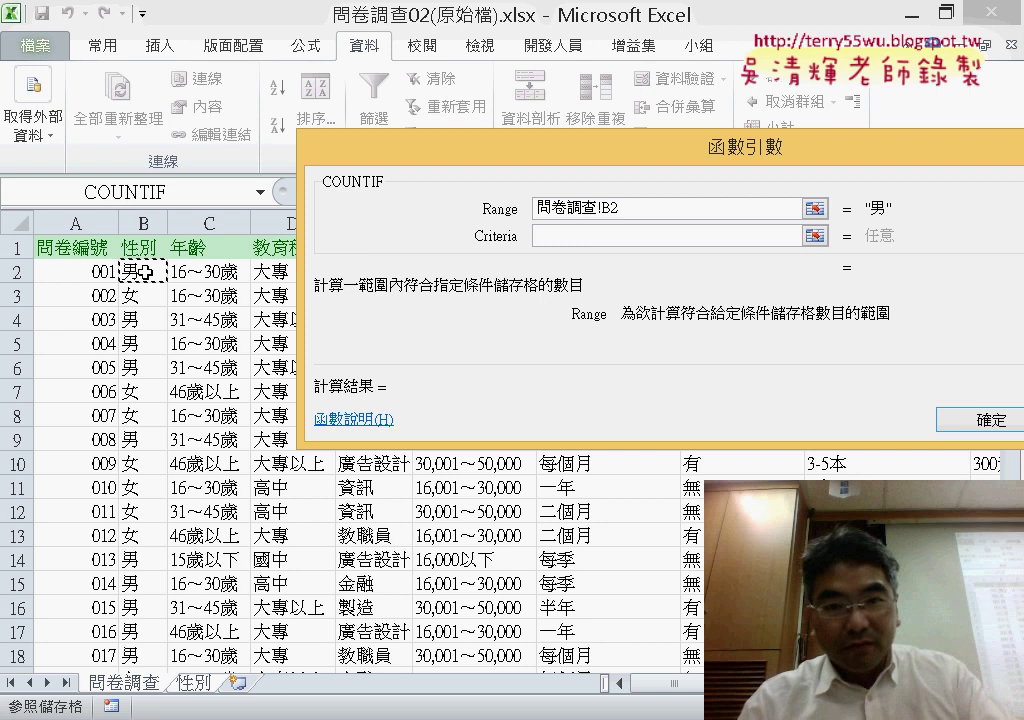
pyautogui.hotkey('ctrl', 'shift', 'Down')
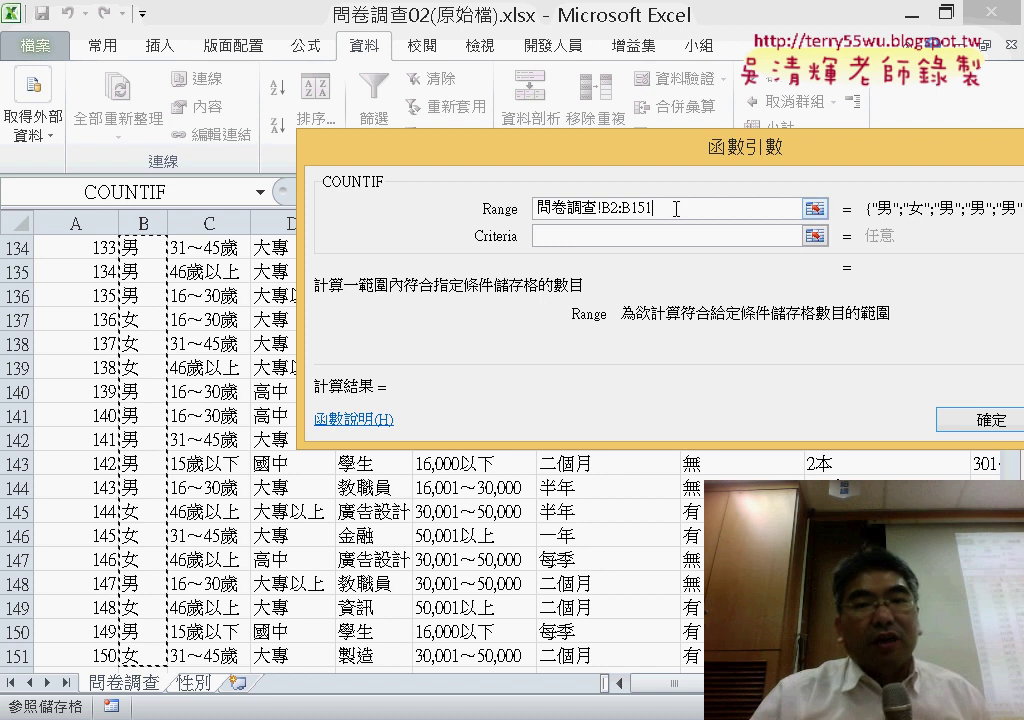
pyautogui.moveTo(722, 208); pyautogui.dragTo(514, 198)
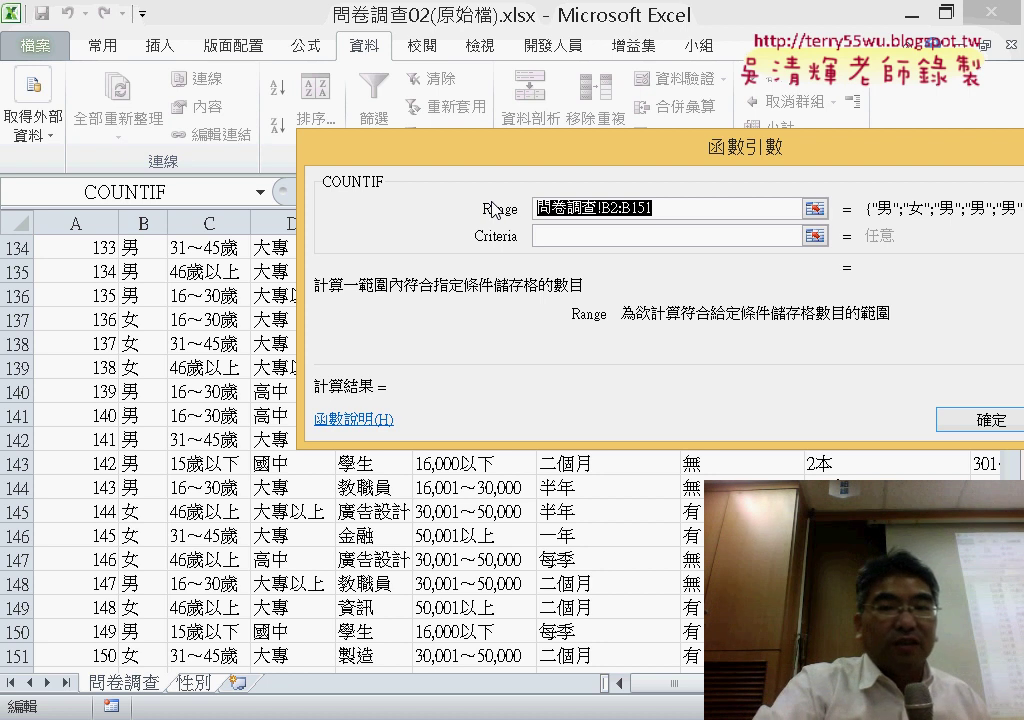
pyautogui.press('F4')
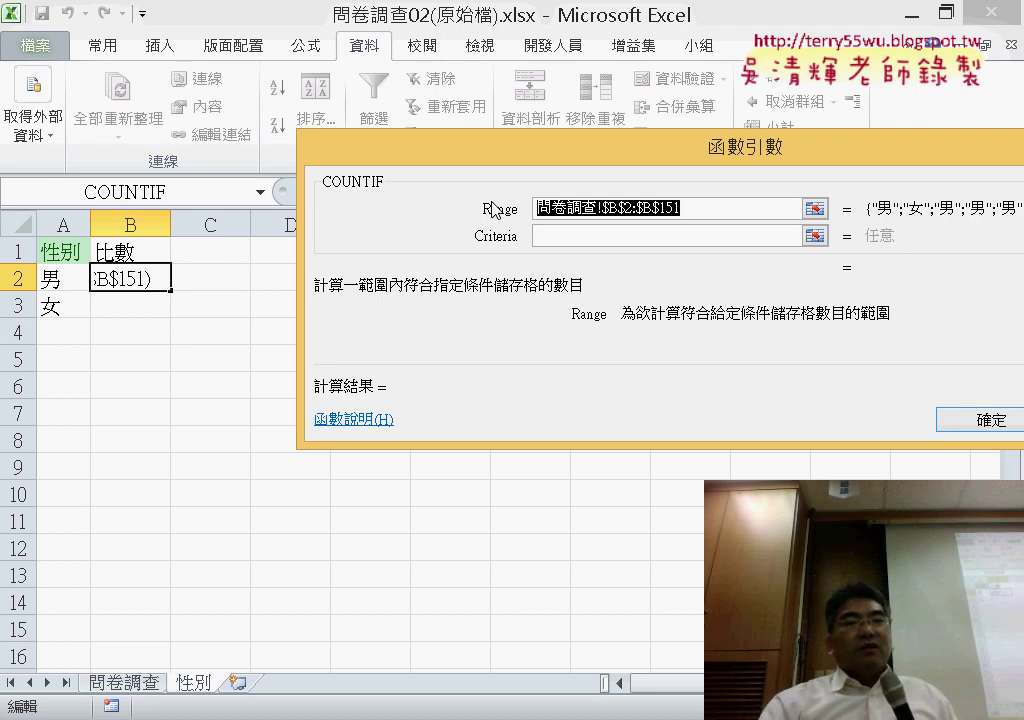
# Set the criterion to A2 (男) and confirm, so B2 shows 88.
pyautogui.click(553, 242)
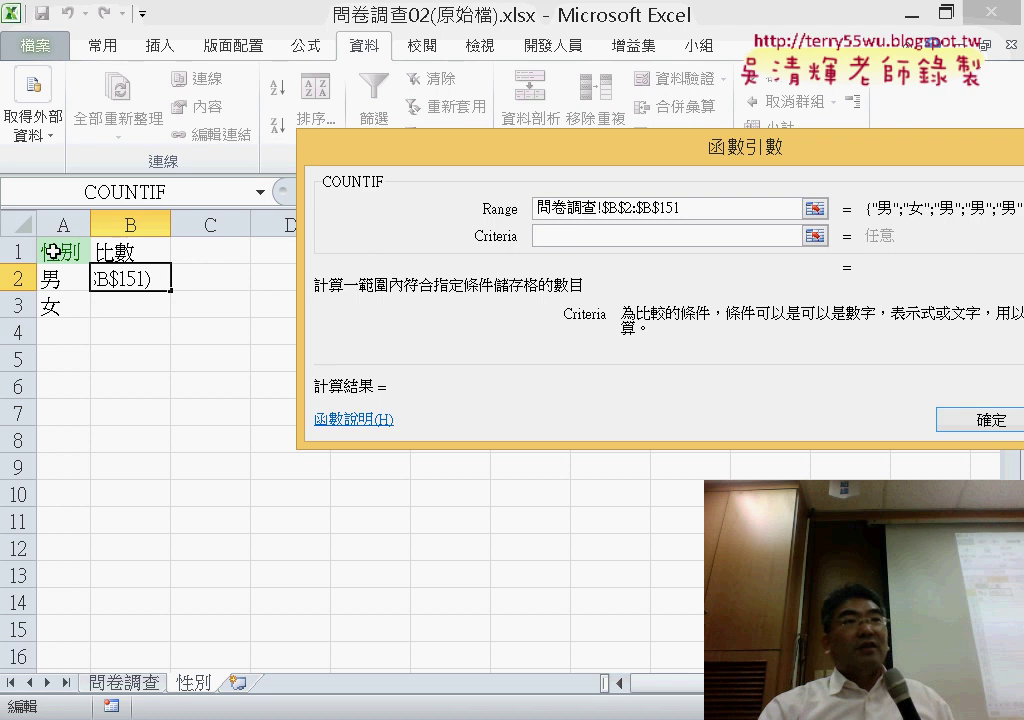
pyautogui.click(62, 279)
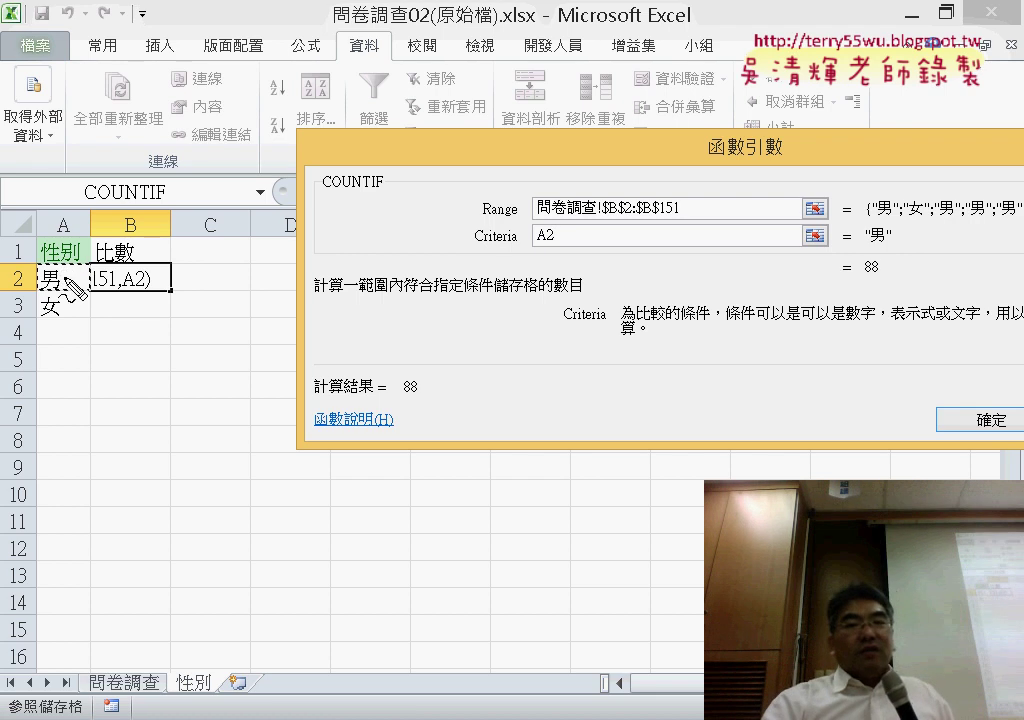
pyautogui.moveTo(870, 262); pyautogui.dragTo(903, 295)
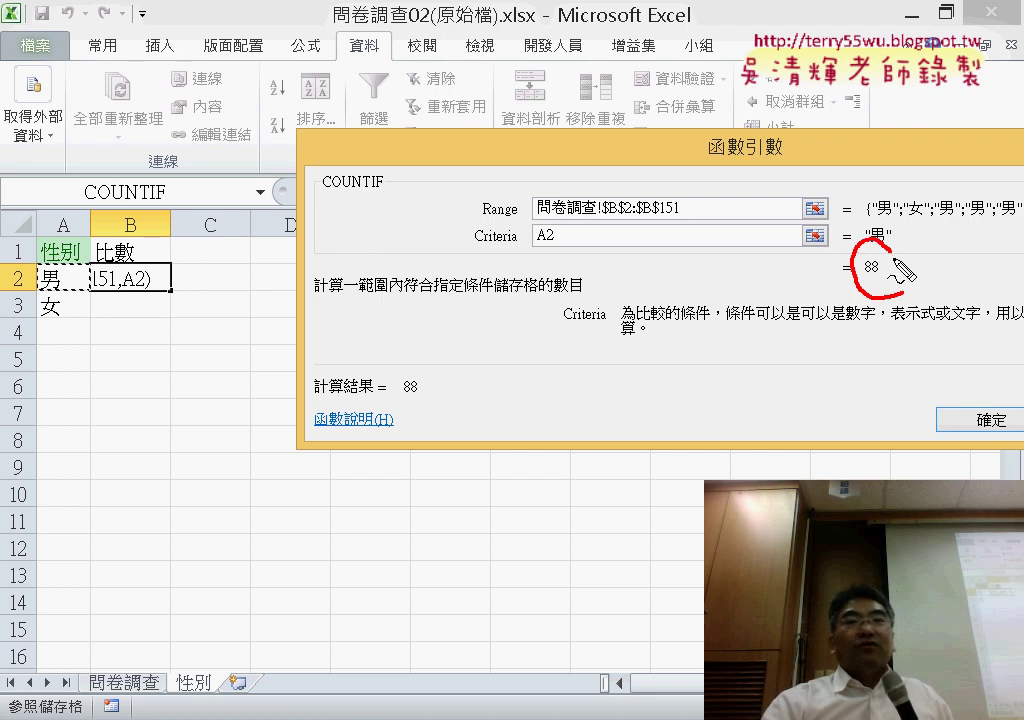
pyautogui.moveTo(820, 450); pyautogui.dragTo(880, 318)
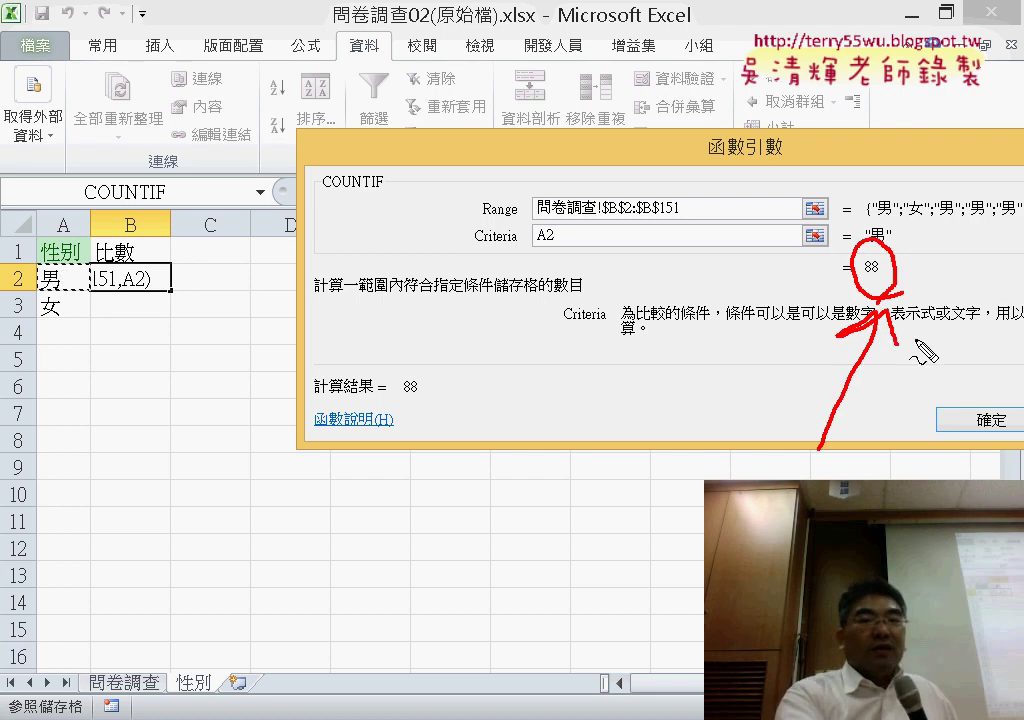
pyautogui.rightClick(919, 347)
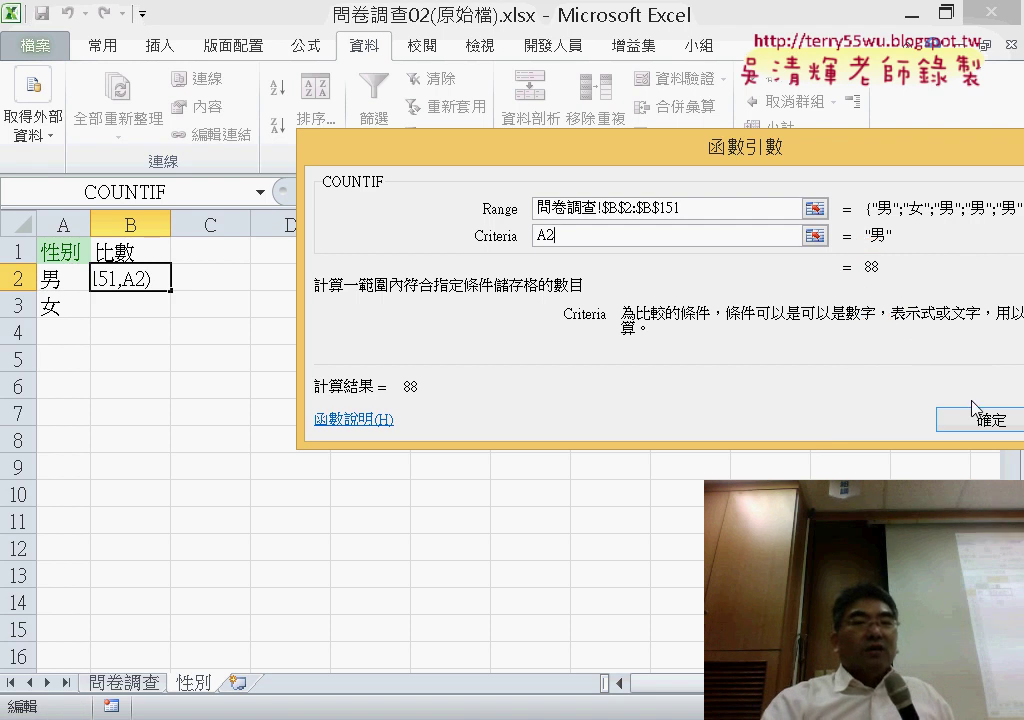
pyautogui.click(990, 419)
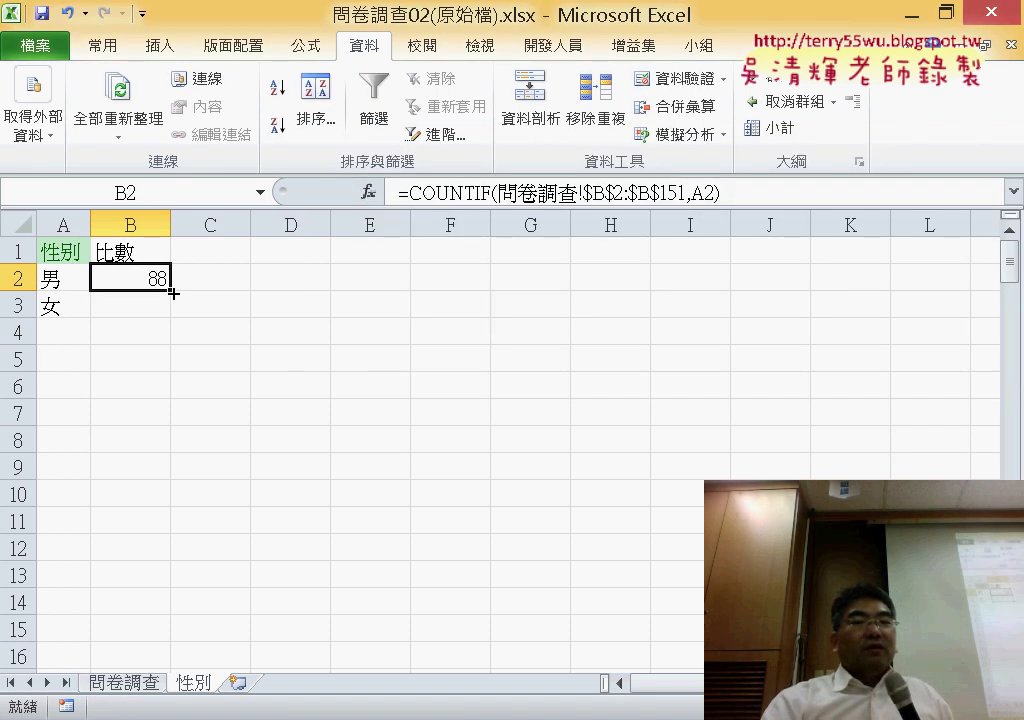
# Fill the COUNTIF formula from B2 down to B3, counting 62 for 女.
pyautogui.moveTo(172, 293); pyautogui.dragTo(172, 316)
pyautogui.click(96, 300)
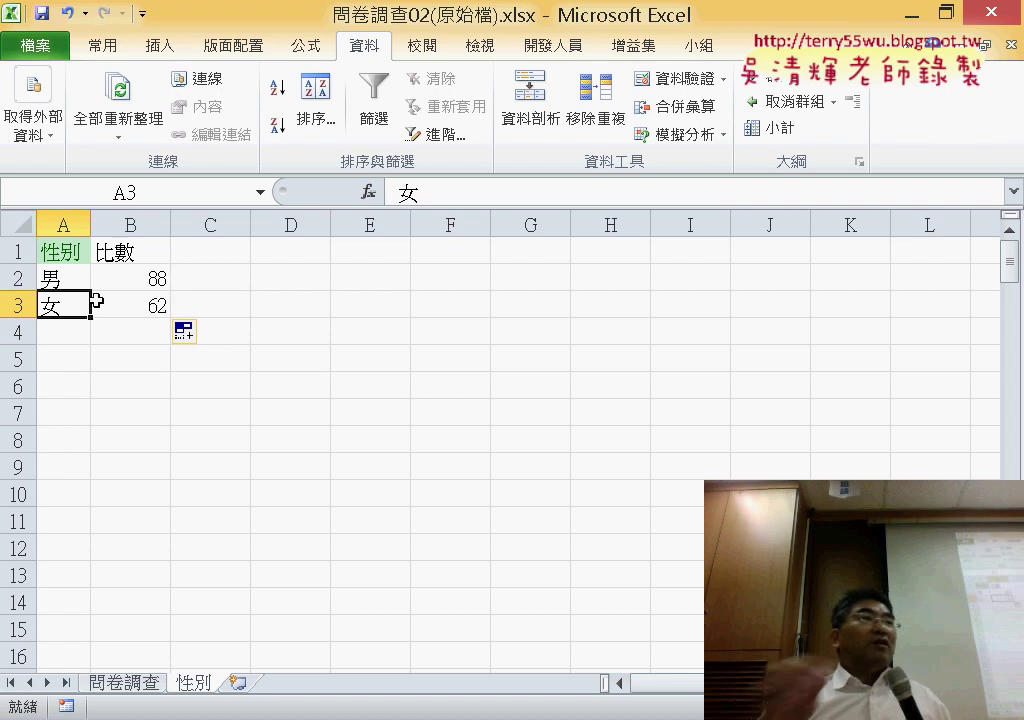
pyautogui.click(153, 303)
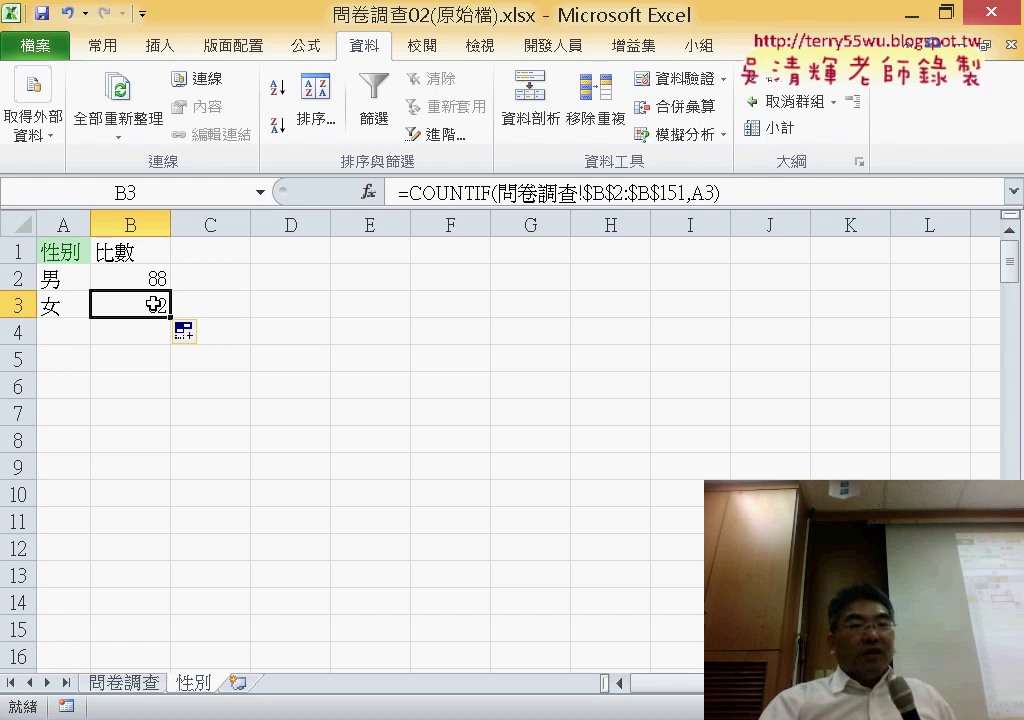
pyautogui.click(146, 281)
pyautogui.click(457, 192)
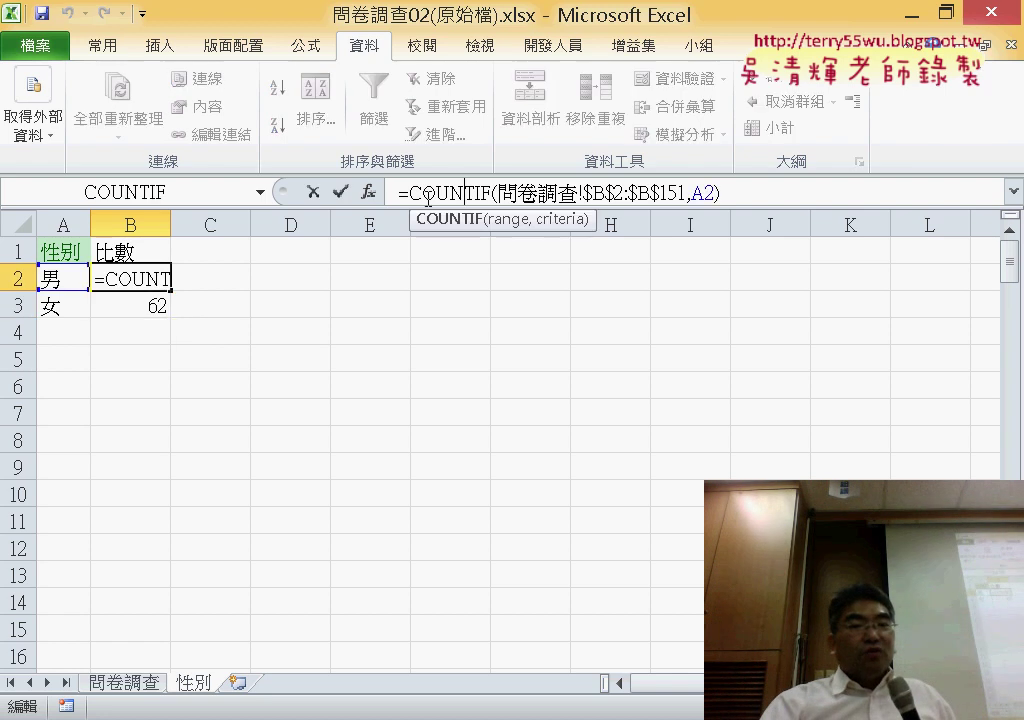
pyautogui.click(369, 192)
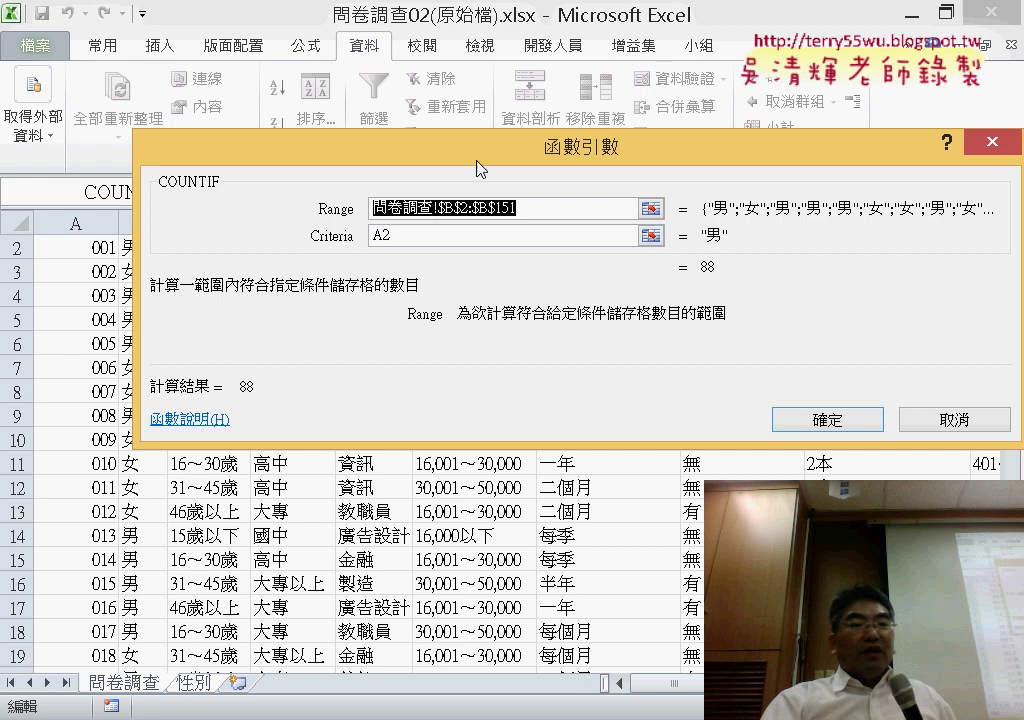
pyautogui.moveTo(475, 167); pyautogui.dragTo(452, 100)
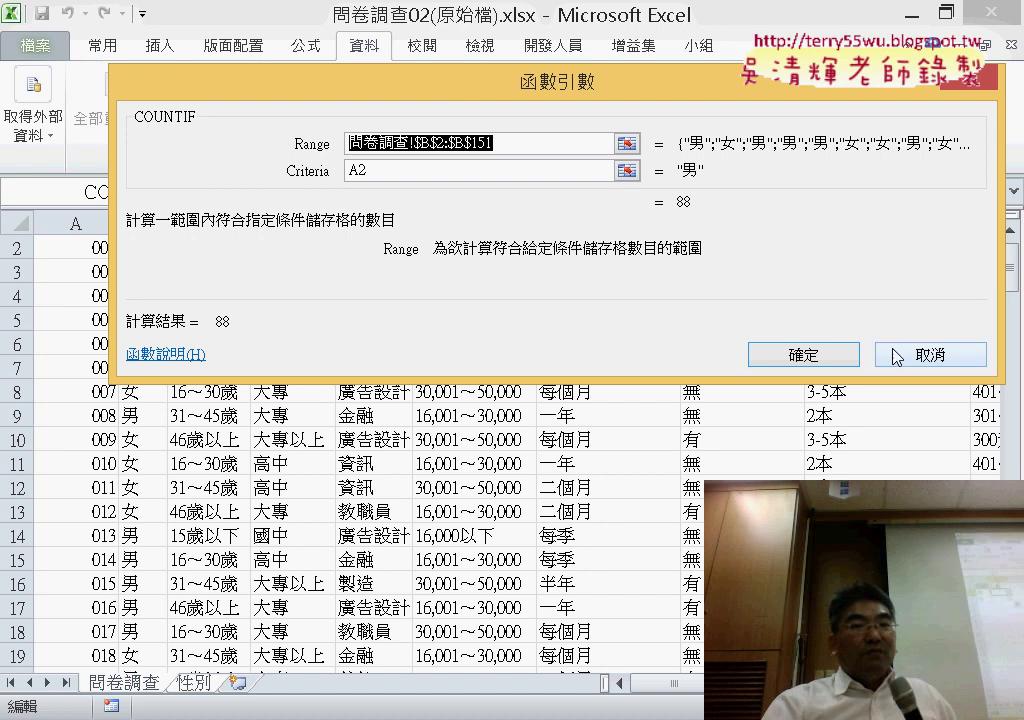
pyautogui.click(840, 354)
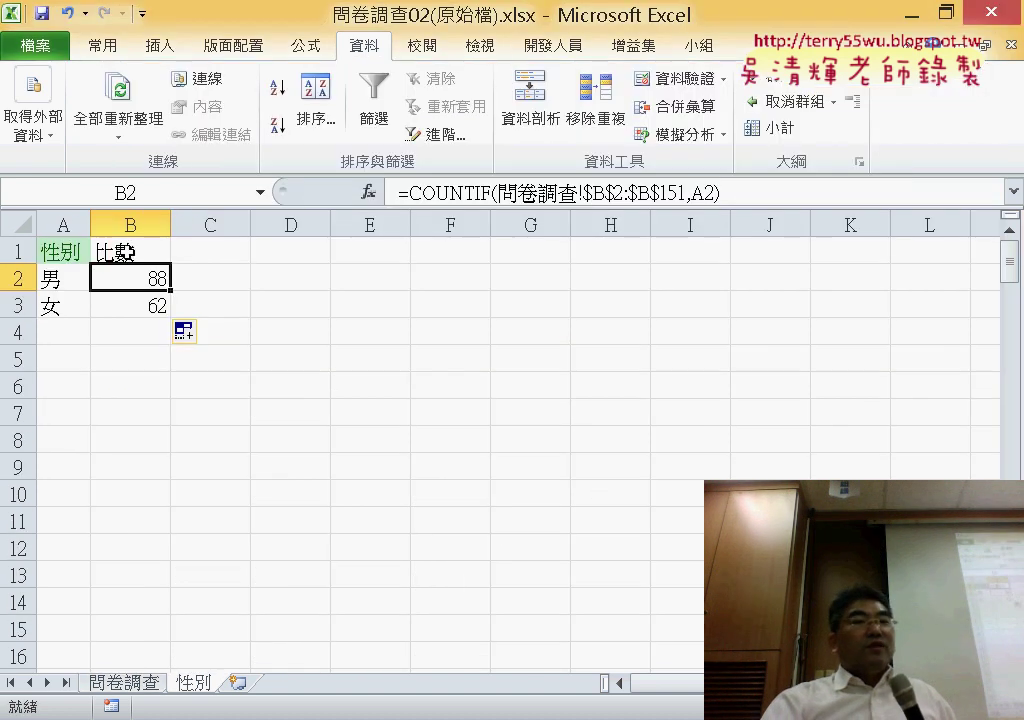
# Correct the B1 heading from 比數 to 筆數.
pyautogui.click(125, 252)
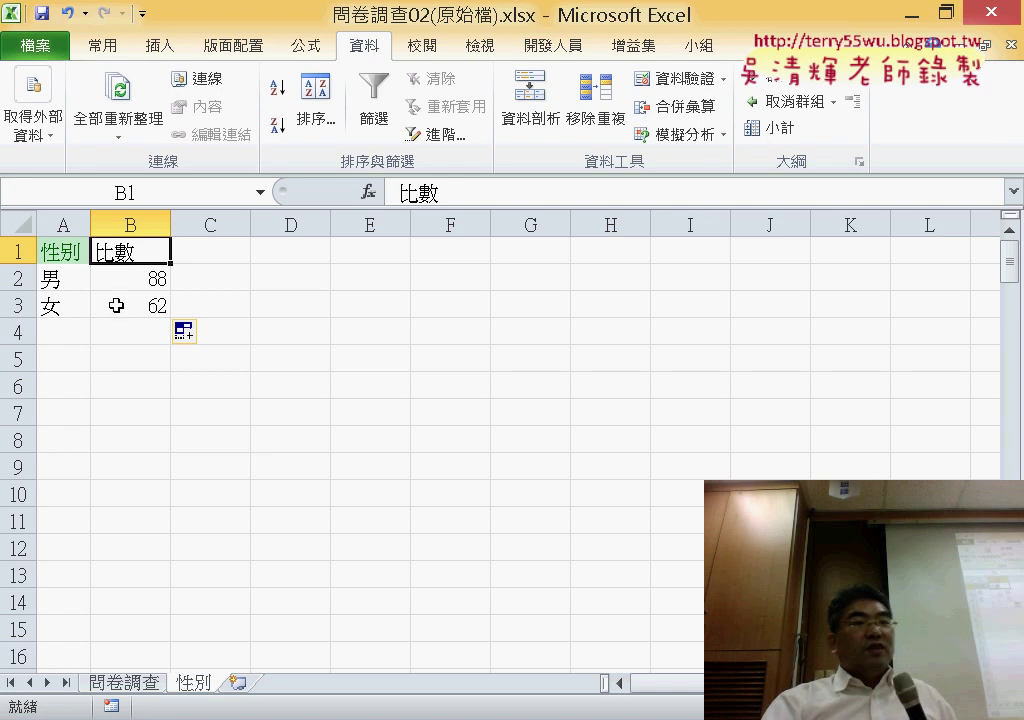
pyautogui.click(128, 282)
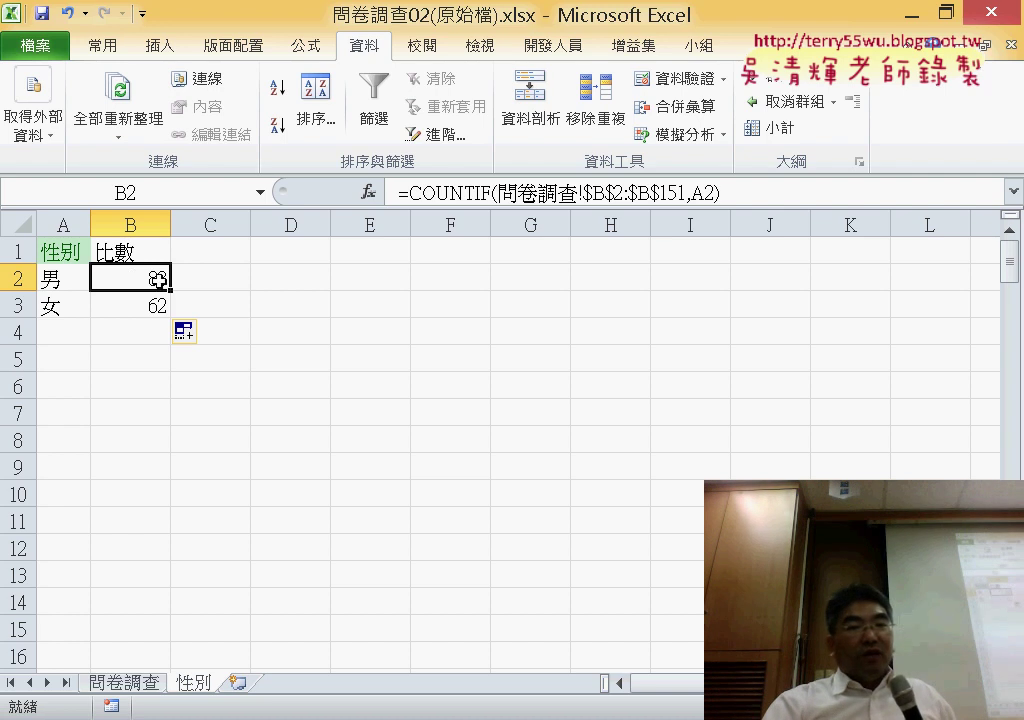
pyautogui.click(121, 249)
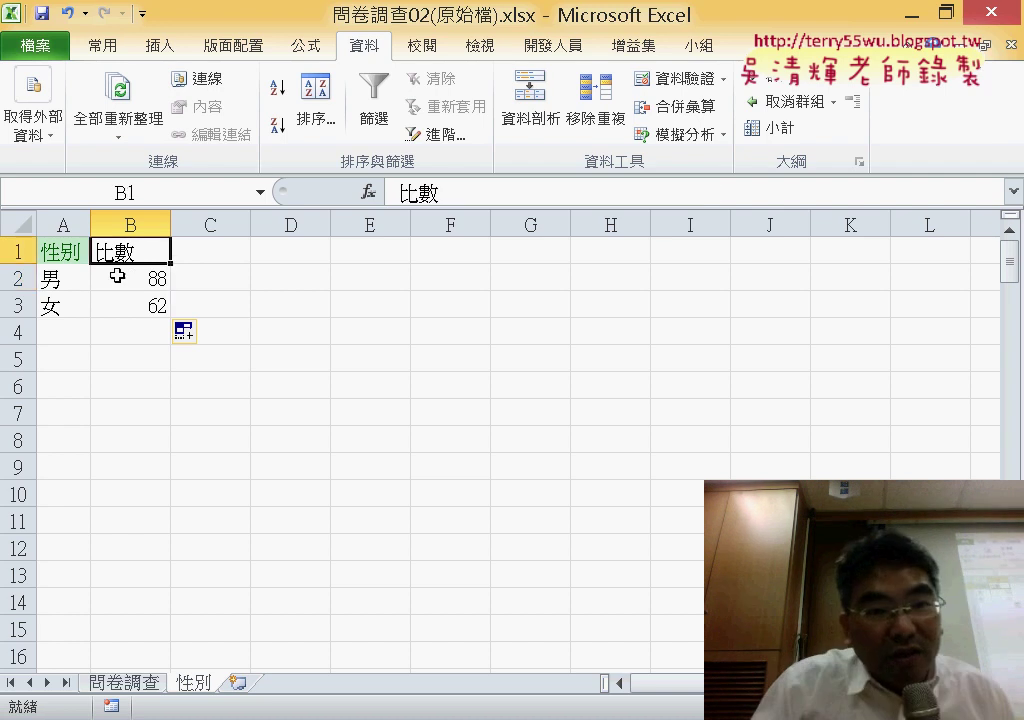
pyautogui.doubleClick(101, 251)
pyautogui.moveTo(111, 251); pyautogui.dragTo(66, 229)
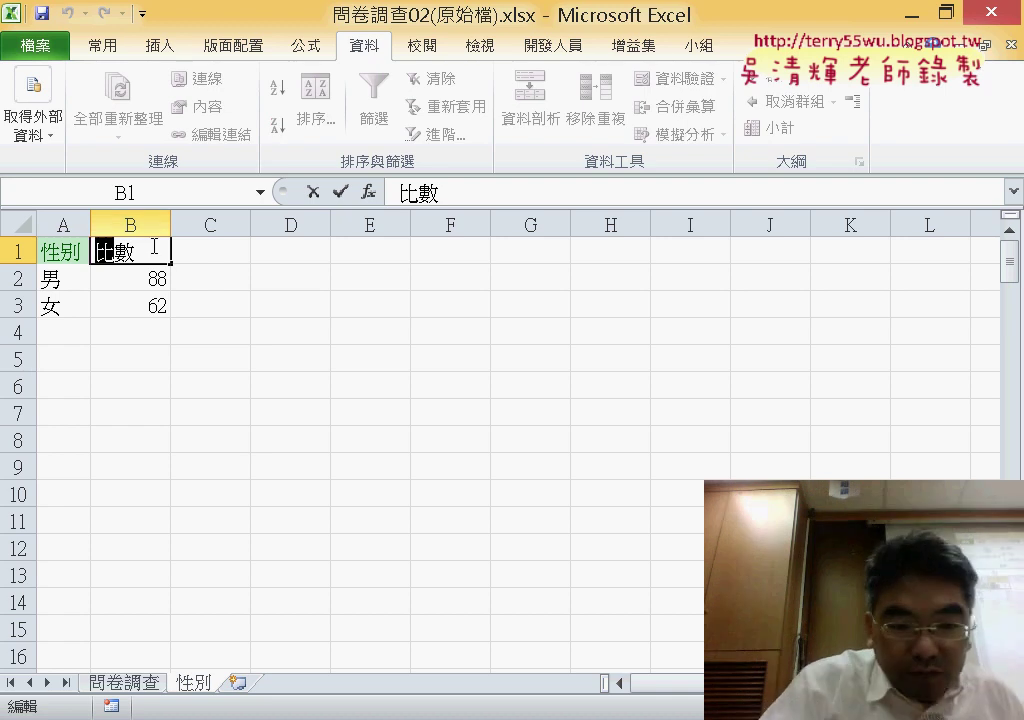
pyautogui.write('1u3')
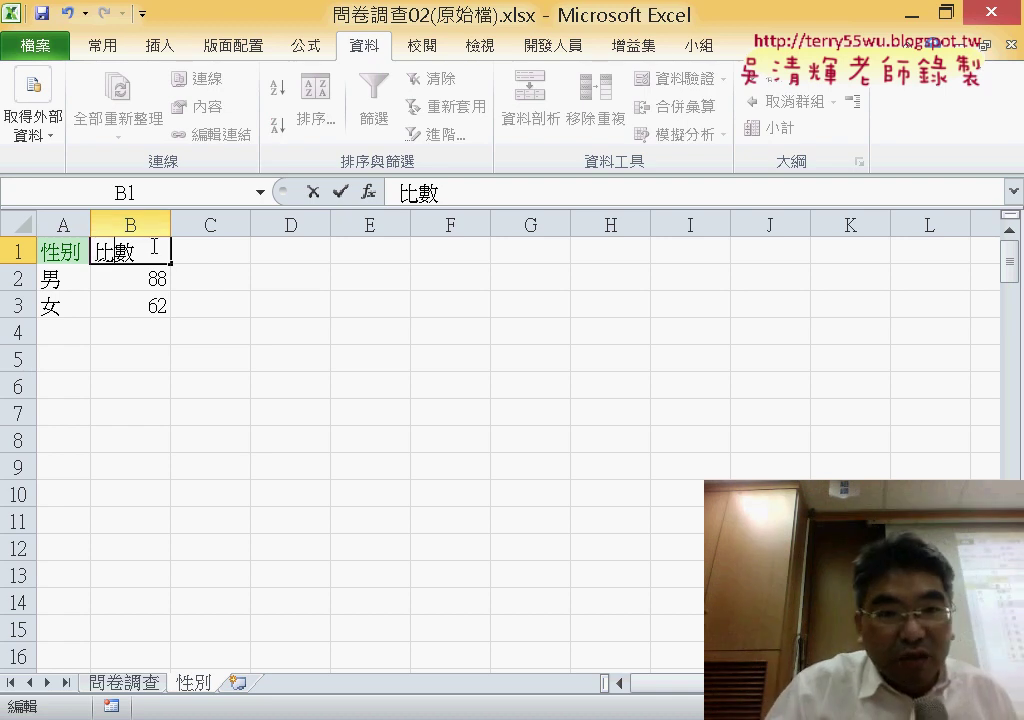
pyautogui.press('Down')
pyautogui.press('2')
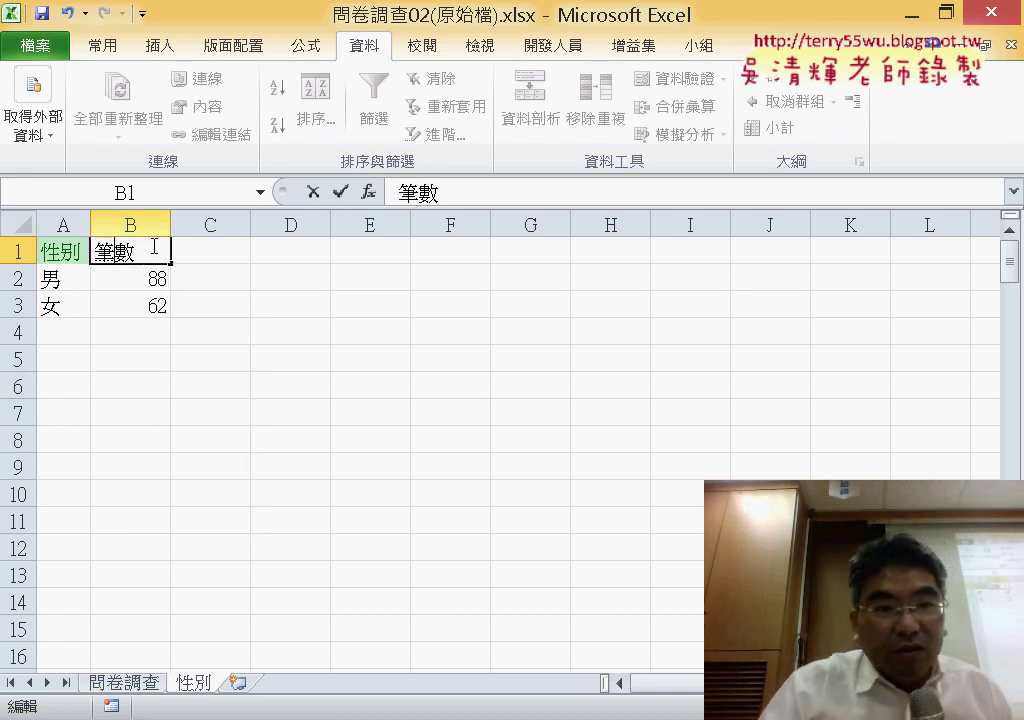
pyautogui.press('Return')
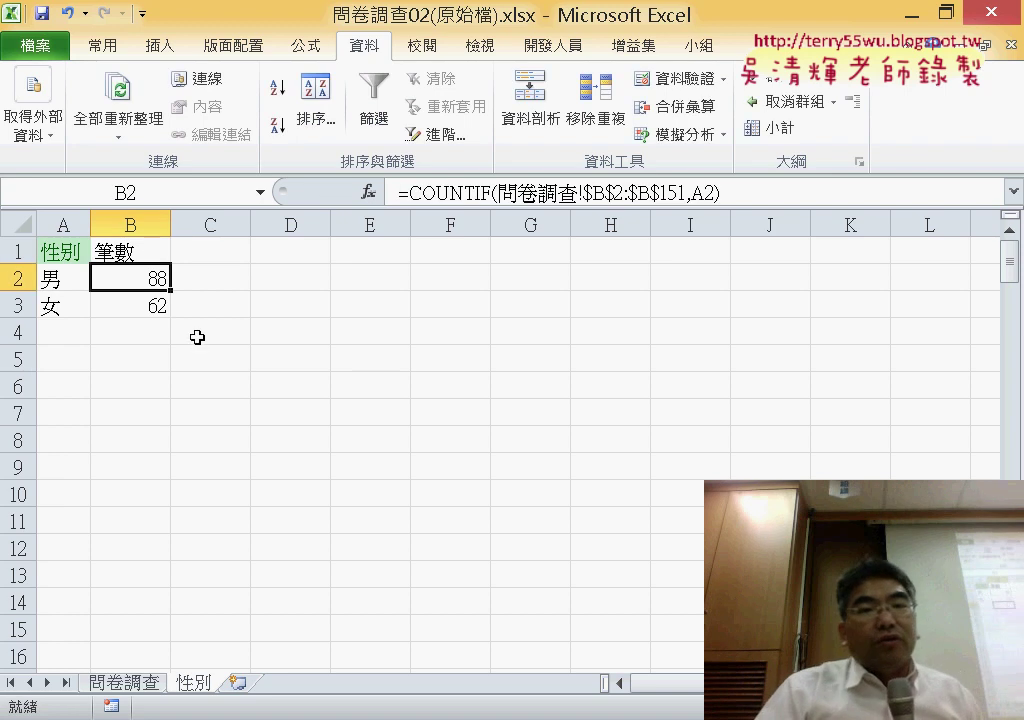
# Total B2:B3 in B4 with AutoSum, giving 150.
pyautogui.click(146, 331)
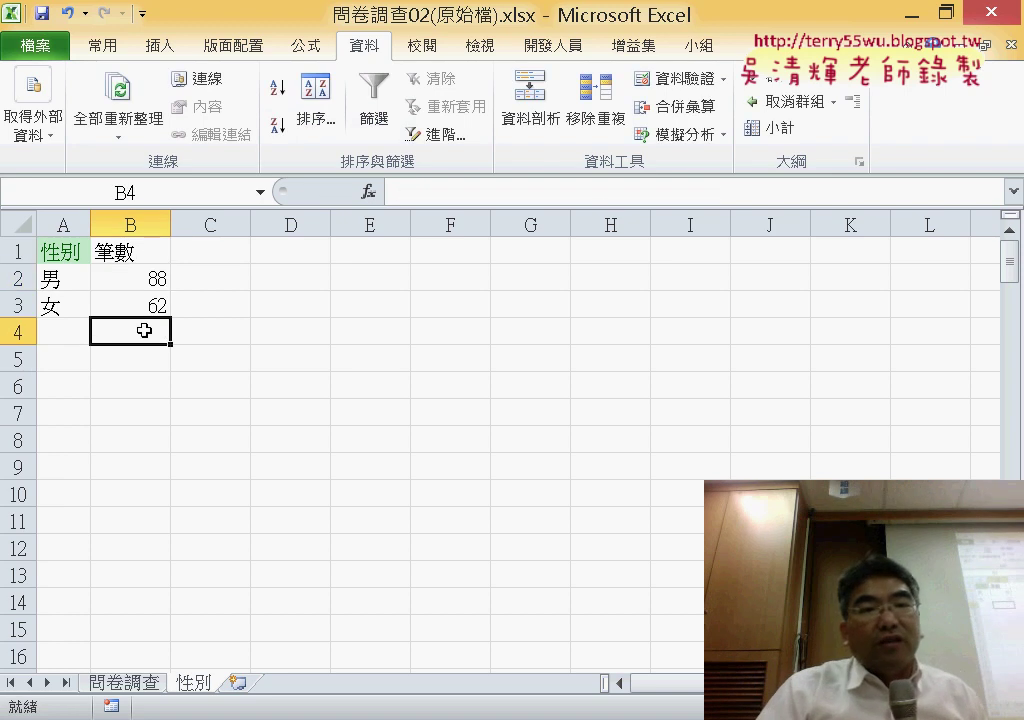
pyautogui.click(100, 46)
pyautogui.hotkey('alt', '=')
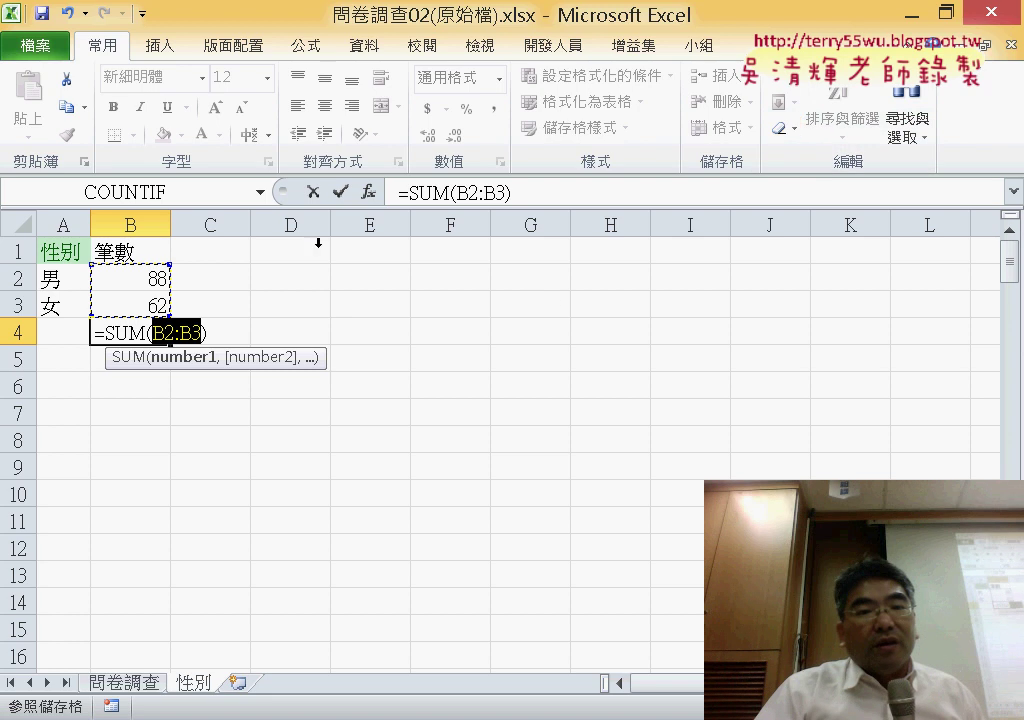
pyautogui.click(340, 191)
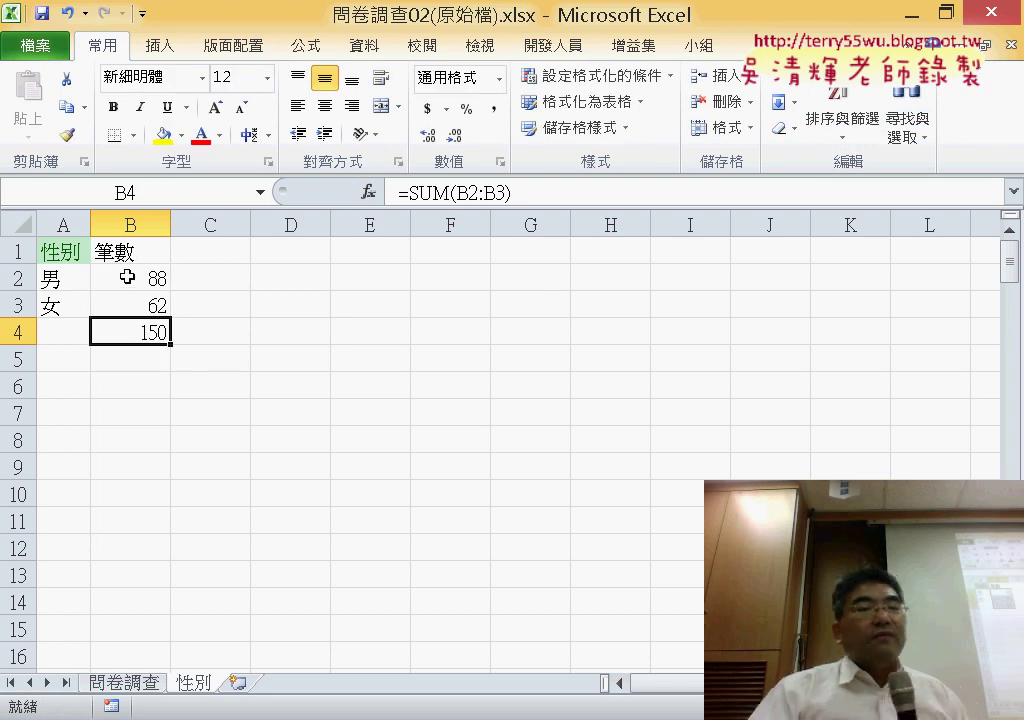
# Select the counts B2:B4, then go to the 問卷調查 sheet and select a data cell.
pyautogui.moveTo(128, 277); pyautogui.dragTo(140, 330)
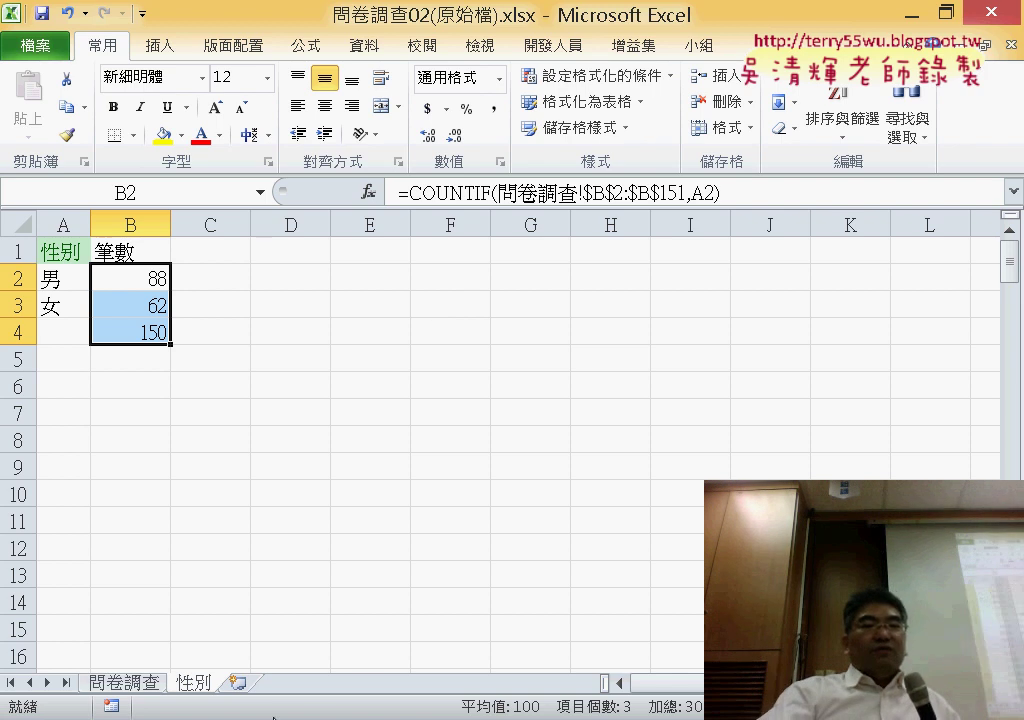
pyautogui.click(140, 680)
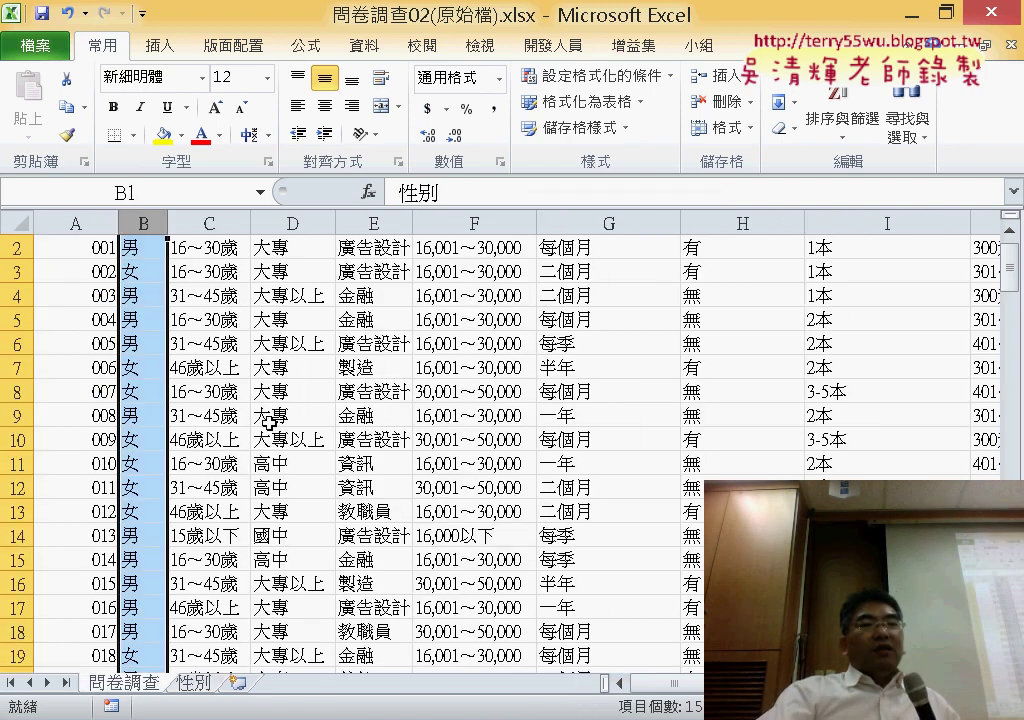
pyautogui.click(148, 342)
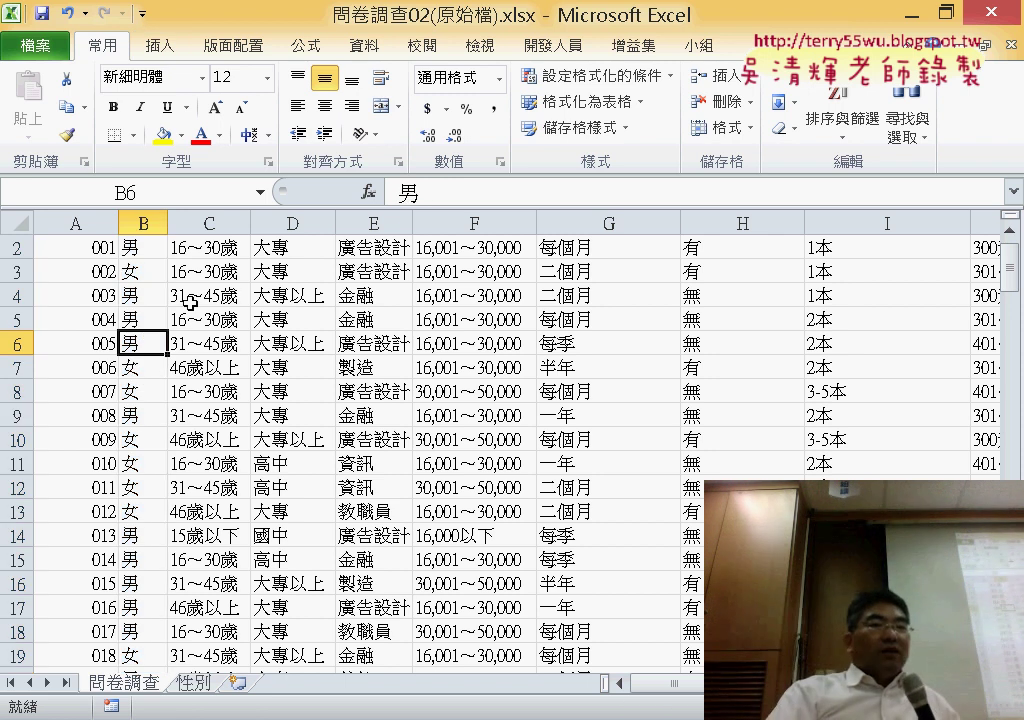
# Insert a pivot table of 問卷調查!$A$1:$O$151 on a new sheet, counting 性別: 女 62, 男 88, total 150.
pyautogui.click(160, 45)
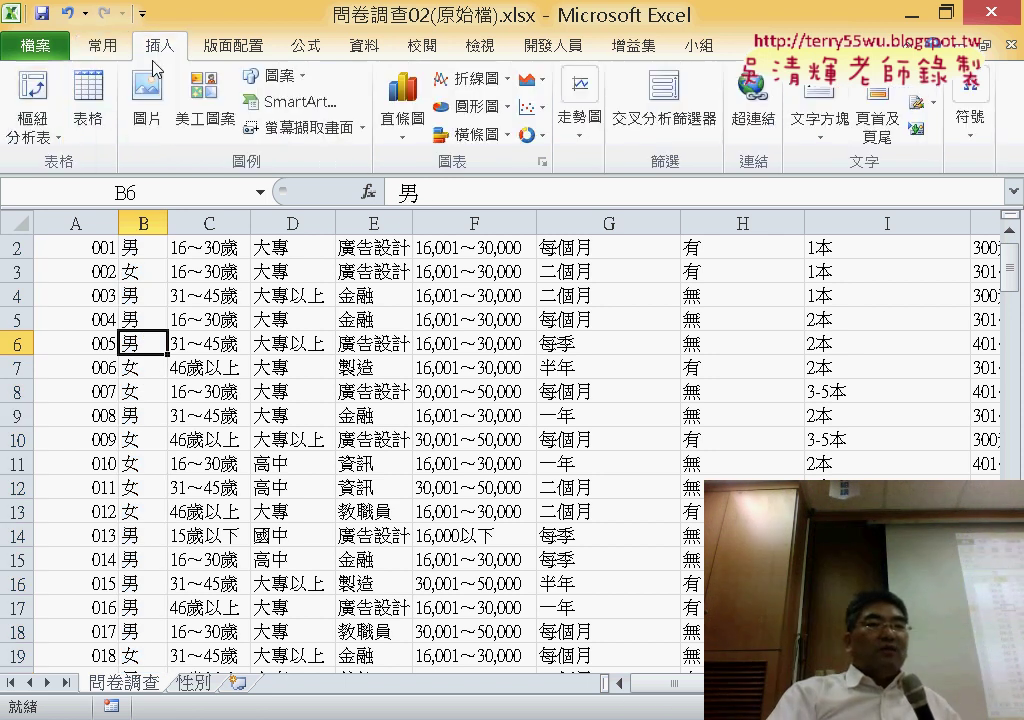
pyautogui.click(37, 103)
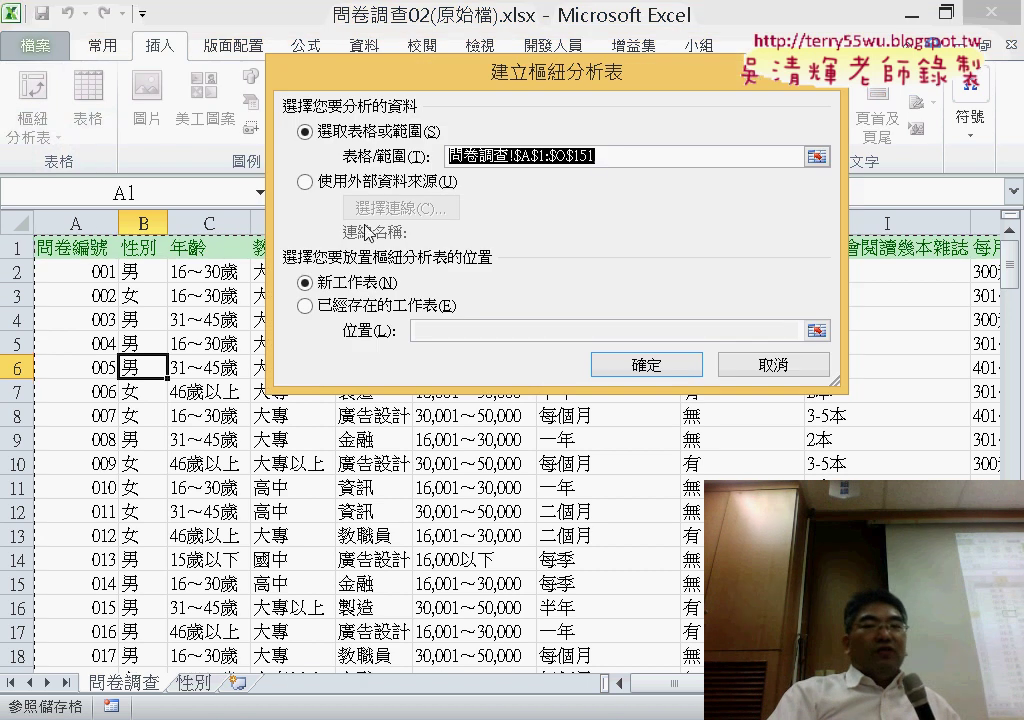
pyautogui.click(612, 363)
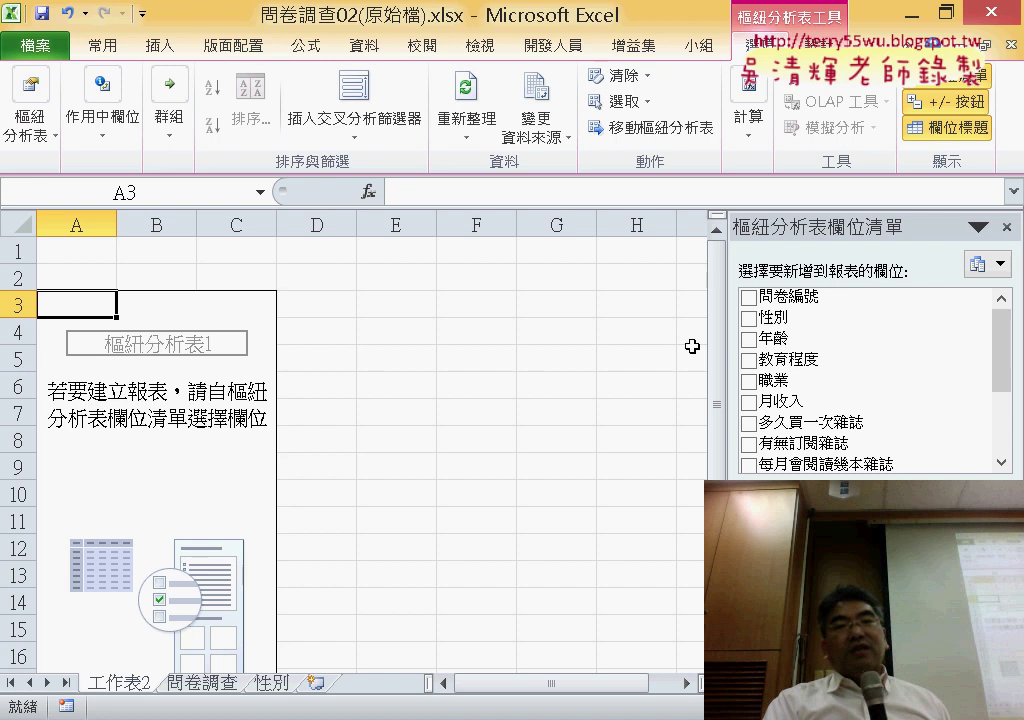
pyautogui.moveTo(783, 322)
pyautogui.mouseDown()
pyautogui.moveTo(880, 478)
pyautogui.moveTo(880, 600)
pyautogui.mouseUp()
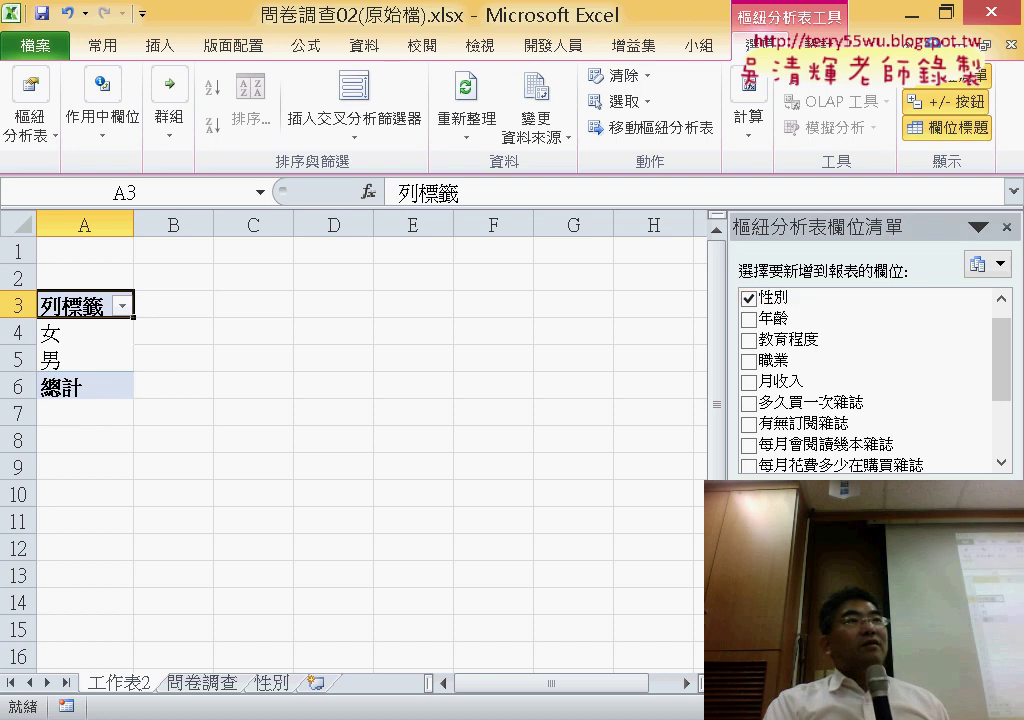
pyautogui.moveTo(790, 560); pyautogui.dragTo(930, 630)
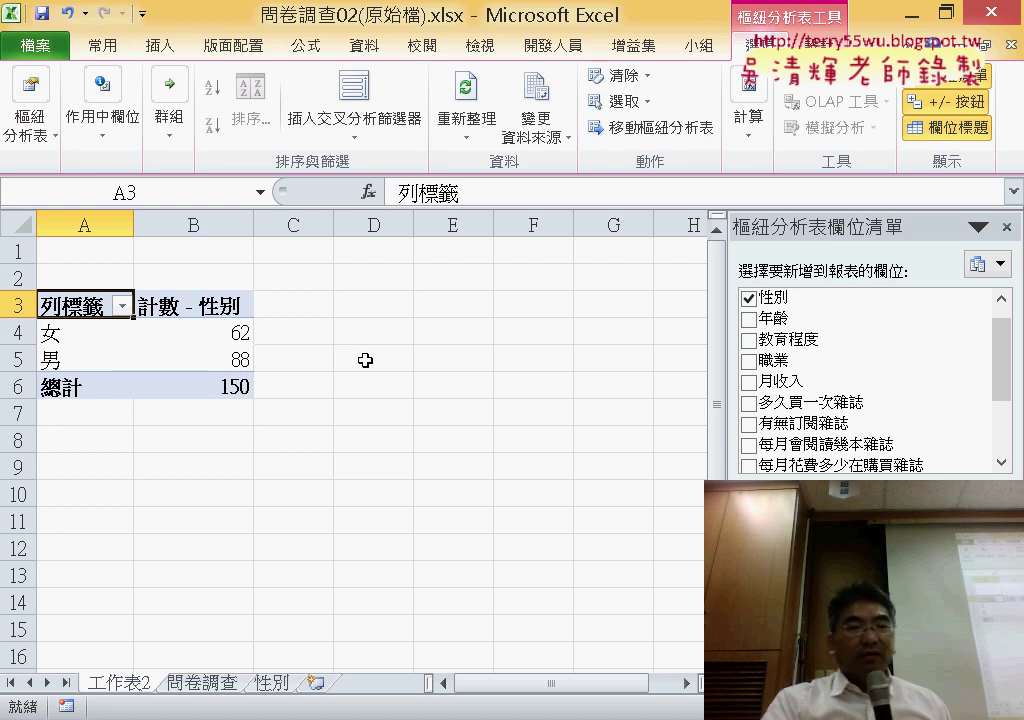
# Add 性別 to Values again, creating a 計數 - 性別2 column with 女 62, 男 88, total 150.
pyautogui.moveTo(255, 456)
pyautogui.mouseDown()
pyautogui.moveTo(88, 420)
pyautogui.moveTo(232, 458)
pyautogui.mouseUp()
pyautogui.moveTo(445, 556)
pyautogui.mouseDown()
pyautogui.moveTo(331, 469)
pyautogui.moveTo(285, 395)
pyautogui.mouseUp()
pyautogui.moveTo(307, 460); pyautogui.dragTo(285, 398)
pyautogui.moveTo(378, 415); pyautogui.dragTo(290, 420)
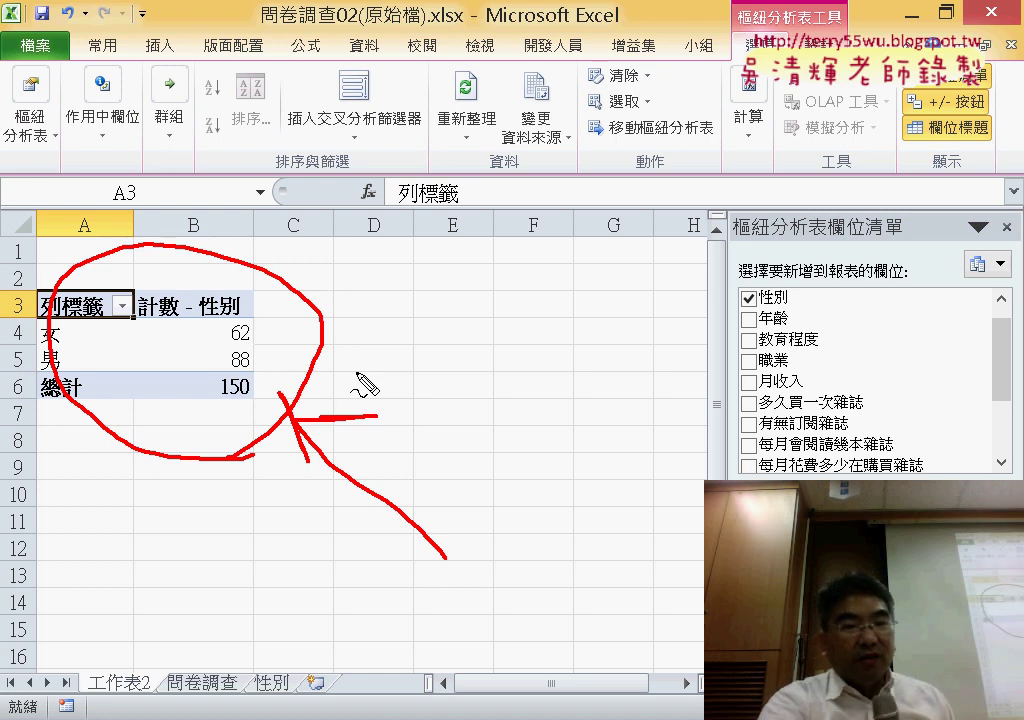
pyautogui.press('Escape')
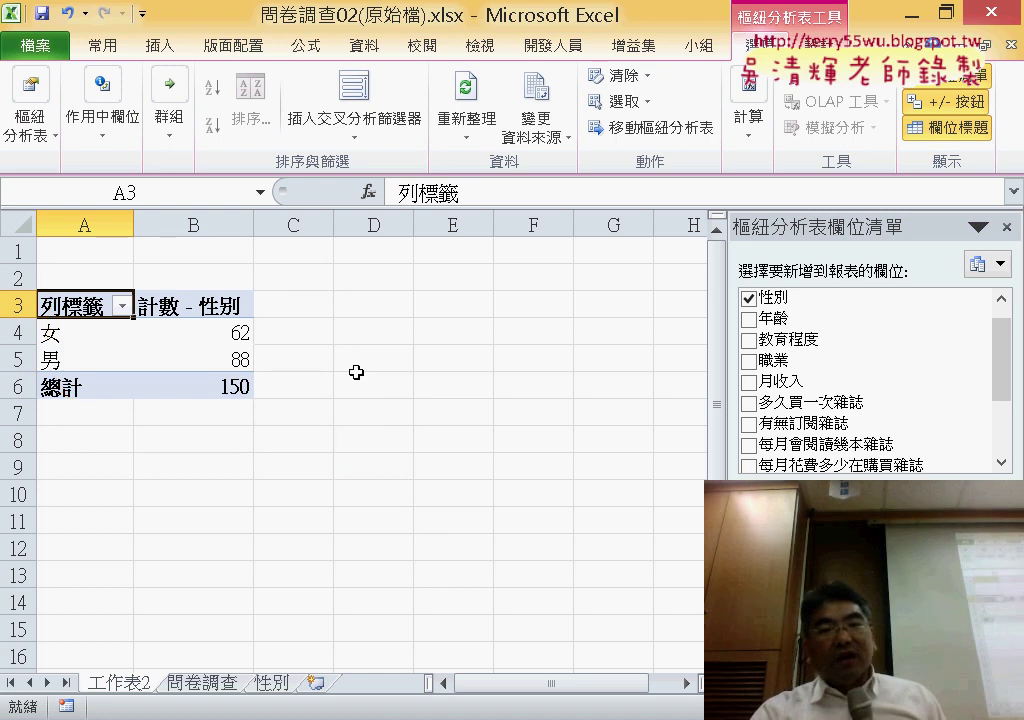
pyautogui.moveTo(791, 300)
pyautogui.mouseDown()
pyautogui.moveTo(828, 480)
pyautogui.moveTo(336, 384)
pyautogui.mouseUp()
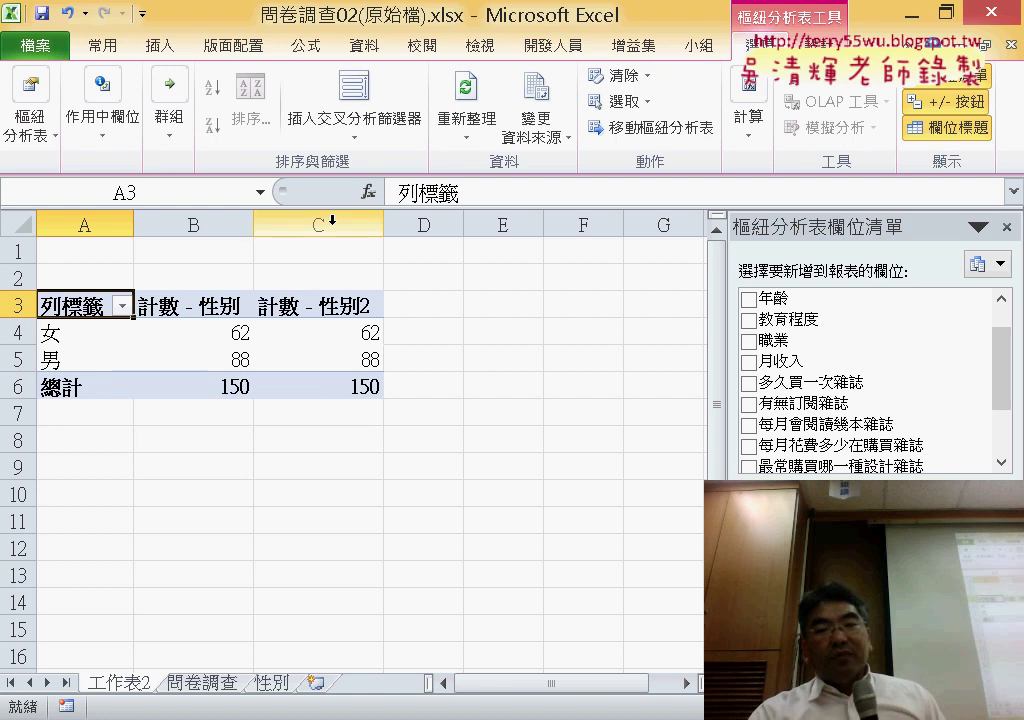
pyautogui.click(1000, 640)
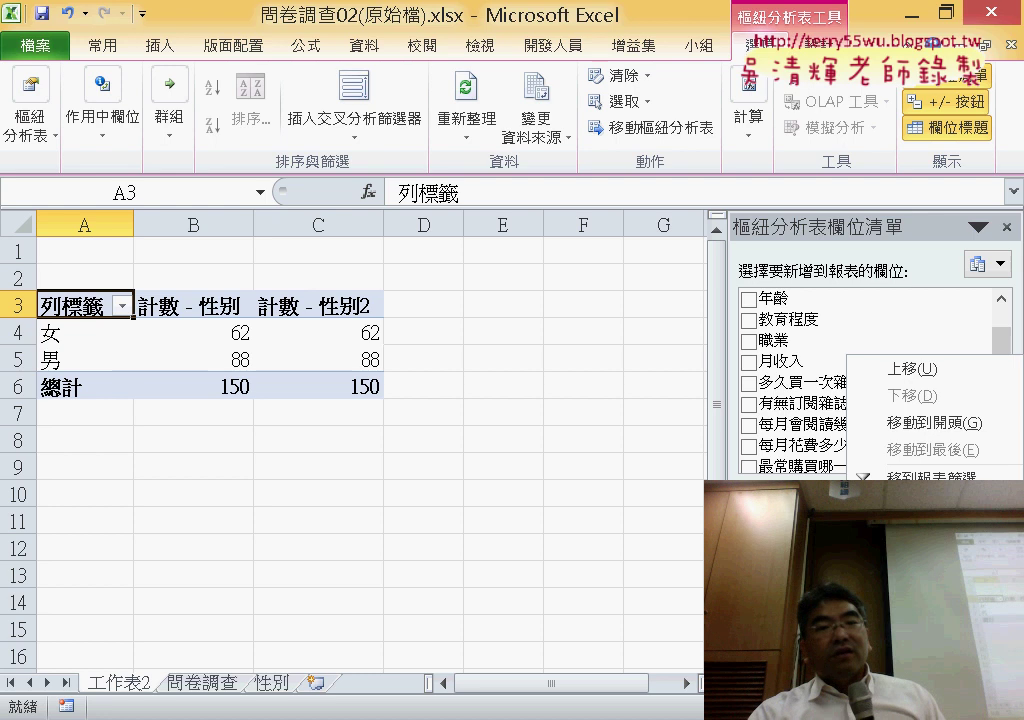
pyautogui.click(920, 620)
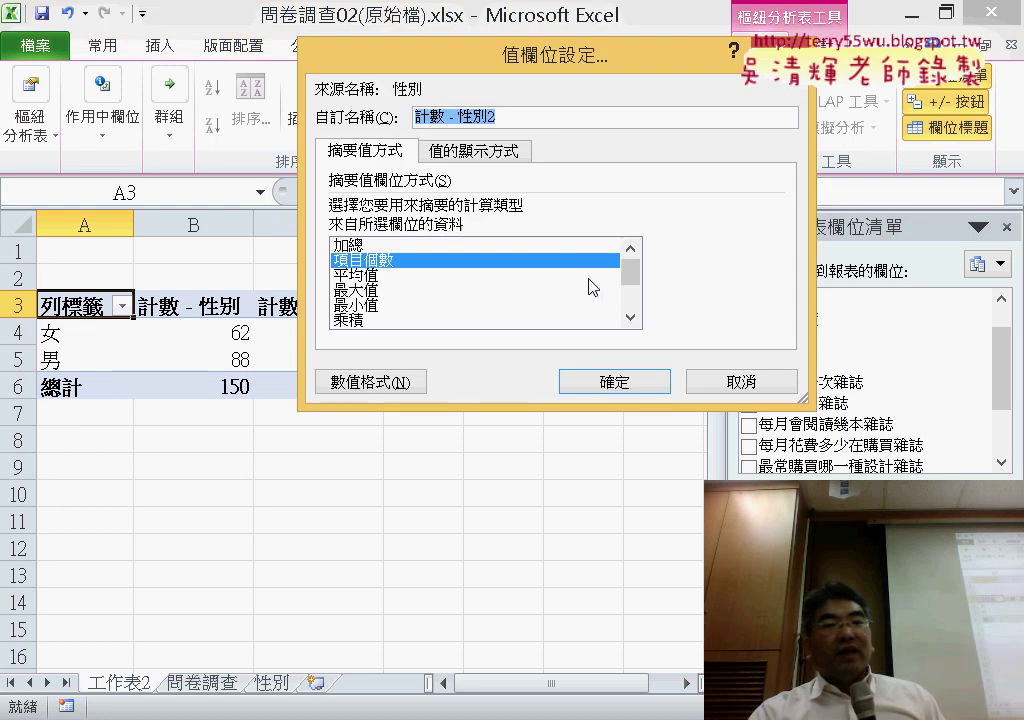
pyautogui.click(486, 158)
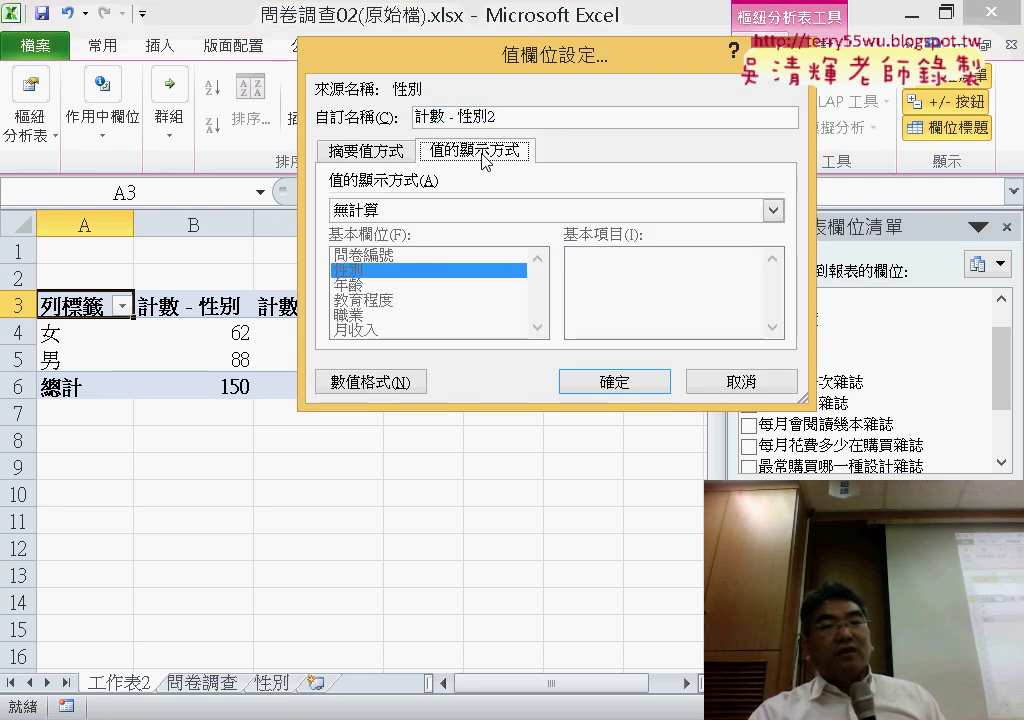
pyautogui.click(441, 212)
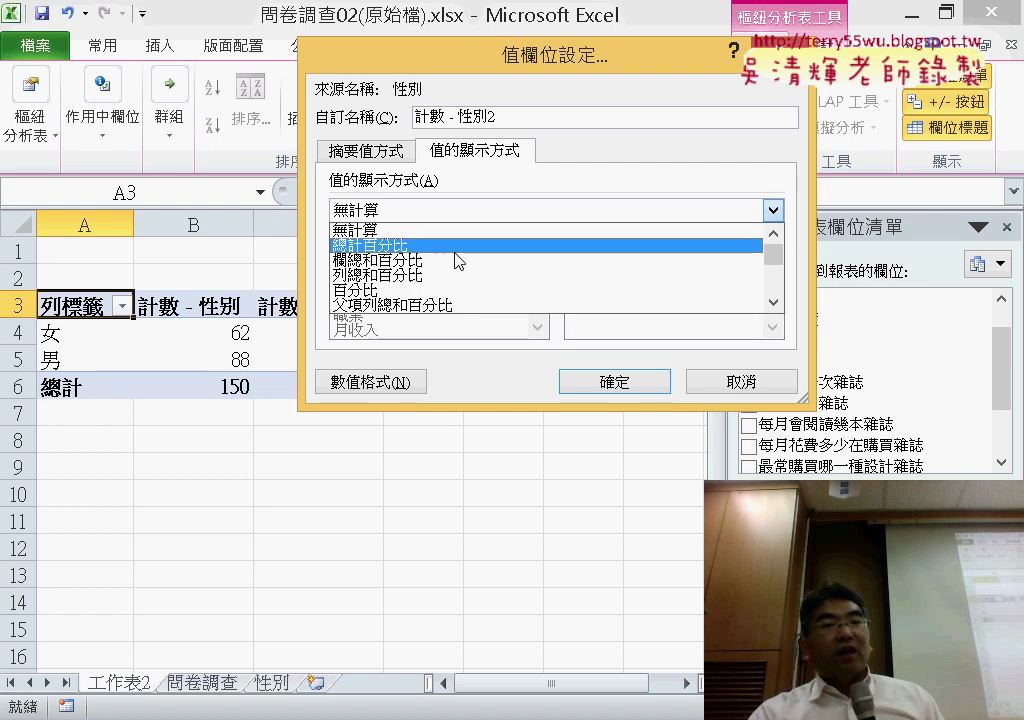
pyautogui.click(455, 250)
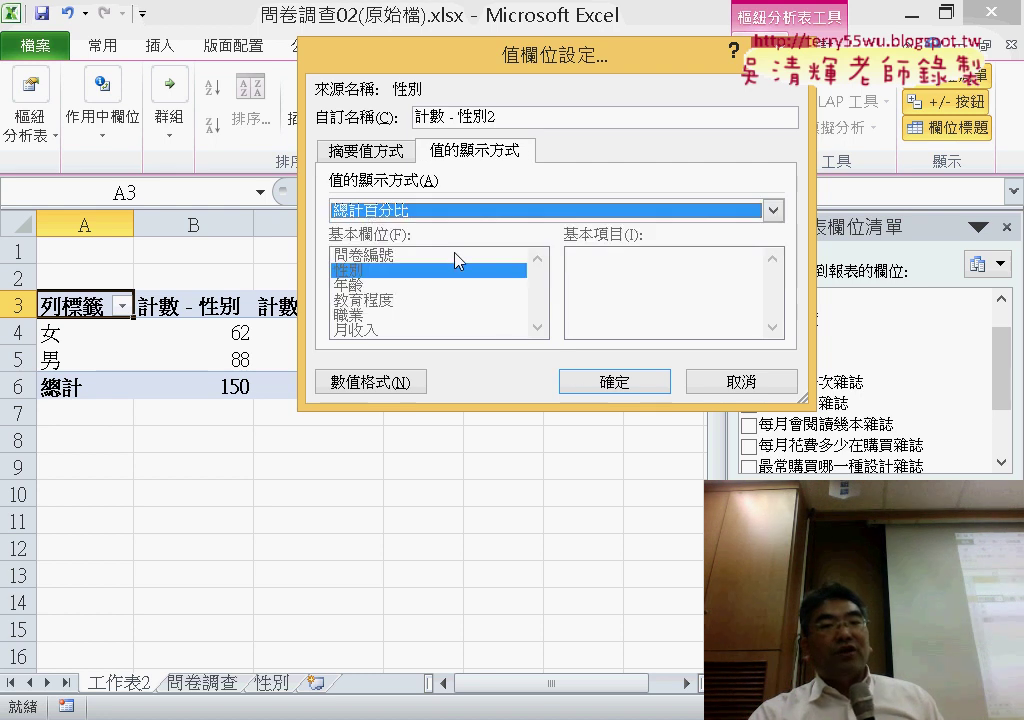
pyautogui.click(630, 384)
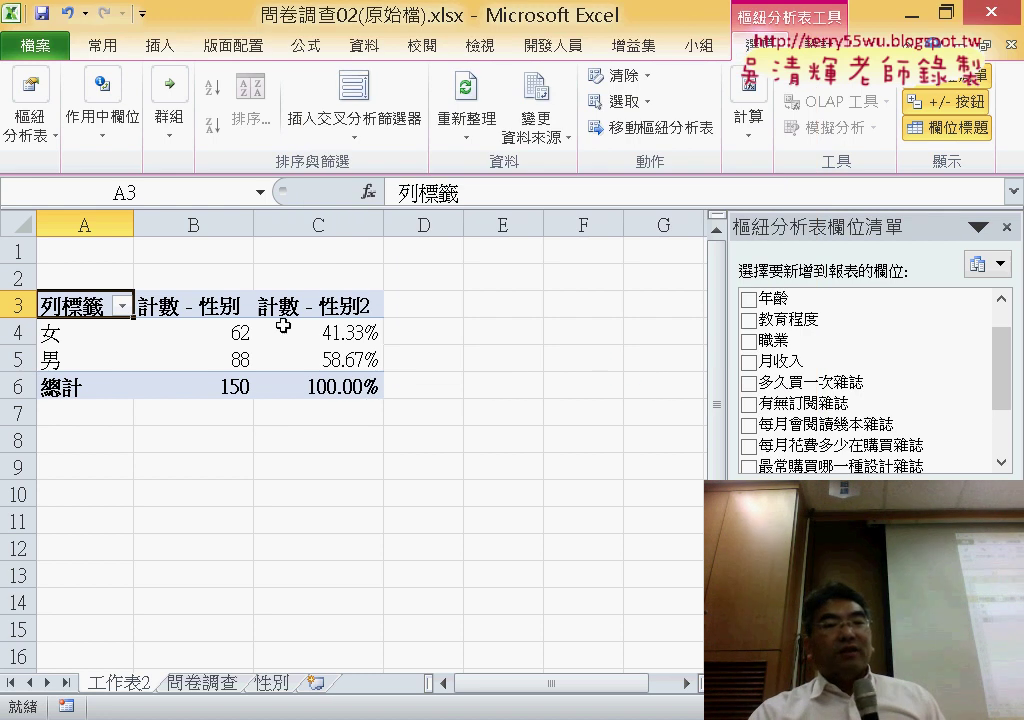
pyautogui.click(346, 305)
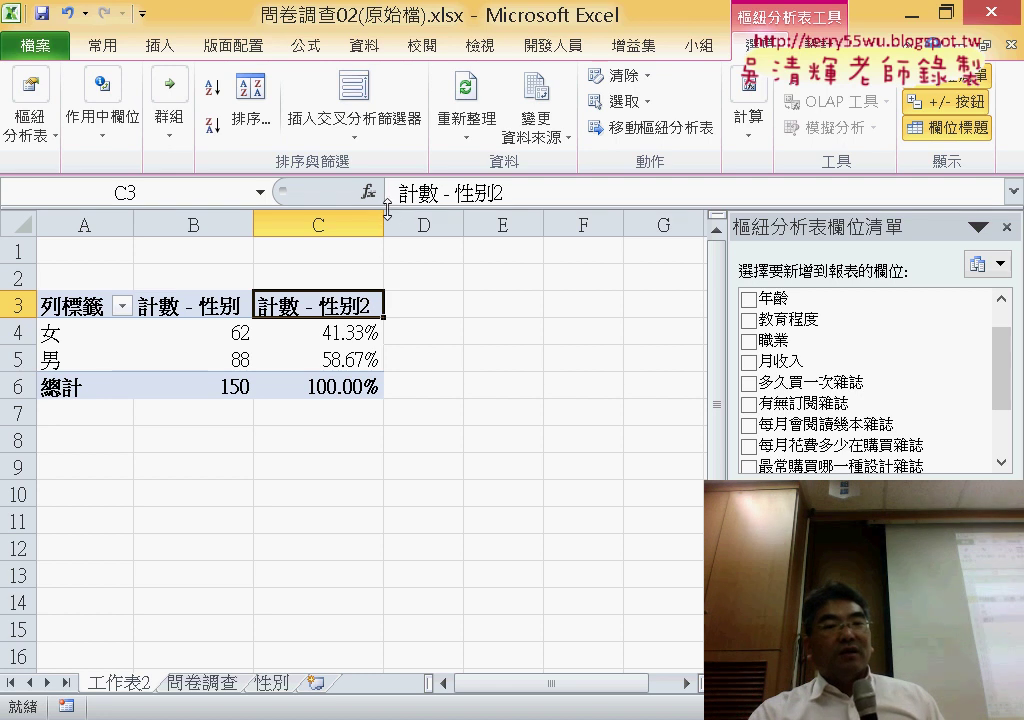
pyautogui.click(196, 224)
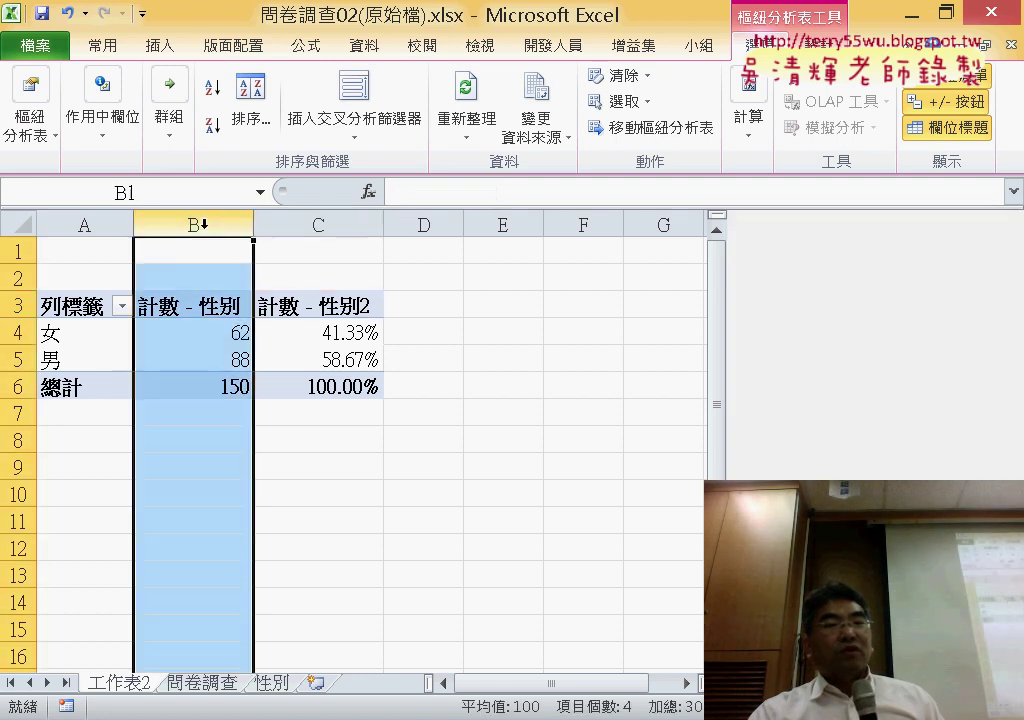
pyautogui.click(300, 226)
pyautogui.click(200, 226)
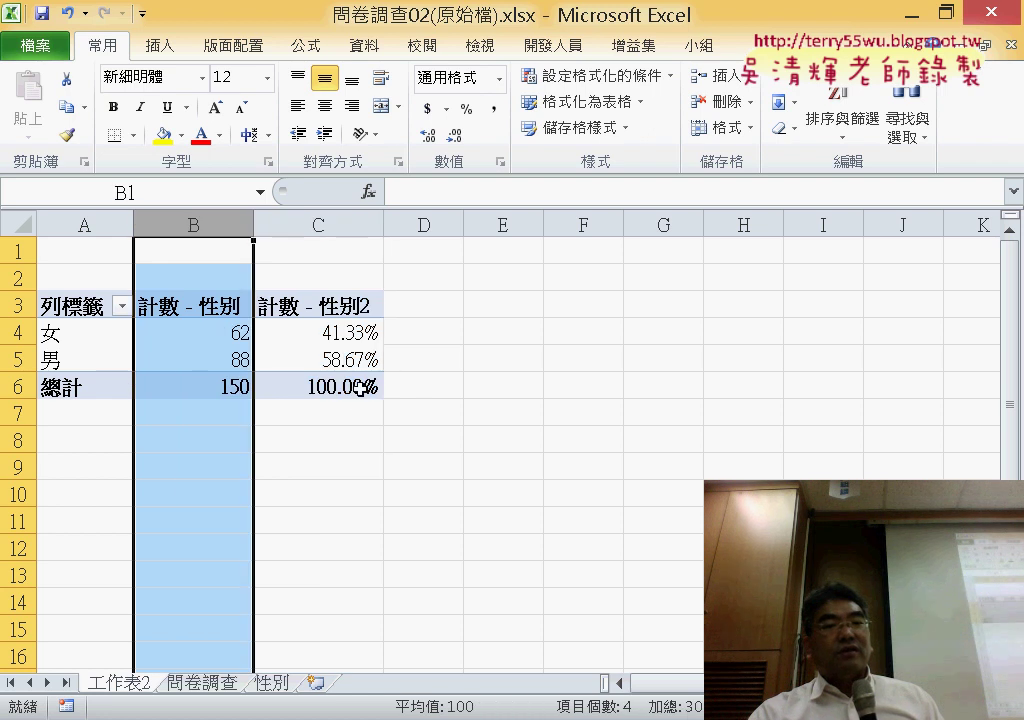
pyautogui.moveTo(361, 384); pyautogui.dragTo(90, 337)
pyautogui.click(596, 391)
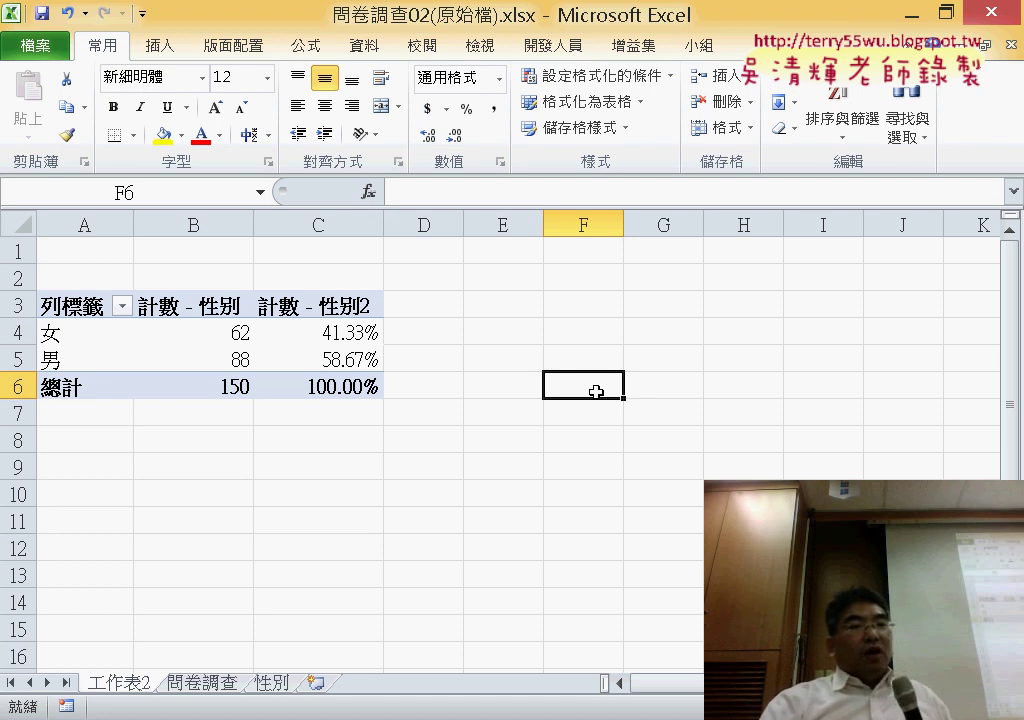
pyautogui.click(205, 337)
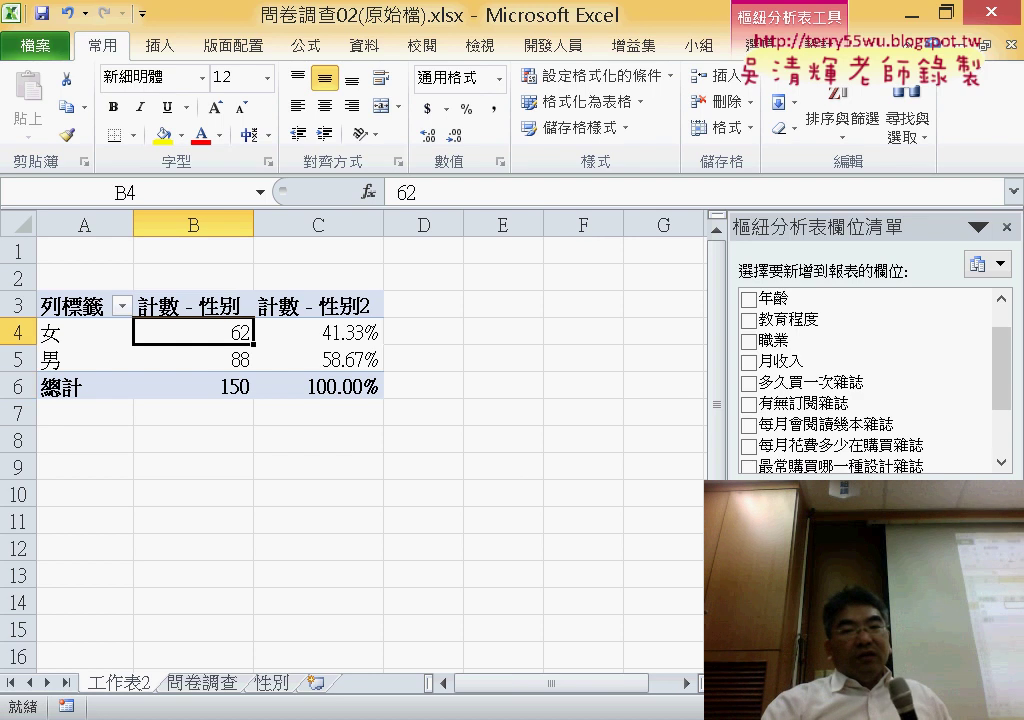
pyautogui.moveTo(860, 620); pyautogui.dragTo(880, 389)
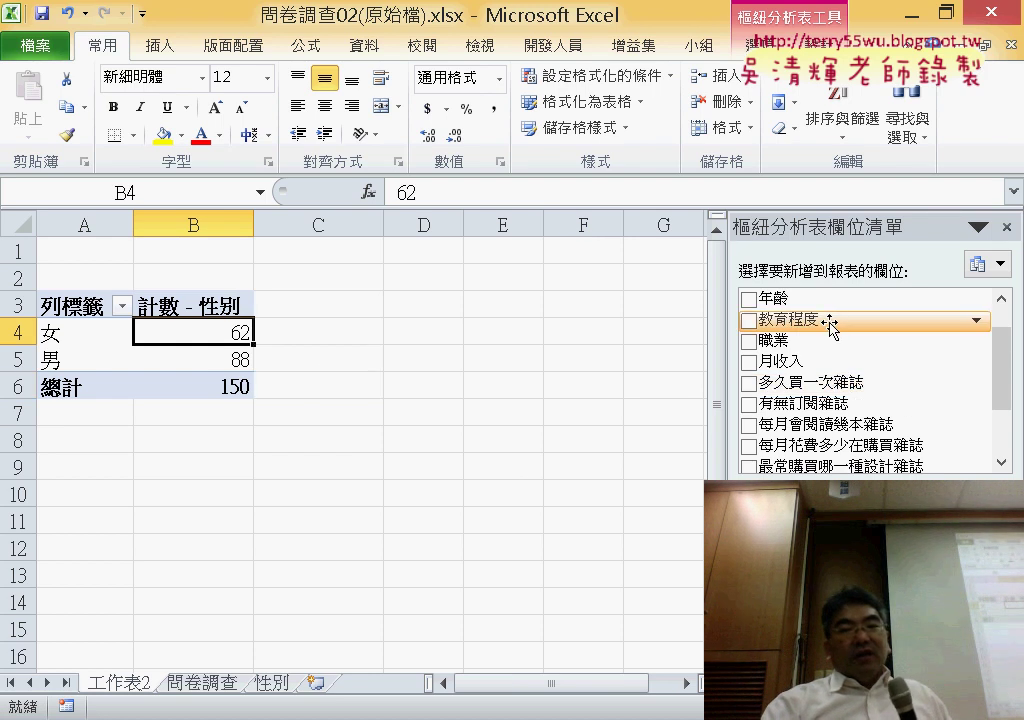
pyautogui.moveTo(1005, 393); pyautogui.dragTo(1001, 327)
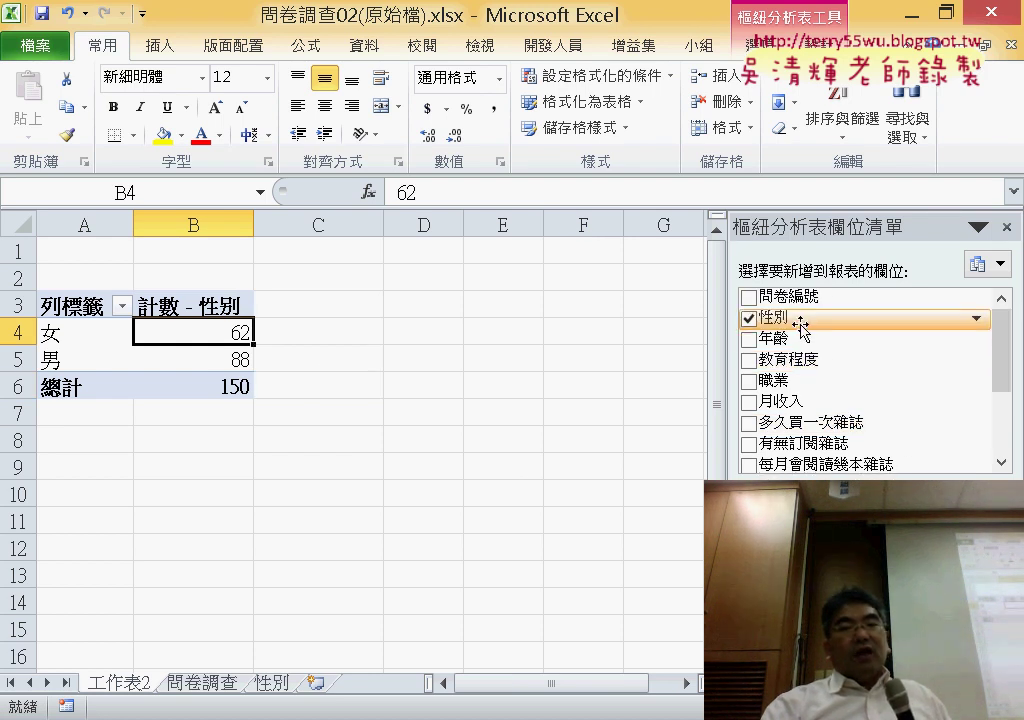
pyautogui.moveTo(770, 320)
pyautogui.mouseDown()
pyautogui.moveTo(855, 490)
pyautogui.moveTo(860, 600)
pyautogui.mouseUp()
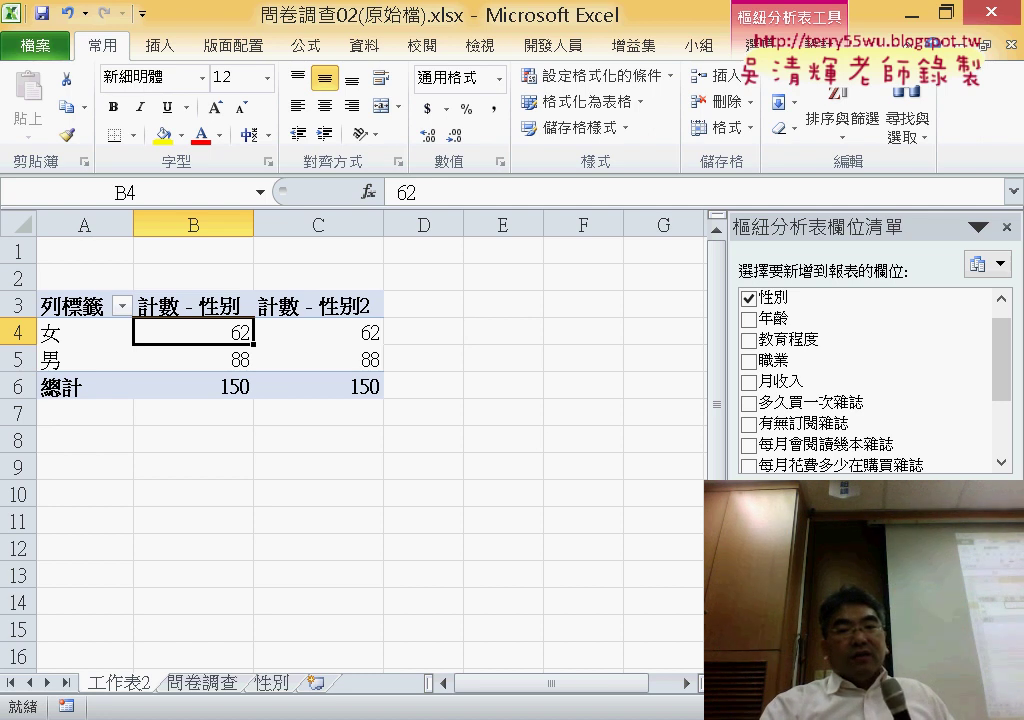
pyautogui.click(850, 358)
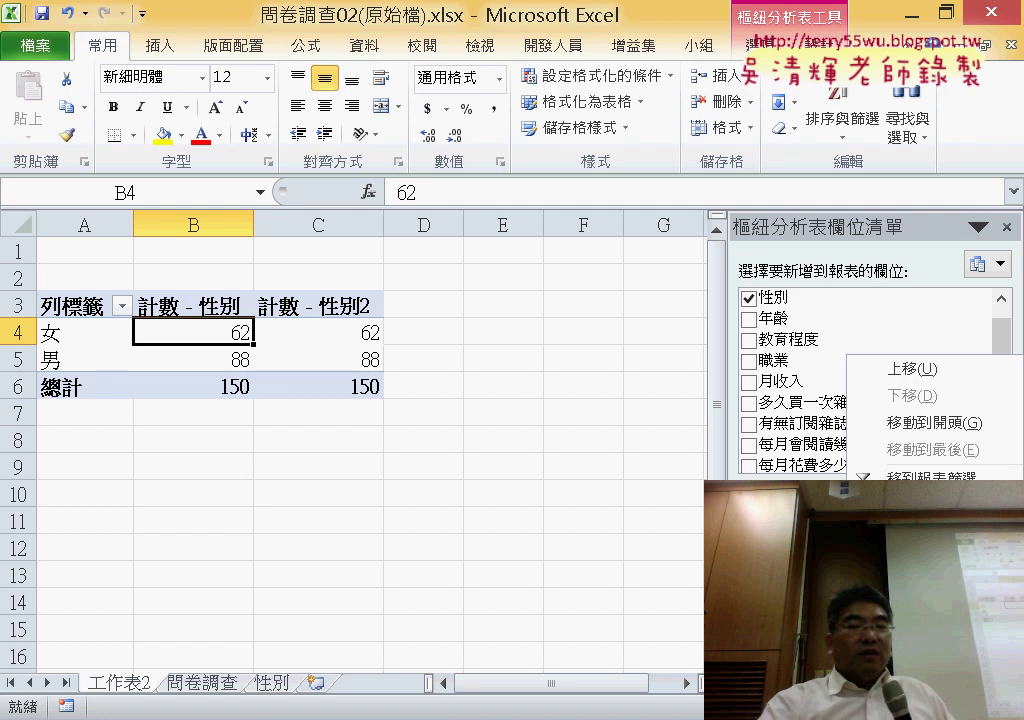
pyautogui.press('Escape')
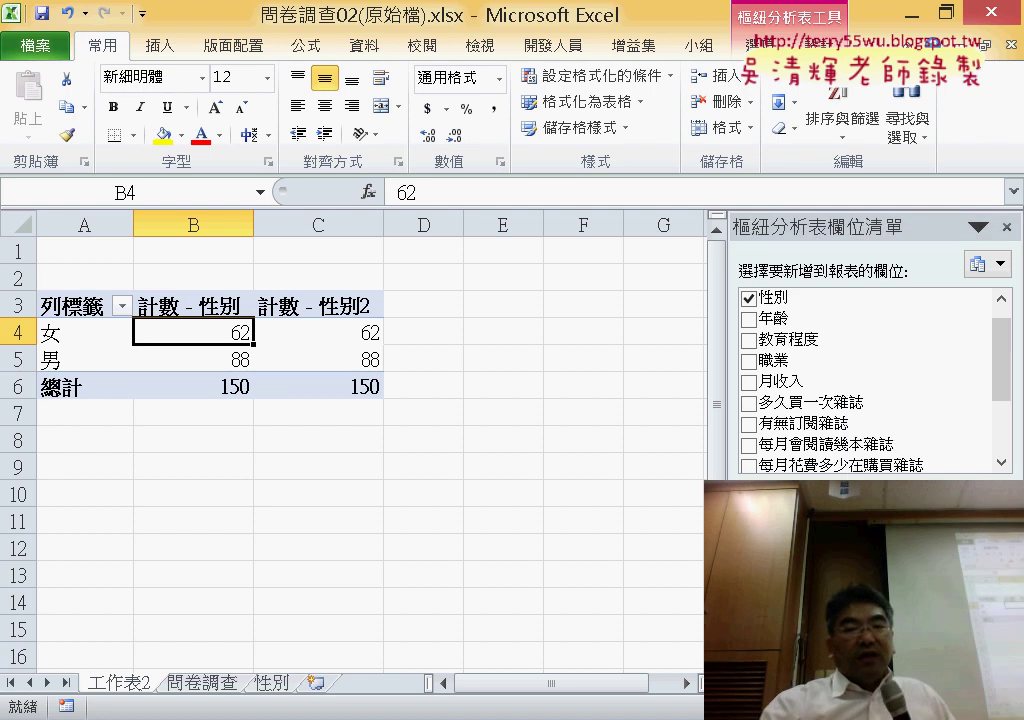
pyautogui.rightClick(847, 355)
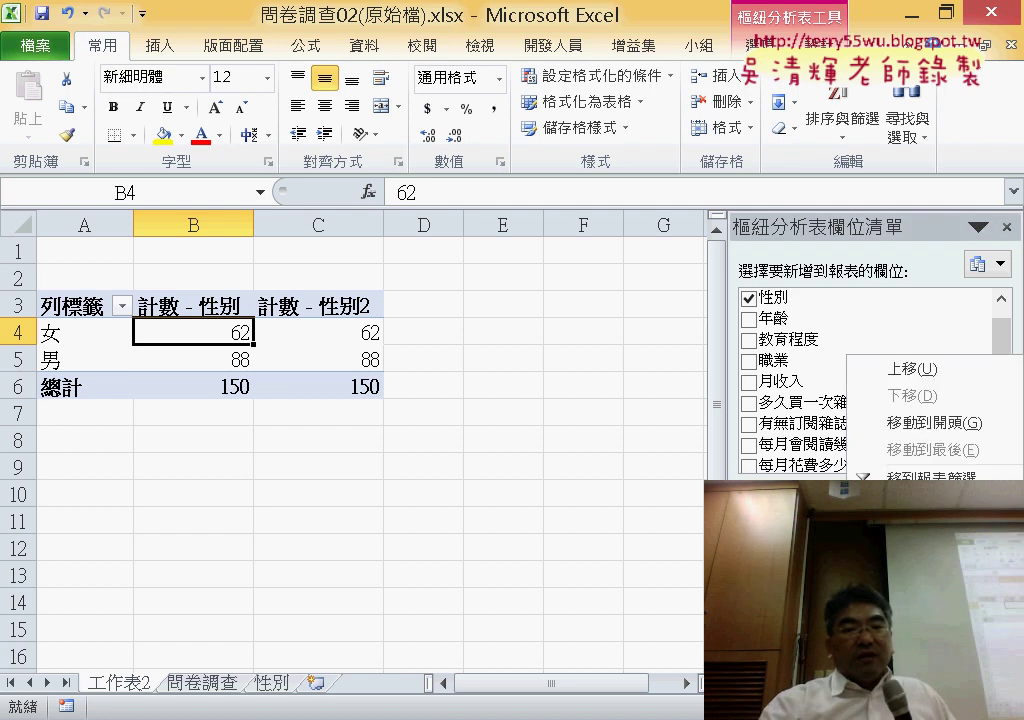
pyautogui.click(930, 612)
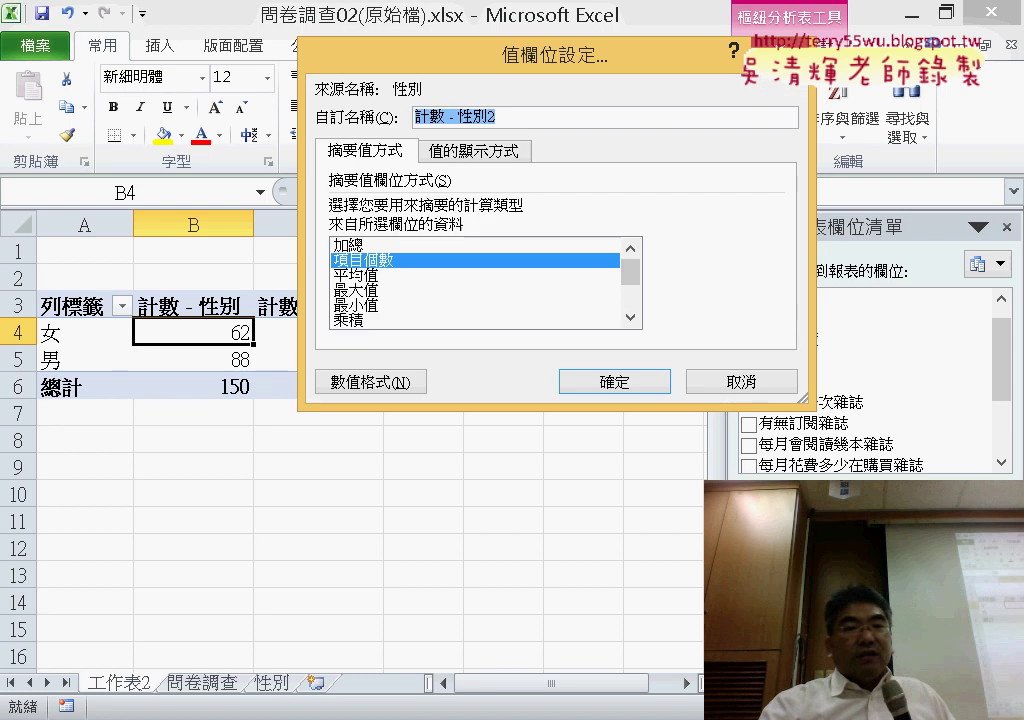
pyautogui.click(465, 155)
pyautogui.click(410, 207)
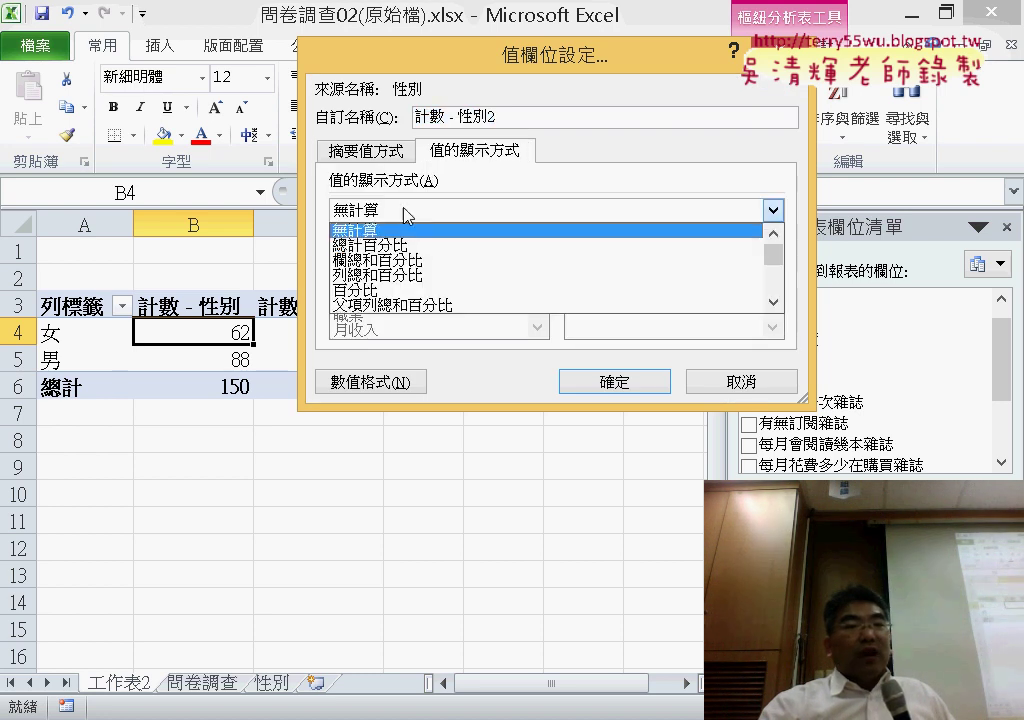
pyautogui.click(407, 243)
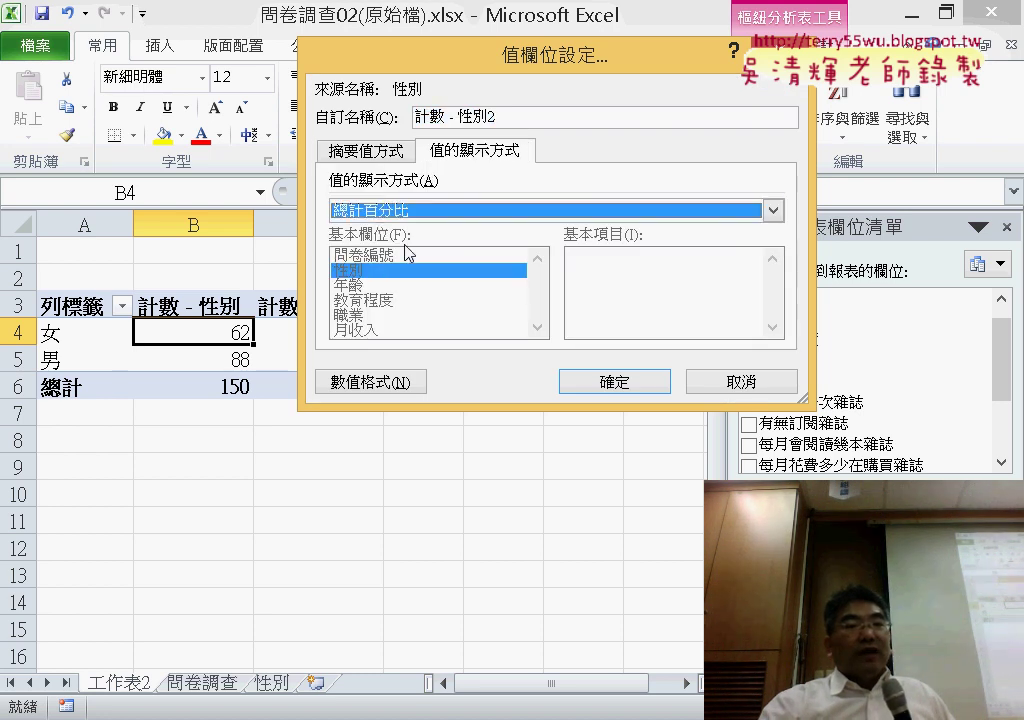
pyautogui.click(613, 382)
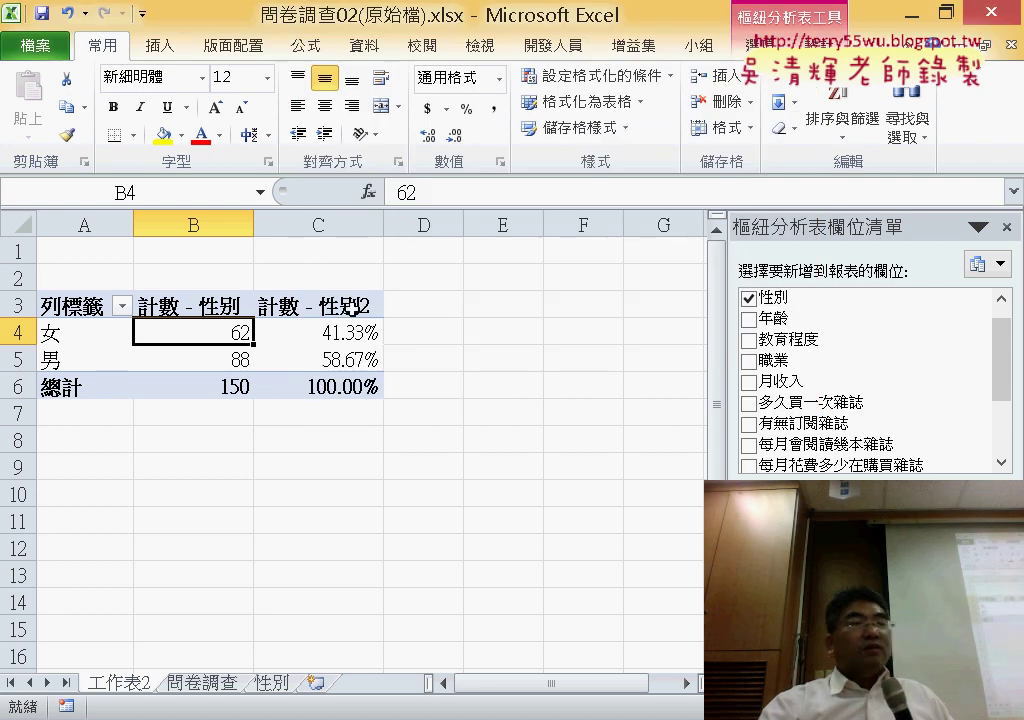
pyautogui.moveTo(355, 305); pyautogui.dragTo(455, 398)
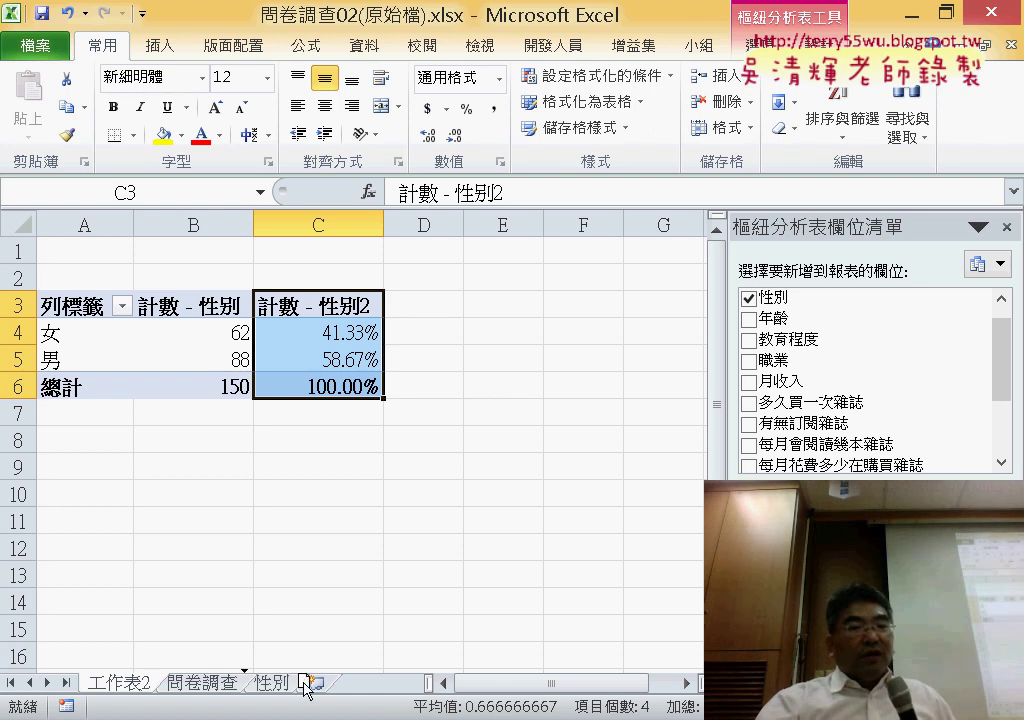
# Move the pivot sheet after the 性別 sheet and compare it with the COUNTIF results.
pyautogui.moveTo(222, 690); pyautogui.dragTo(312, 690)
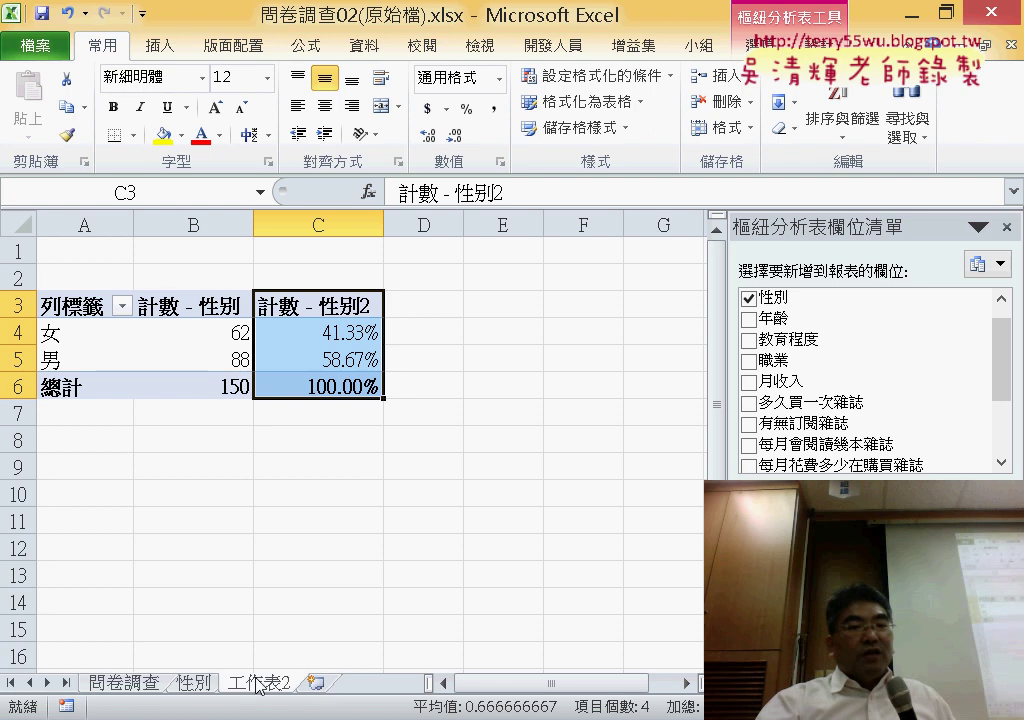
pyautogui.click(195, 683)
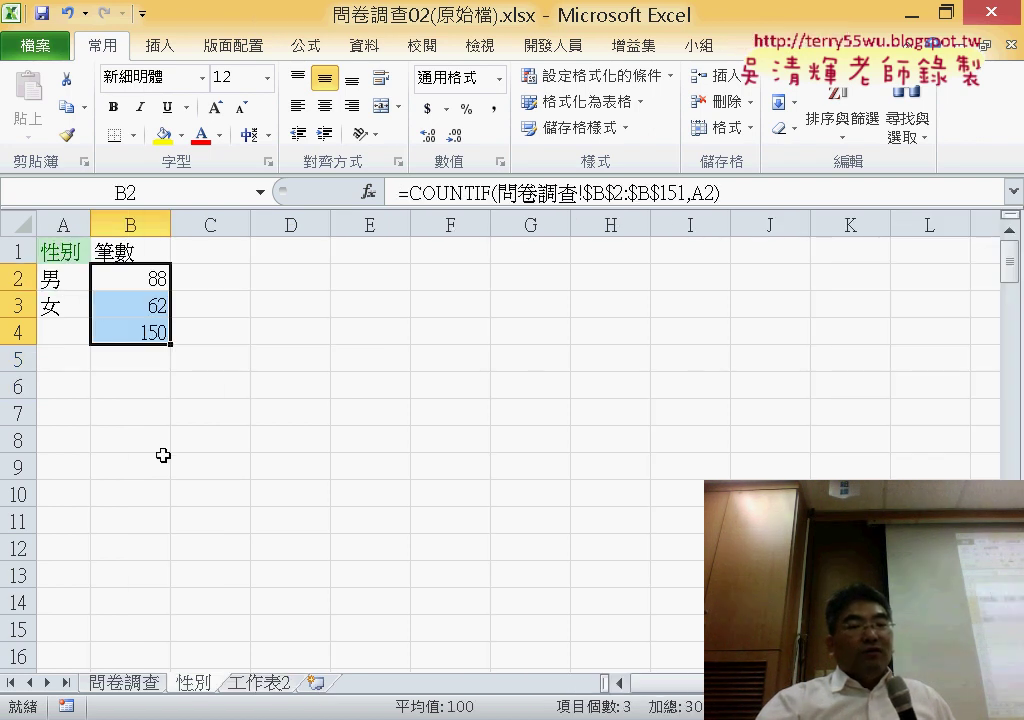
pyautogui.click(262, 683)
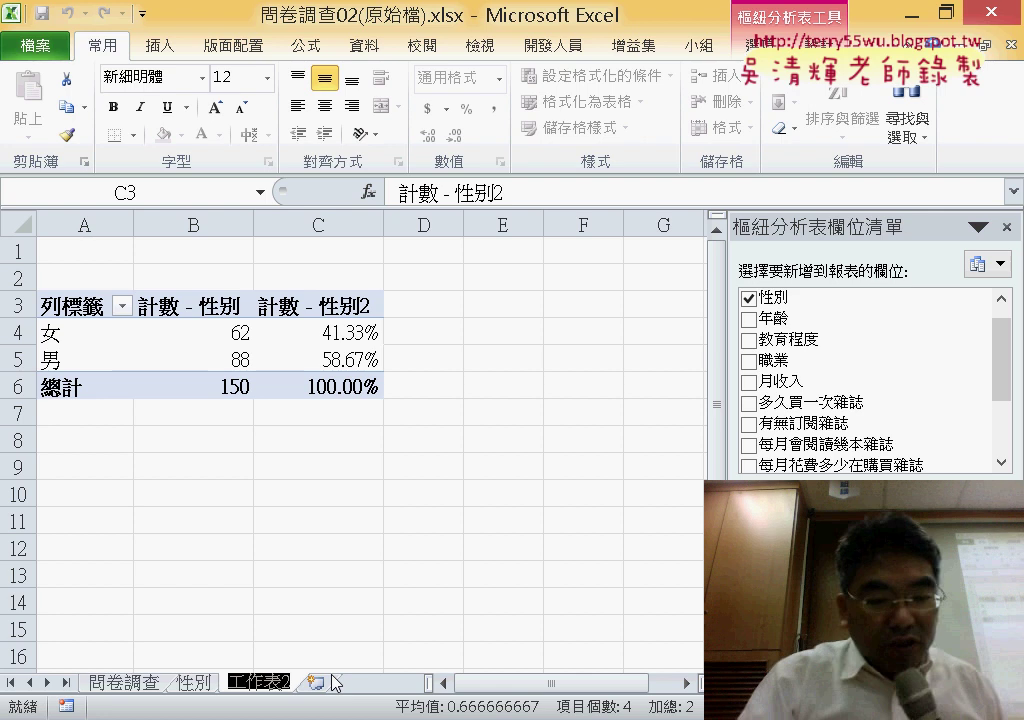
# Rename the pivot sheet 性別樞紐 with the Zhuyin IME, then check it against the 性別 sheet.
pyautogui.write('ㄒㄧ')
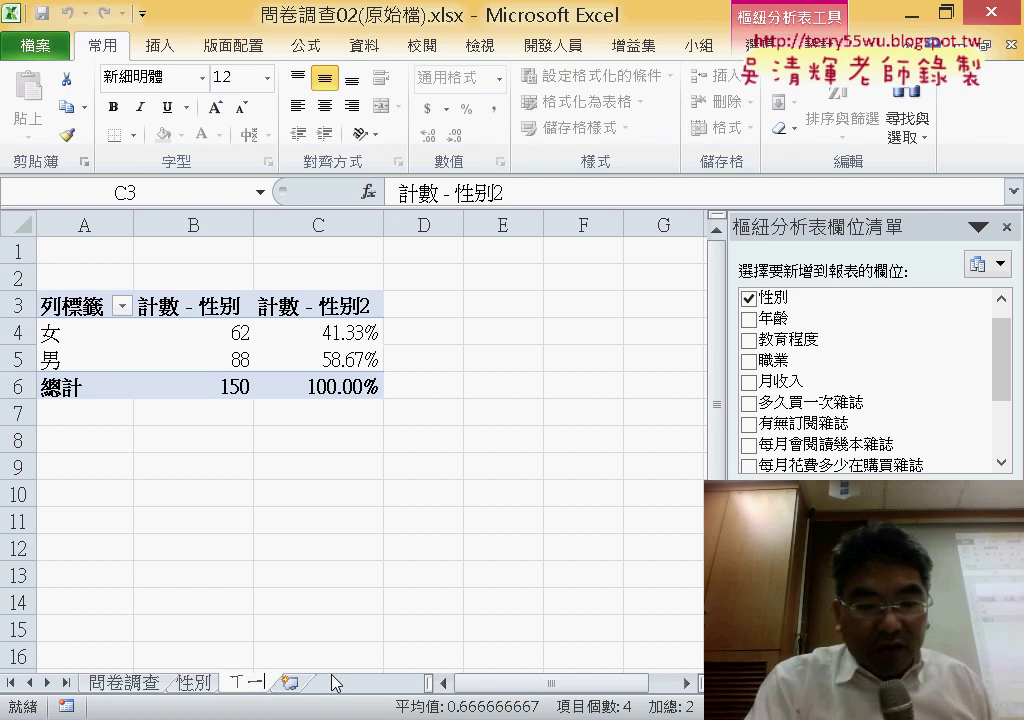
pyautogui.write('ㄥˋ')
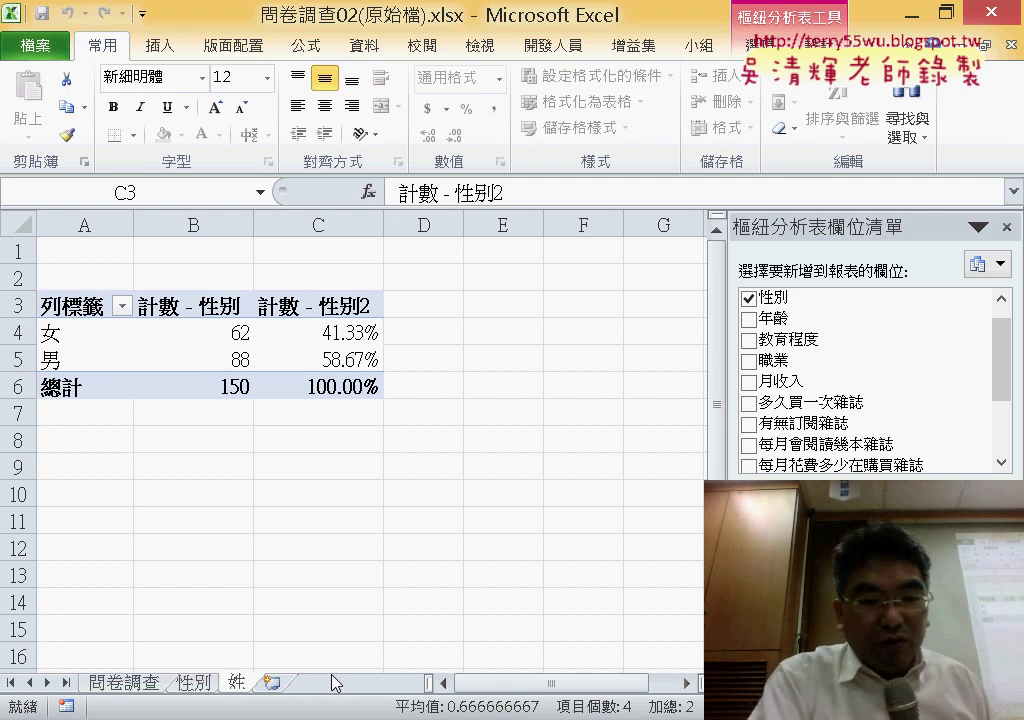
pyautogui.write('ㄅㄧㄝˊ')
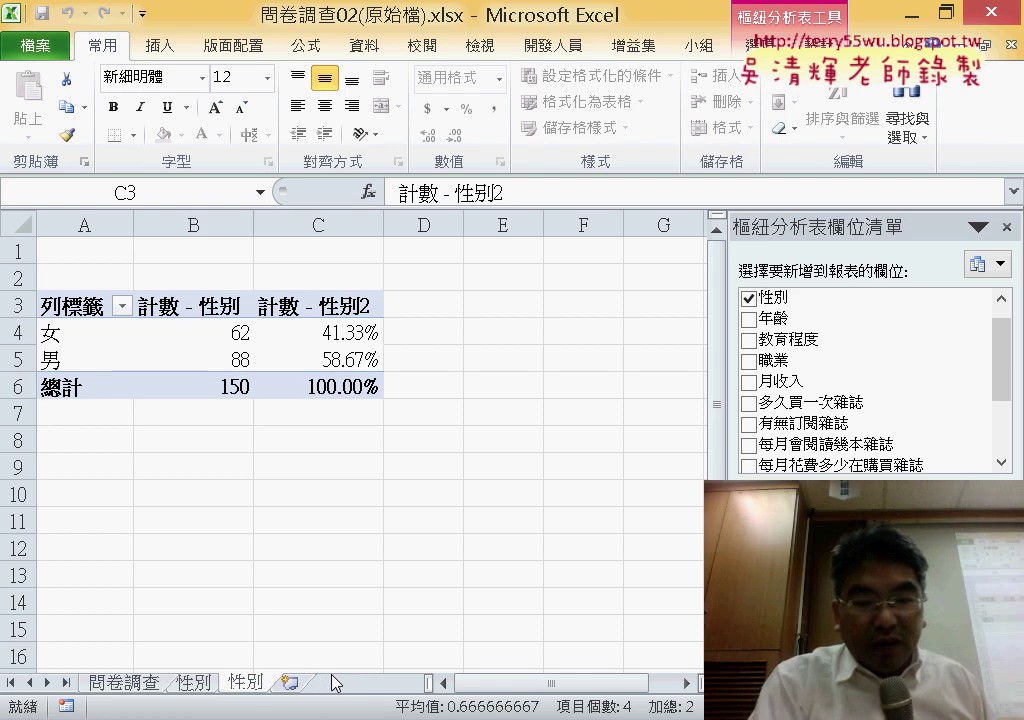
pyautogui.write('ㄕㄨ')
pyautogui.press('space')
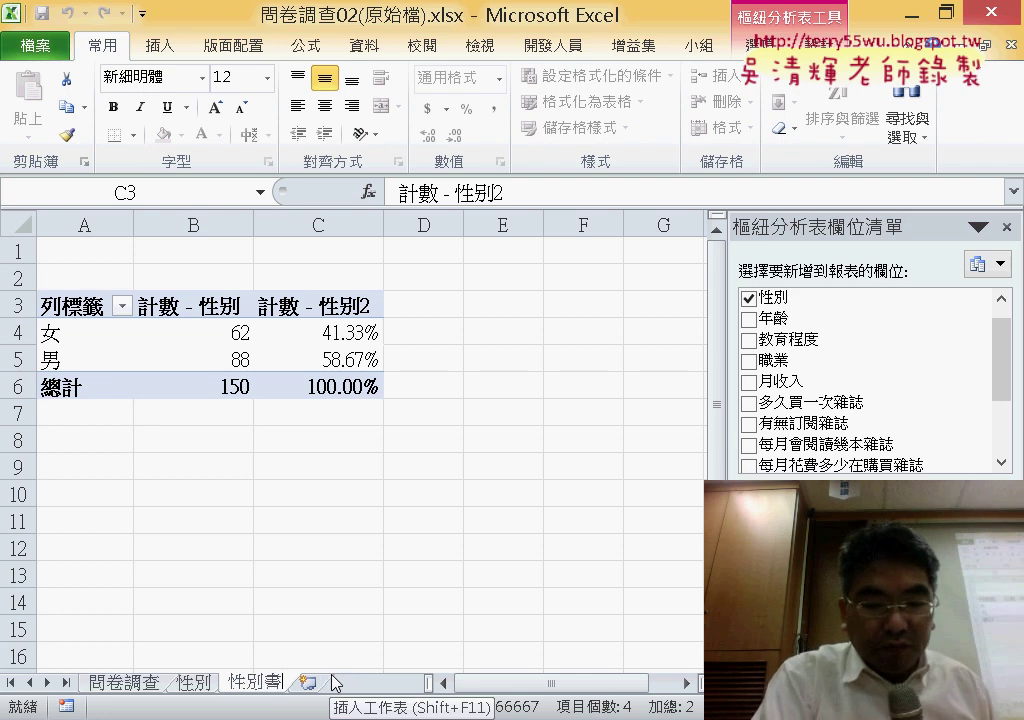
pyautogui.write('ㄋㄧㄡ')
pyautogui.press('space')
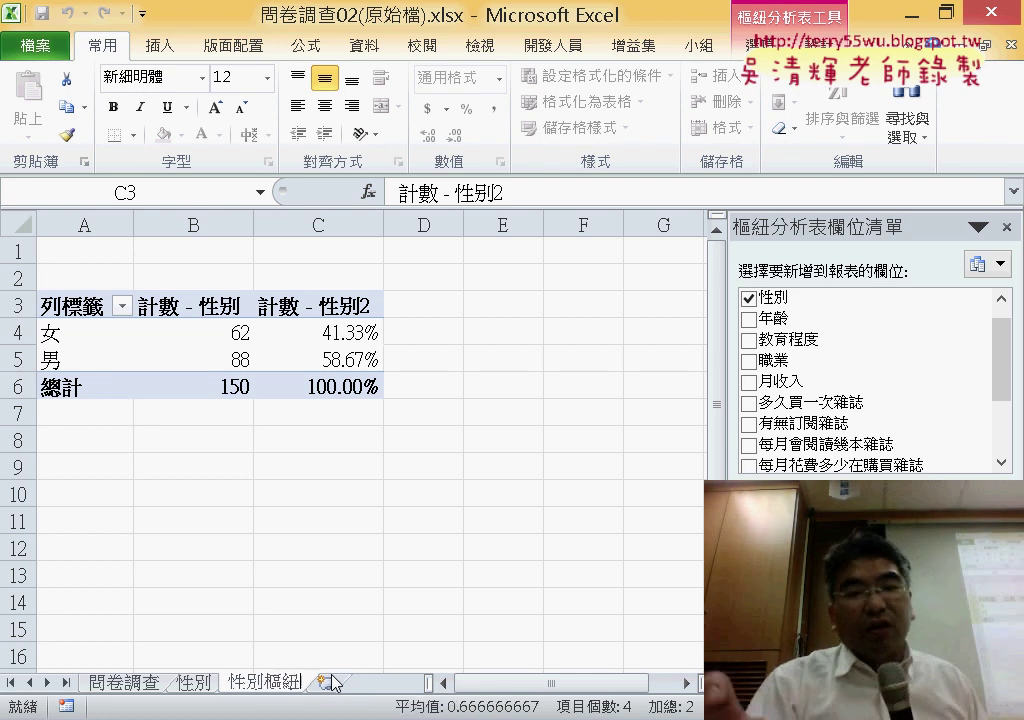
pyautogui.press('Return')
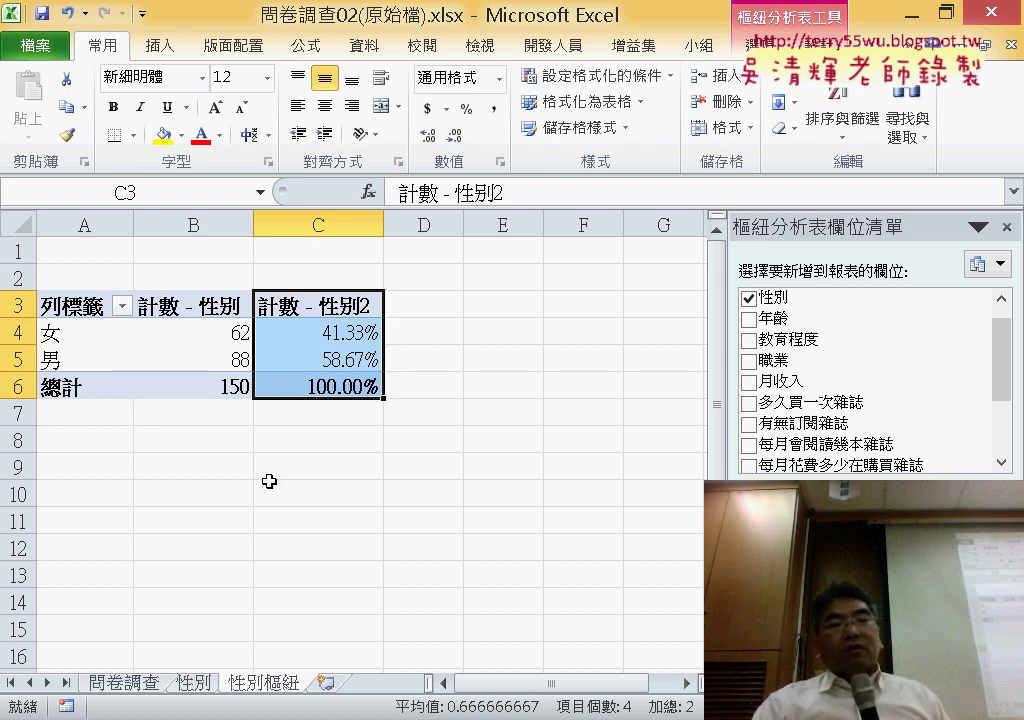
pyautogui.click(277, 500)
pyautogui.click(195, 683)
pyautogui.click(266, 683)
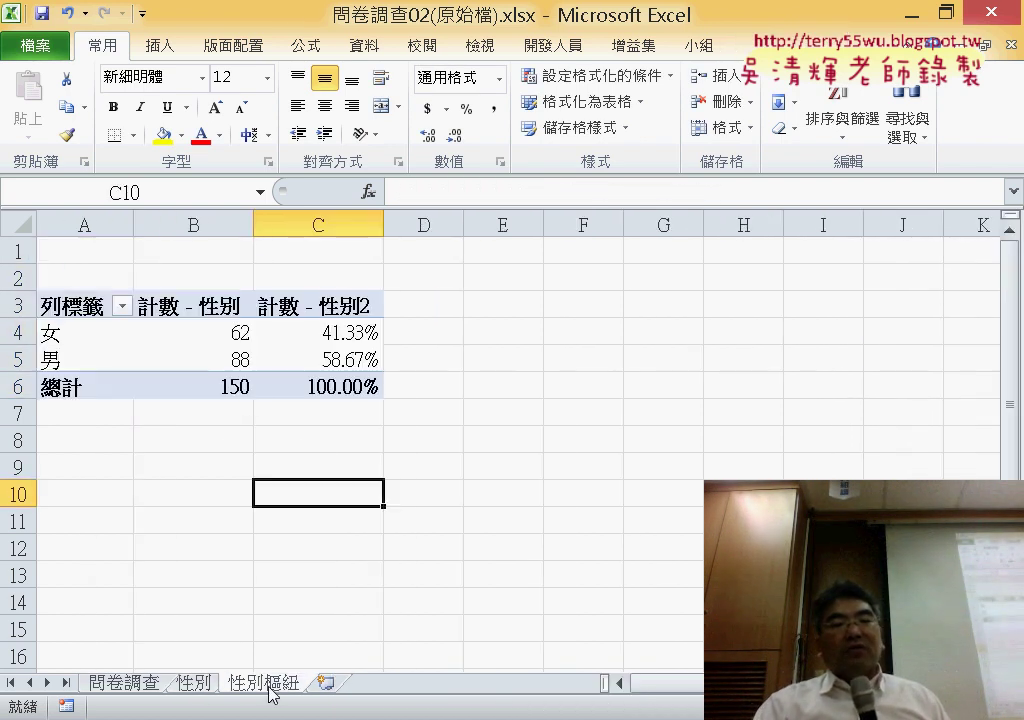
# Go to the 問卷調查 sheet and review columns B to F, 性別 through 月收入.
pyautogui.click(123, 683)
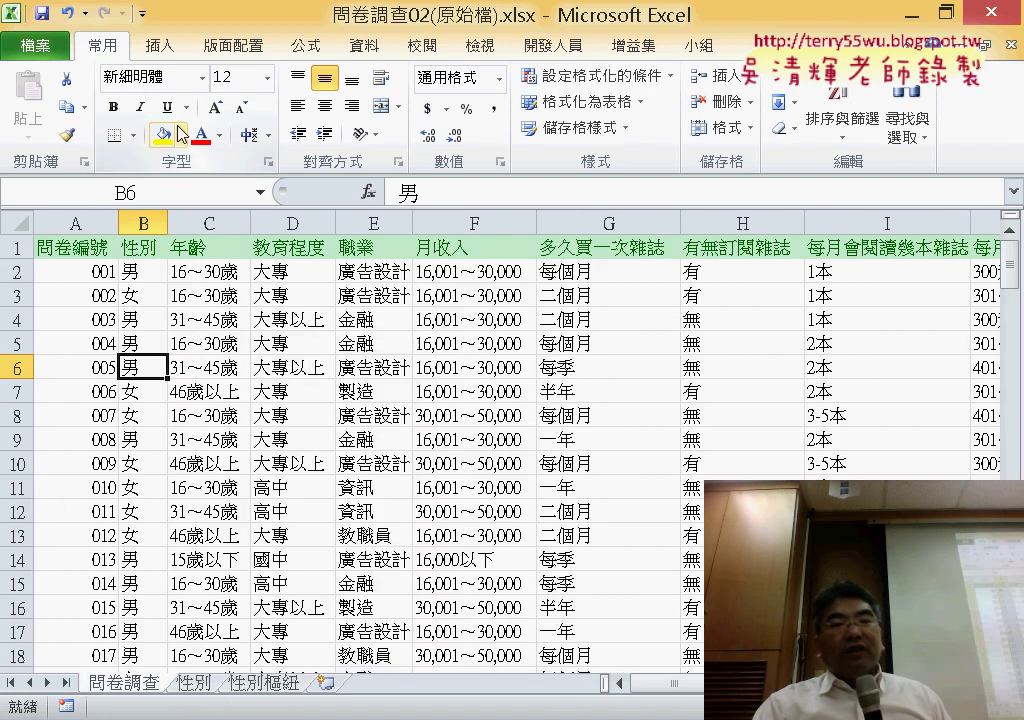
pyautogui.click(144, 222)
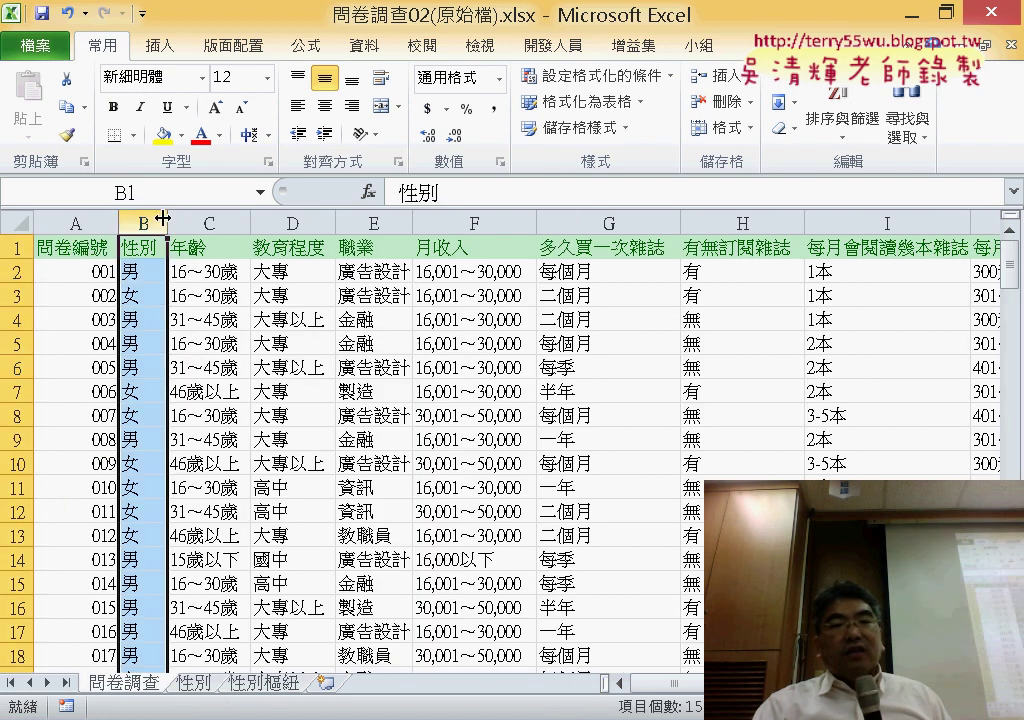
pyautogui.moveTo(210, 222); pyautogui.dragTo(475, 222)
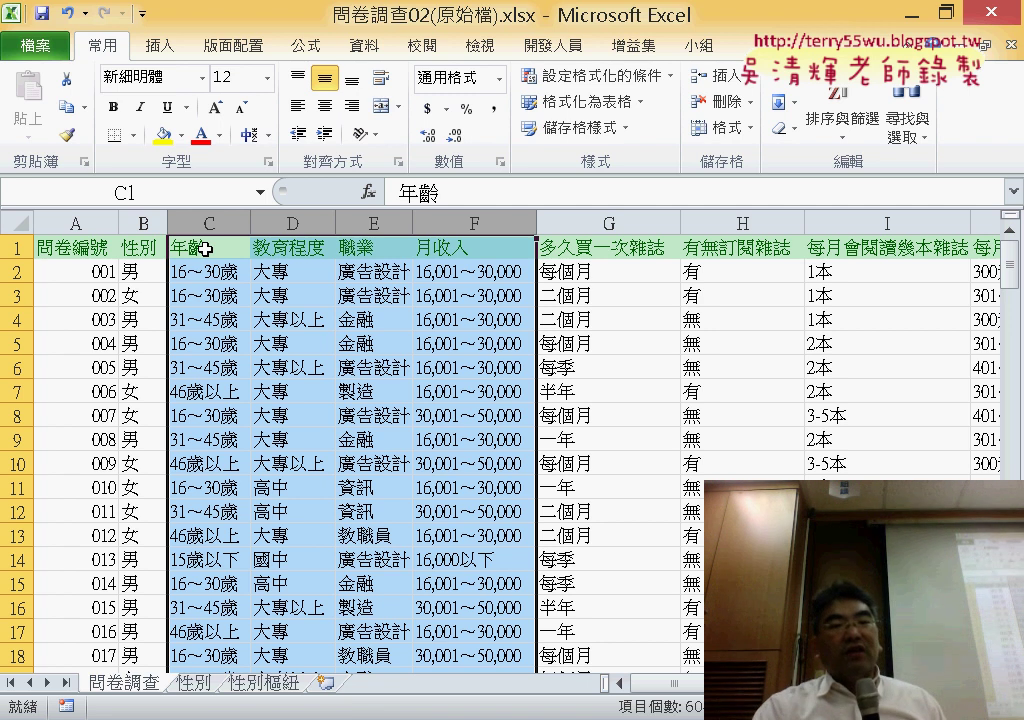
pyautogui.click(225, 535)
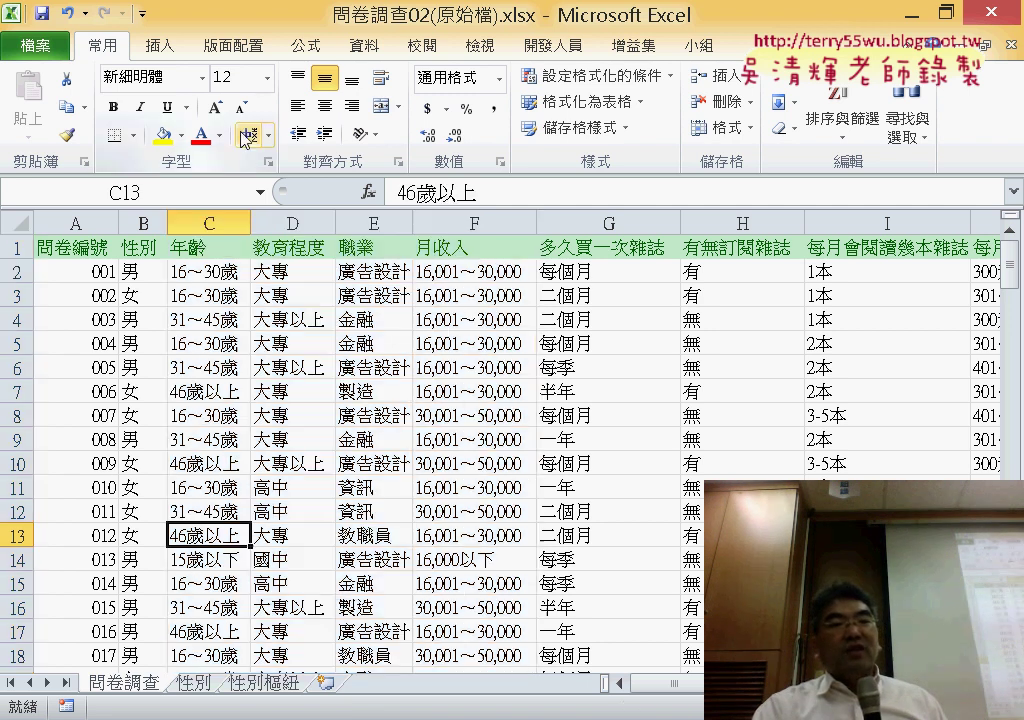
# Insert a pivot table on a new sheet with 年齡 as row labels and counted in Values.
pyautogui.click(160, 45)
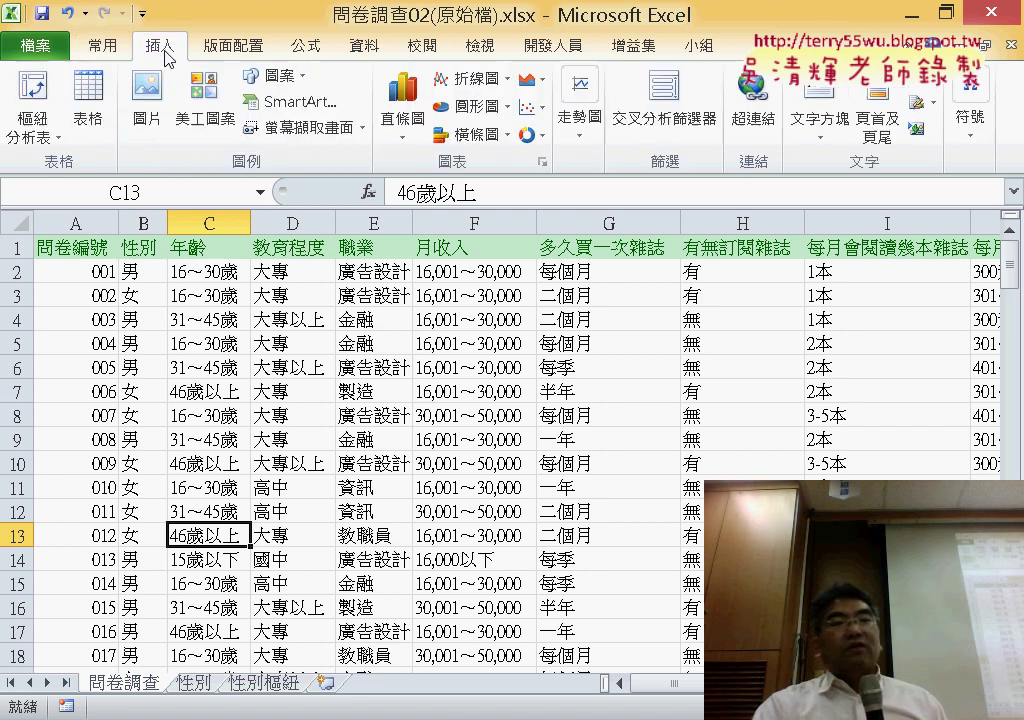
pyautogui.click(47, 128)
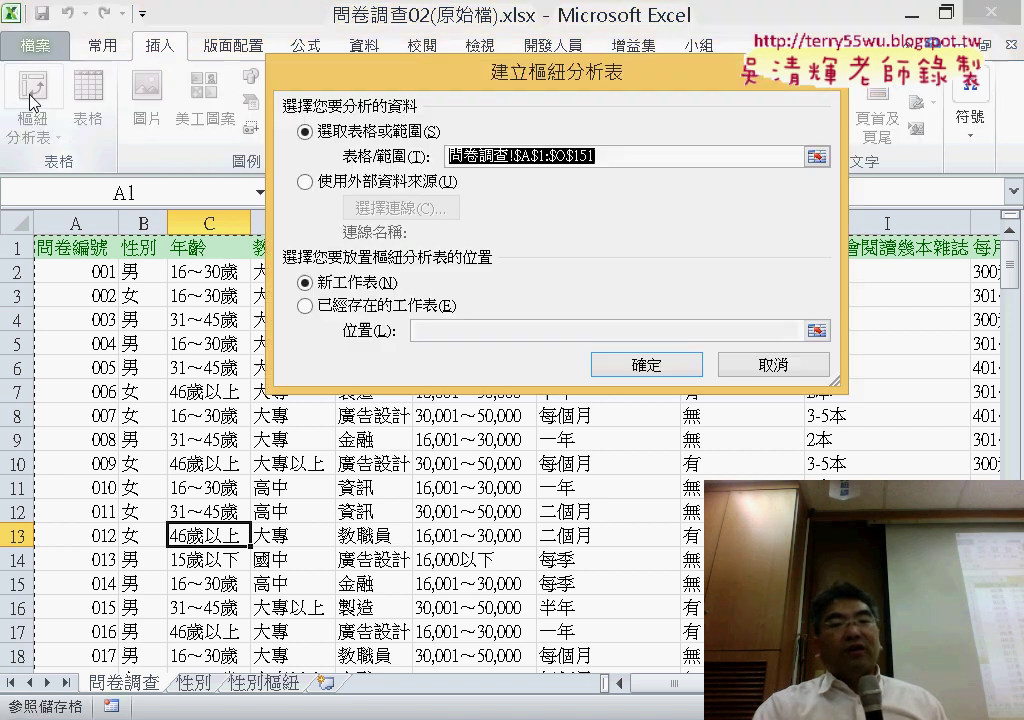
pyautogui.click(650, 366)
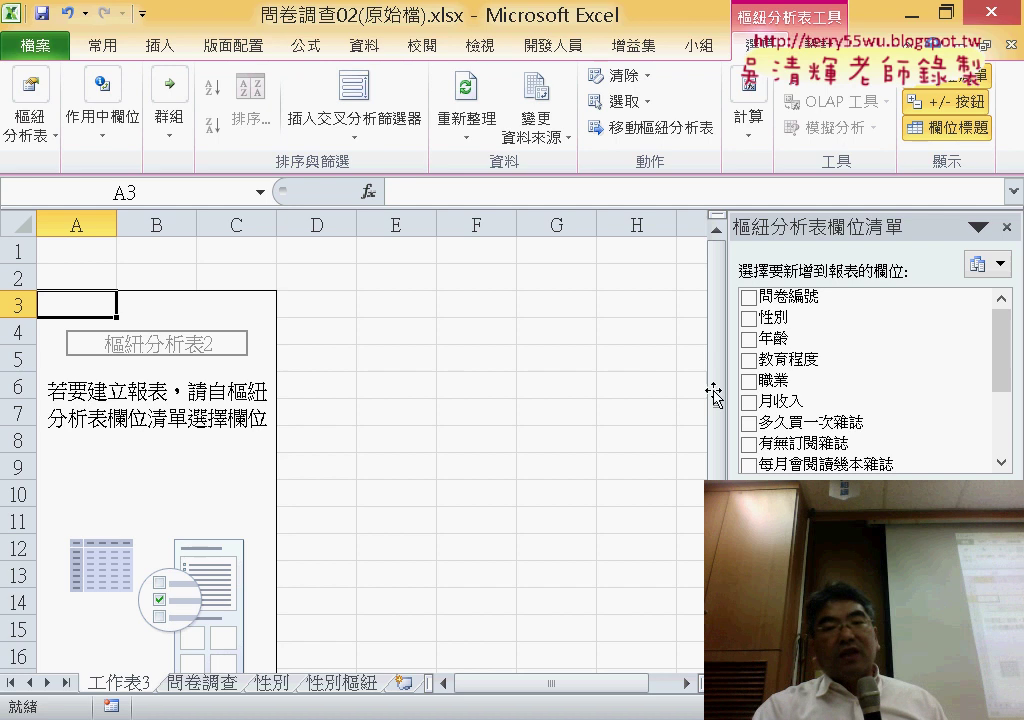
pyautogui.click(748, 338)
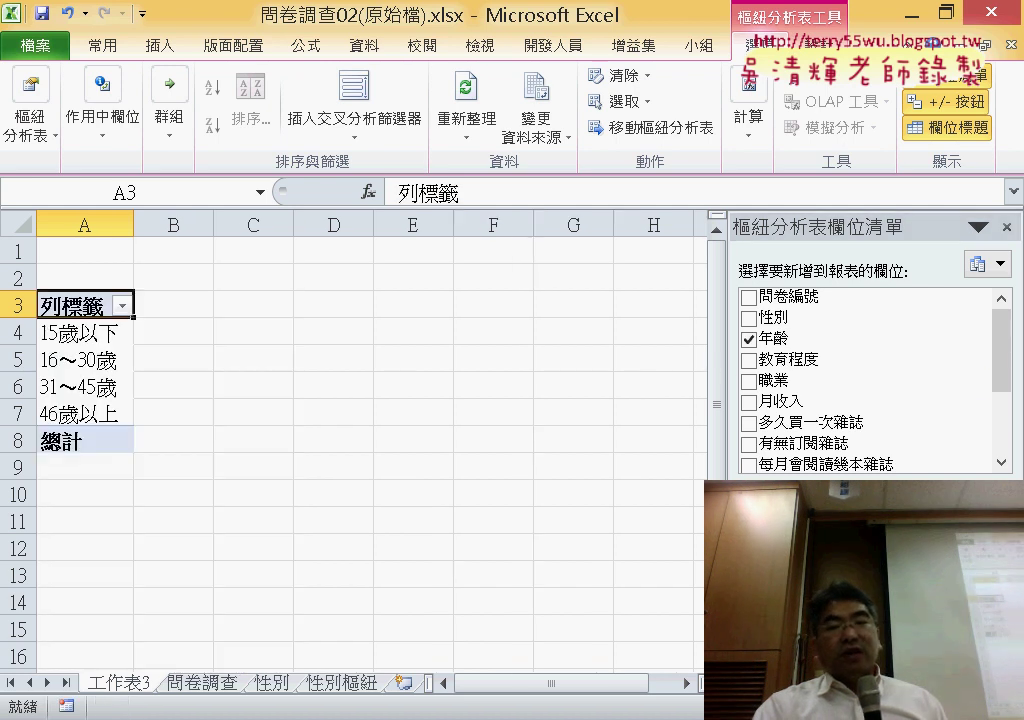
pyautogui.scroll(-1, 790, 338)
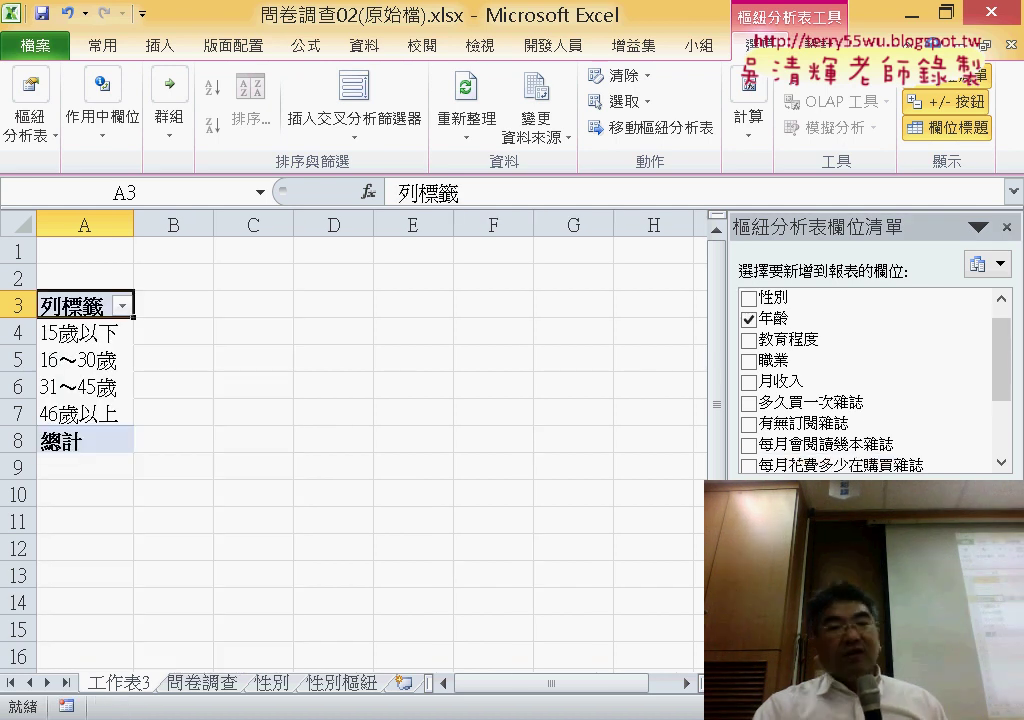
pyautogui.moveTo(773, 318); pyautogui.dragTo(945, 640)
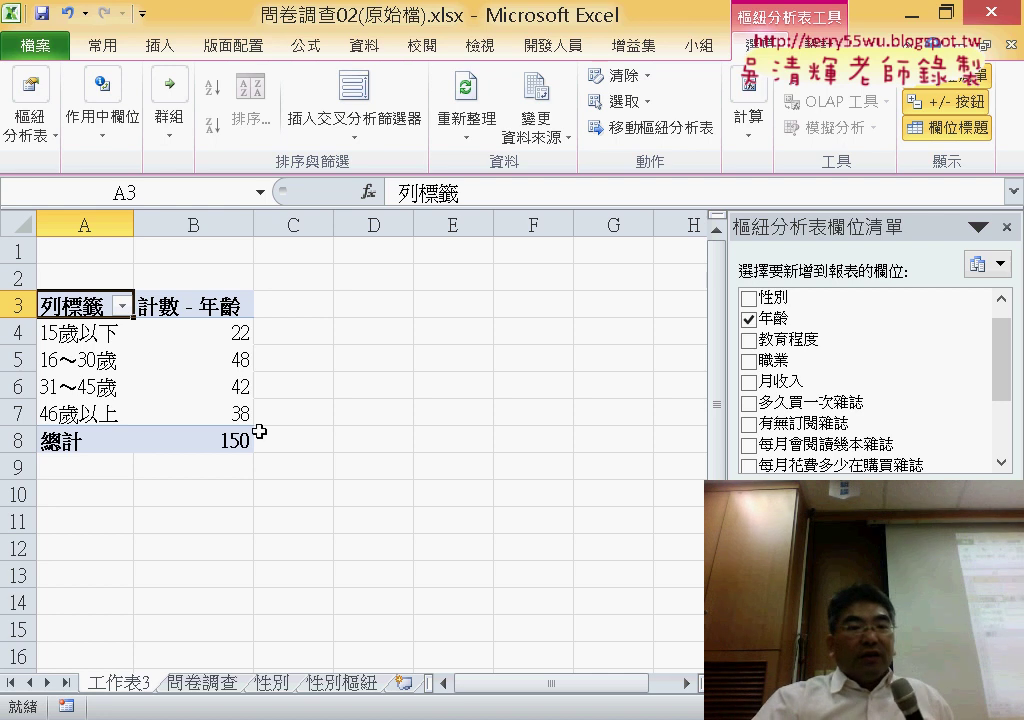
# Point out the 16～30歲 count of 48 and the 31～45歲 count of 42.
pyautogui.click(216, 362)
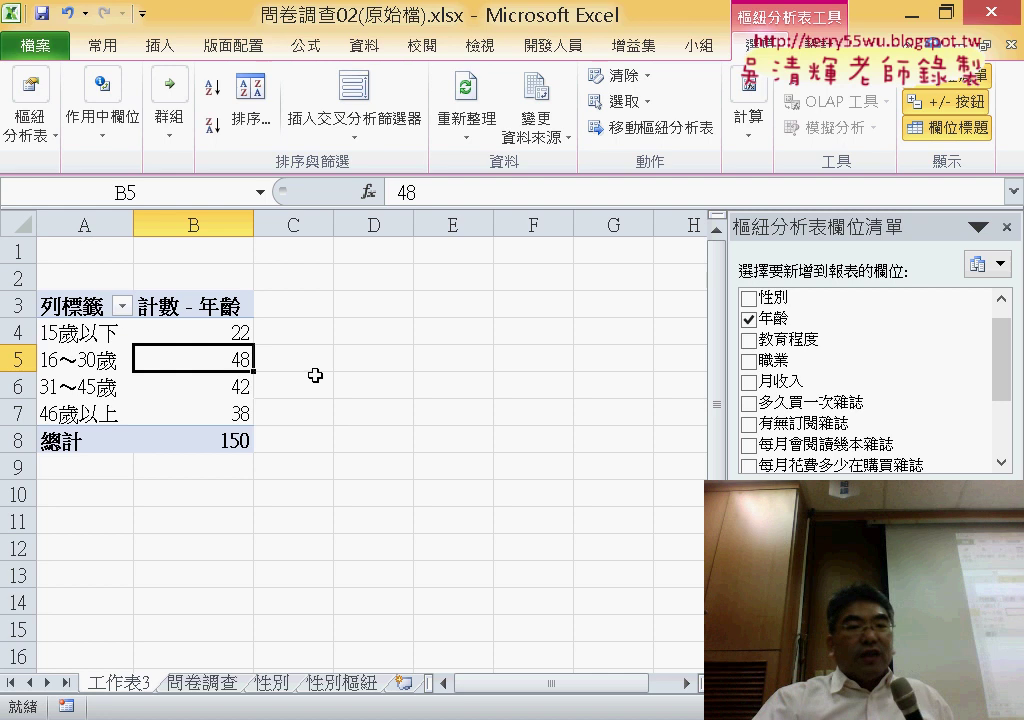
pyautogui.click(49, 362)
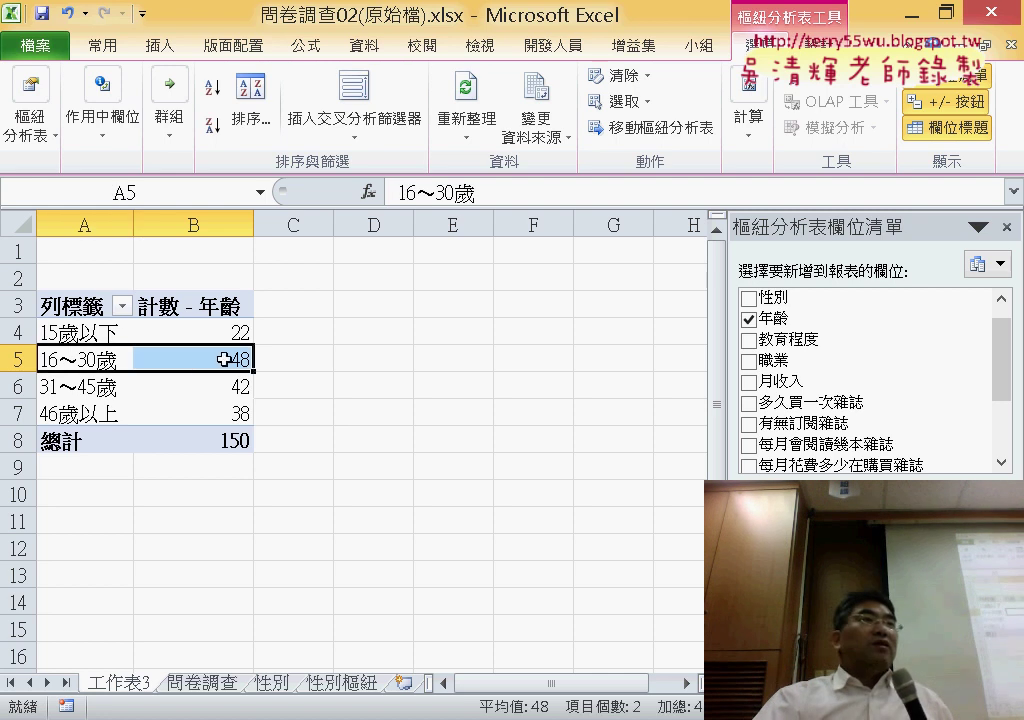
pyautogui.click(222, 360)
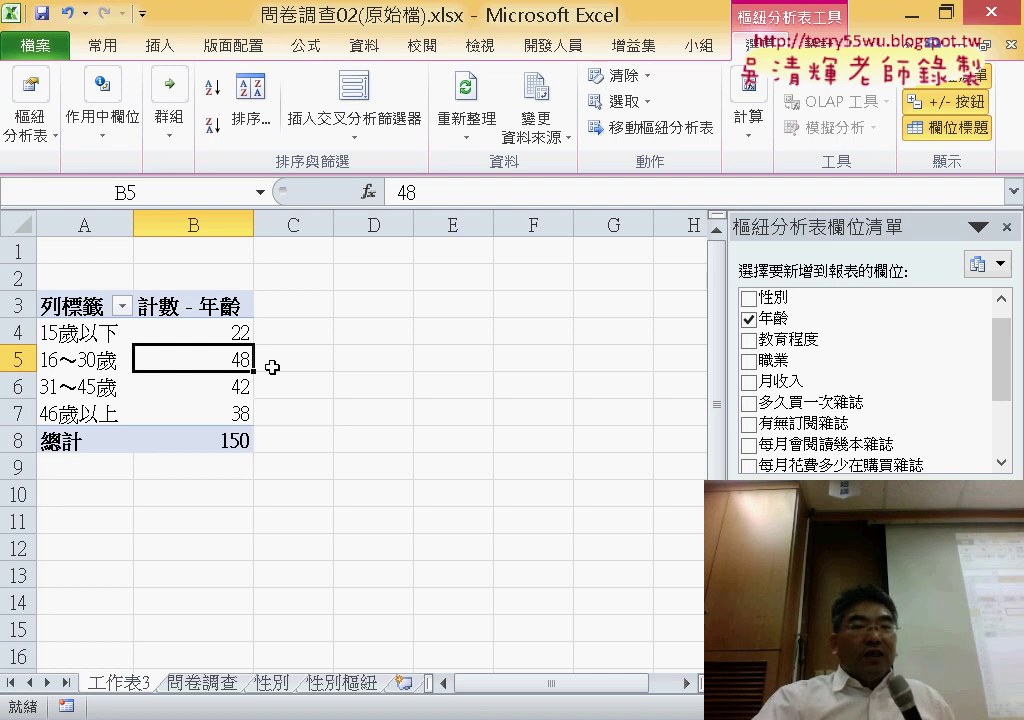
pyautogui.click(77, 390)
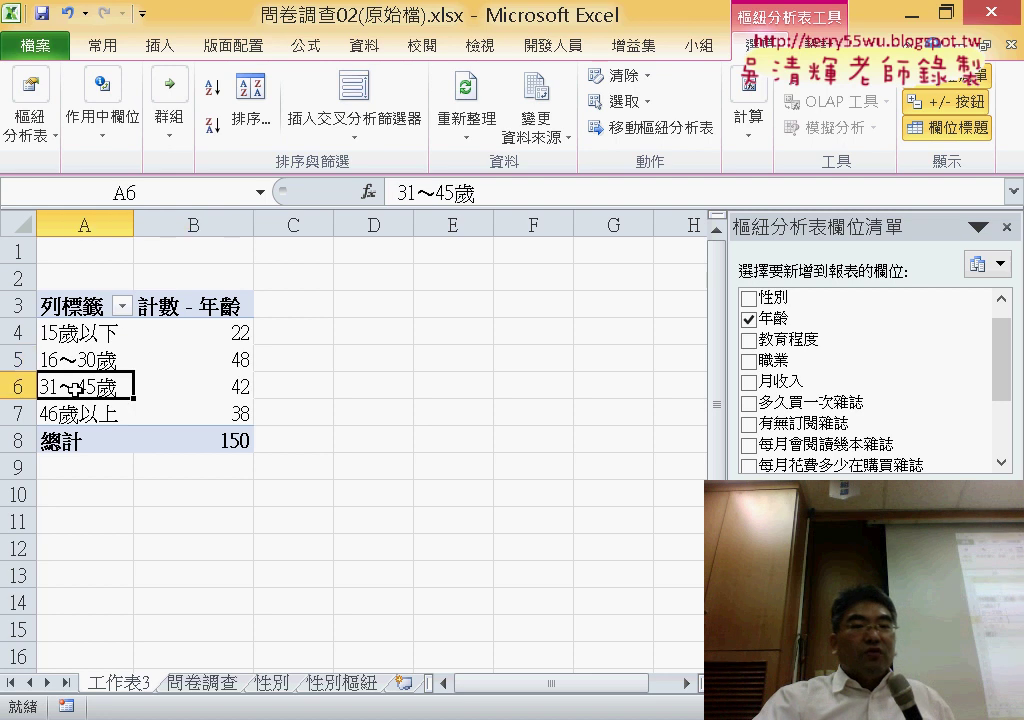
pyautogui.click(229, 384)
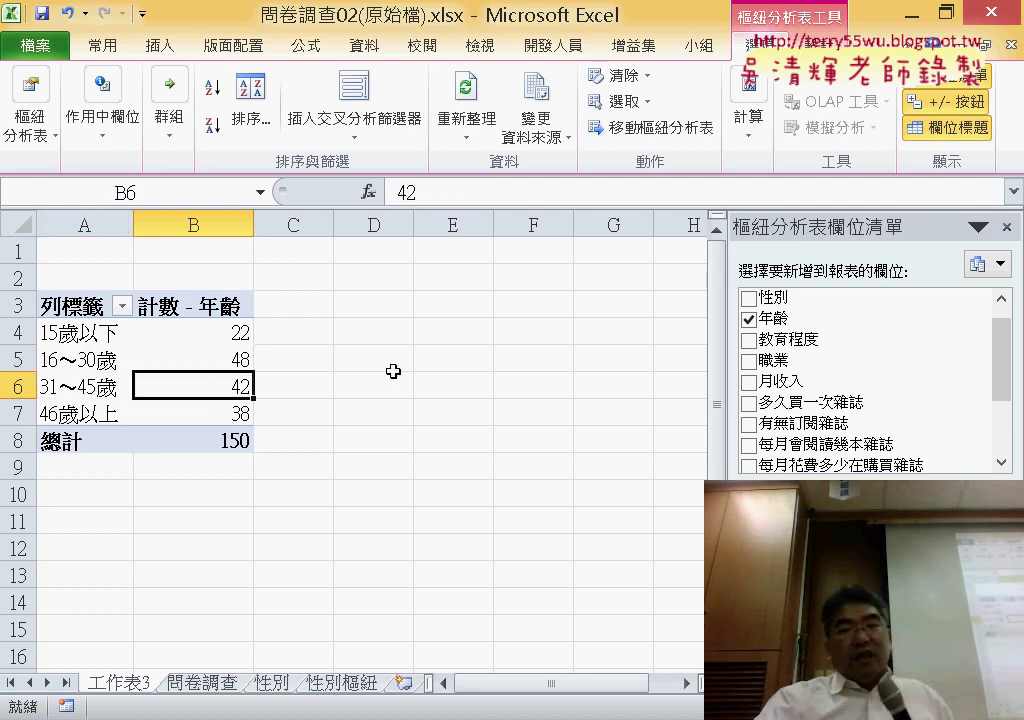
pyautogui.moveTo(800, 318)
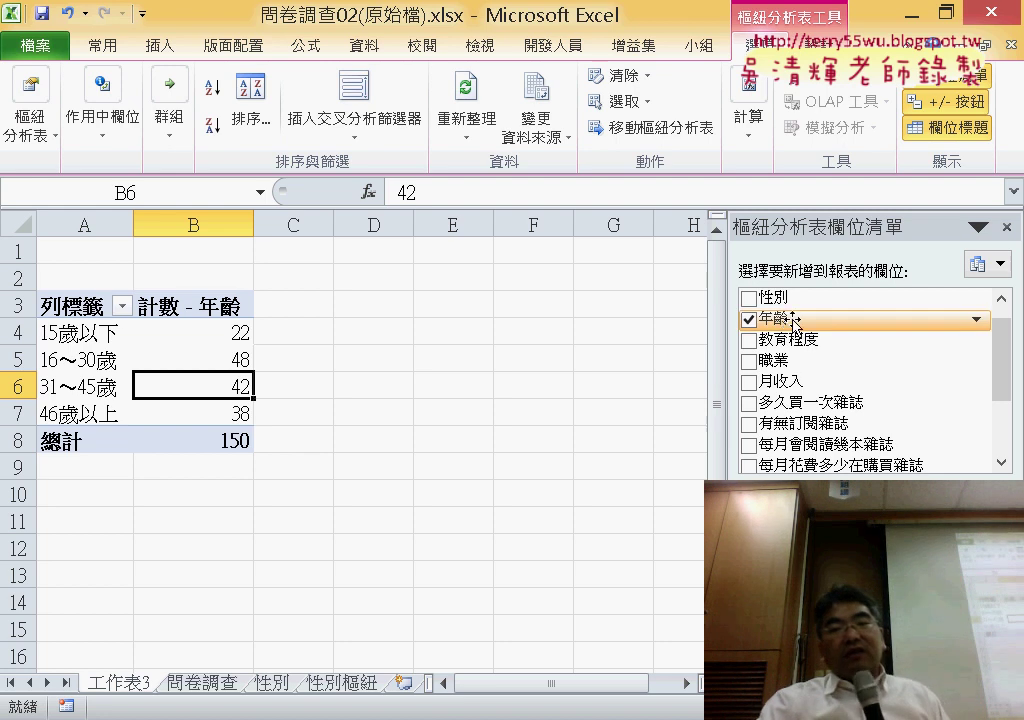
# Show the second 年齡 count as 總計百分比: 14.67%, 32.00%, 28.00%, 25.33%, 100.00%.
pyautogui.scroll(-1, 790, 330)
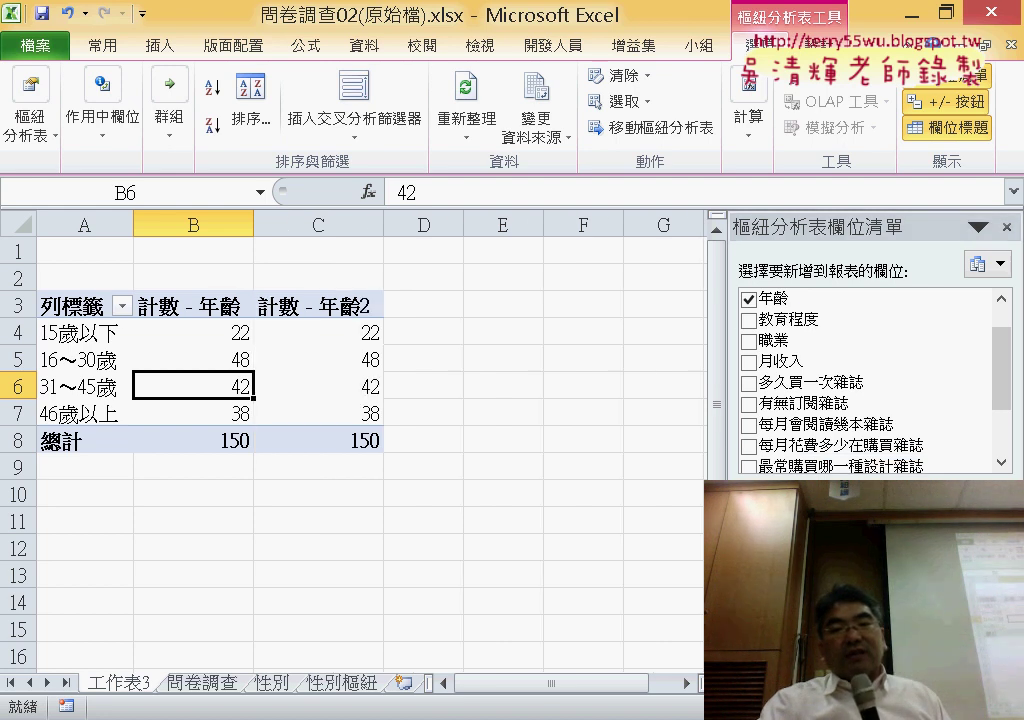
pyautogui.click(850, 630)
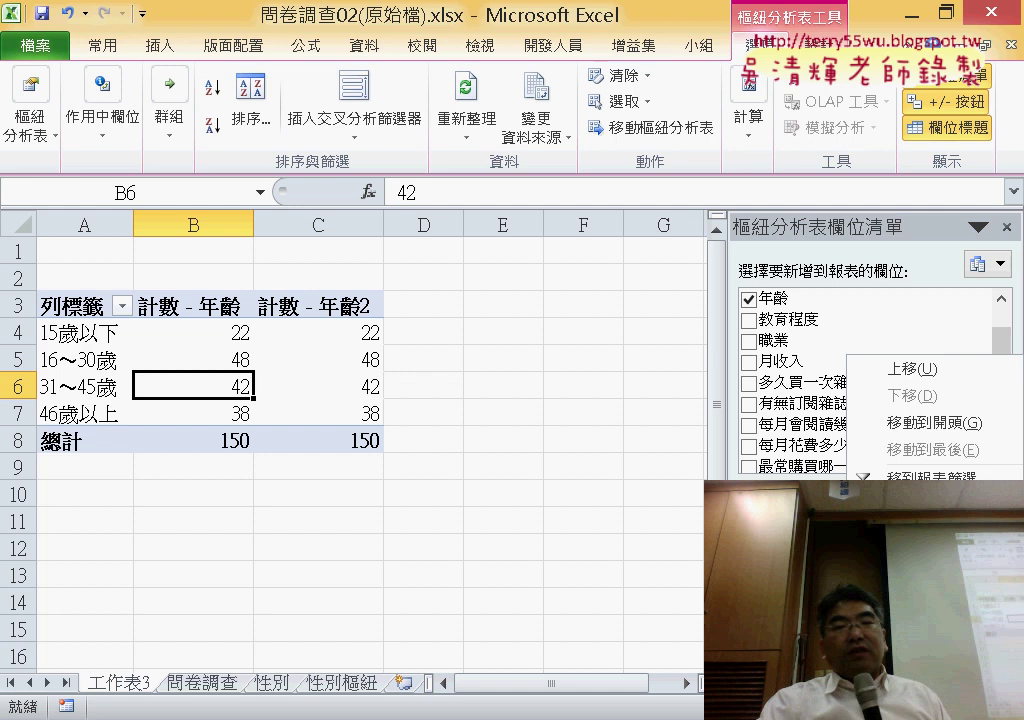
pyautogui.click(910, 635)
pyautogui.click(469, 153)
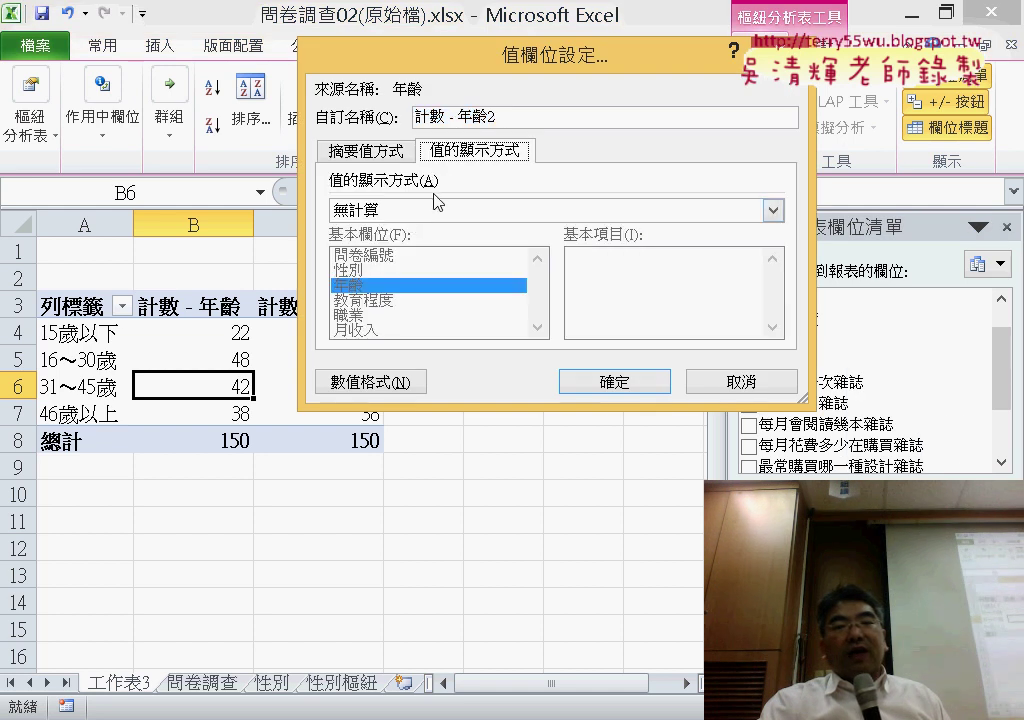
pyautogui.click(413, 212)
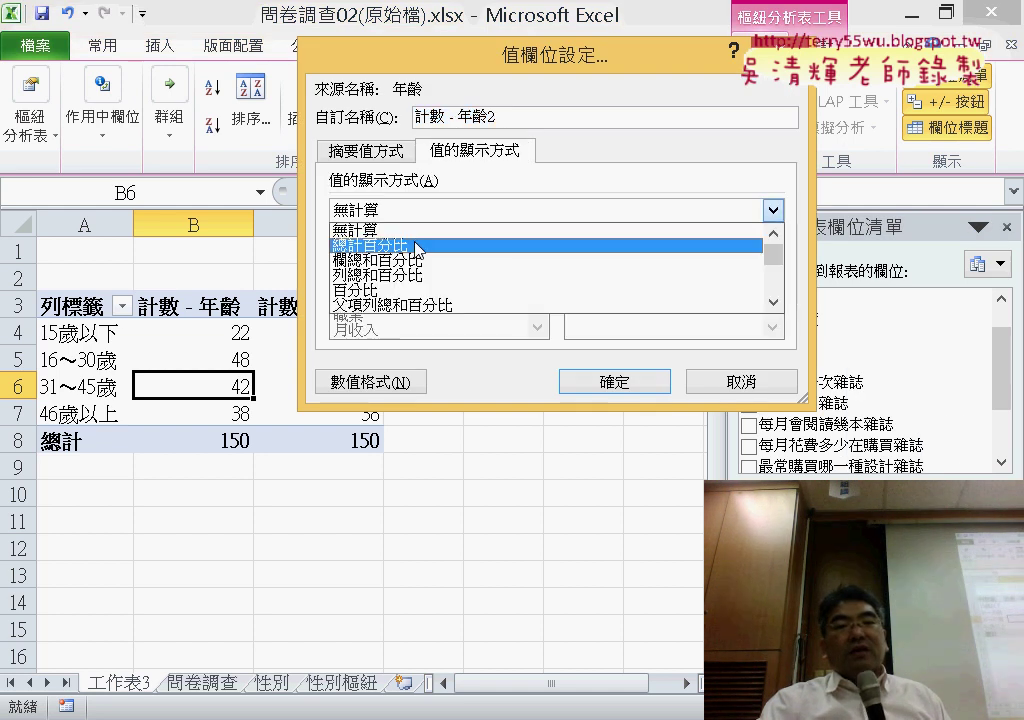
pyautogui.click(417, 248)
pyautogui.click(636, 382)
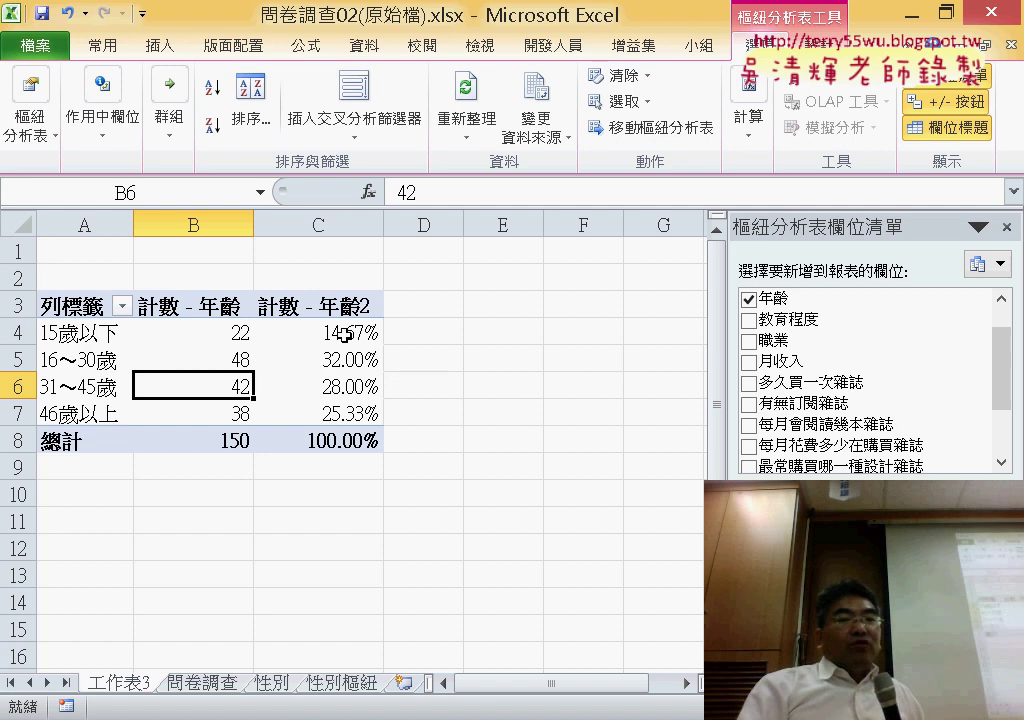
# Select the age percentages C4:C7 and mark the 資料 tab's ascending and descending sort buttons in red ink.
pyautogui.moveTo(344, 334); pyautogui.dragTo(355, 417)
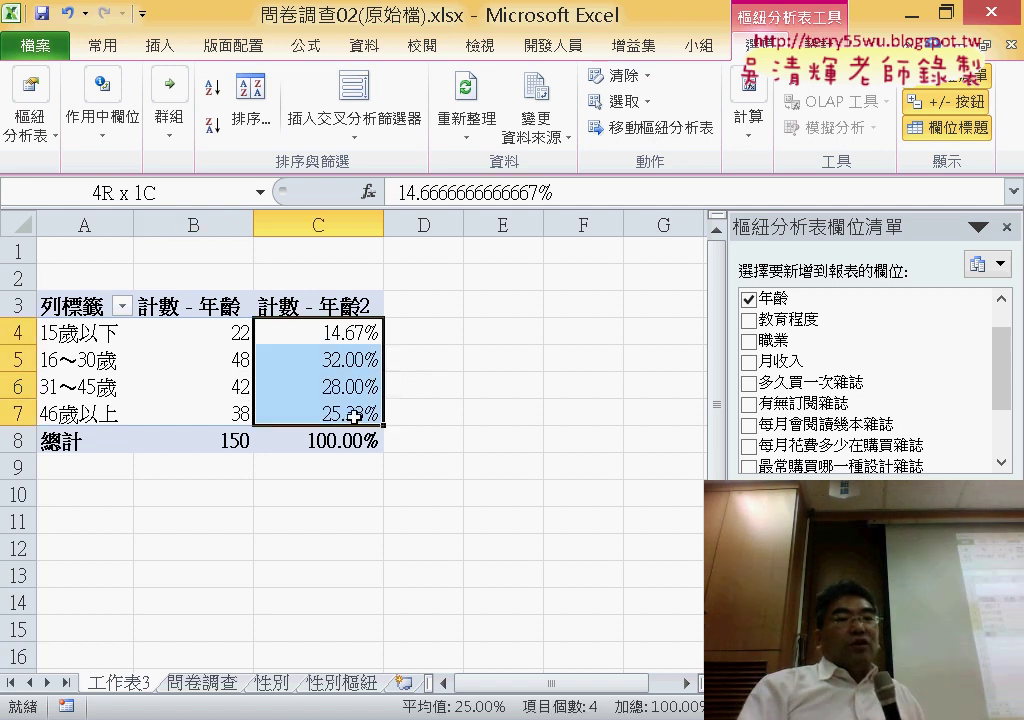
pyautogui.moveTo(344, 334); pyautogui.dragTo(355, 407)
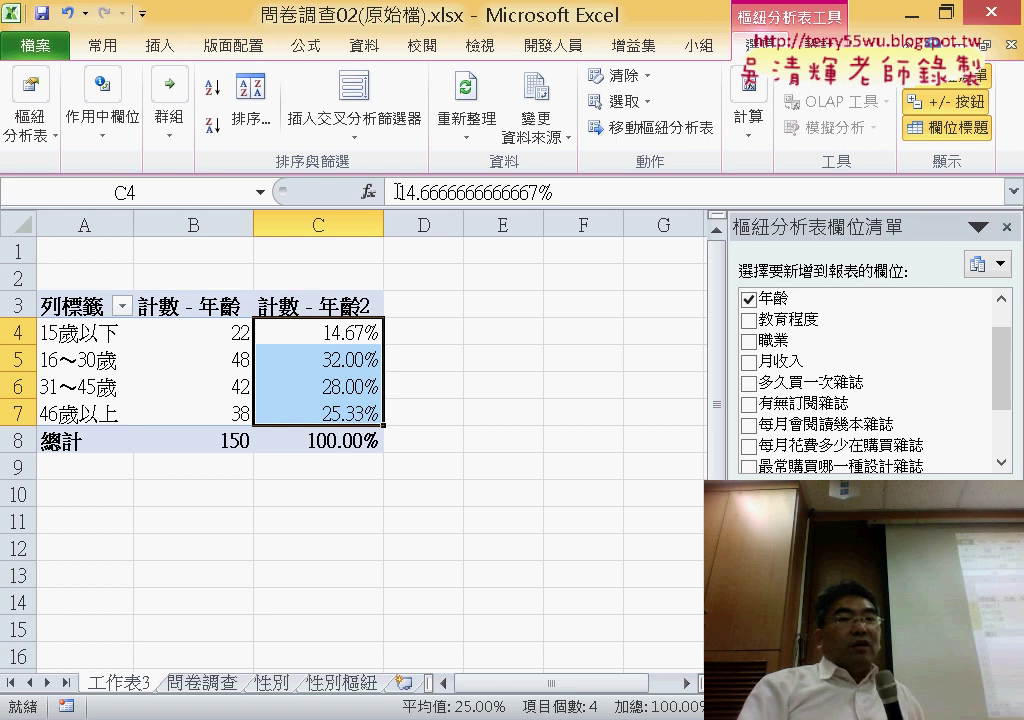
pyautogui.click(372, 54)
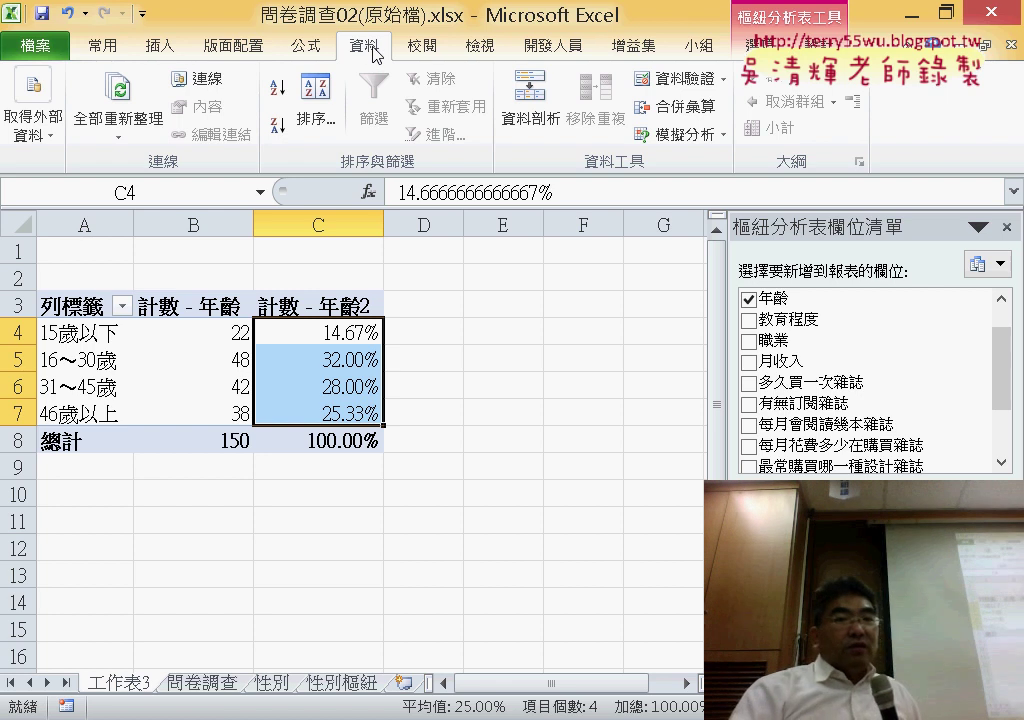
pyautogui.moveTo(388, 18); pyautogui.dragTo(402, 28)
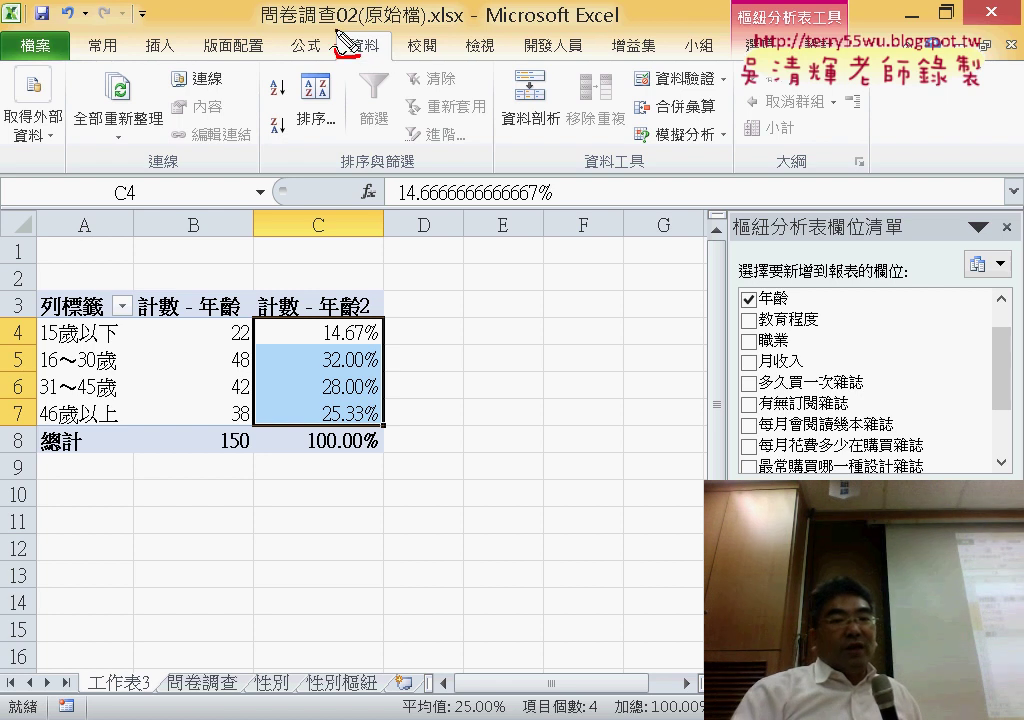
pyautogui.moveTo(380, 426)
pyautogui.mouseDown()
pyautogui.moveTo(343, 323)
pyautogui.moveTo(380, 420)
pyautogui.mouseUp()
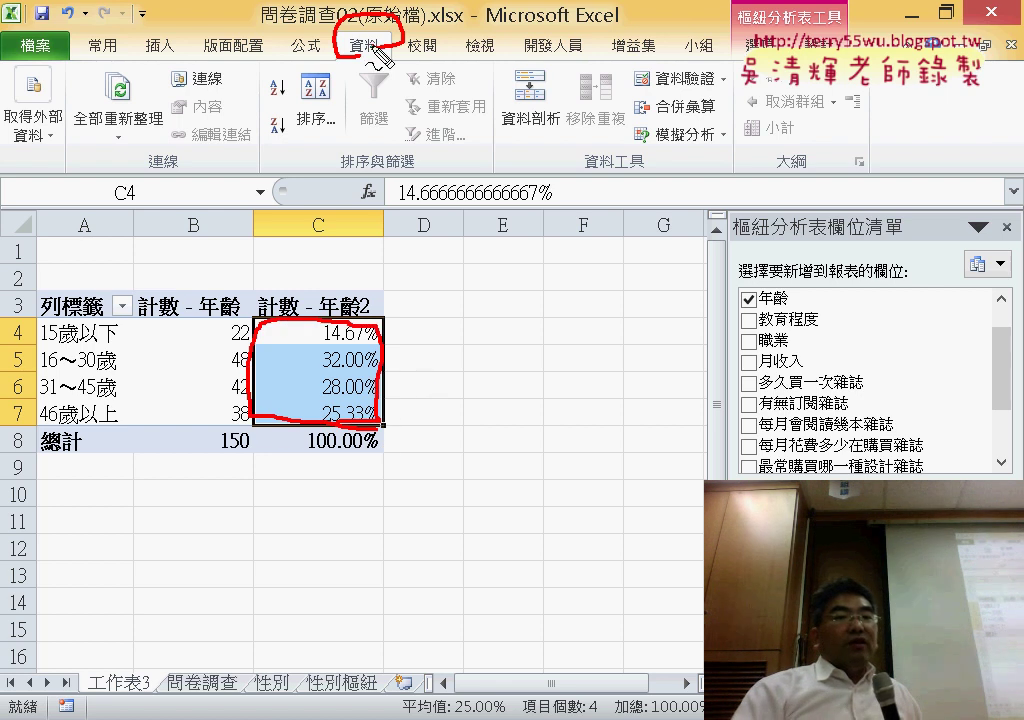
pyautogui.moveTo(298, 72)
pyautogui.mouseDown()
pyautogui.moveTo(305, 120)
pyautogui.moveTo(285, 162)
pyautogui.mouseUp()
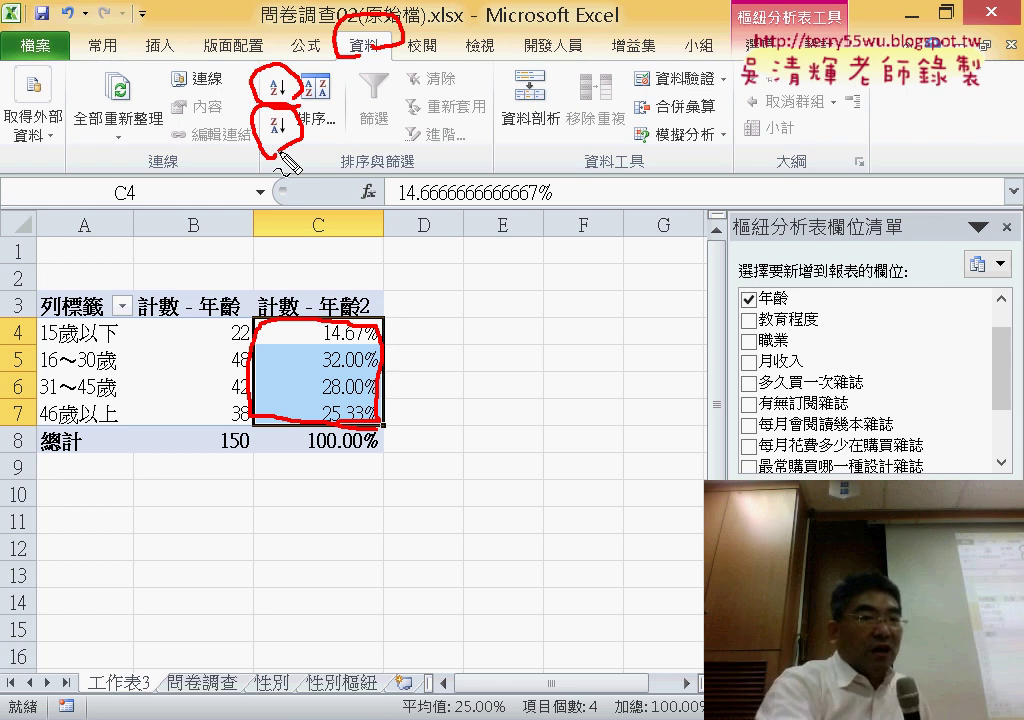
pyautogui.press('Escape')
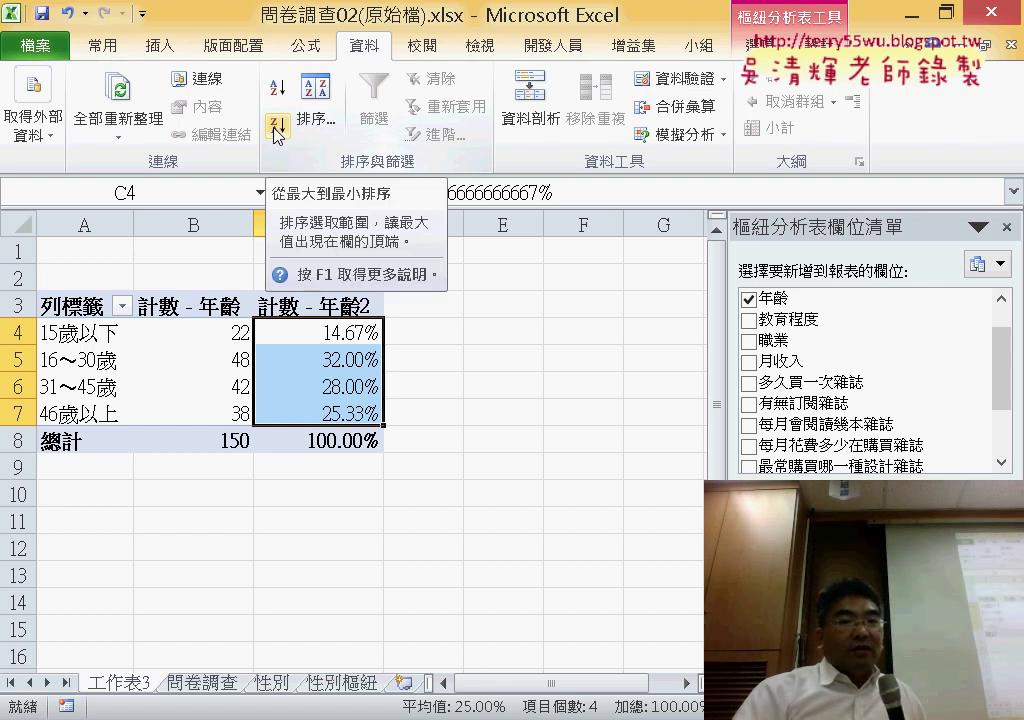
# Sort the age percentages descending, then ascending, leaving 15歲以下 first and 16～30歲 last.
pyautogui.click(276, 128)
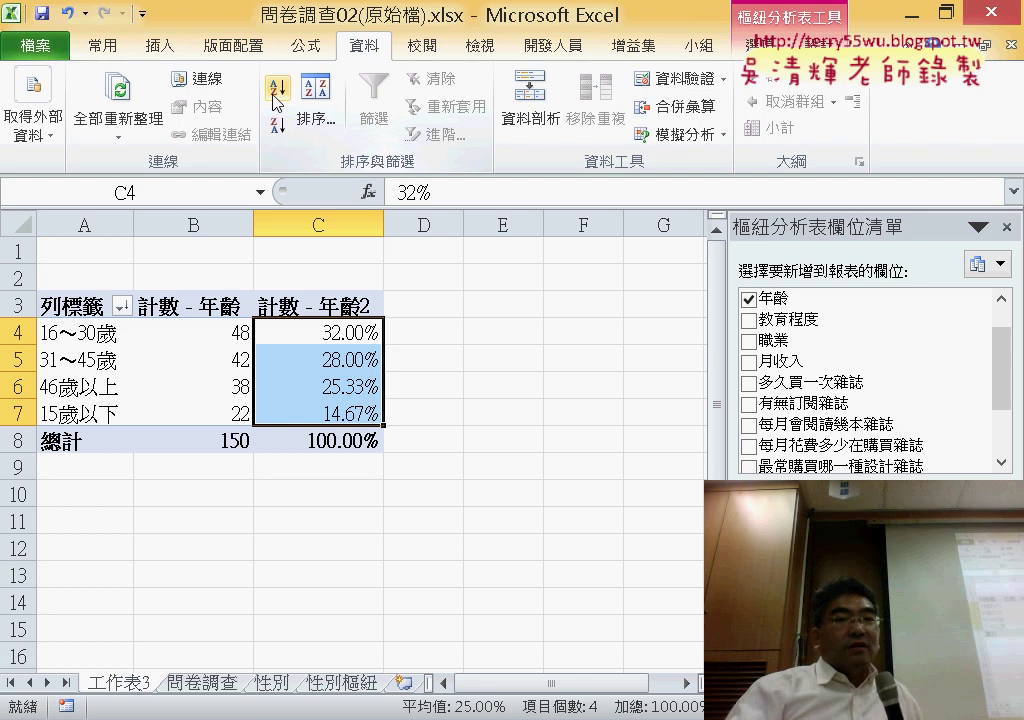
pyautogui.click(277, 101)
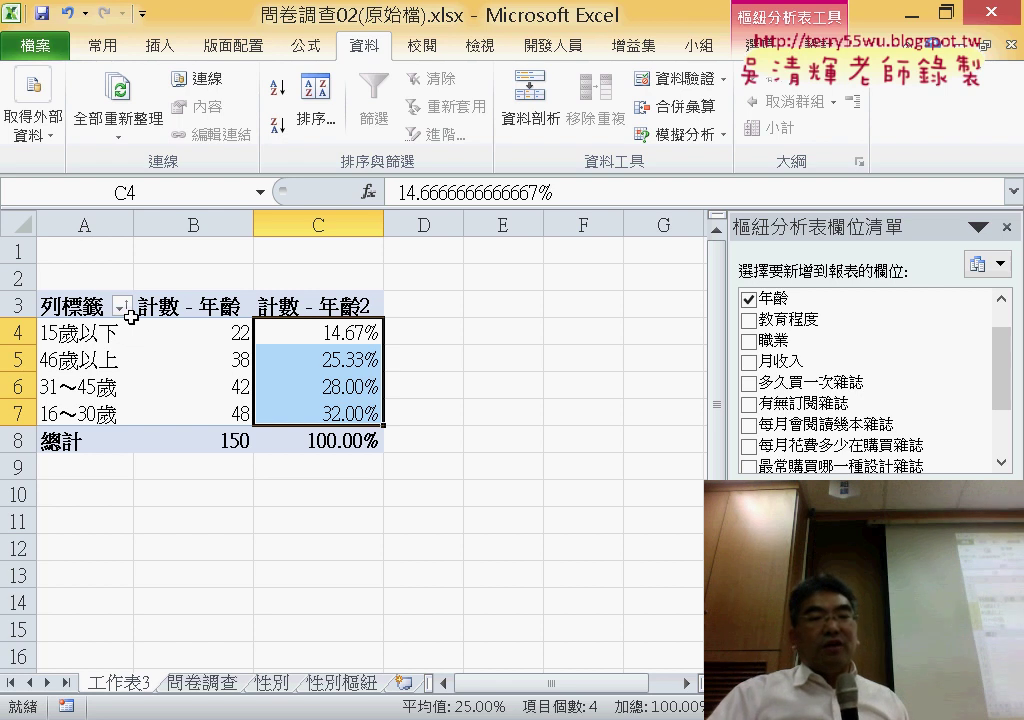
# Rename 工作表3 to 年齡, move it after 性別樞紐, and return to 問卷調查.
pyautogui.doubleClick(122, 684)
pyautogui.write('ㄋ')
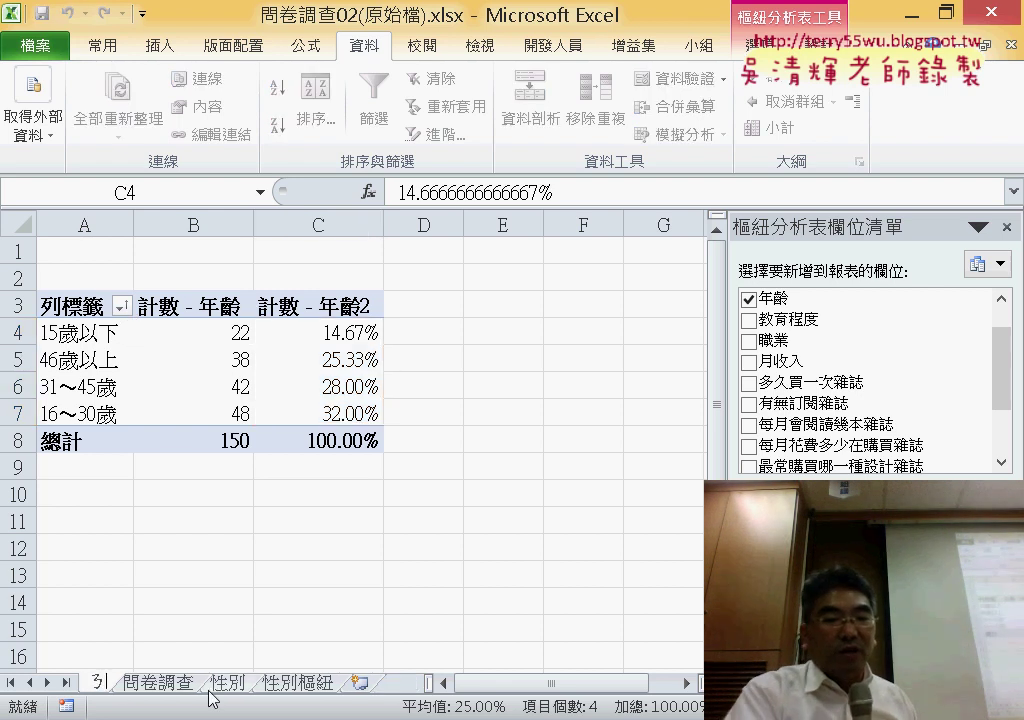
pyautogui.write('ㄧㄢˊ')
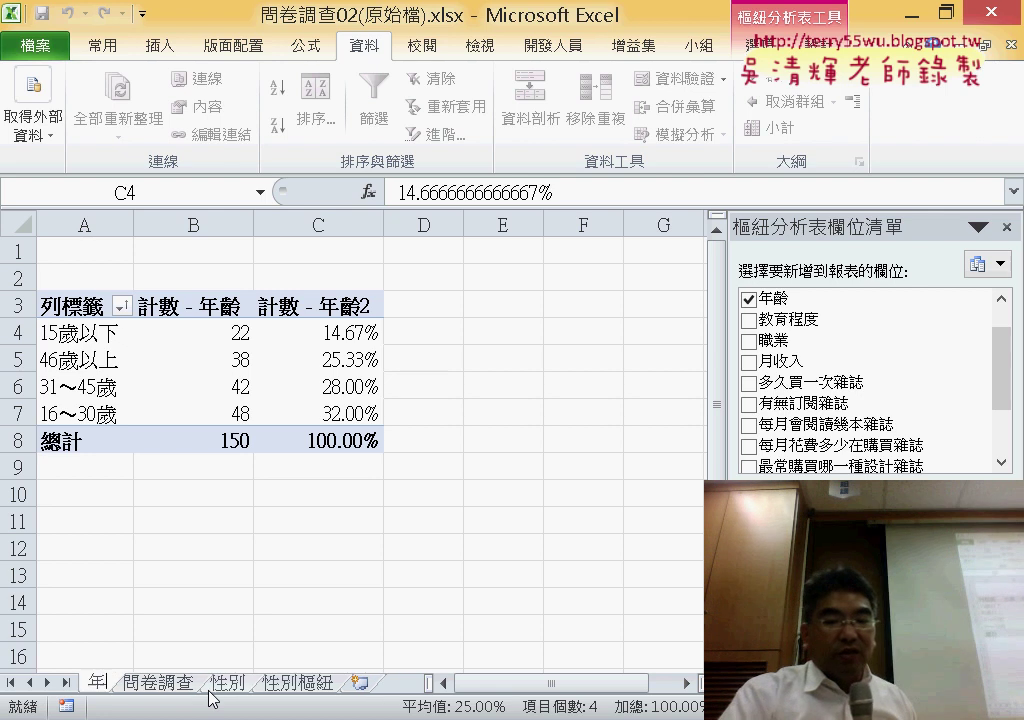
pyautogui.write('ㄌ')
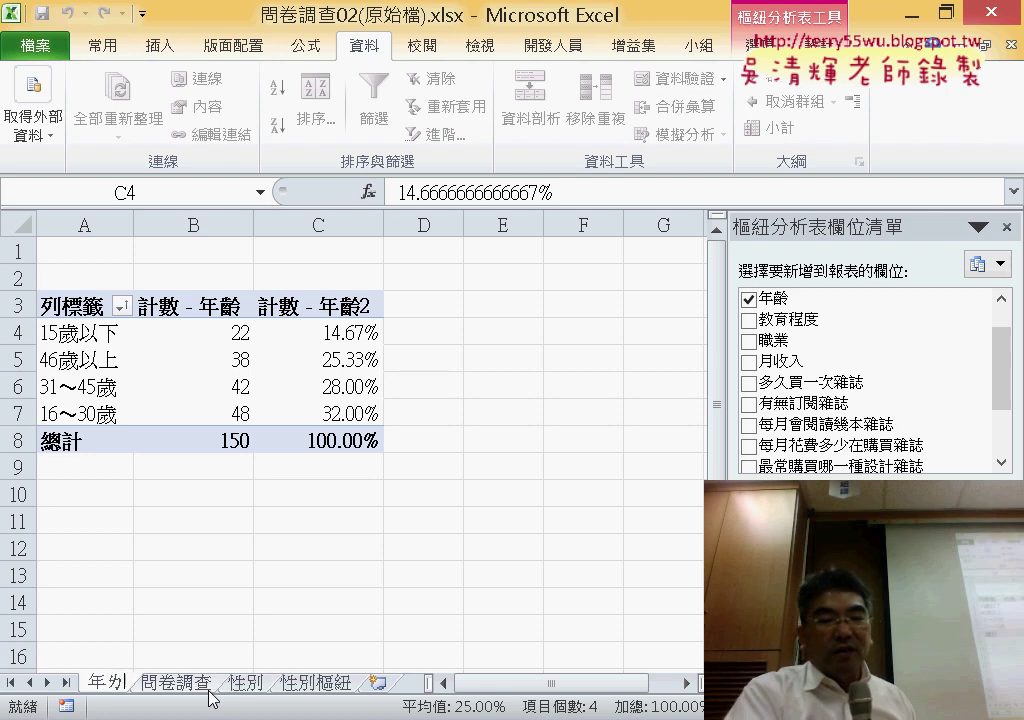
pyautogui.write('ㄧㄥˊ')
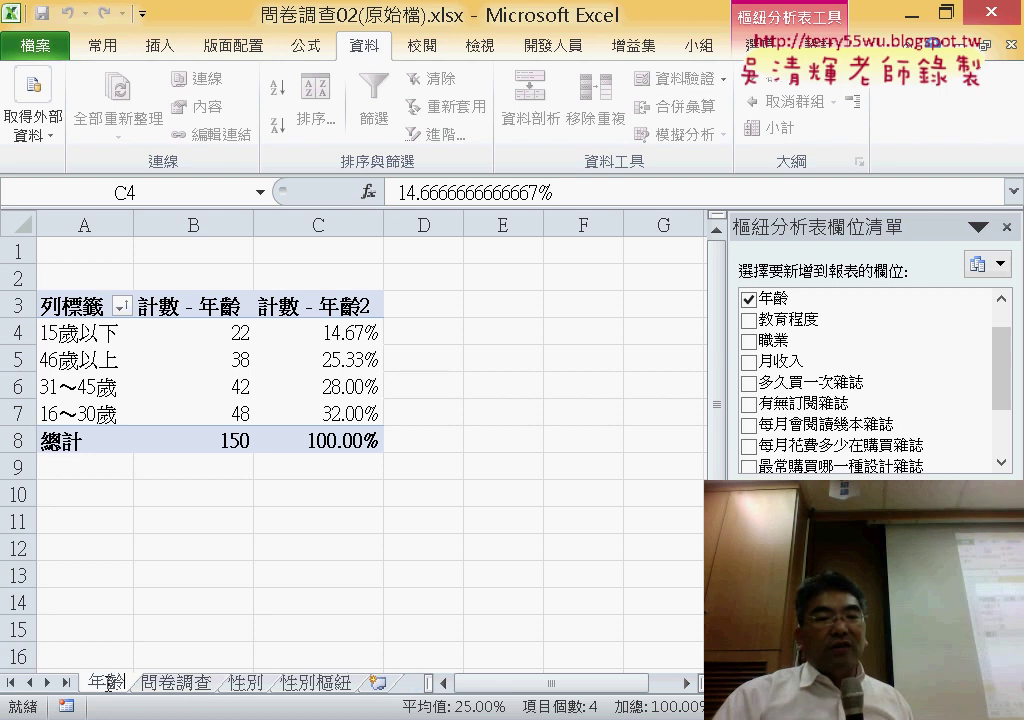
pyautogui.click(157, 627)
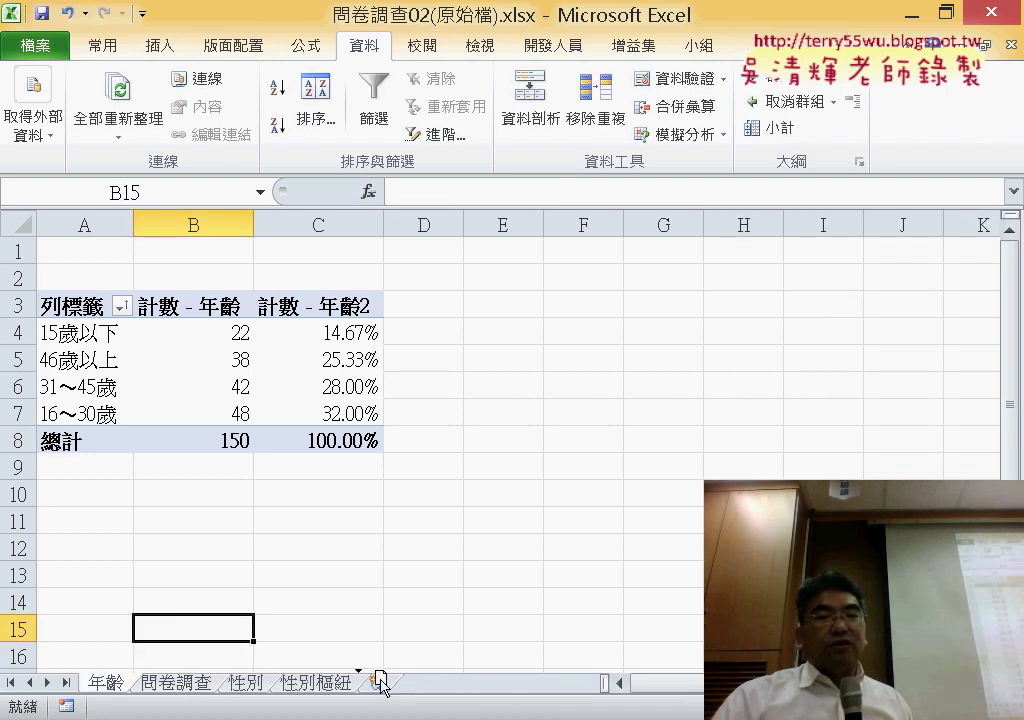
pyautogui.moveTo(293, 682); pyautogui.dragTo(380, 677)
pyautogui.click(128, 685)
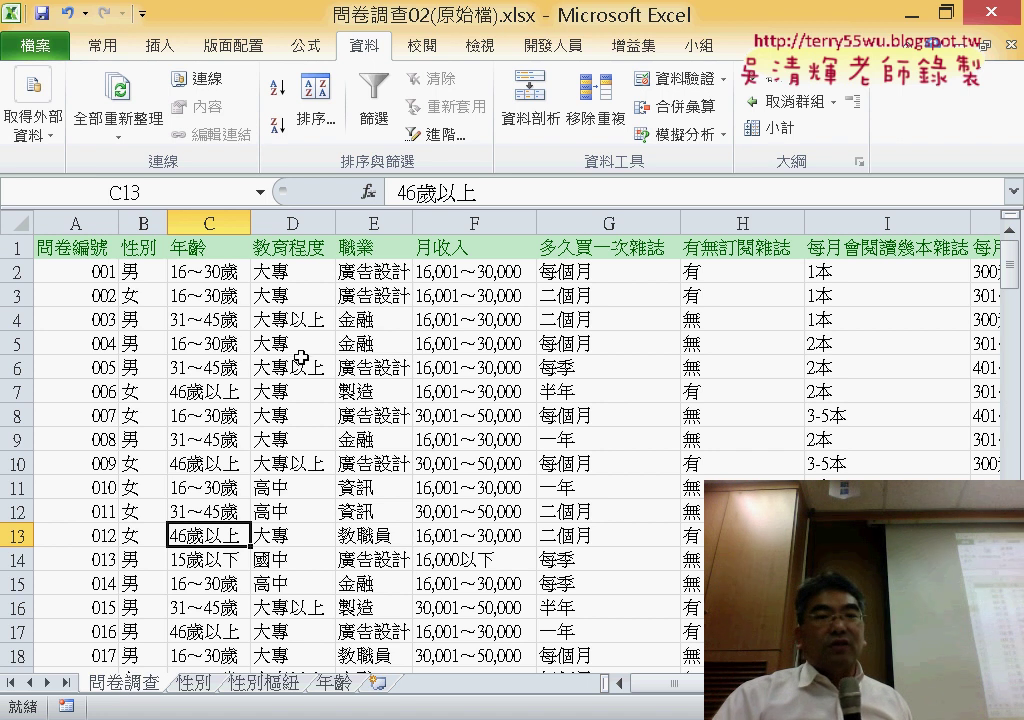
# Insert a pivot table on 工作表4 counting 教育程度: 大專 58, 大專以上 51, 高中 19, 國中 22.
pyautogui.click(300, 347)
pyautogui.click(160, 45)
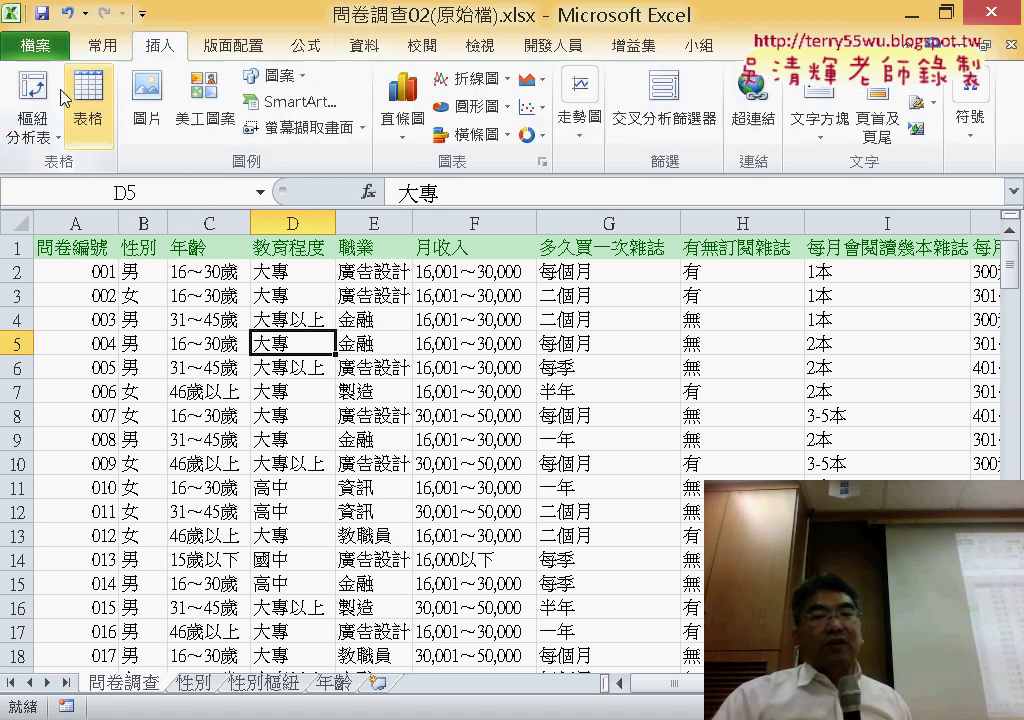
pyautogui.click(30, 85)
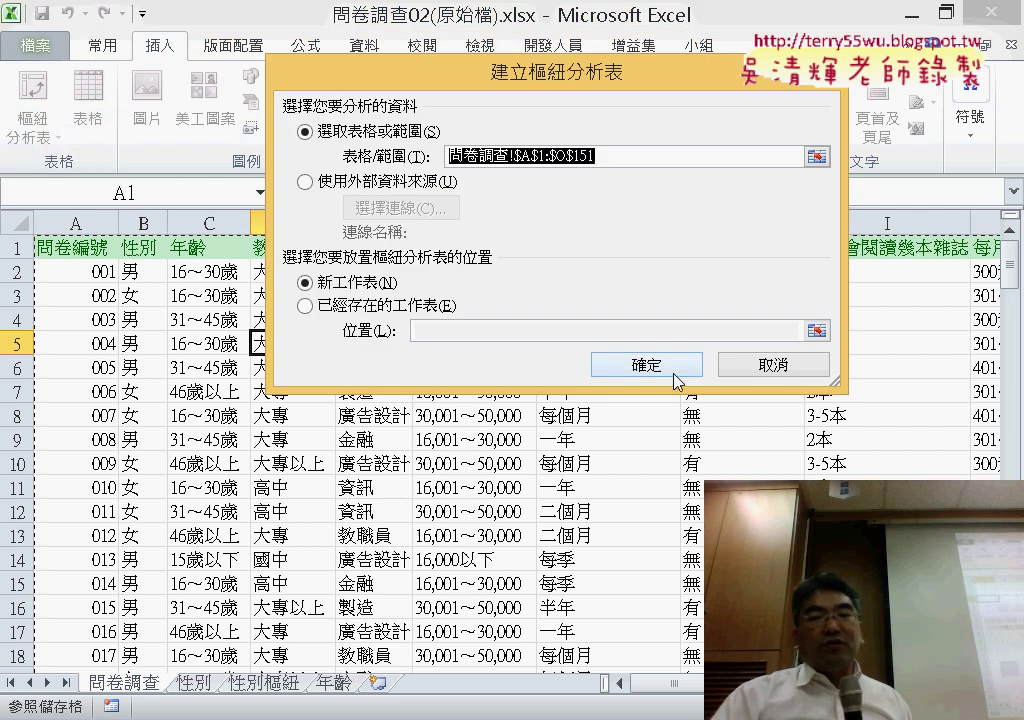
pyautogui.click(674, 375)
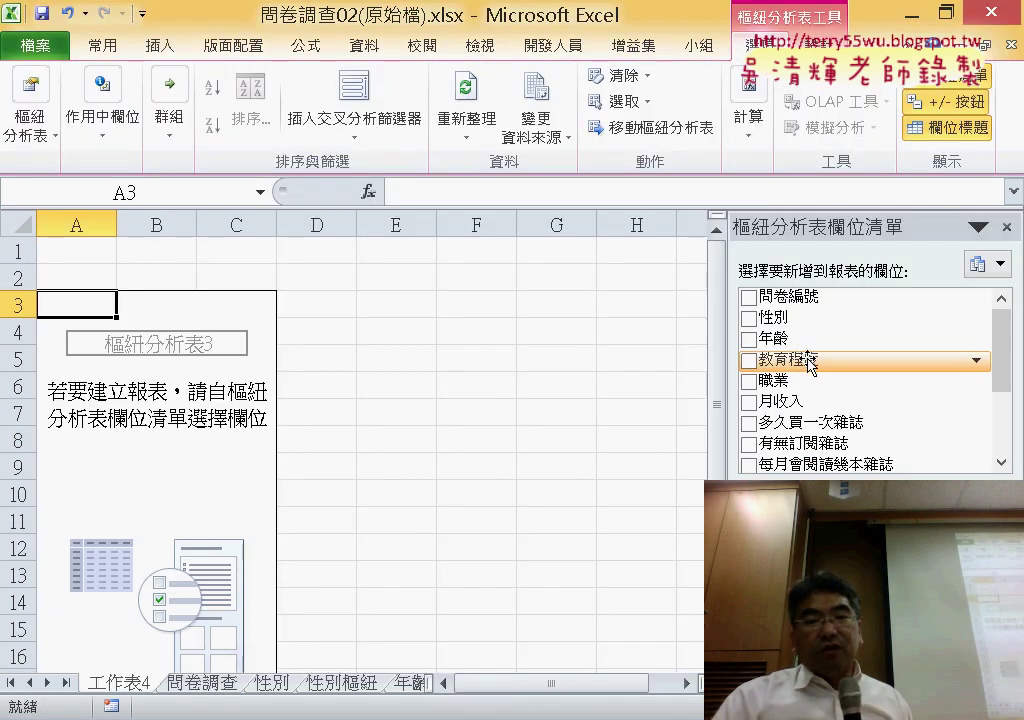
pyautogui.moveTo(810, 365); pyautogui.dragTo(790, 620)
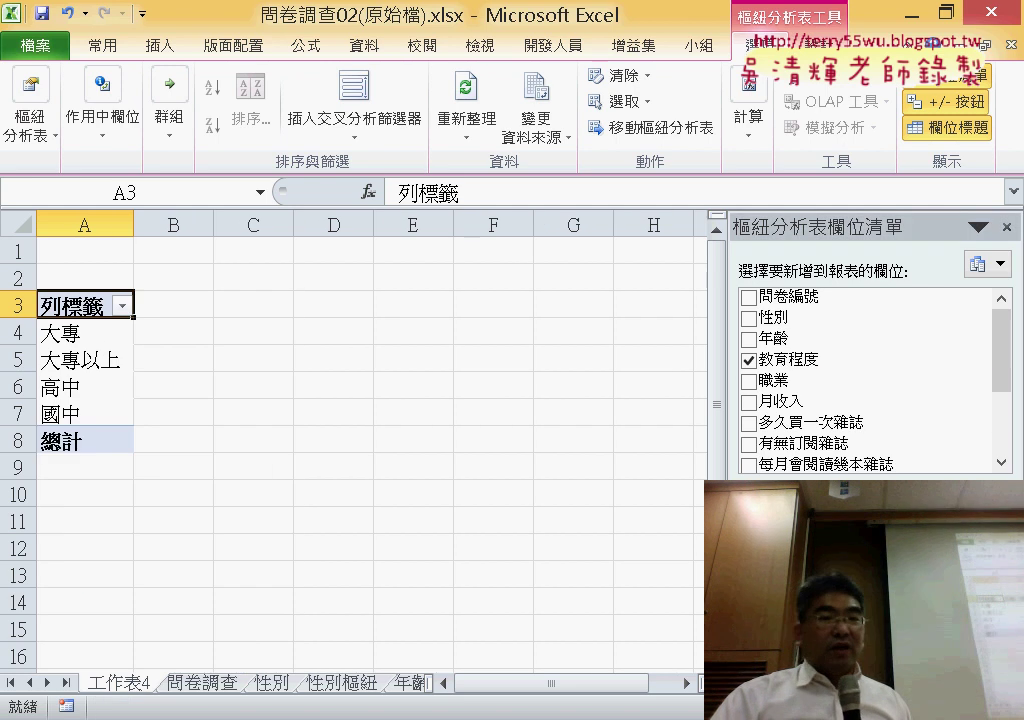
pyautogui.moveTo(681, 466); pyautogui.dragTo(703, 545)
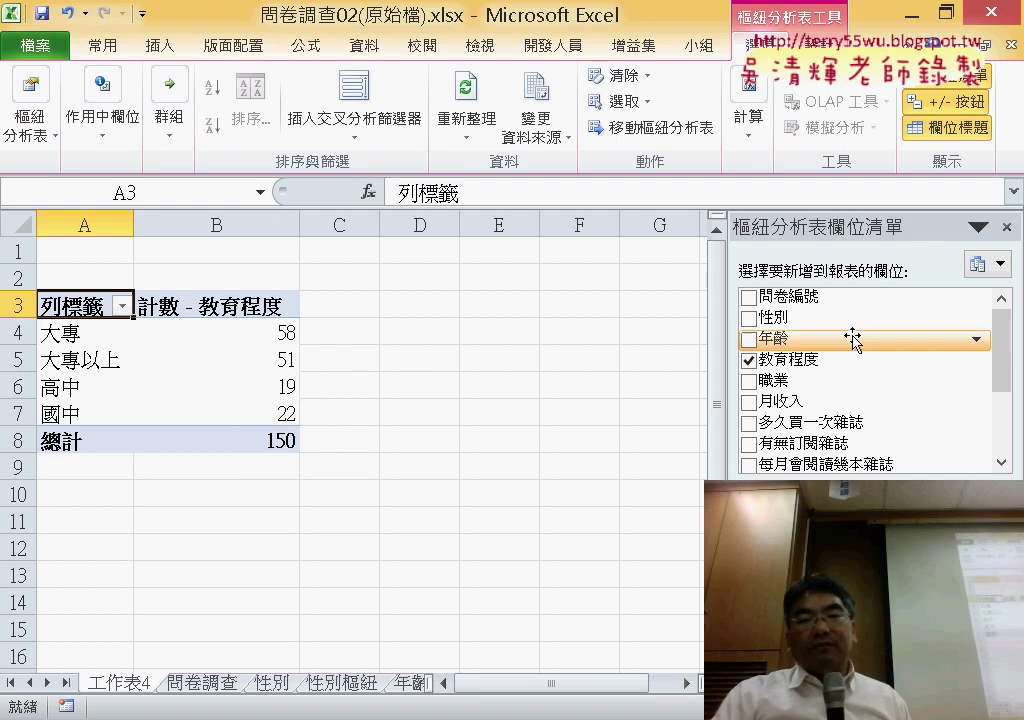
pyautogui.scroll(-1, 835, 368)
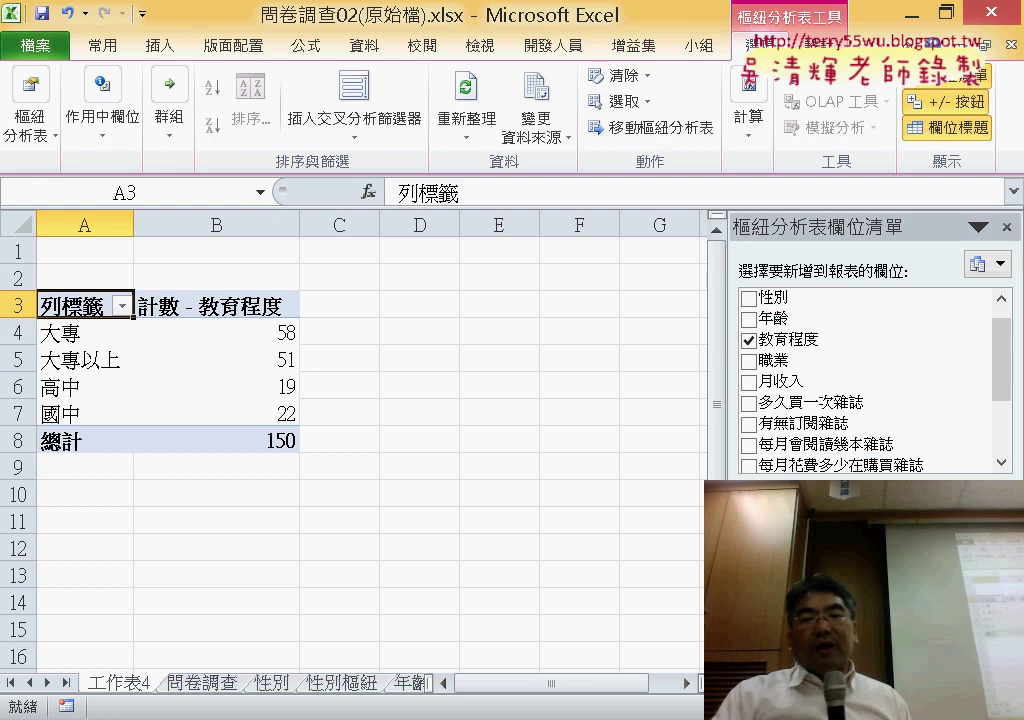
# Add 教育程度 again as 計數 - 教育程度2 shown as 總計百分比 (38.67%, 34.00%, 12.67%, 14.67%).
pyautogui.moveTo(790, 339); pyautogui.dragTo(950, 630)
pyautogui.click(960, 620)
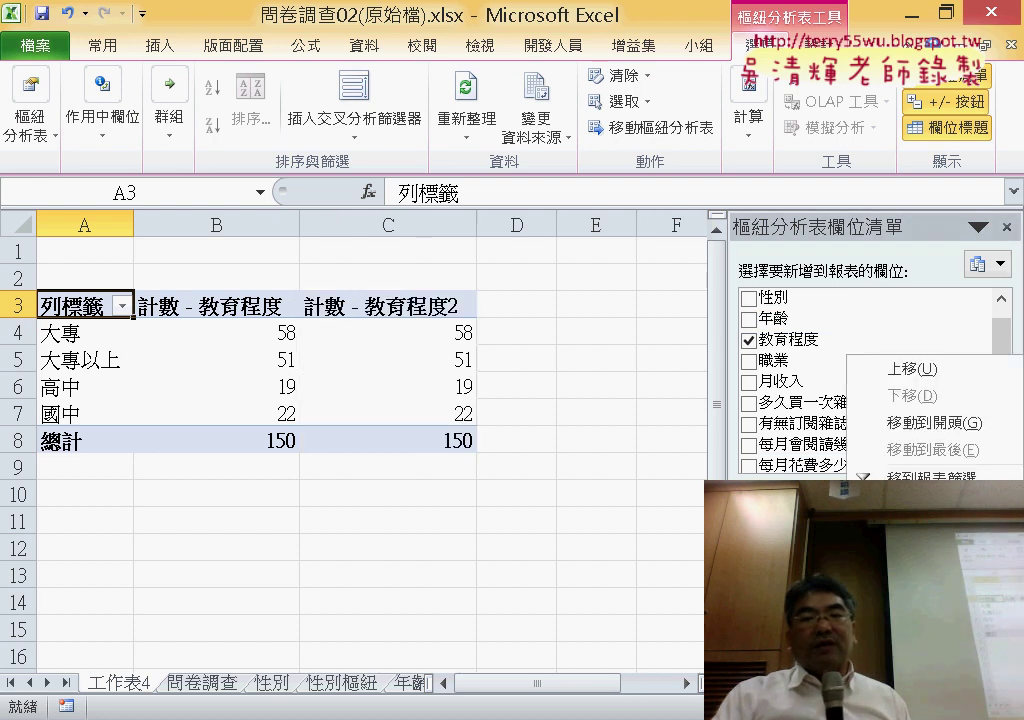
pyautogui.click(920, 615)
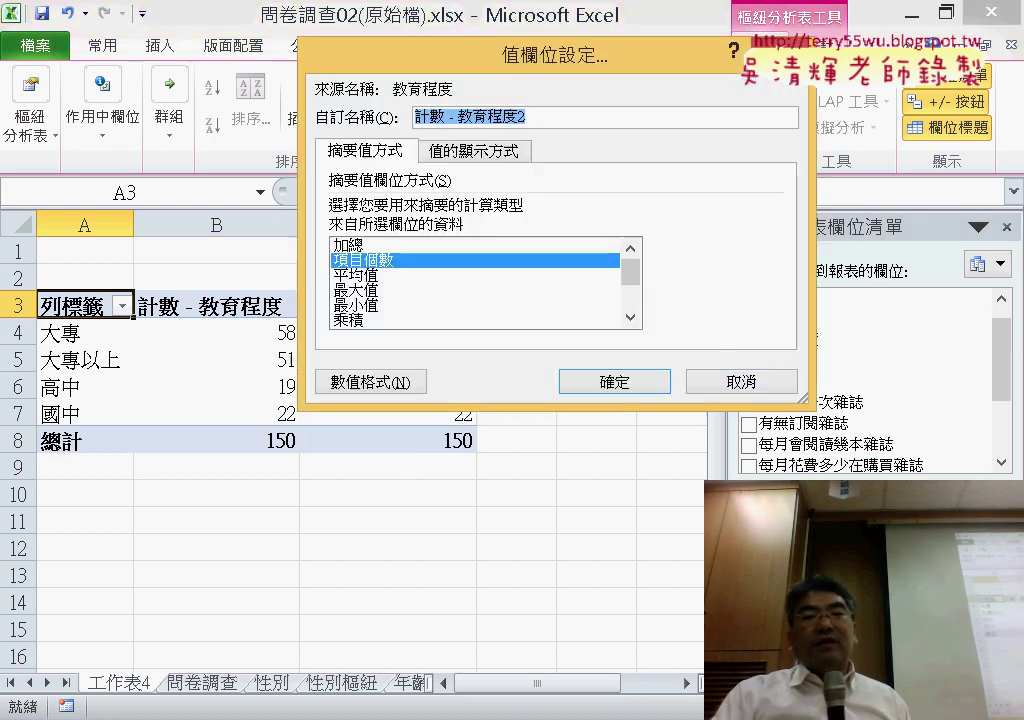
pyautogui.click(492, 160)
pyautogui.click(462, 208)
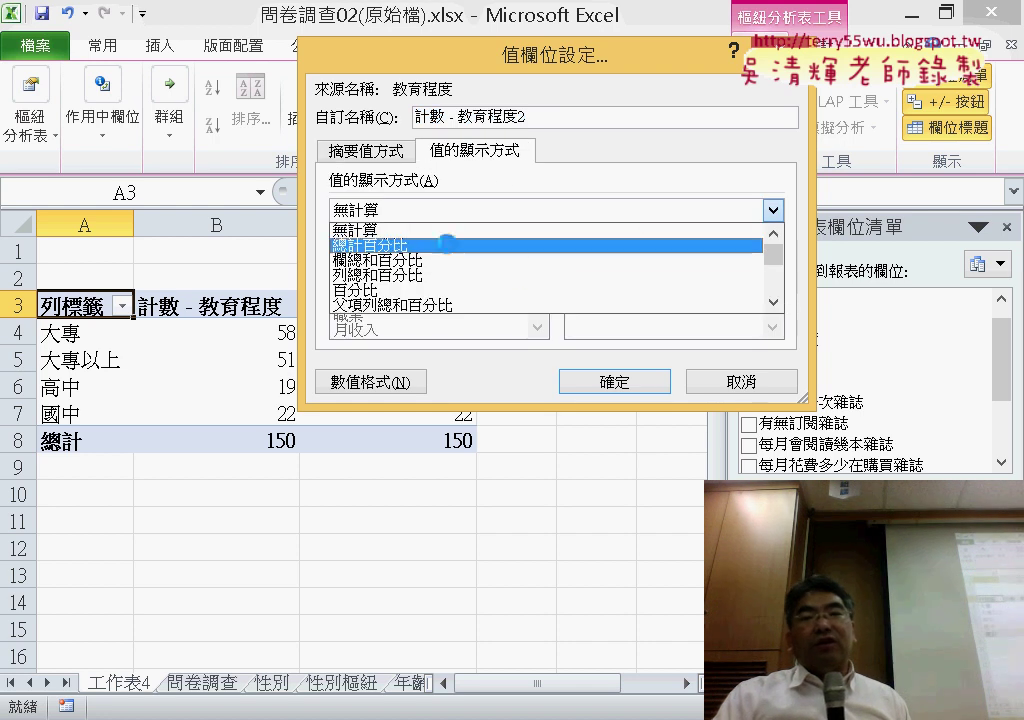
pyautogui.click(447, 245)
pyautogui.click(622, 390)
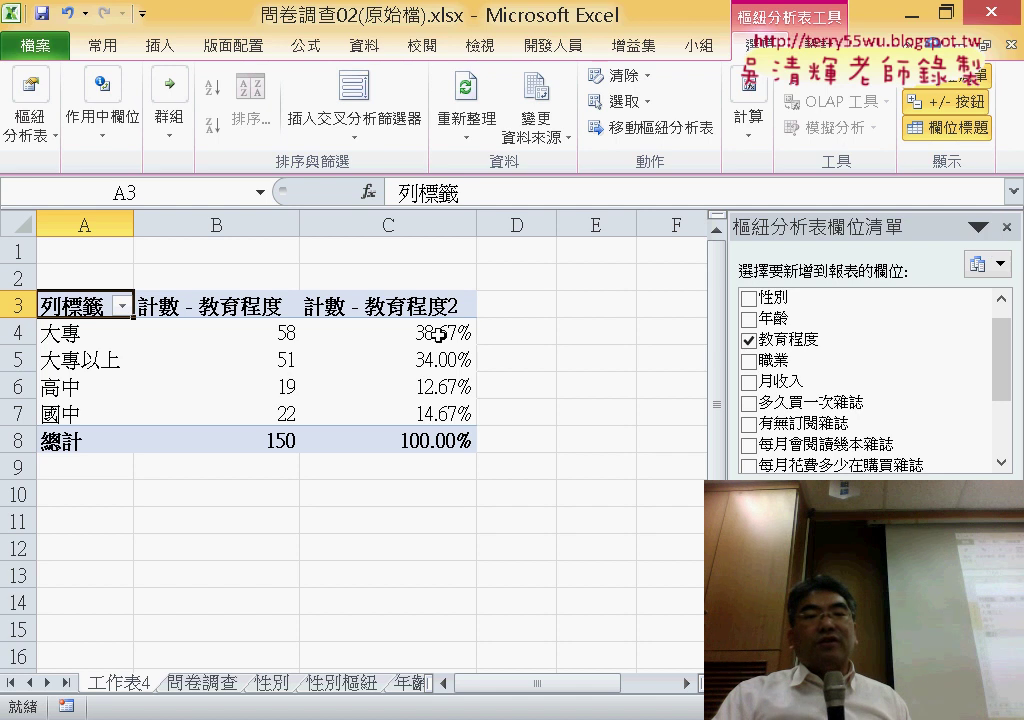
pyautogui.moveTo(438, 335); pyautogui.dragTo(457, 411)
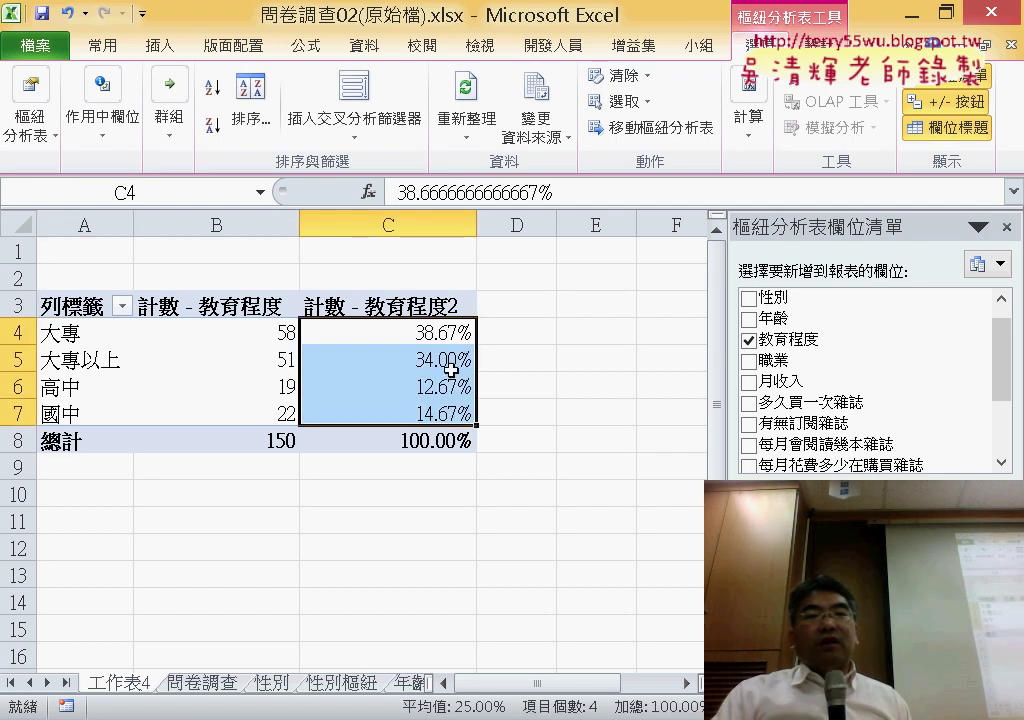
# Sort education largest first: 大專 38.67%, 大專以上 34.00%, 國中 14.67%, 高中 12.67%.
pyautogui.click(366, 45)
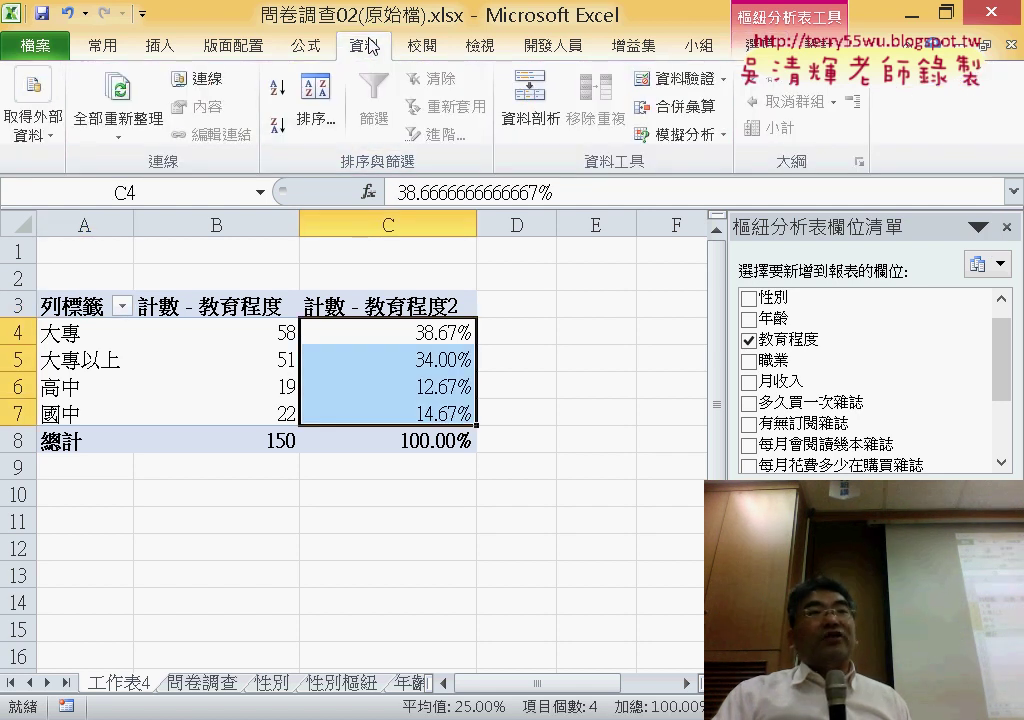
pyautogui.click(279, 126)
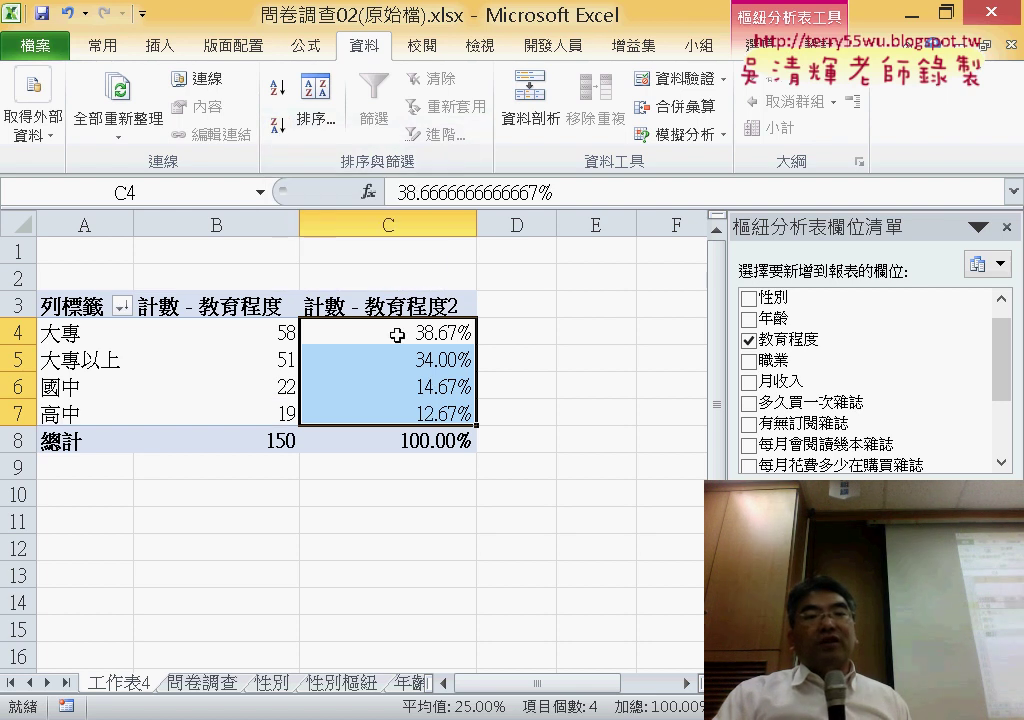
pyautogui.click(42, 333)
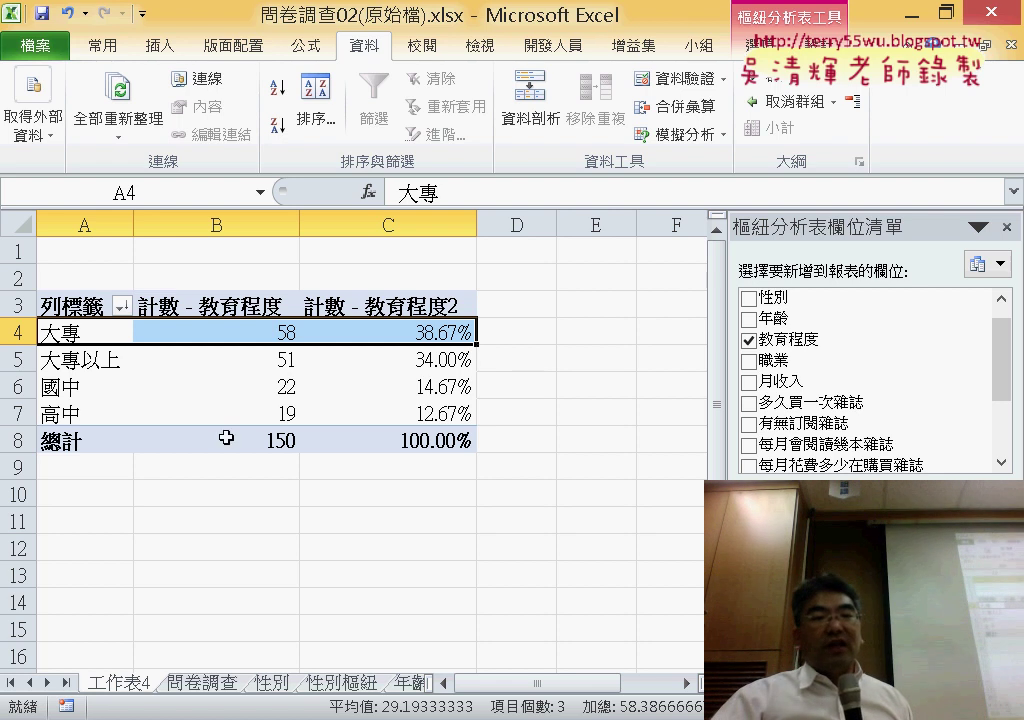
pyautogui.click(210, 688)
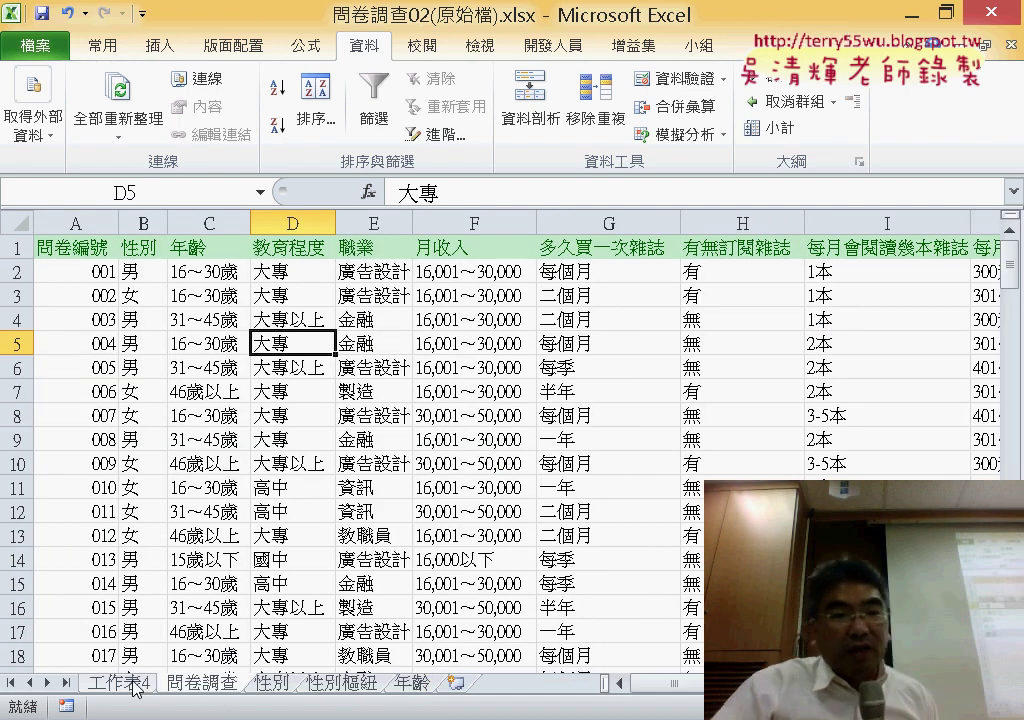
pyautogui.click(133, 684)
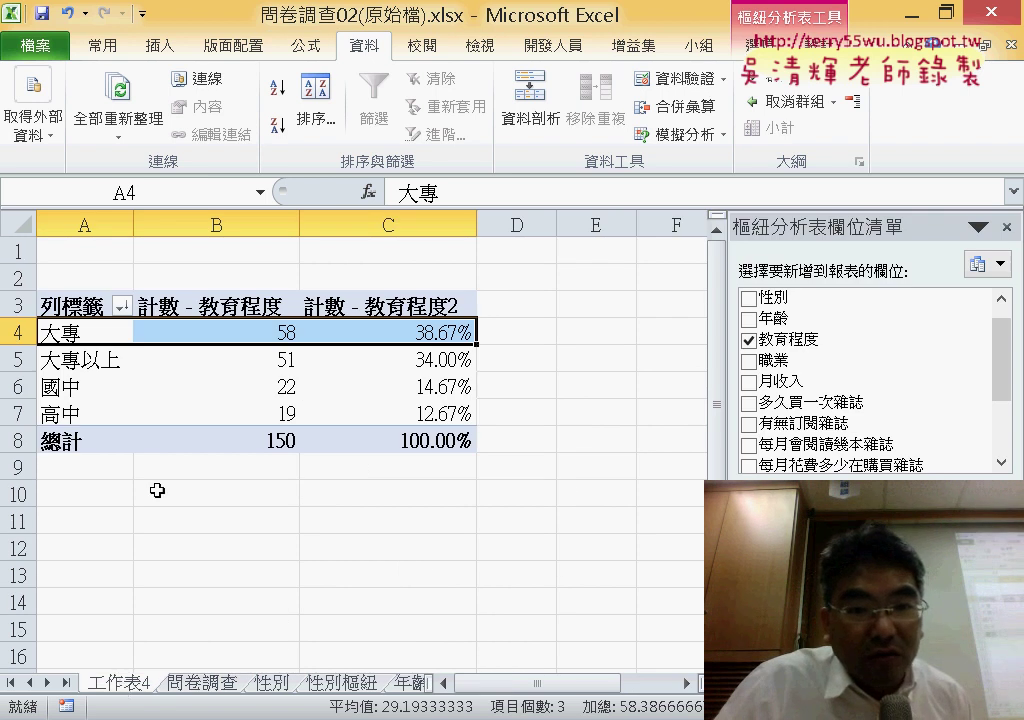
# Check the count column's settings and header text, leaving both unchanged.
pyautogui.doubleClick(210, 305)
pyautogui.click(641, 384)
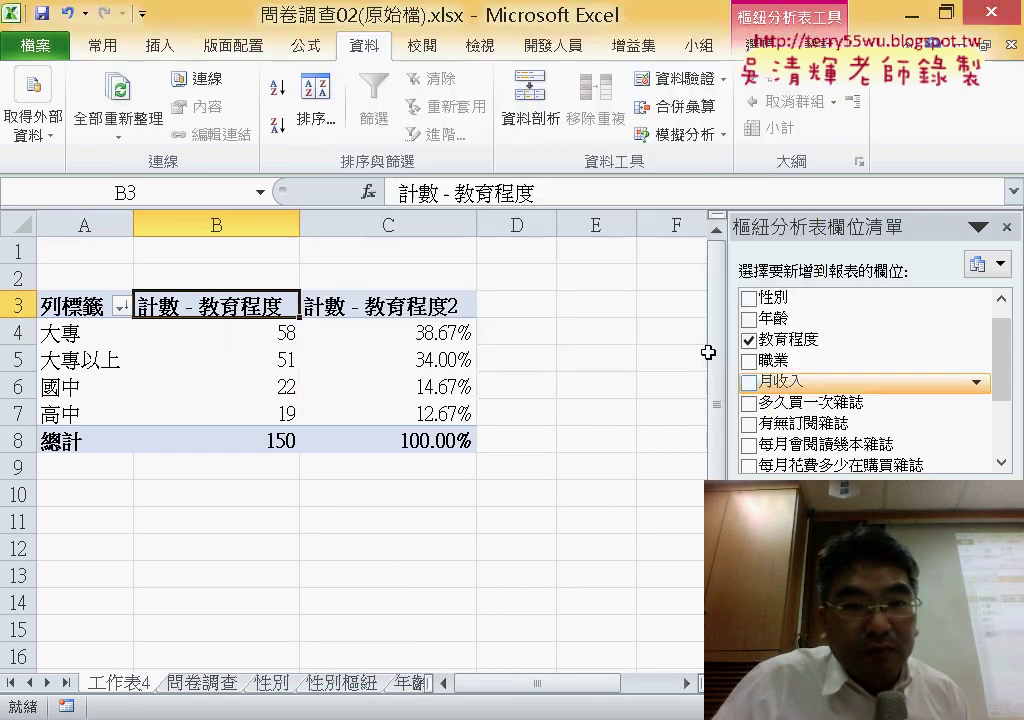
pyautogui.moveTo(532, 192); pyautogui.dragTo(455, 192)
pyautogui.rightClick(487, 196)
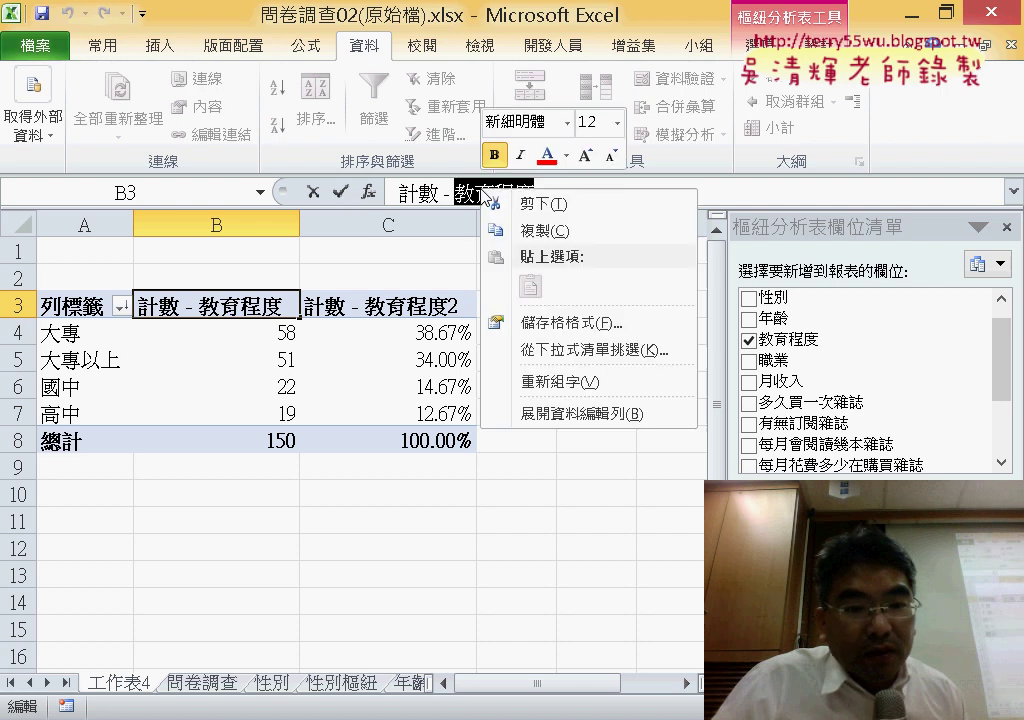
pyautogui.click(535, 231)
# Rename the 工作表4 sheet to 教育程度 and move it to the end of the tabs.
pyautogui.doubleClick(118, 683)
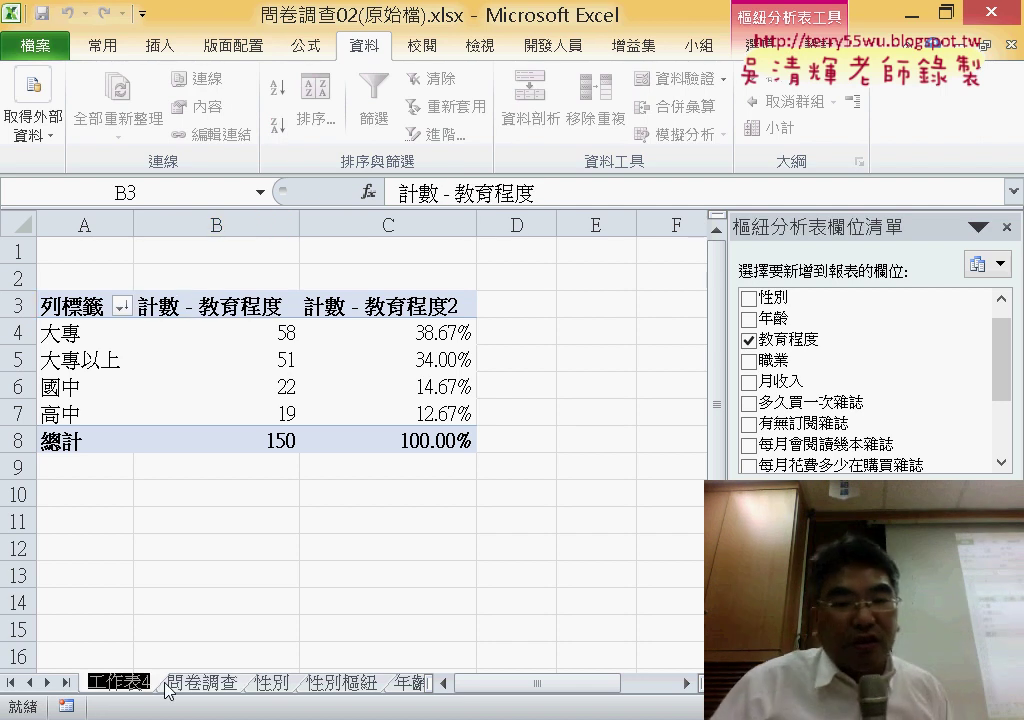
pyautogui.hotkey('ctrl', 'v')
pyautogui.press('Return')
pyautogui.click(424, 512)
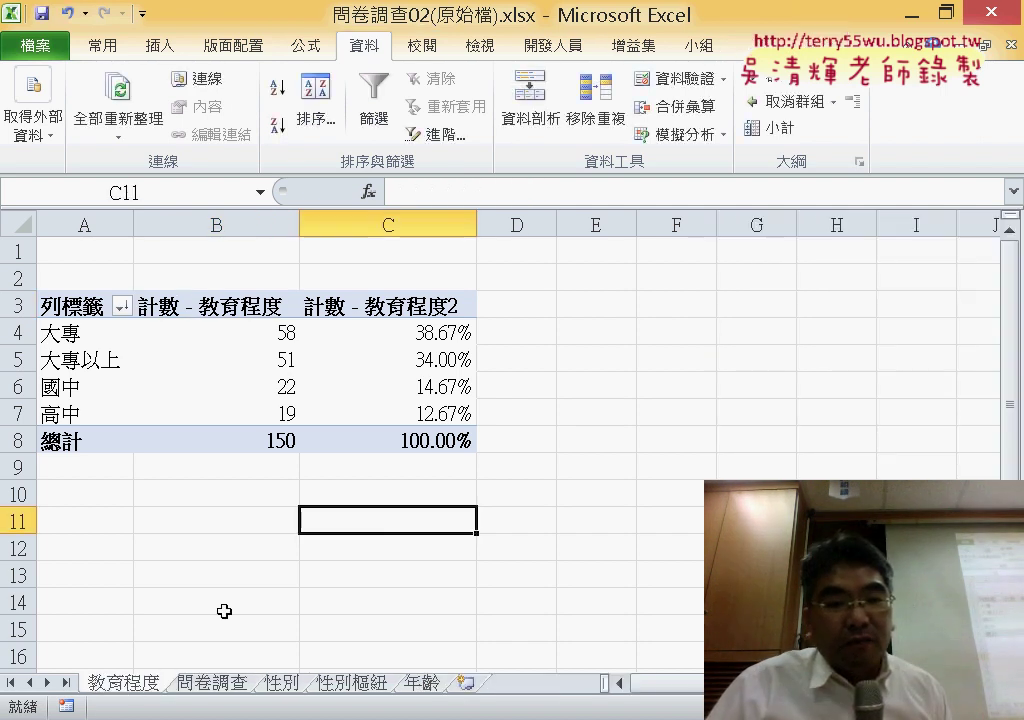
pyautogui.moveTo(470, 688); pyautogui.dragTo(466, 688)
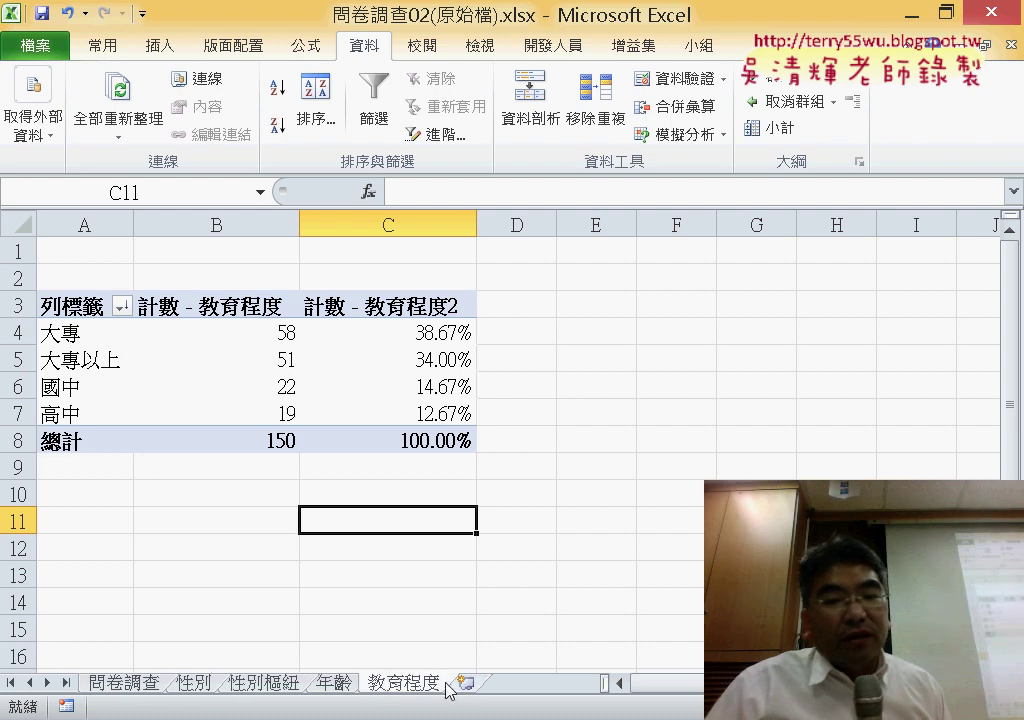
# Go via the 性別 sheet to the 性別樞紐 gender pivot table.
pyautogui.click(193, 684)
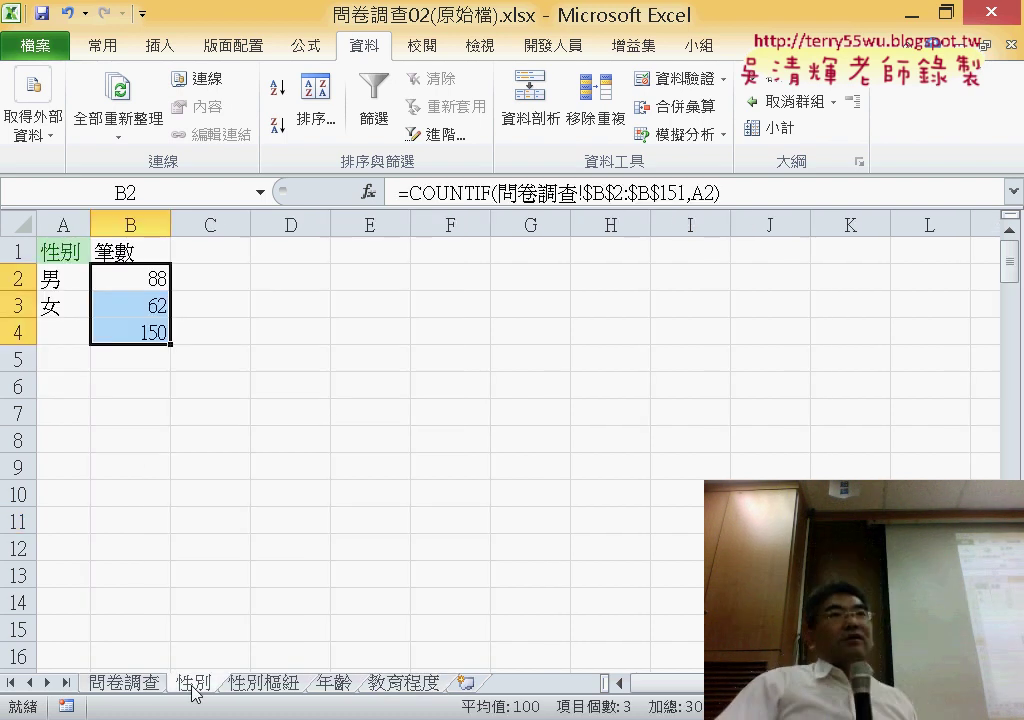
pyautogui.click(248, 464)
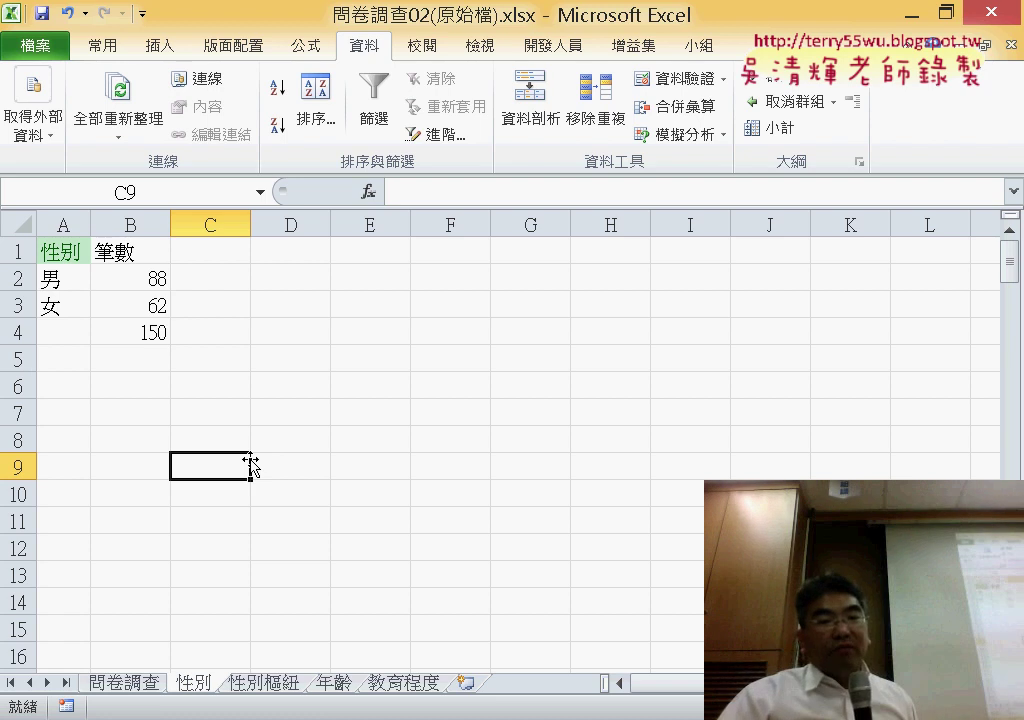
pyautogui.click(265, 684)
pyautogui.click(250, 338)
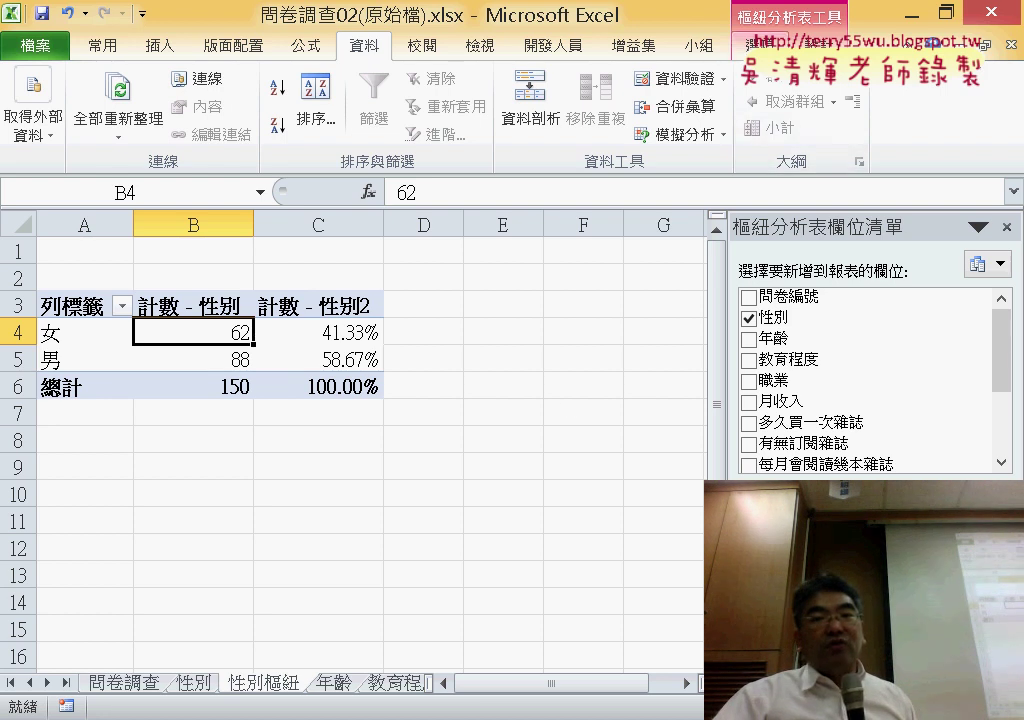
# Insert a 立體分裂式圓形圖 pivot chart of the gender counts, titled 計數 - 性別.
pyautogui.click(760, 45)
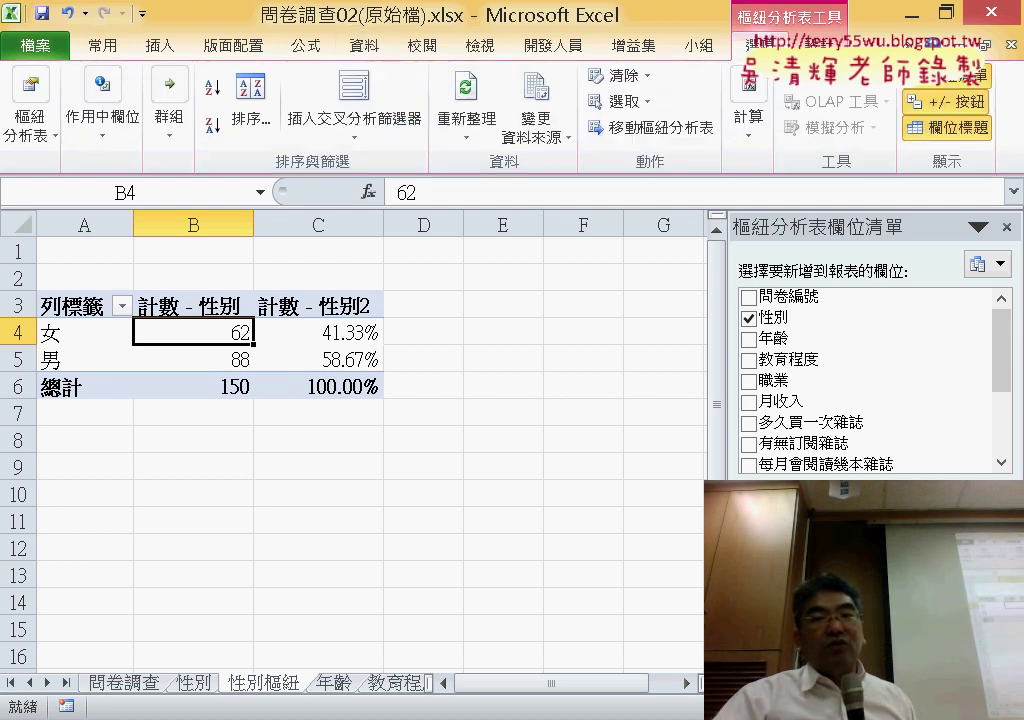
pyautogui.click(843, 78)
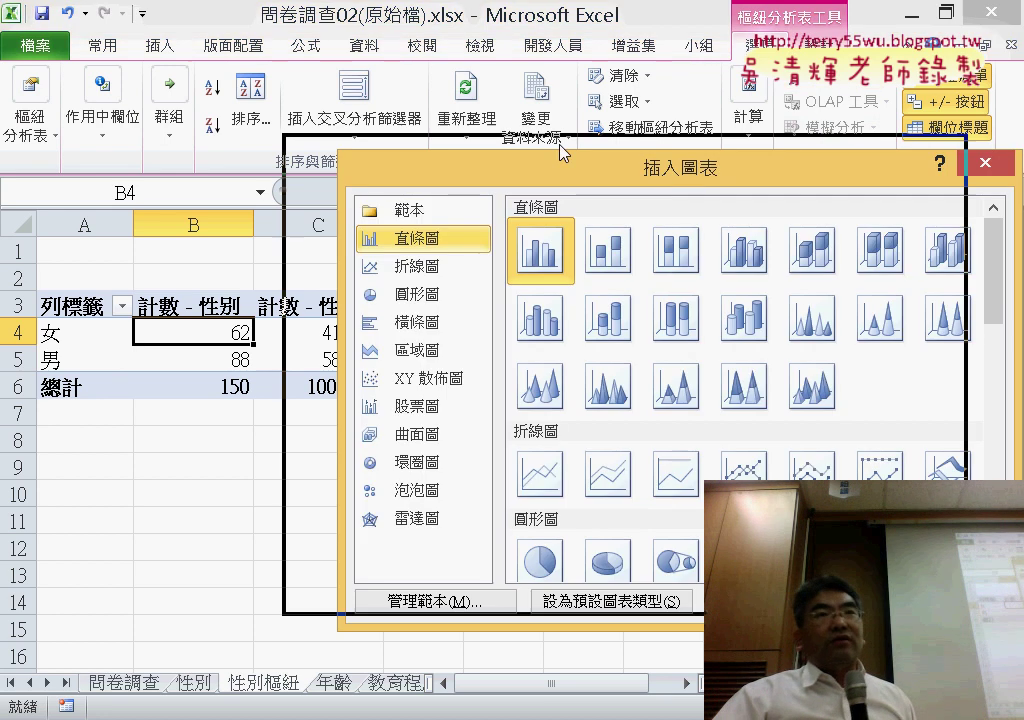
pyautogui.moveTo(563, 152); pyautogui.dragTo(482, 135)
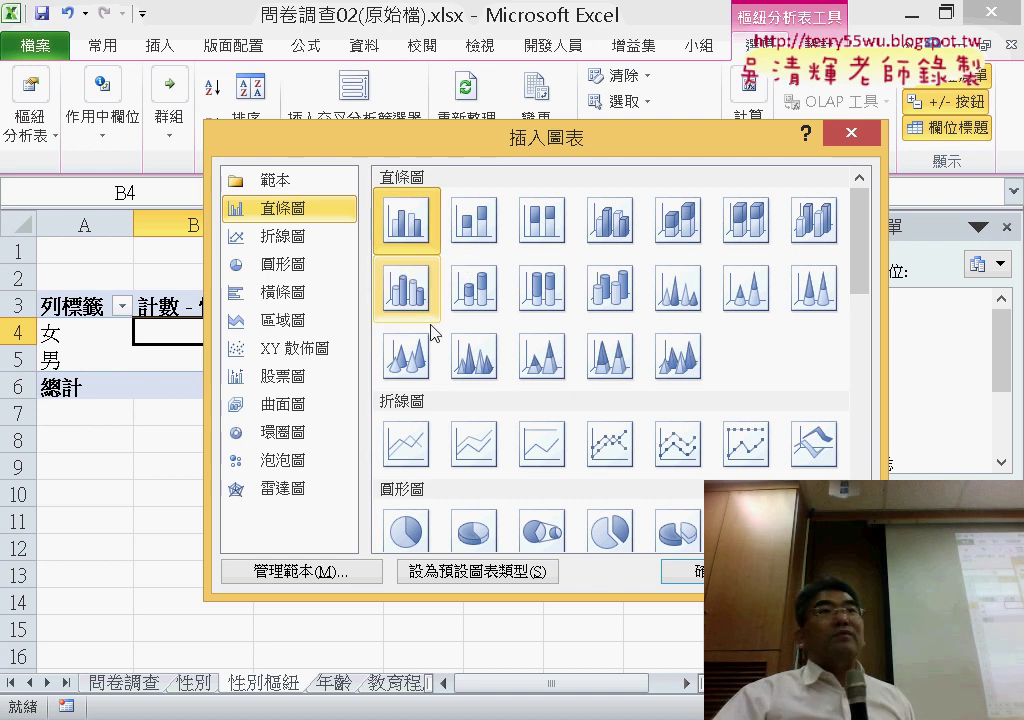
pyautogui.scroll(-3, 460, 340)
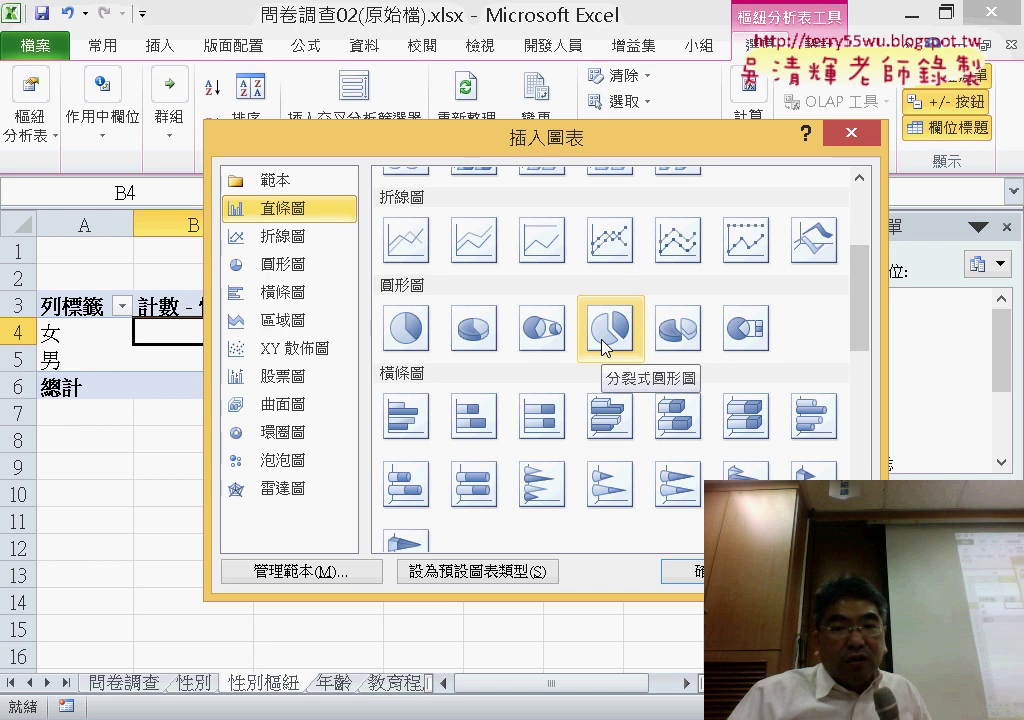
pyautogui.click(672, 343)
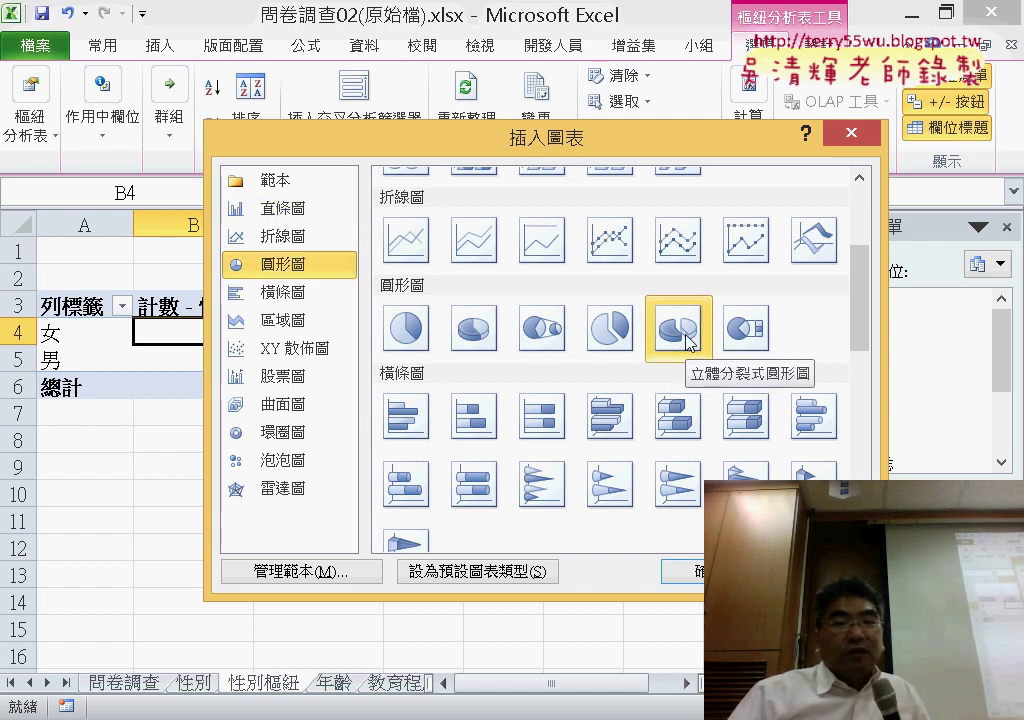
pyautogui.click(698, 565)
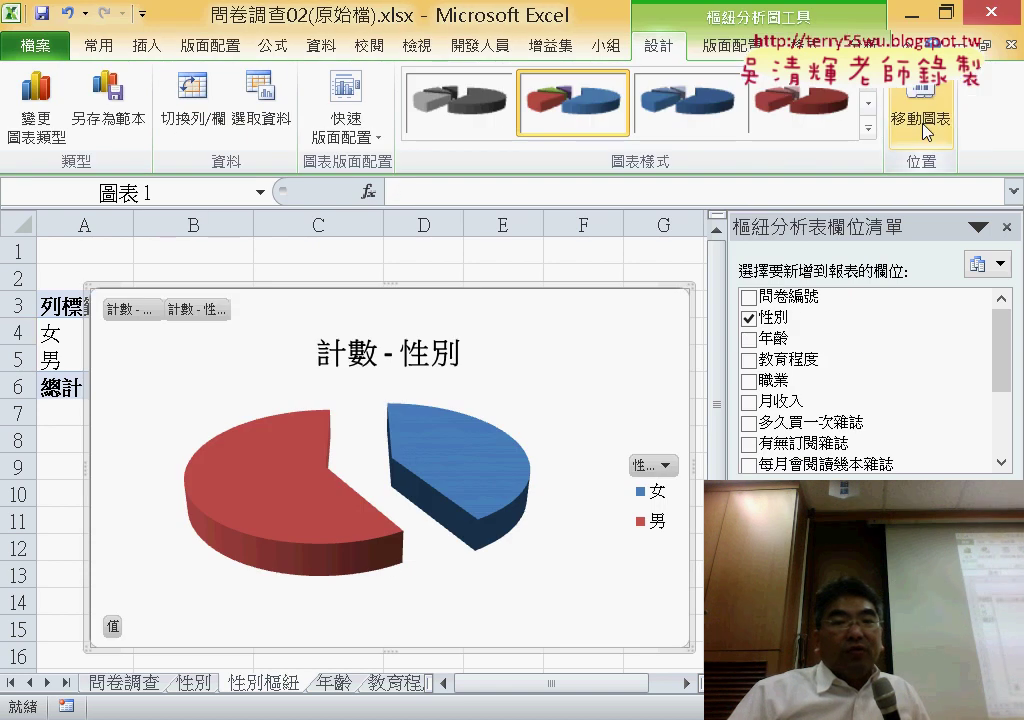
# Move the gender pie chart onto its own new sheet, Chart1.
pyautogui.click(922, 118)
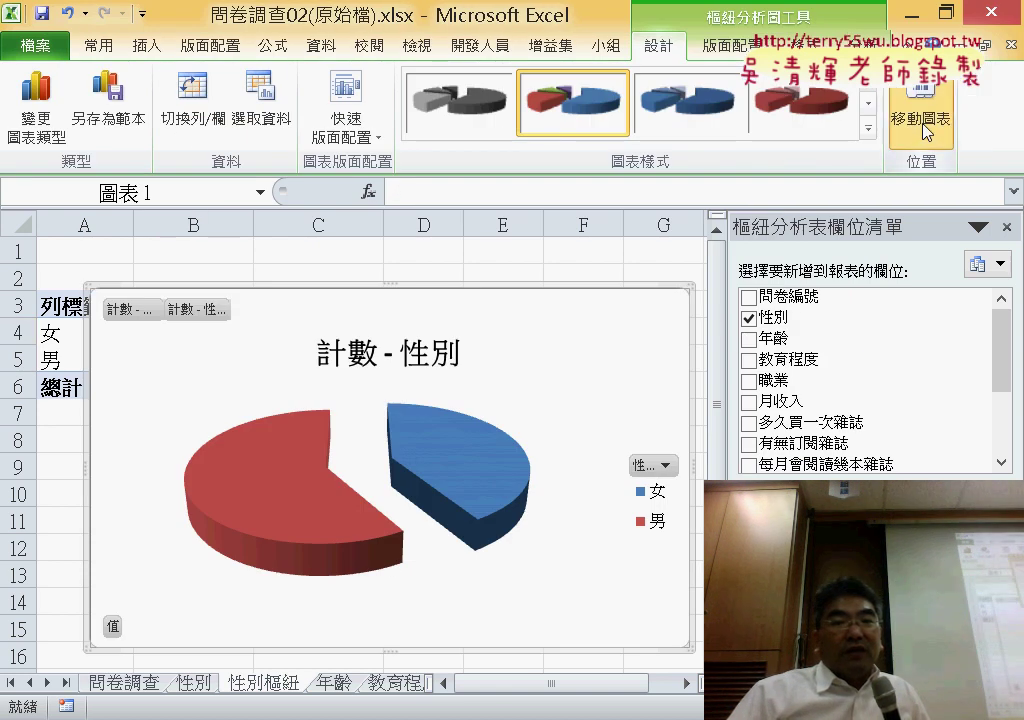
pyautogui.click(366, 205)
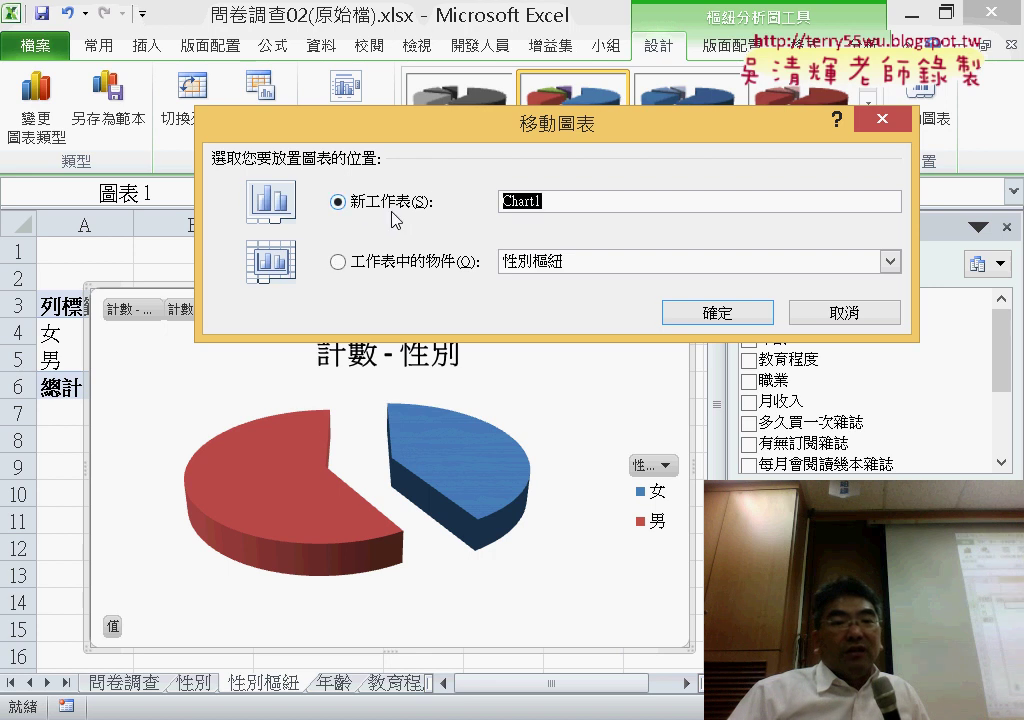
pyautogui.click(664, 308)
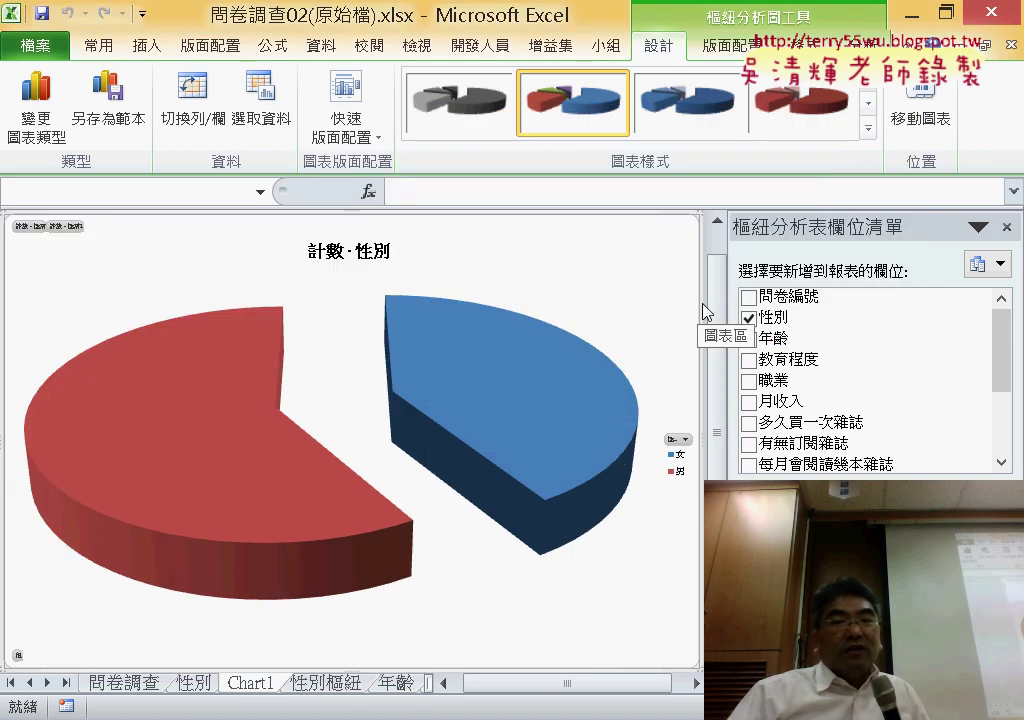
# Hide the field list, pull the gender pie slices closer, then switch to the 年齡 sheet.
pyautogui.click(1007, 227)
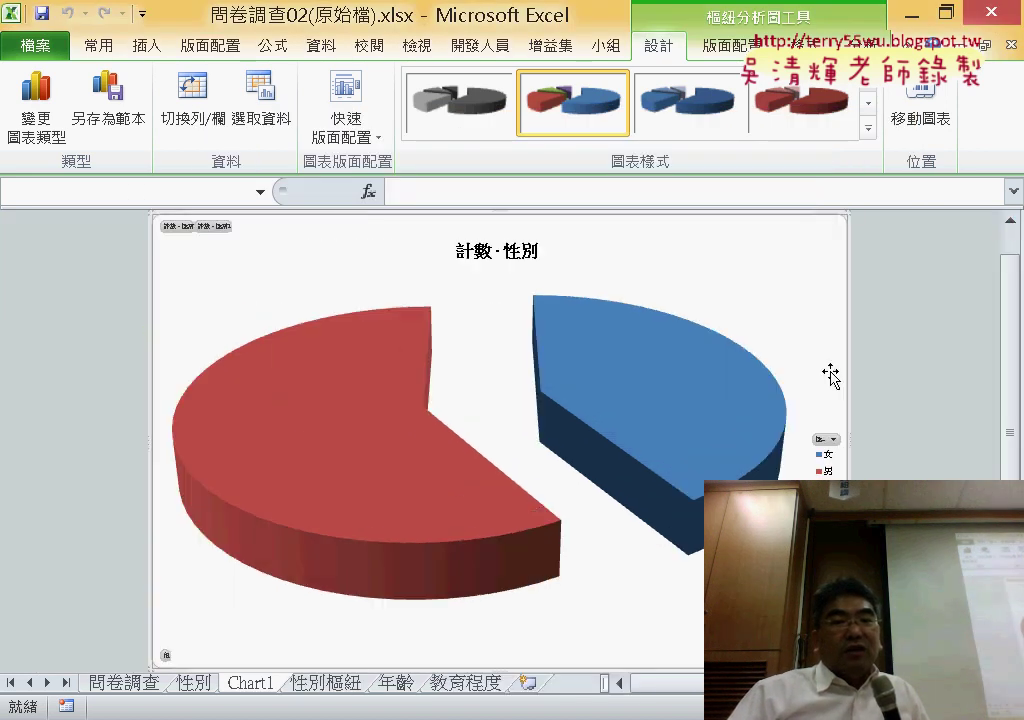
pyautogui.click(601, 377)
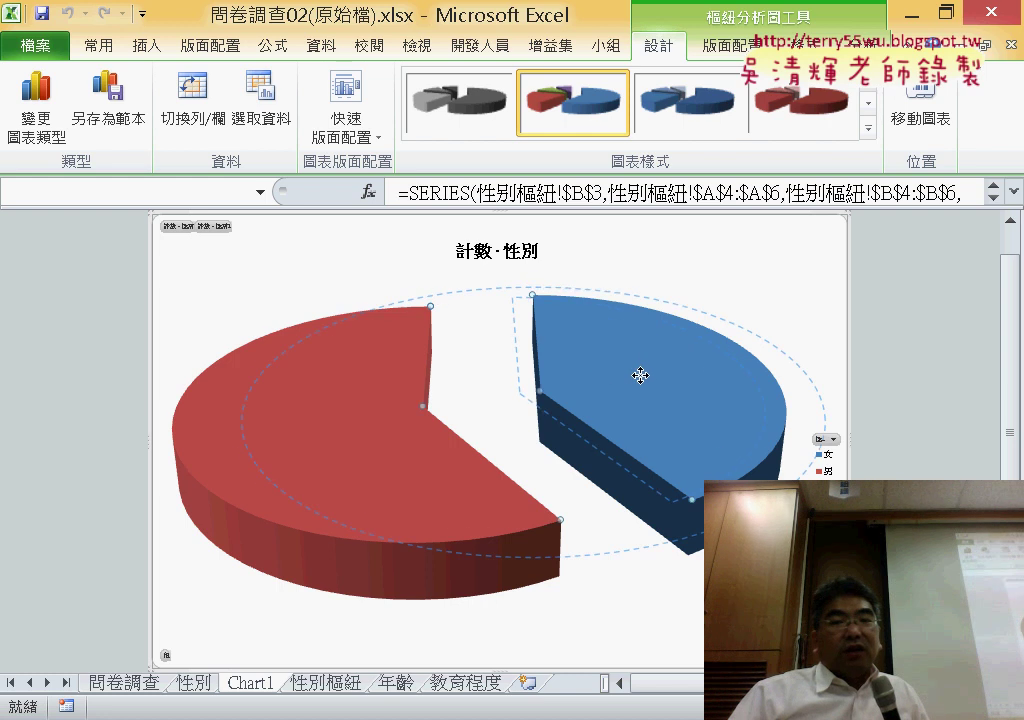
pyautogui.moveTo(640, 375)
pyautogui.mouseDown()
pyautogui.moveTo(628, 396)
pyautogui.moveTo(664, 381)
pyautogui.moveTo(635, 391)
pyautogui.mouseUp()
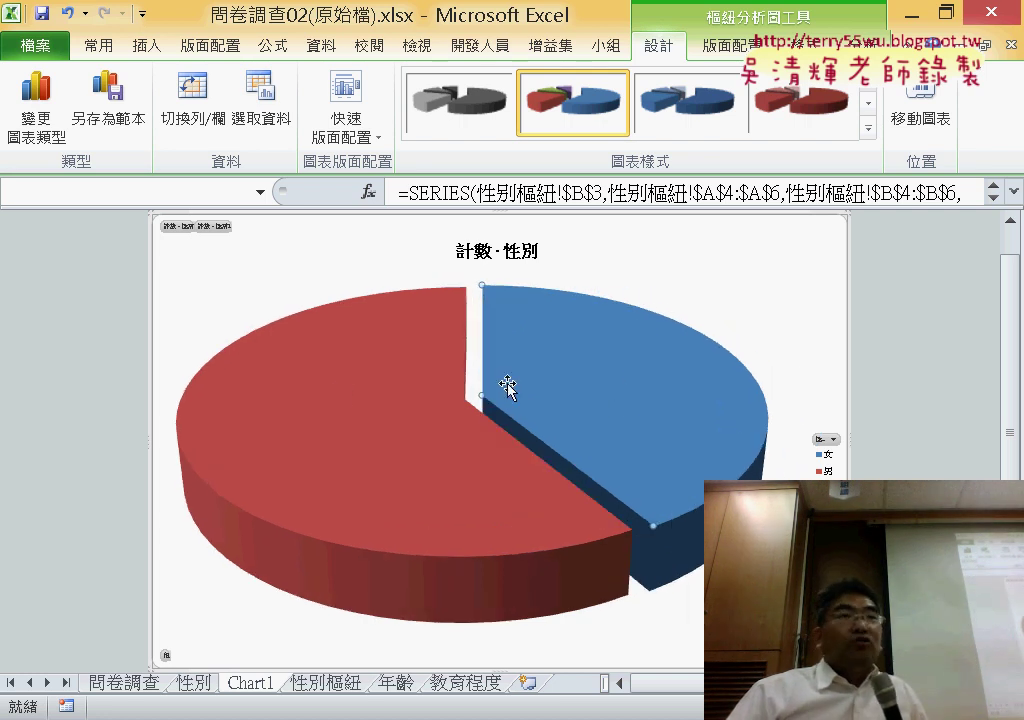
pyautogui.click(486, 420)
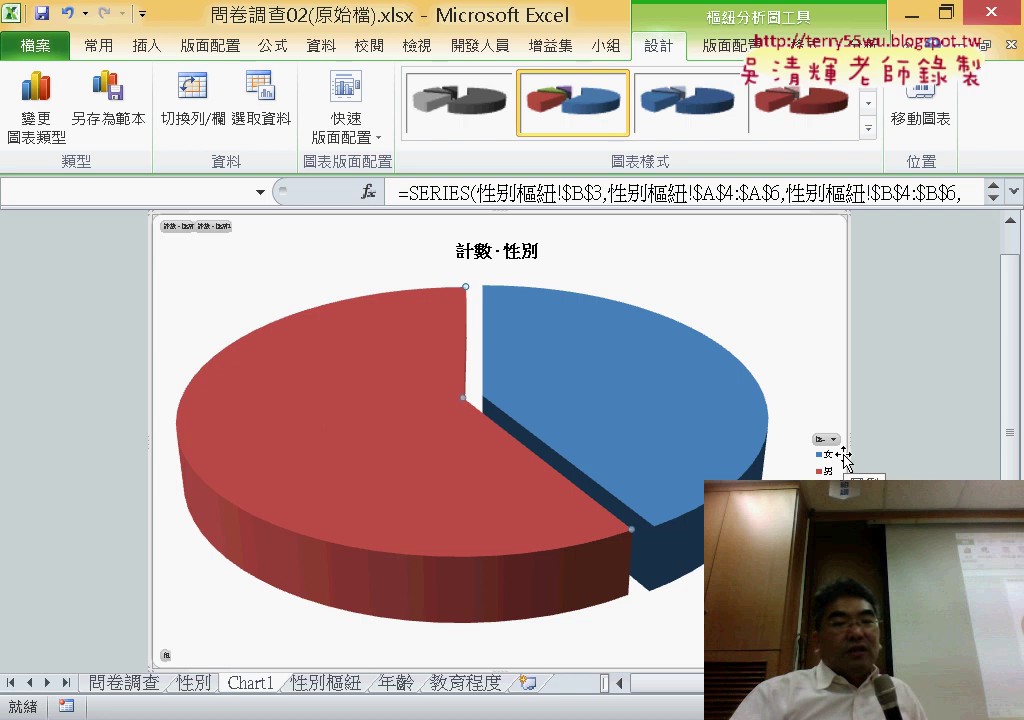
pyautogui.click(400, 685)
# Insert a 3D exploded pie pivot chart of the age counts, titled 計數 - 年齡.
pyautogui.click(240, 386)
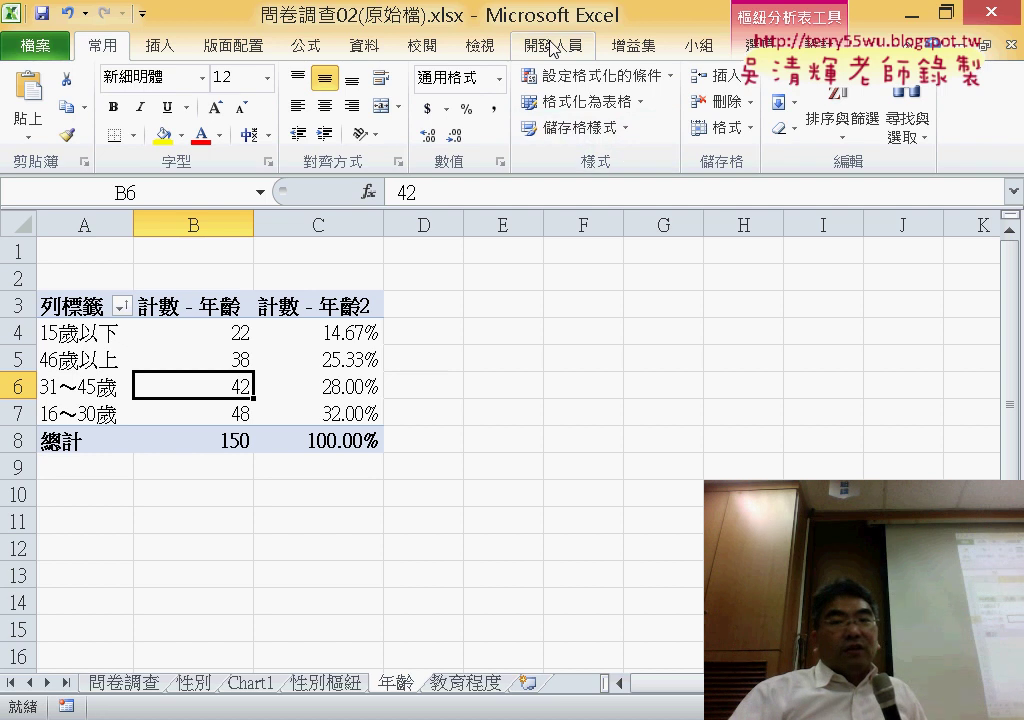
pyautogui.click(766, 46)
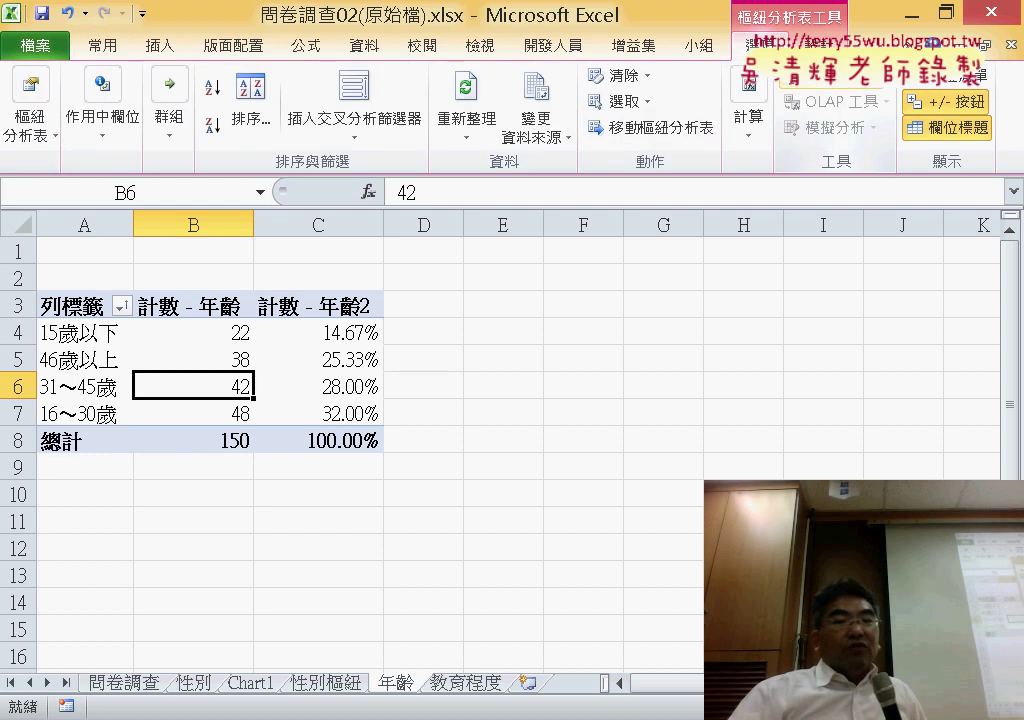
pyautogui.click(826, 84)
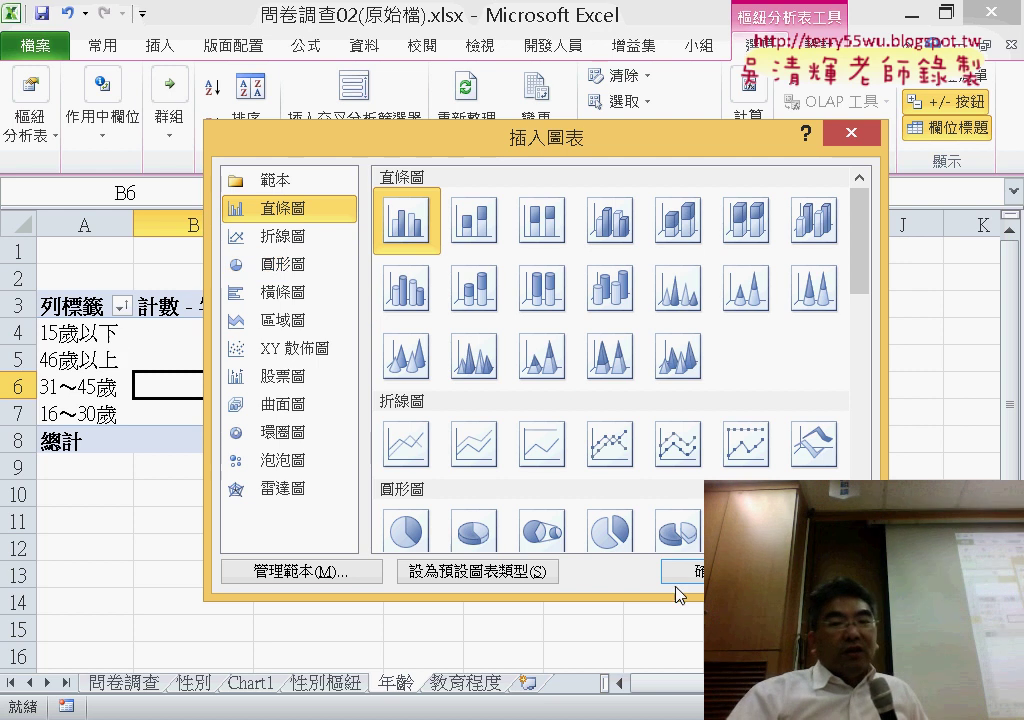
pyautogui.click(677, 530)
pyautogui.click(698, 573)
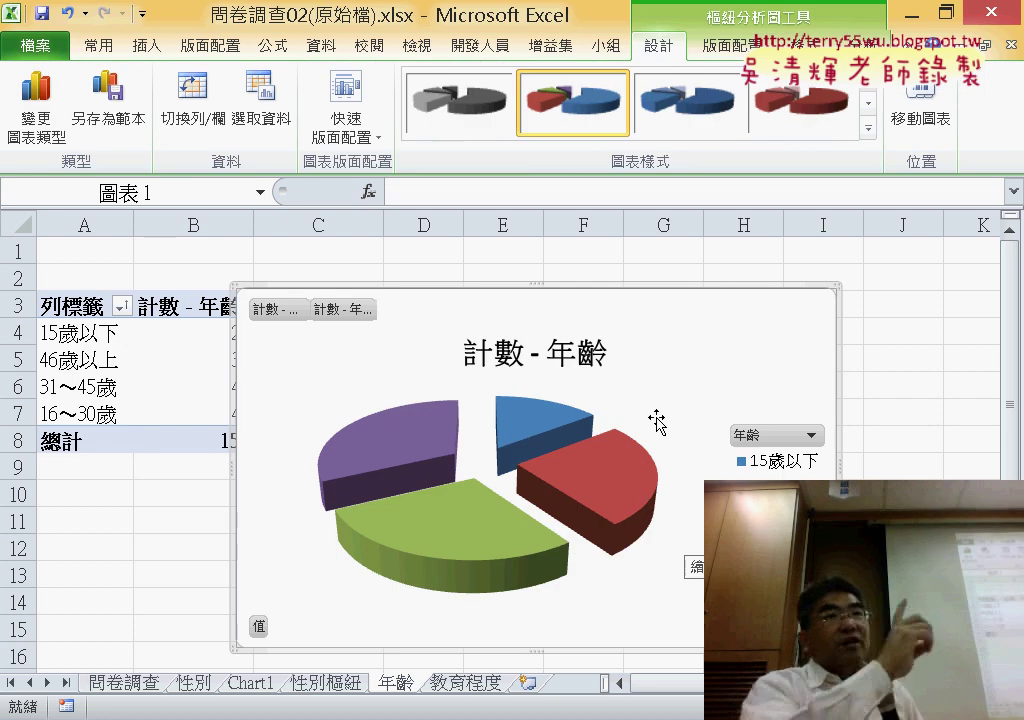
pyautogui.moveTo(417, 433)
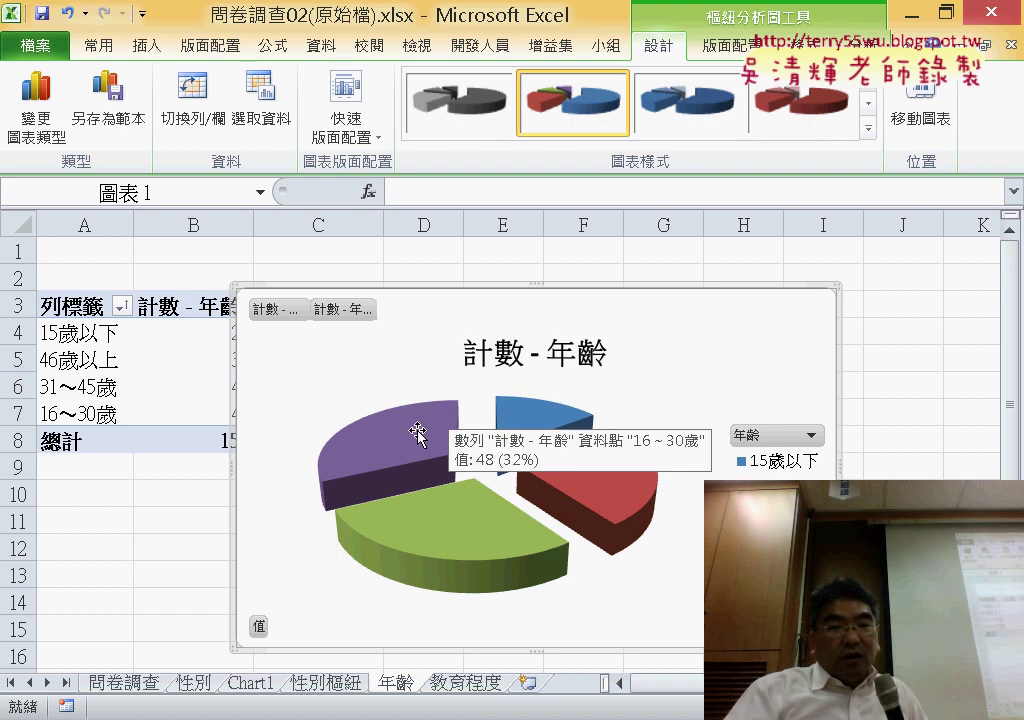
# Push the purple slice back into the age pie, leaving only the green 31～45歲 slice pulled out.
pyautogui.click(418, 430)
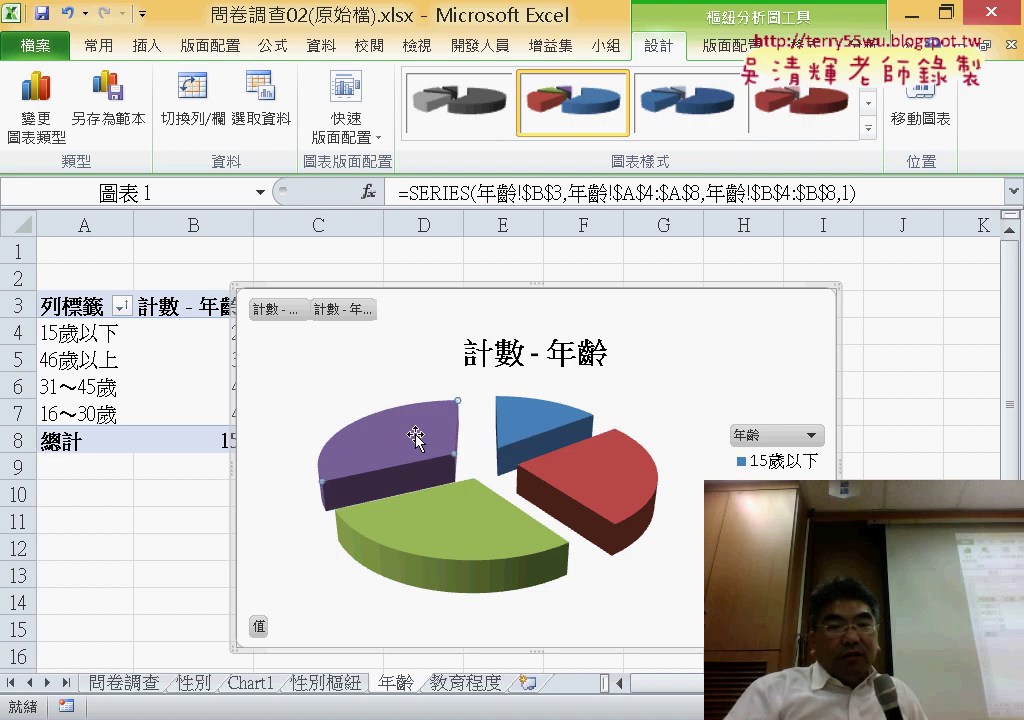
pyautogui.click(414, 434)
pyautogui.moveTo(422, 448)
pyautogui.mouseDown()
pyautogui.moveTo(510, 455)
pyautogui.moveTo(487, 450)
pyautogui.mouseUp()
pyautogui.click(549, 470)
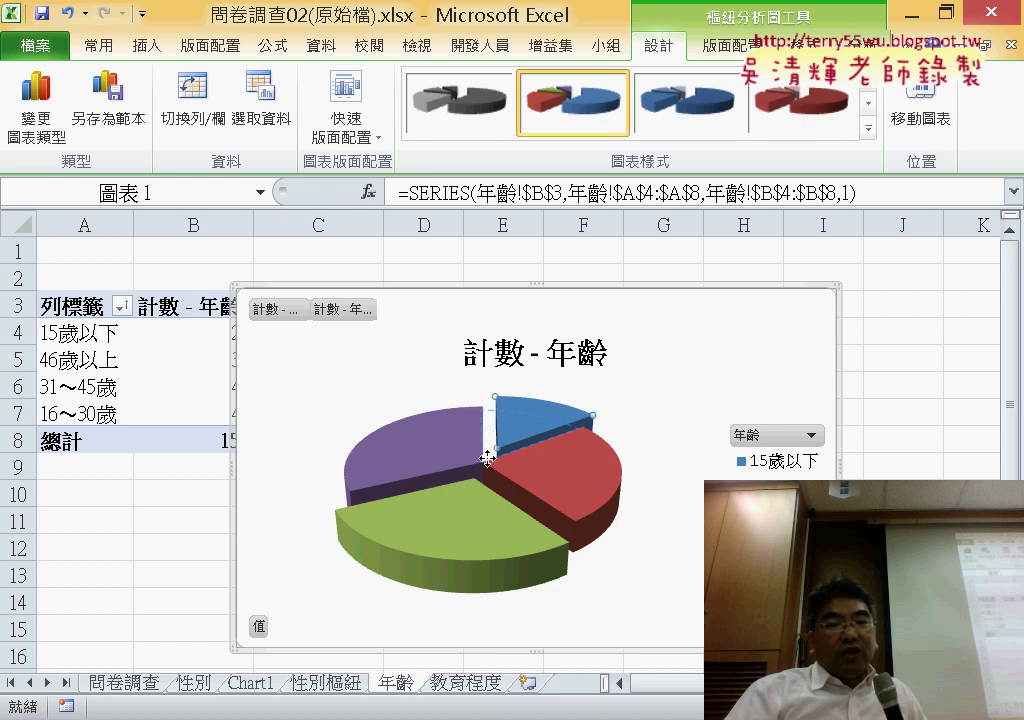
pyautogui.moveTo(481, 528); pyautogui.dragTo(457, 574)
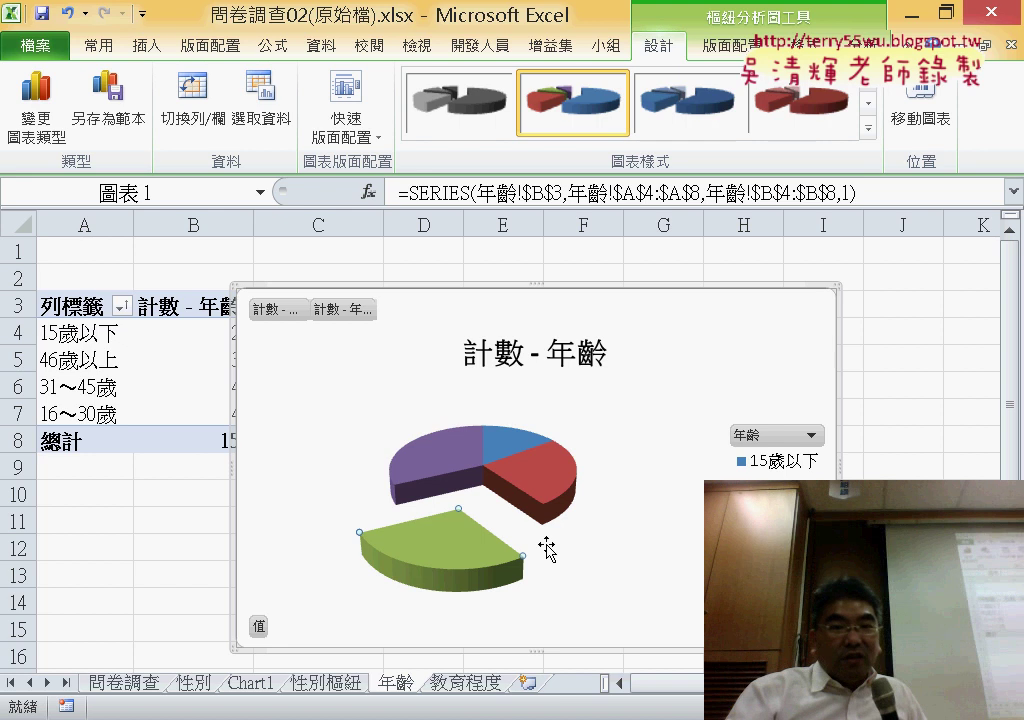
pyautogui.moveTo(446, 551)
pyautogui.mouseDown()
pyautogui.moveTo(464, 521)
pyautogui.moveTo(464, 545)
pyautogui.mouseUp()
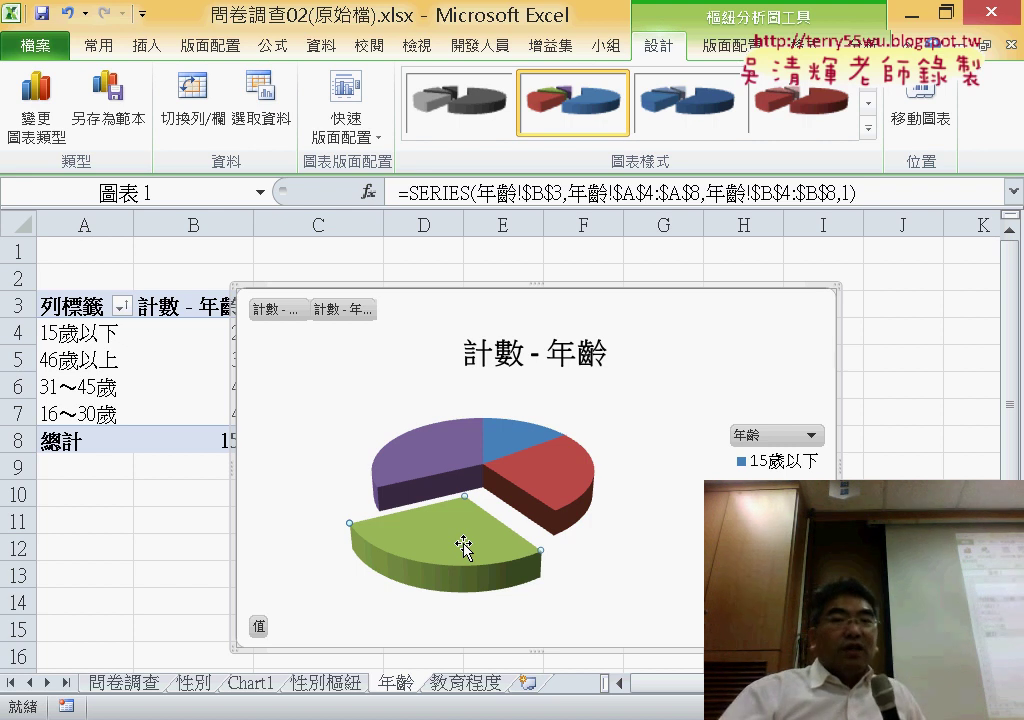
# Move the 年齡 pie chart to new sheet Chart2 and select its title 計數 - 年齡.
pyautogui.click(924, 118)
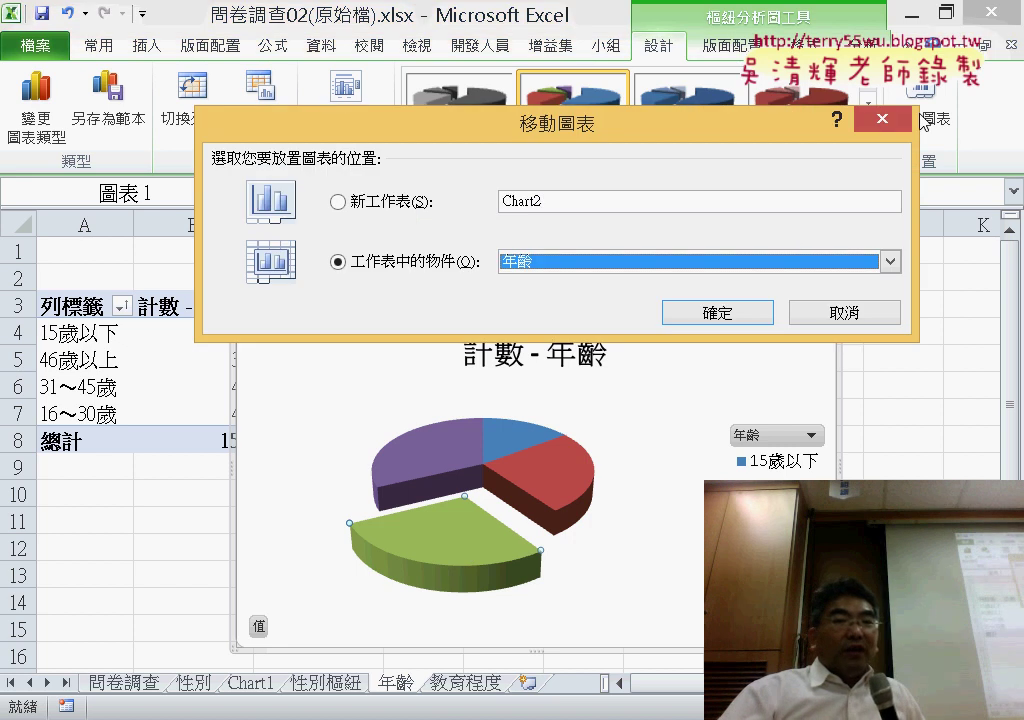
pyautogui.click(338, 201)
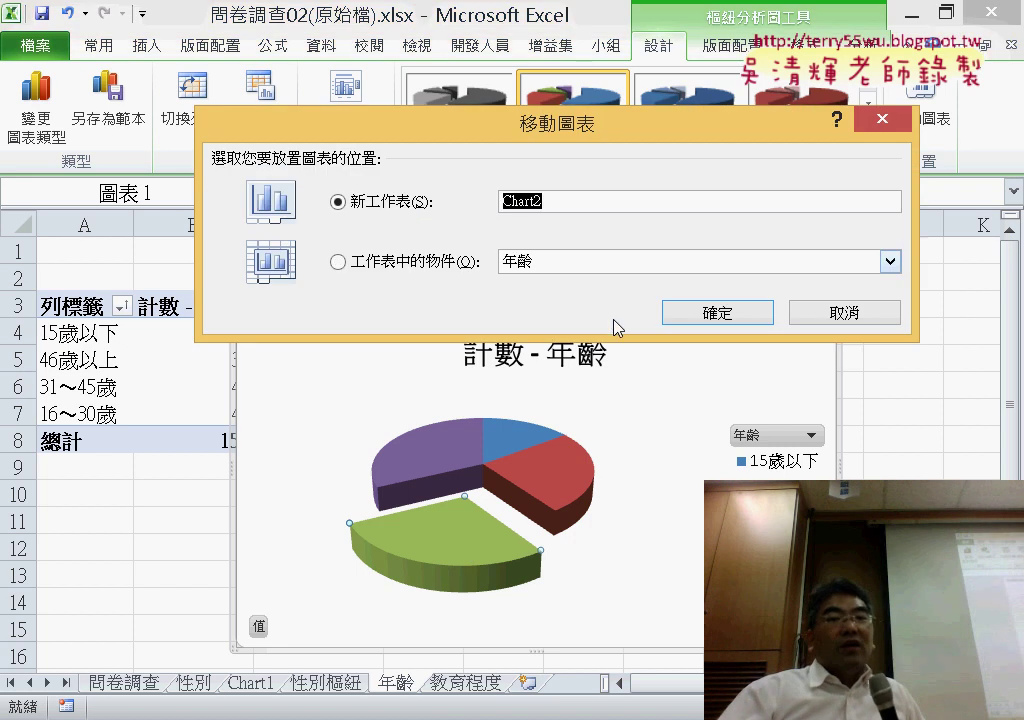
pyautogui.click(690, 312)
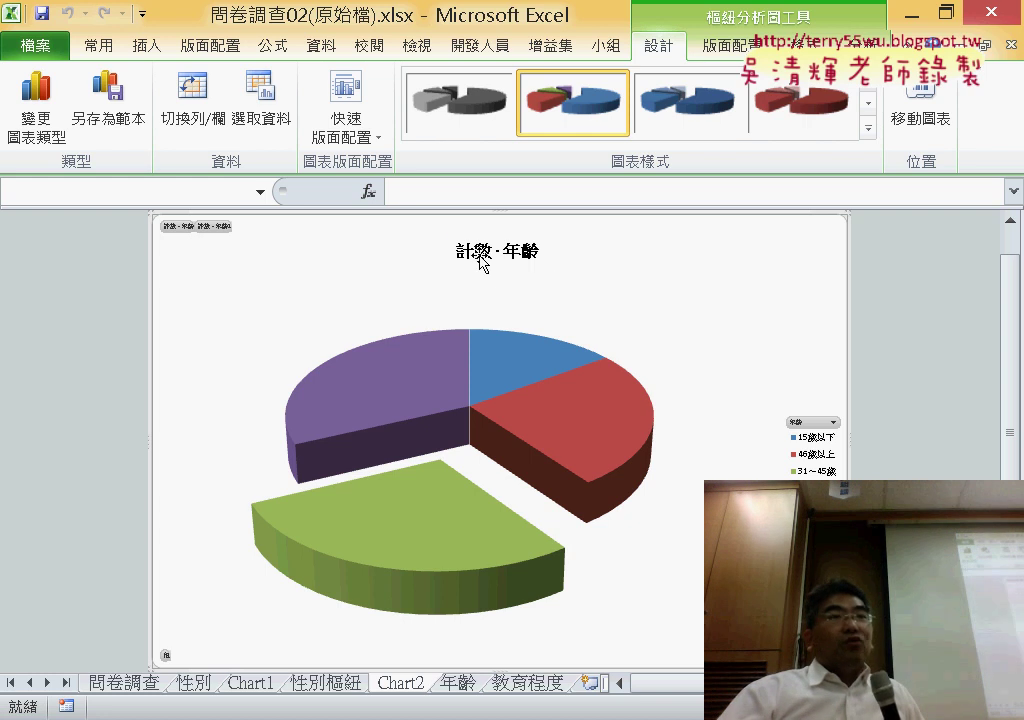
pyautogui.click(482, 258)
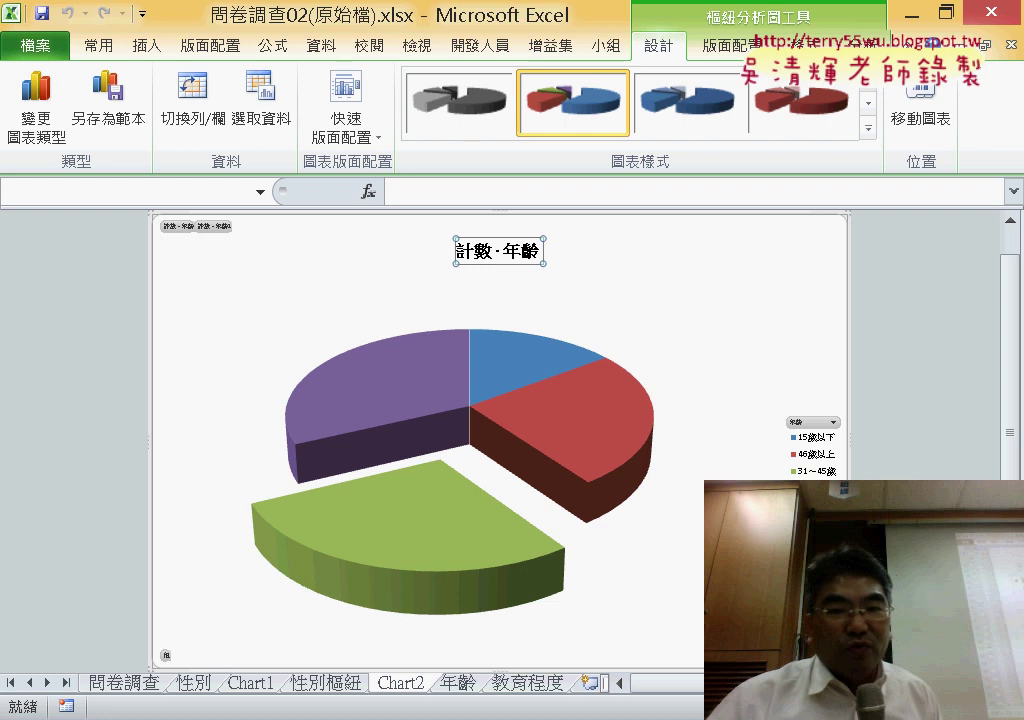
pyautogui.hotkey('alt', 'Tab')
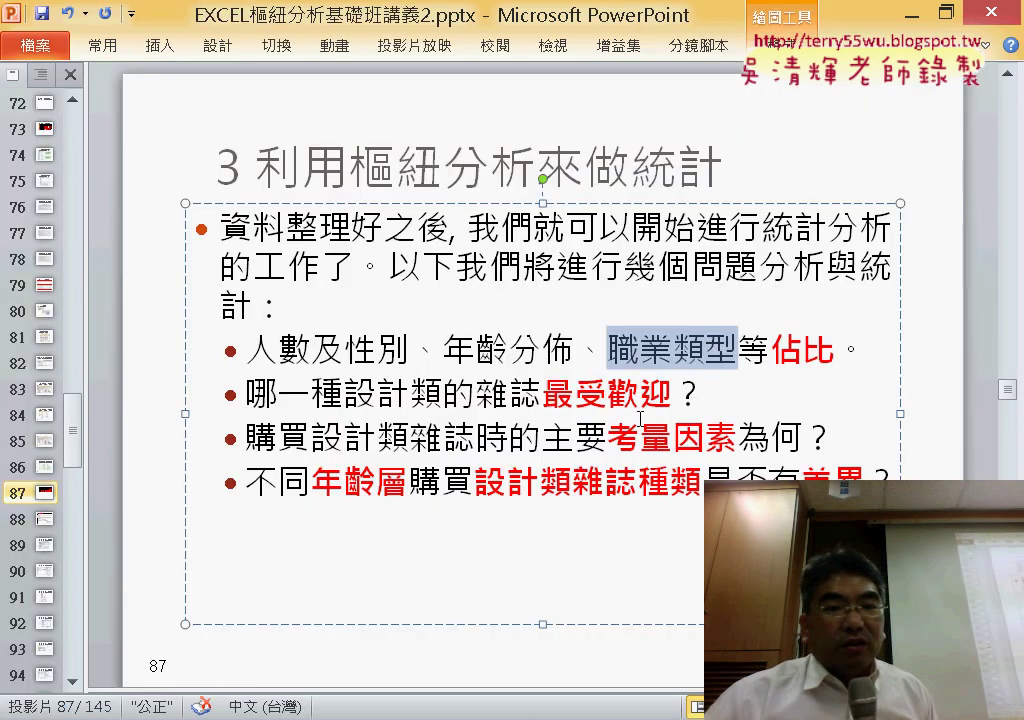
pyautogui.click(408, 360)
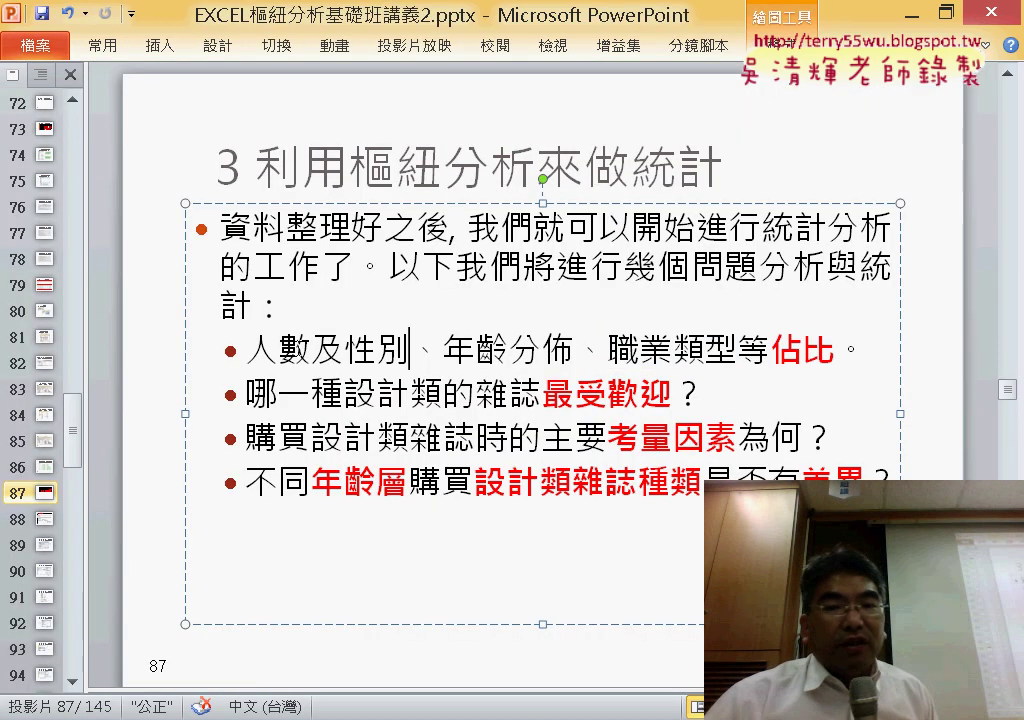
pyautogui.moveTo(345, 350); pyautogui.dragTo(409, 350)
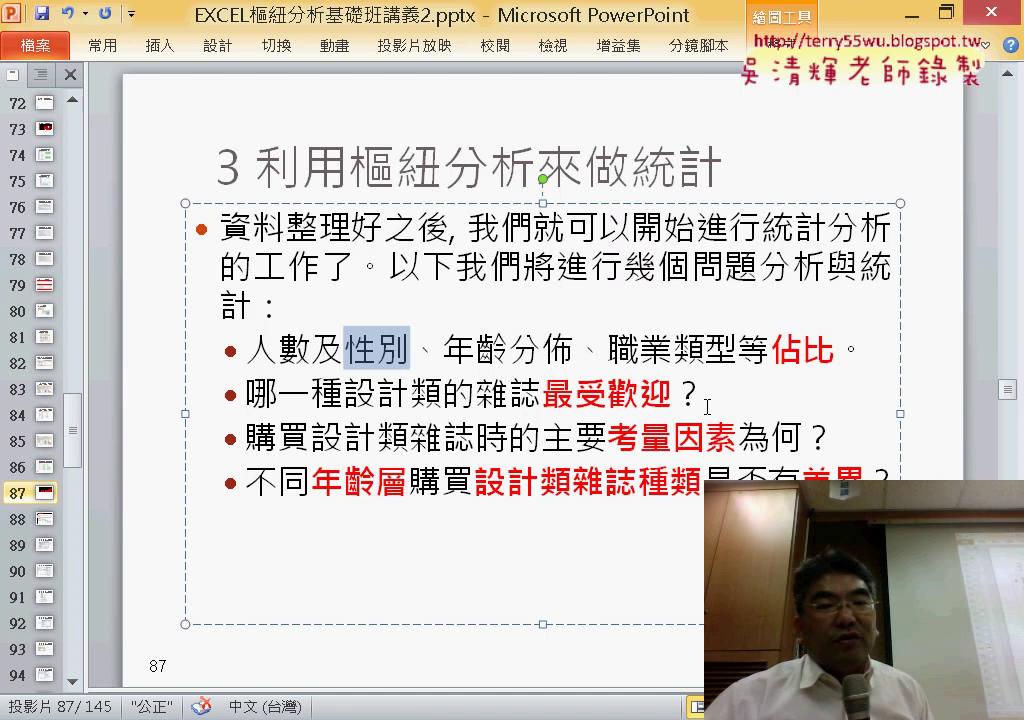
pyautogui.click(313, 400)
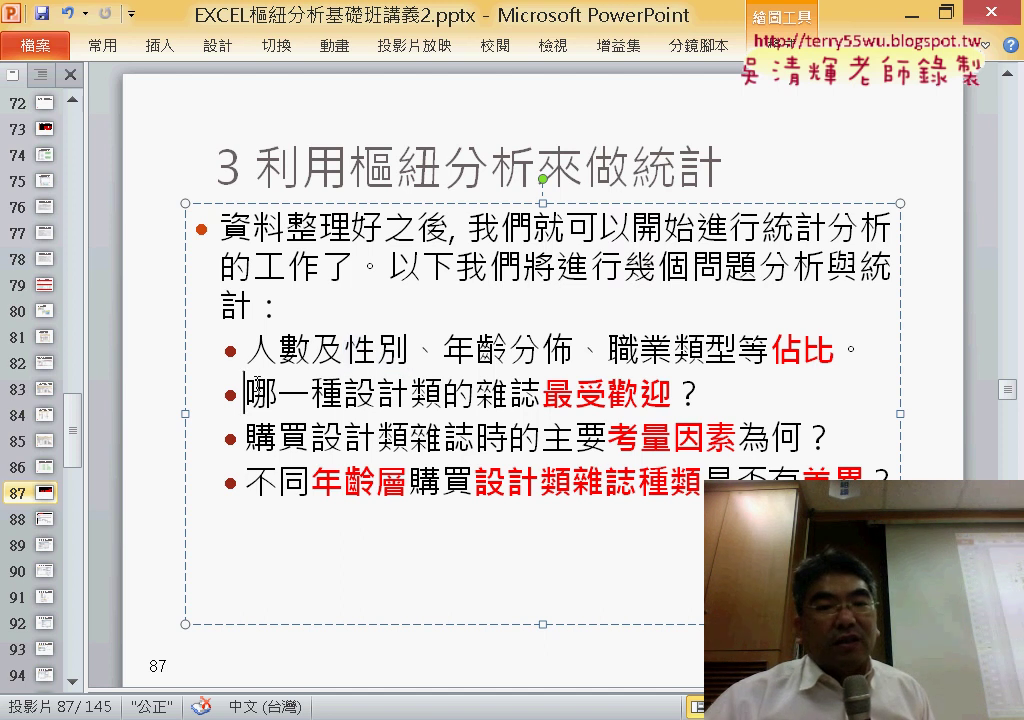
pyautogui.moveTo(250, 390); pyautogui.dragTo(713, 407)
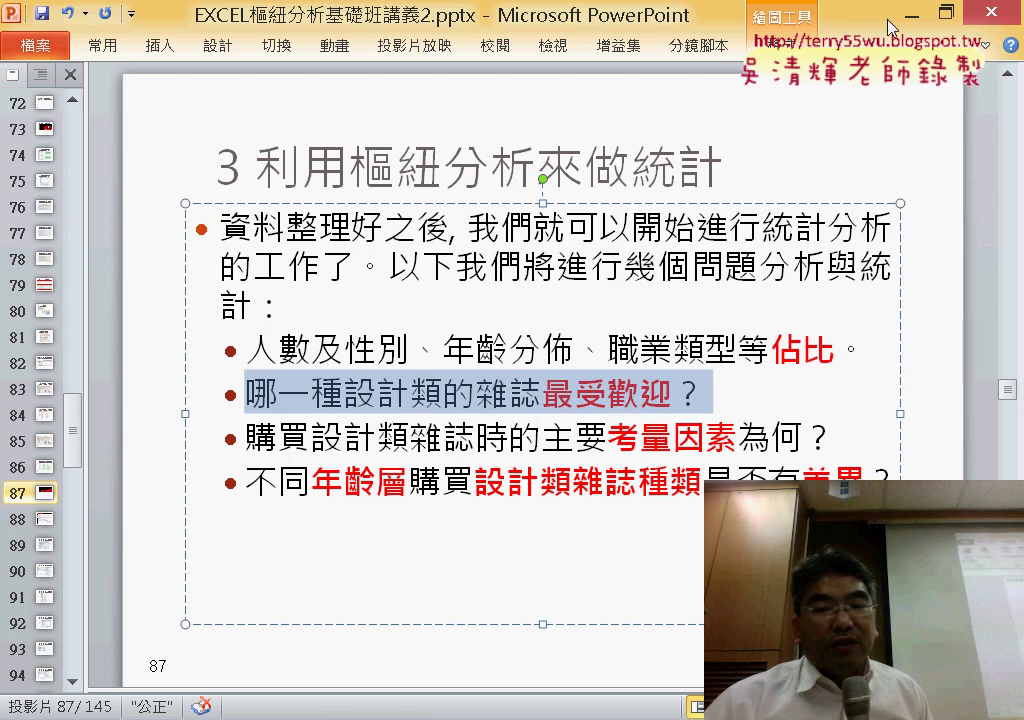
pyautogui.hotkey('alt', 'Tab')
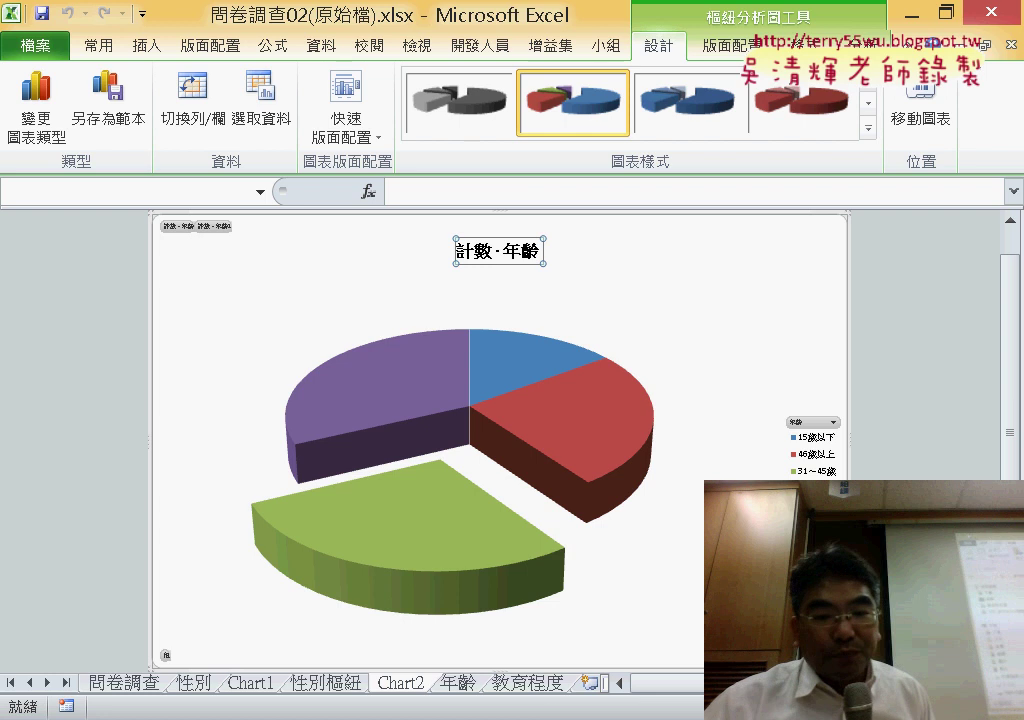
# Return to the 問卷調查 sheet and select column K, 最常購買哪一種設計雜誌.
pyautogui.hotkey('alt', 'Tab')
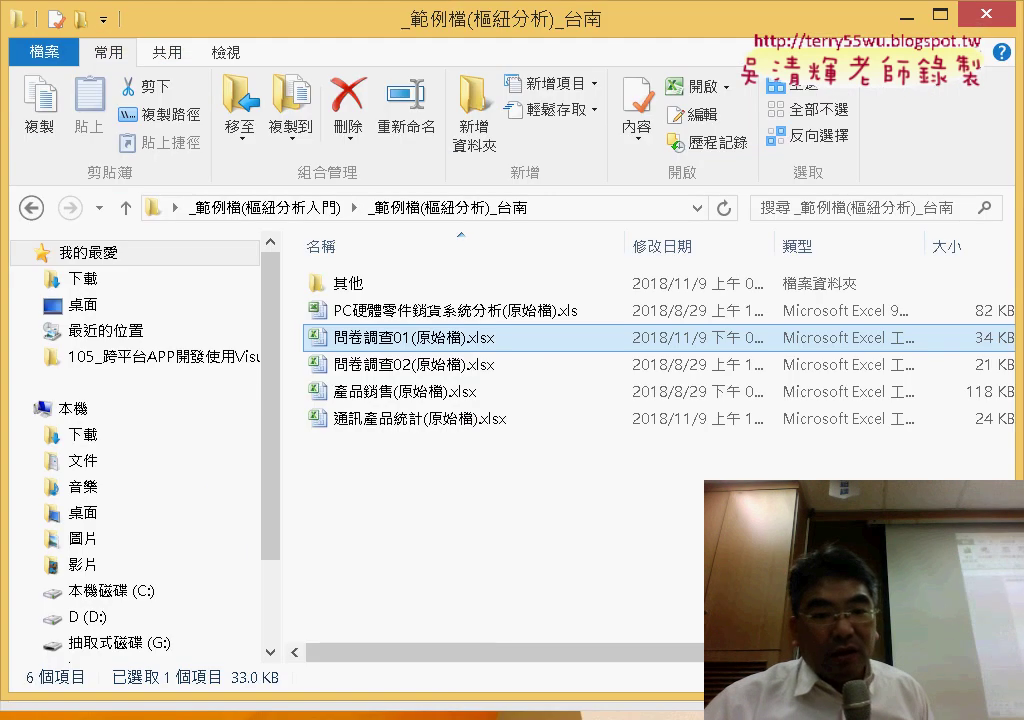
pyautogui.hotkey('alt', 'Tab')
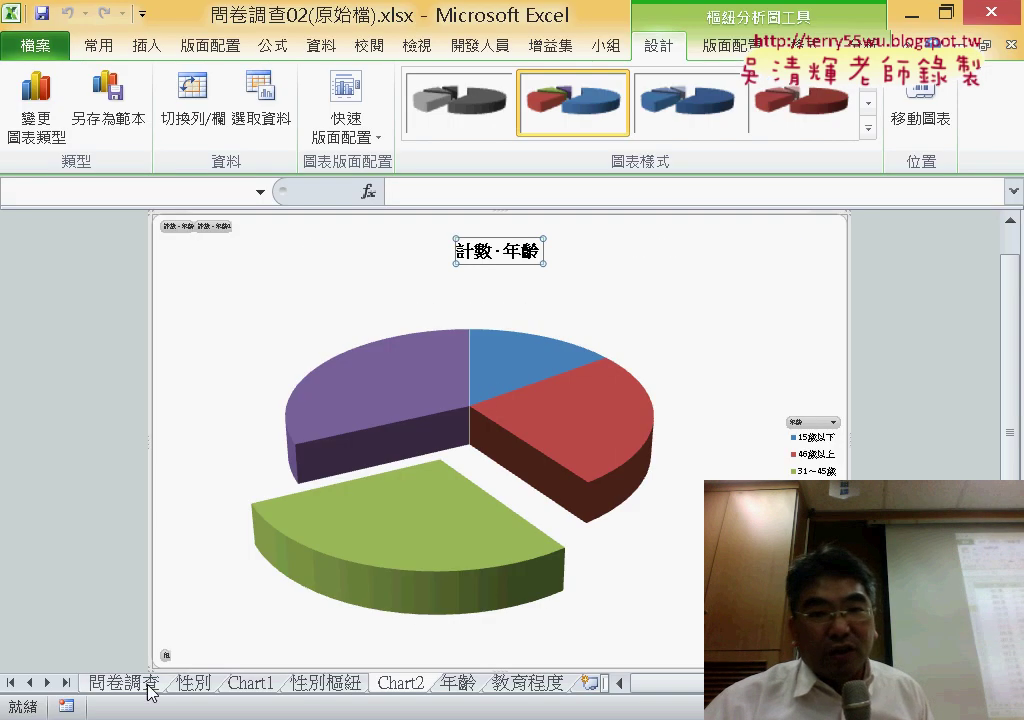
pyautogui.click(148, 686)
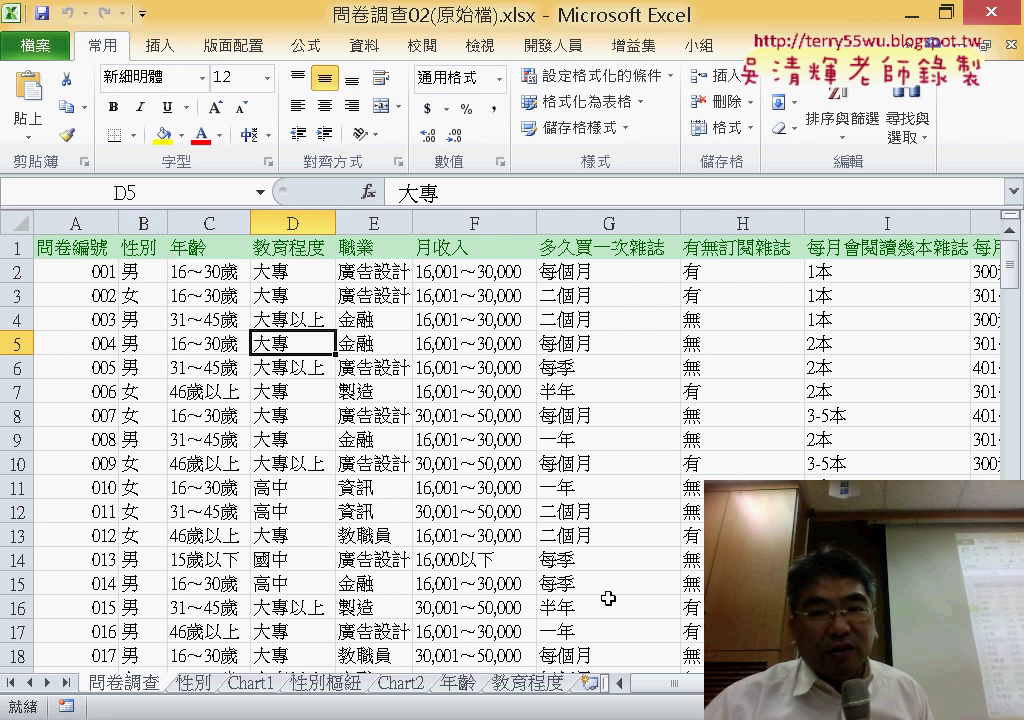
pyautogui.moveTo(672, 683); pyautogui.dragTo(702, 683)
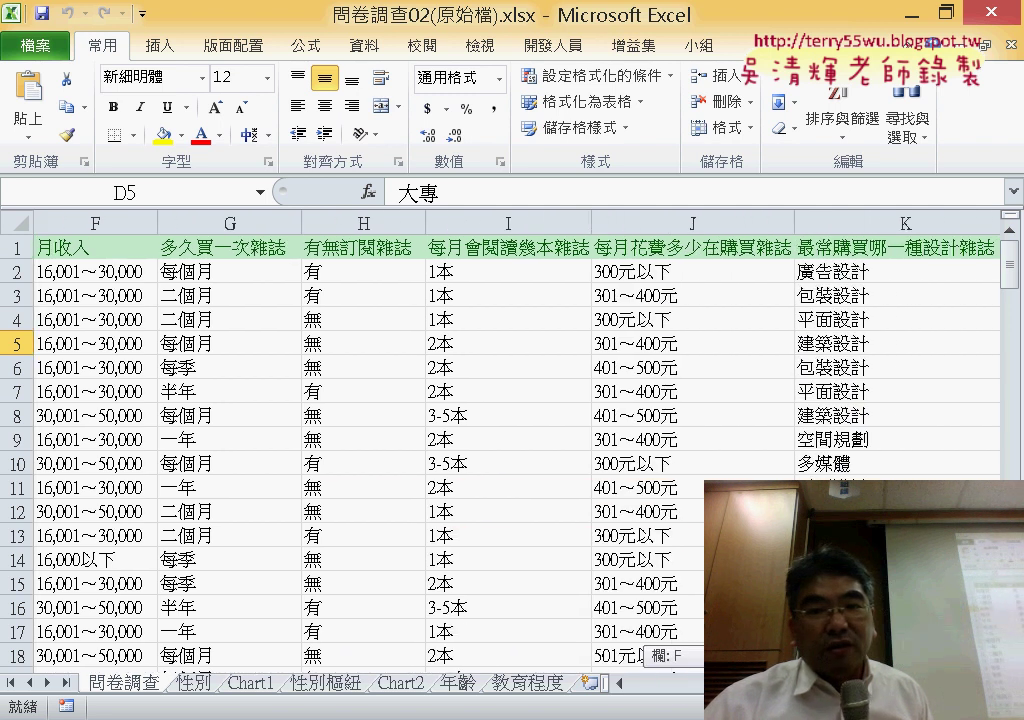
pyautogui.click(785, 223)
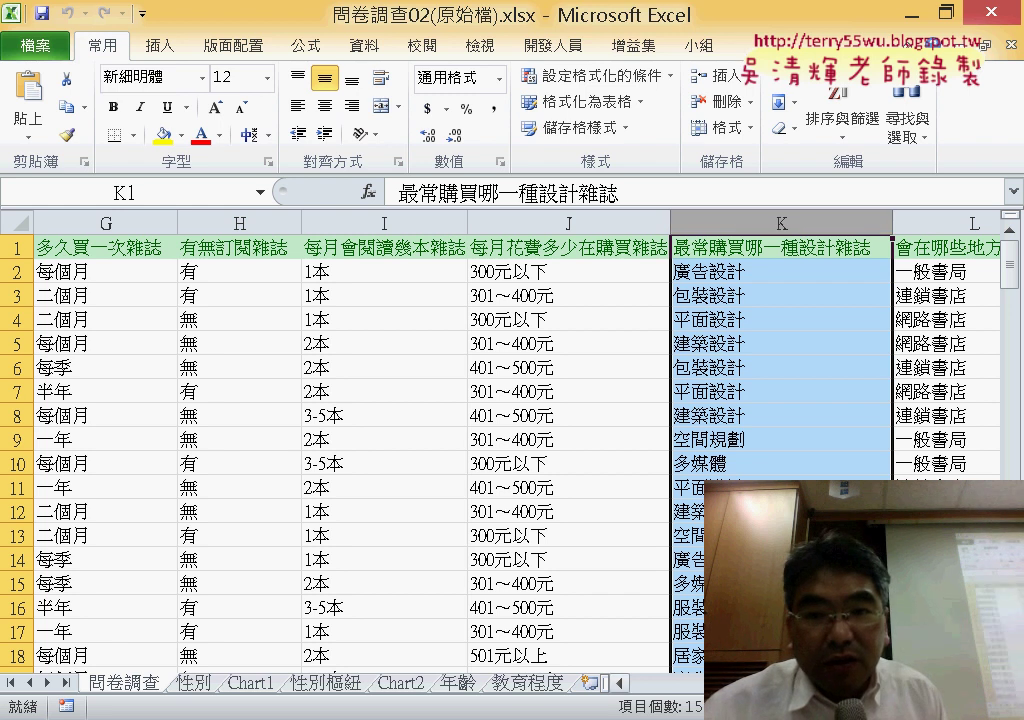
pyautogui.hscroll(2, 785, 223)
pyautogui.hscroll(2, 500, 440)
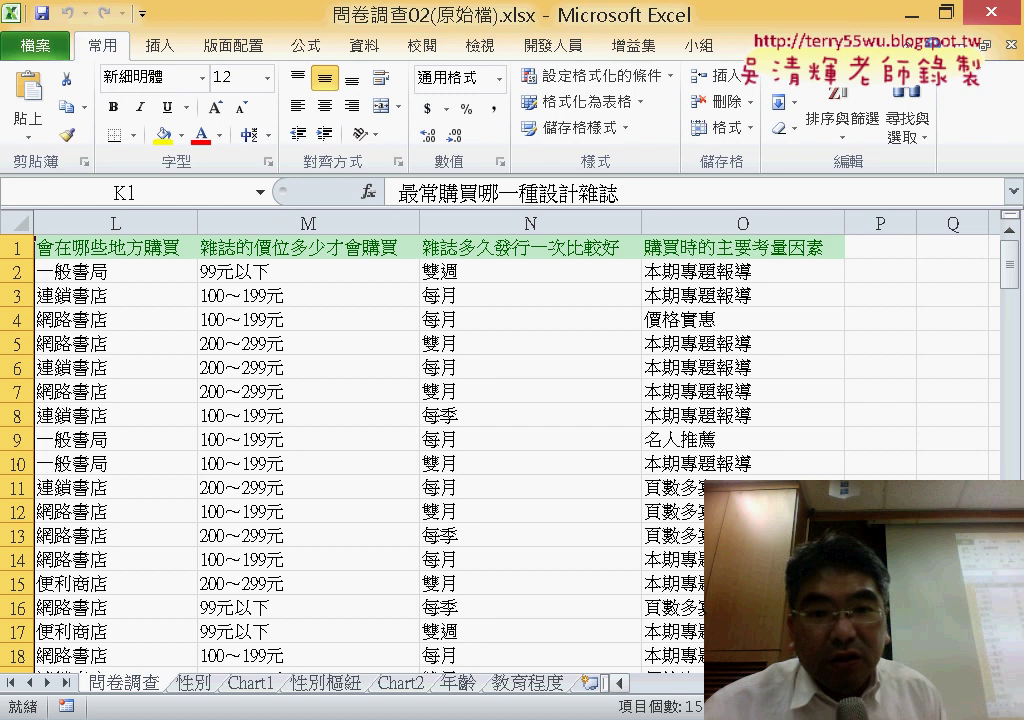
pyautogui.hscroll(-1, 512, 440)
pyautogui.hscroll(-4, 512, 440)
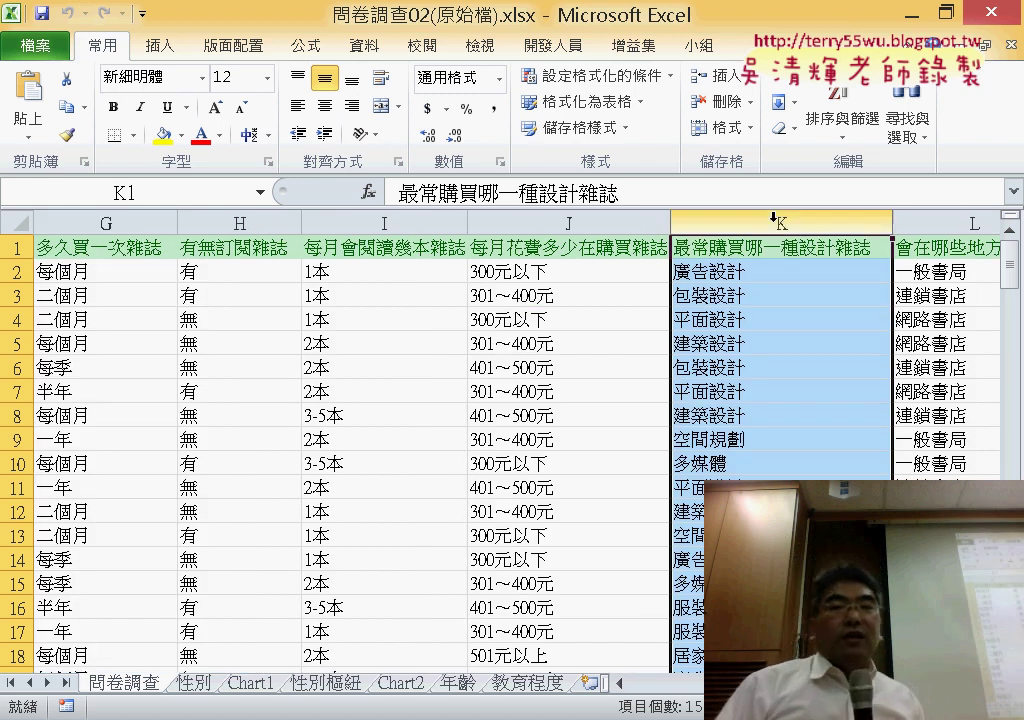